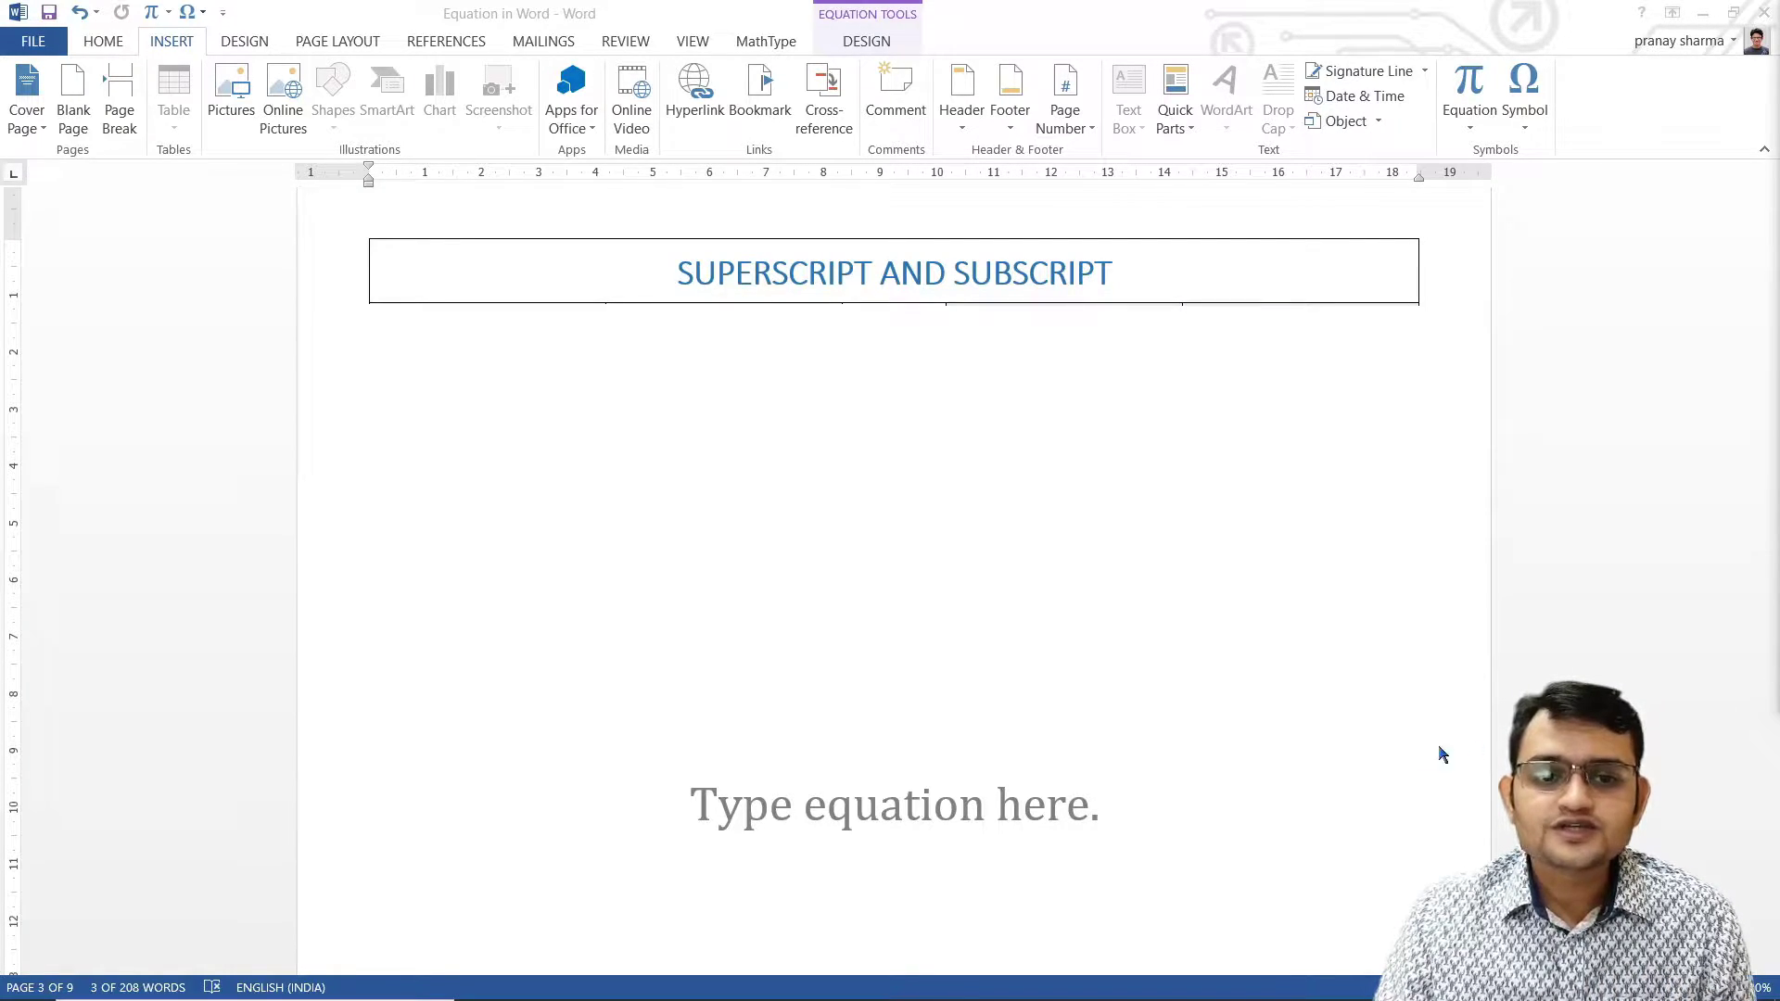
{"action": "left_click", "coordinate": [946, 825]}
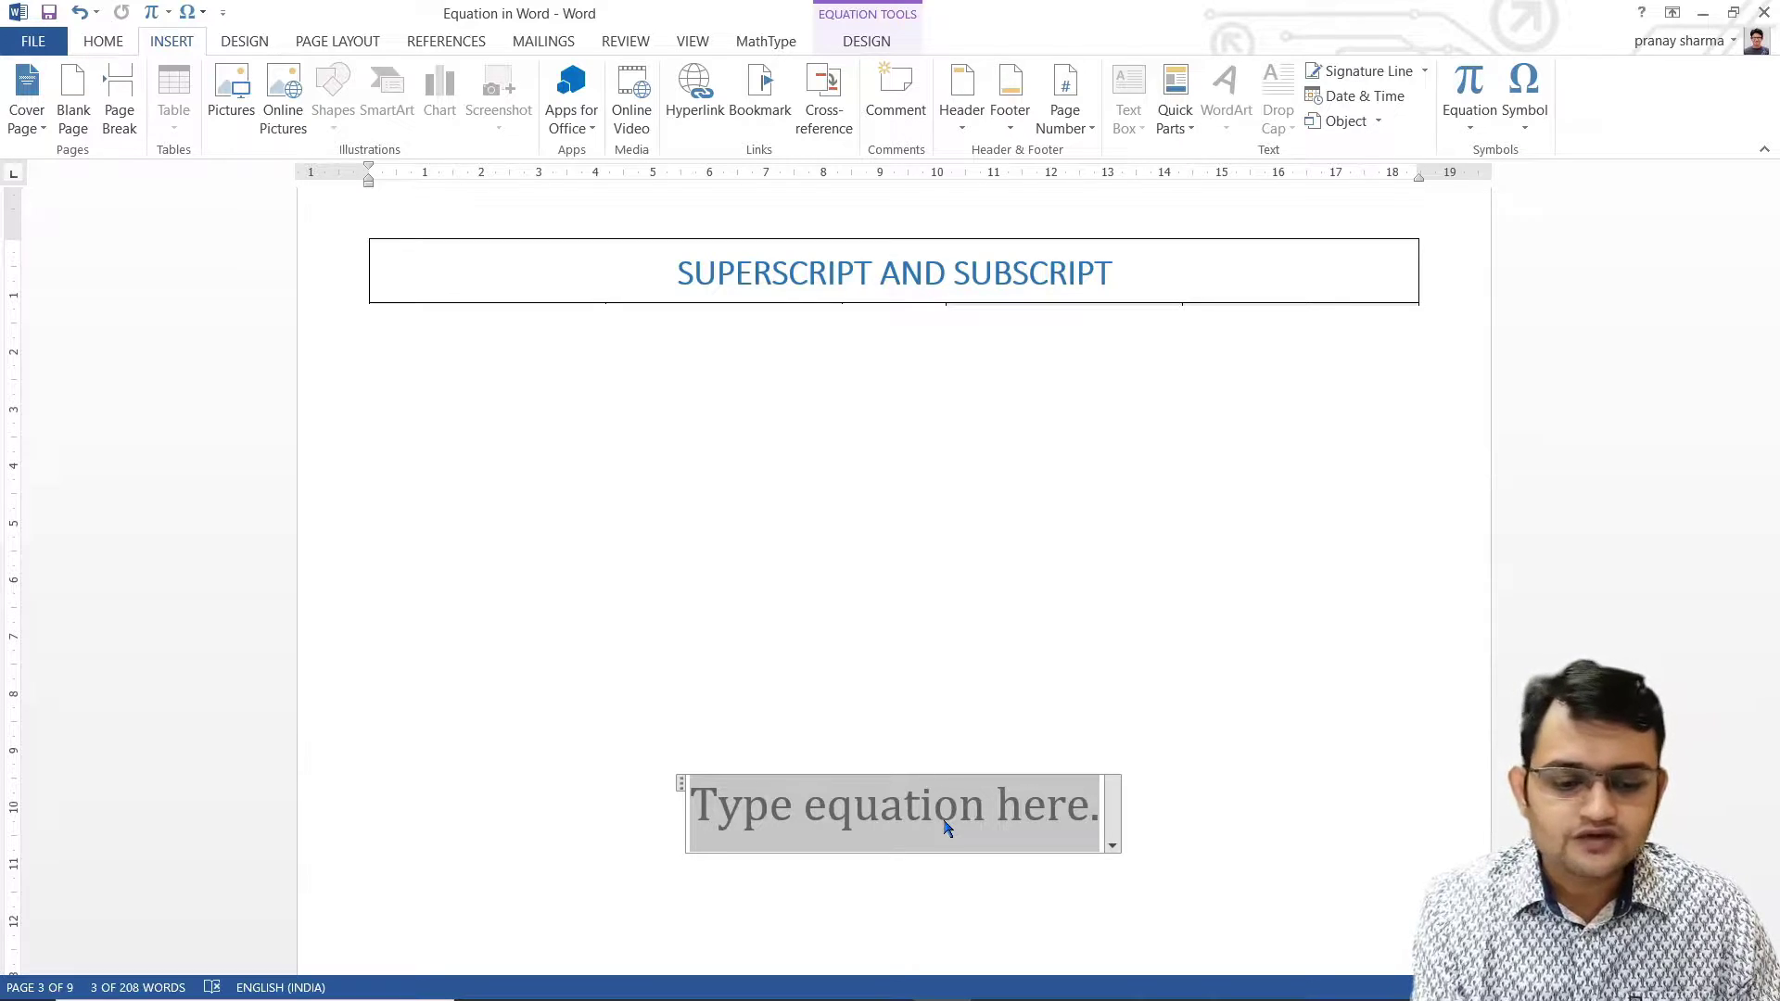
{"action": "type", "text": "x"}
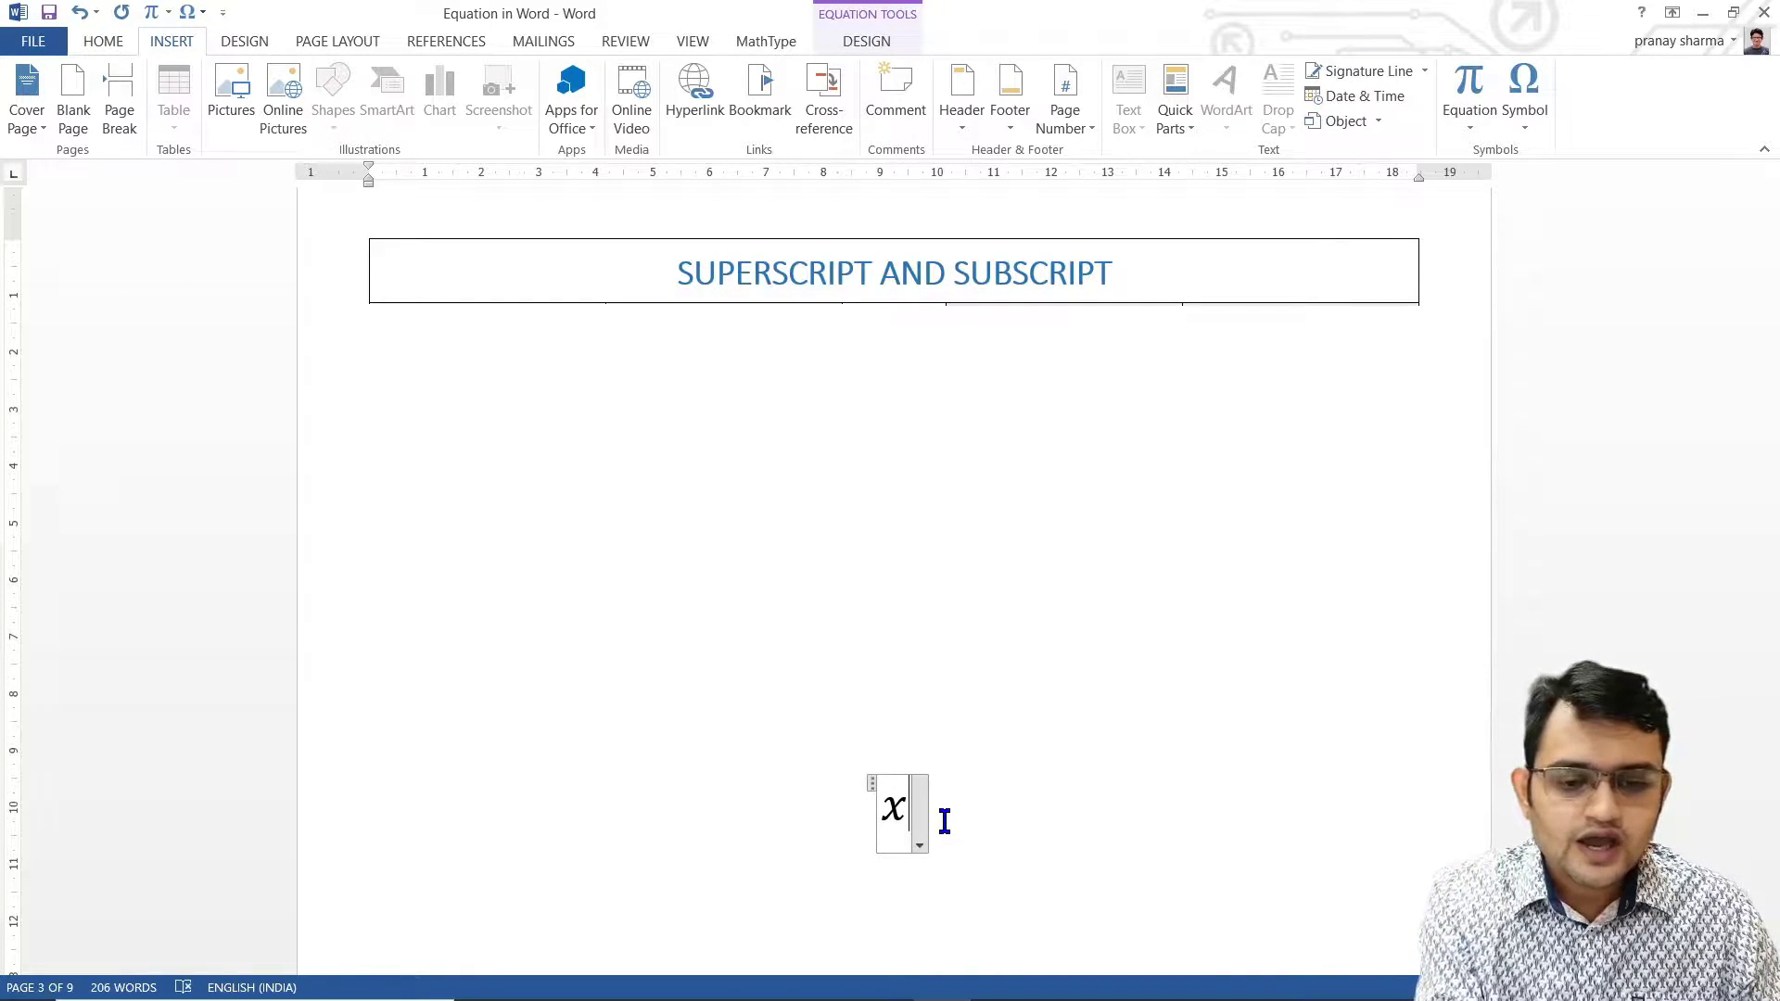
{"action": "type", "text": "^"}
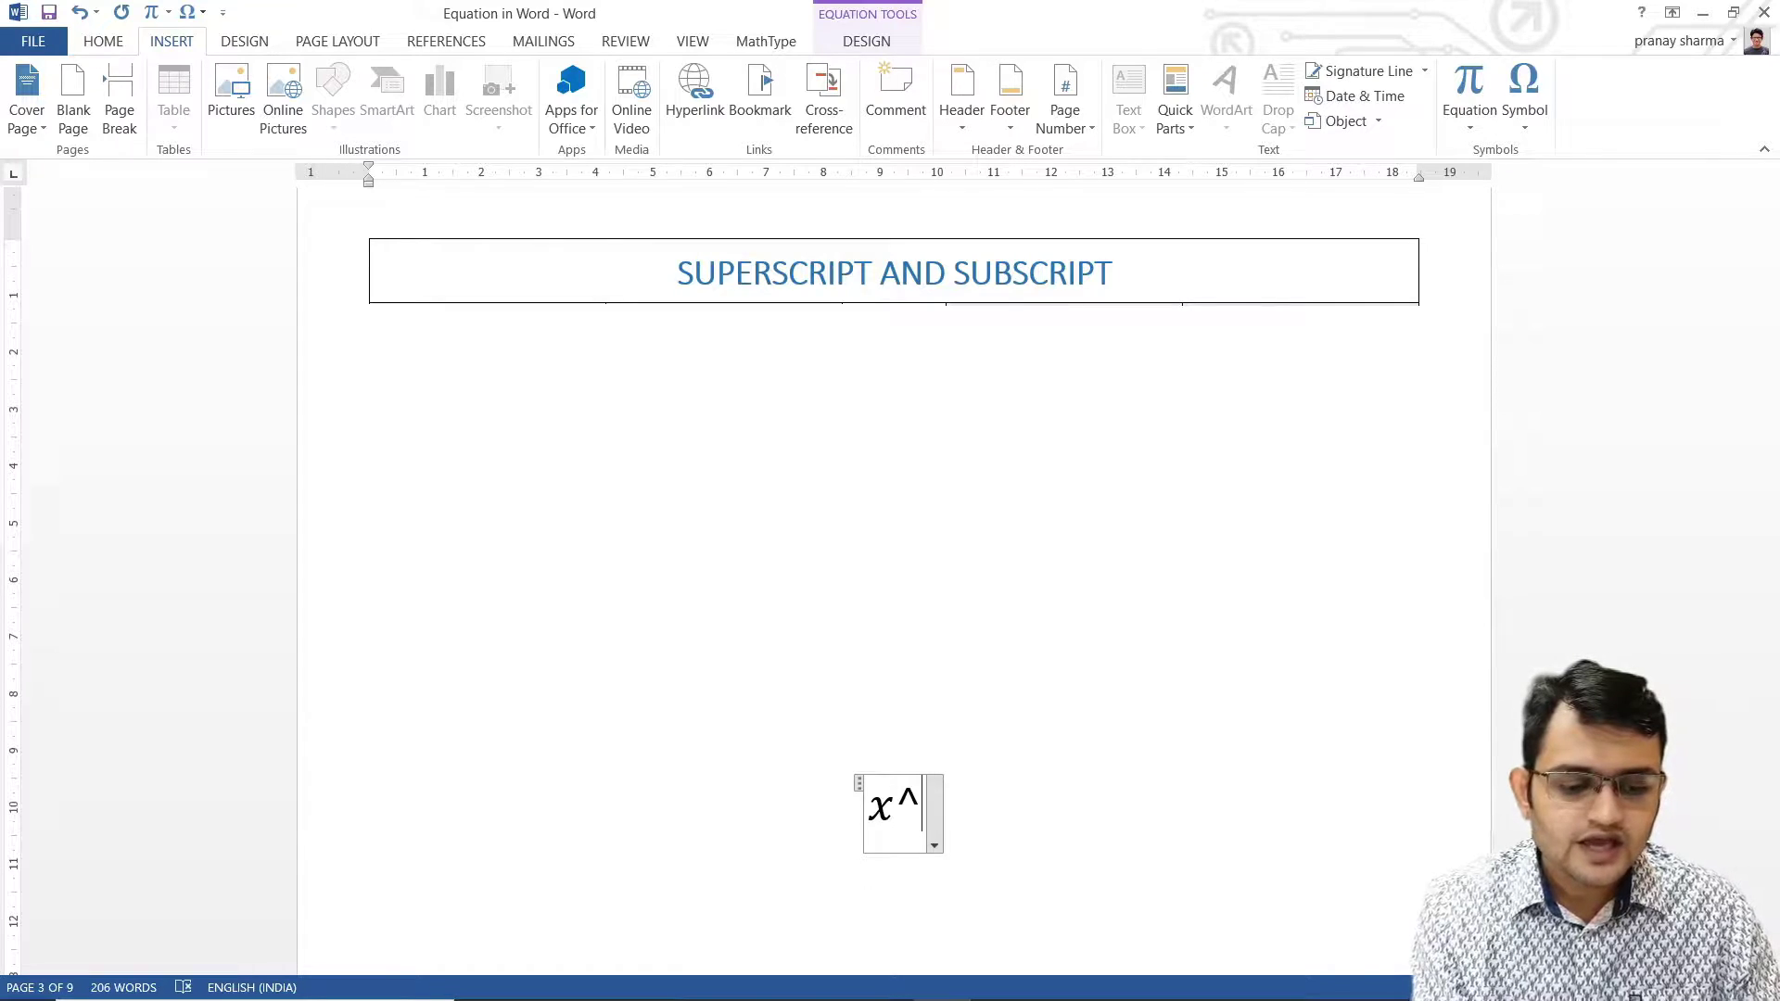
{"action": "type", "text": "5"}
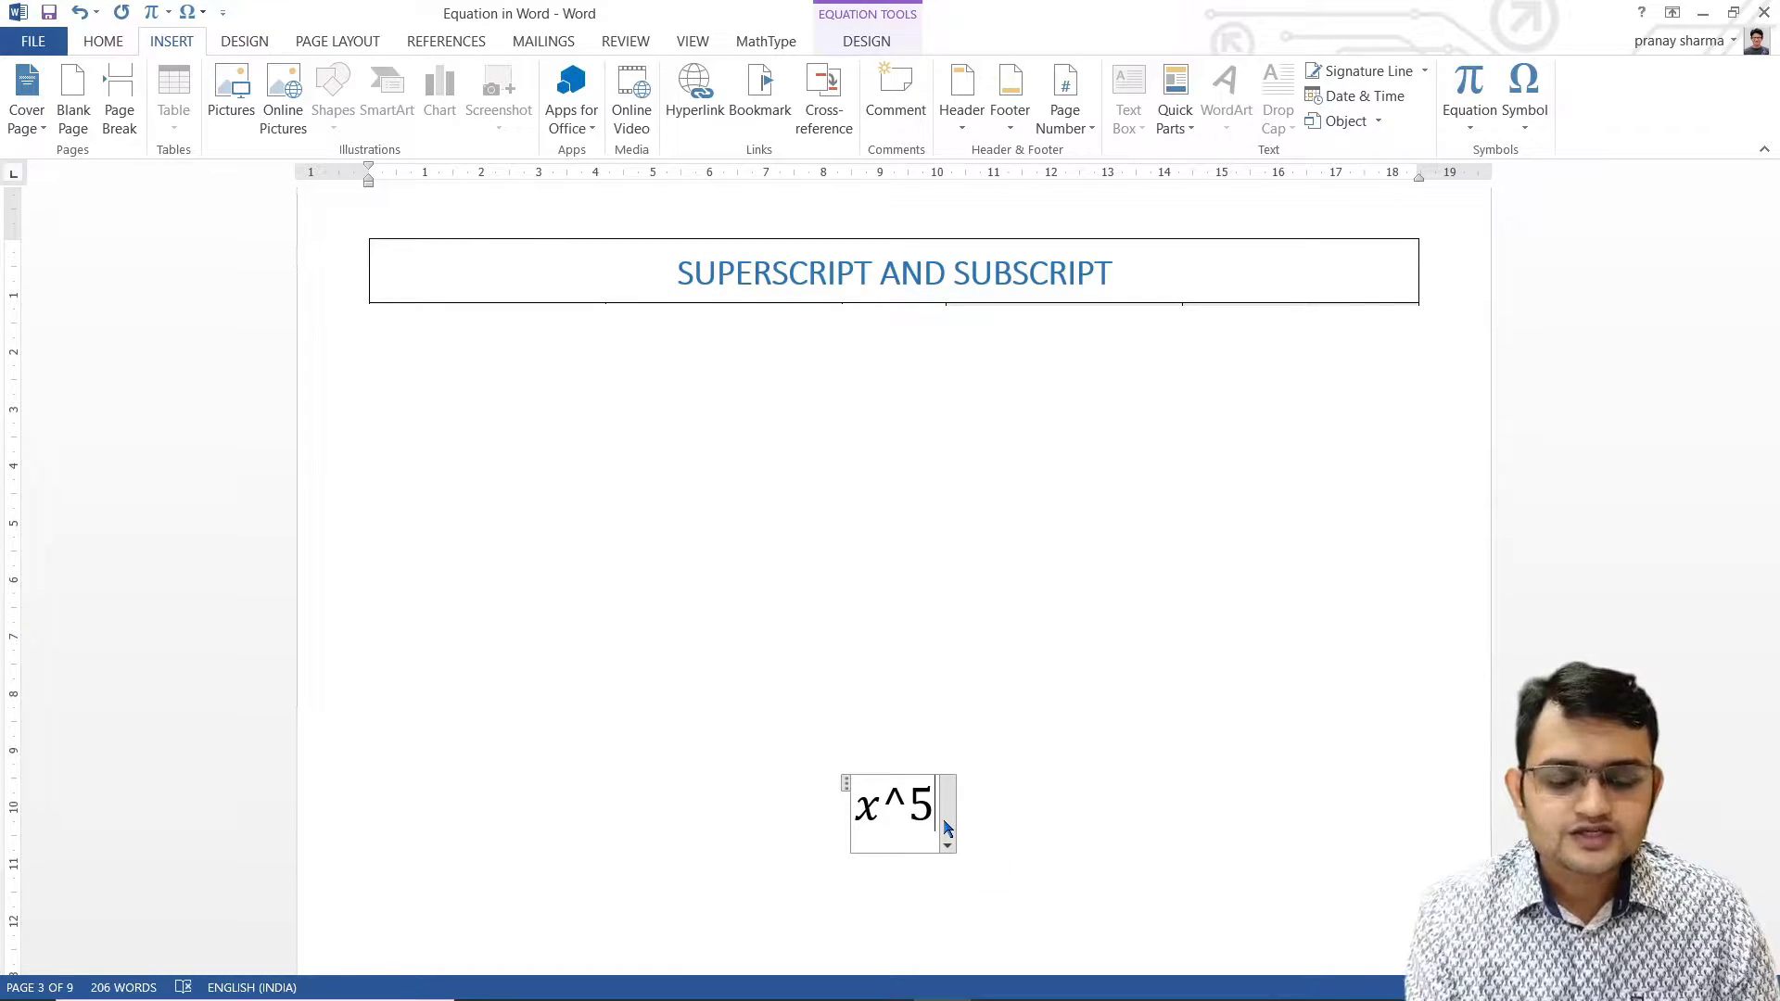
{"action": "key", "text": "space"}
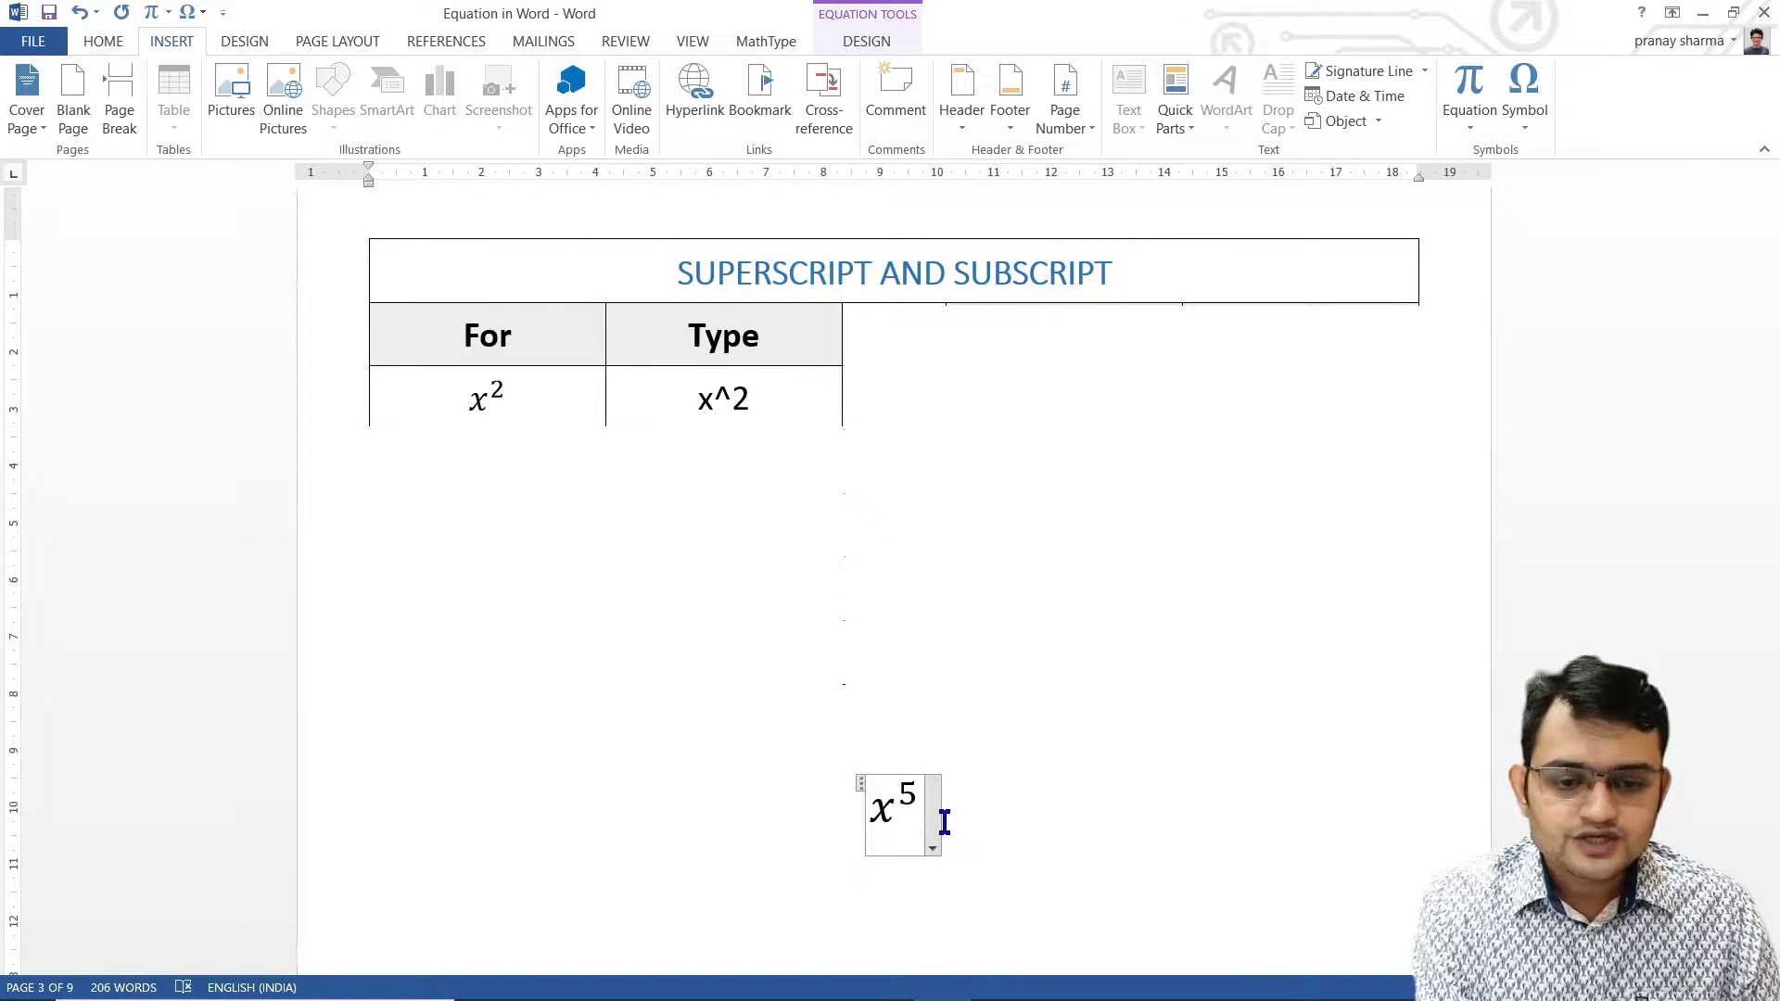
{"action": "key", "text": "ctrl+z"}
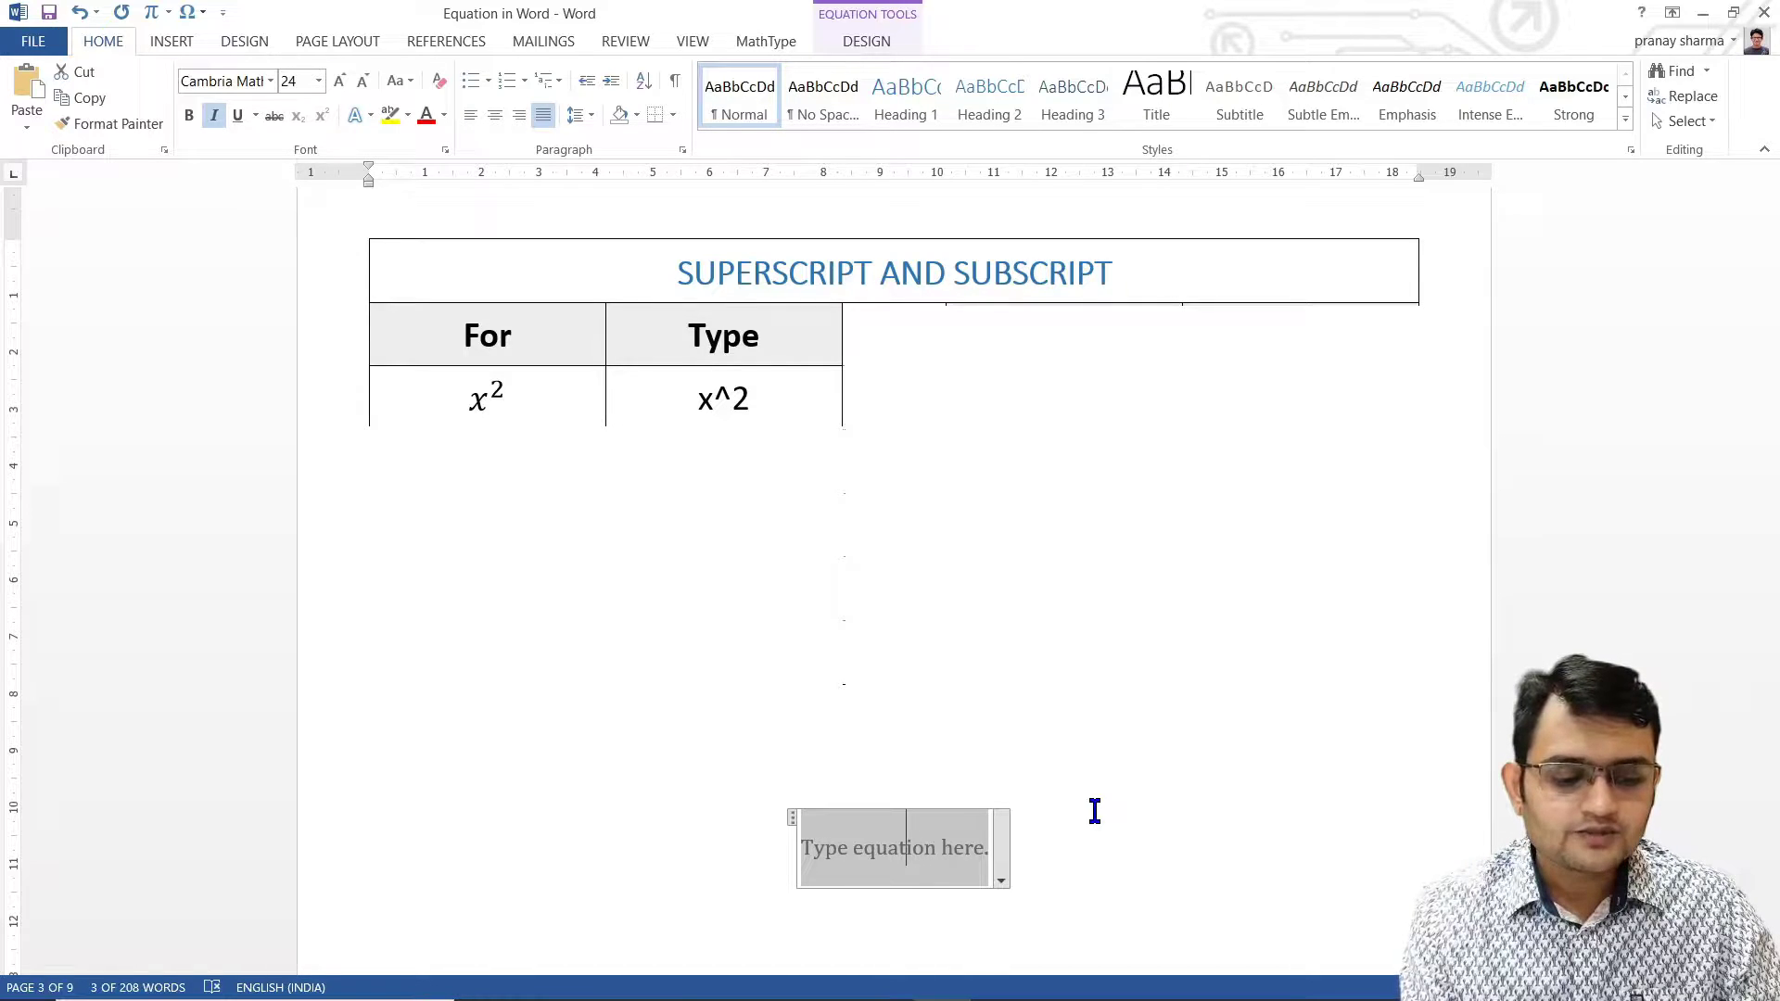
Type the x_1 subscript equation, then select and delete it.
{"action": "type", "text": "x_"}
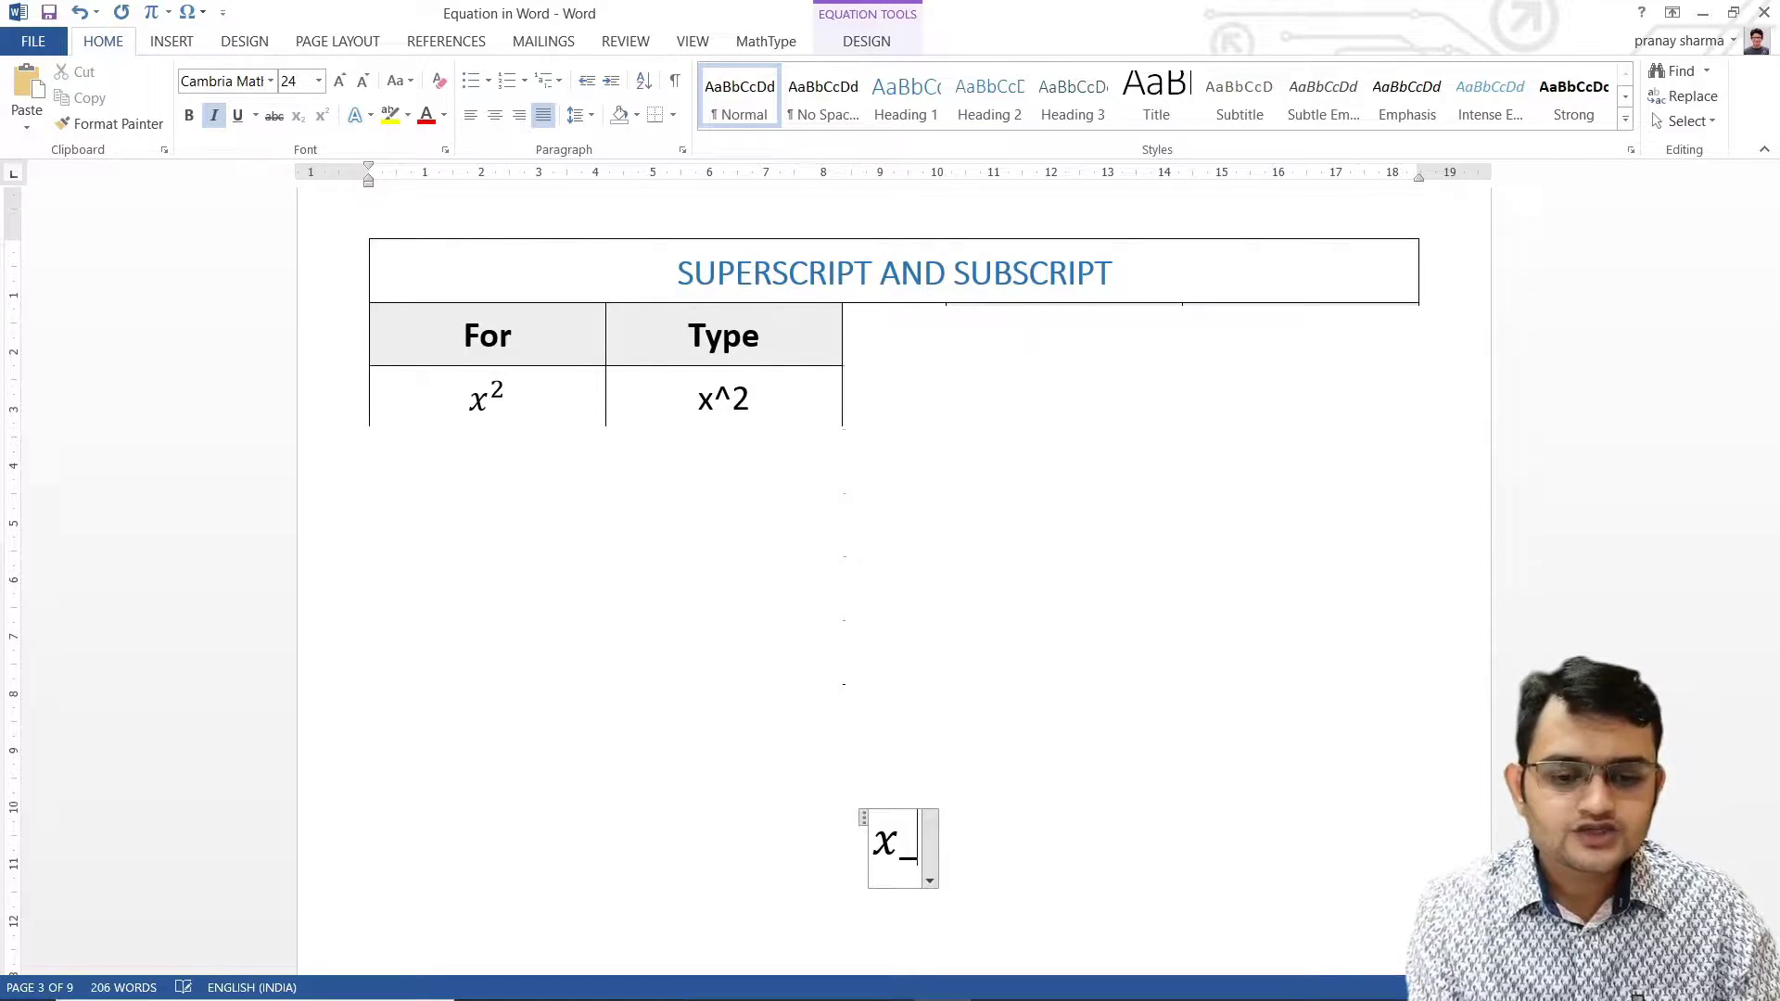
{"action": "type", "text": "1"}
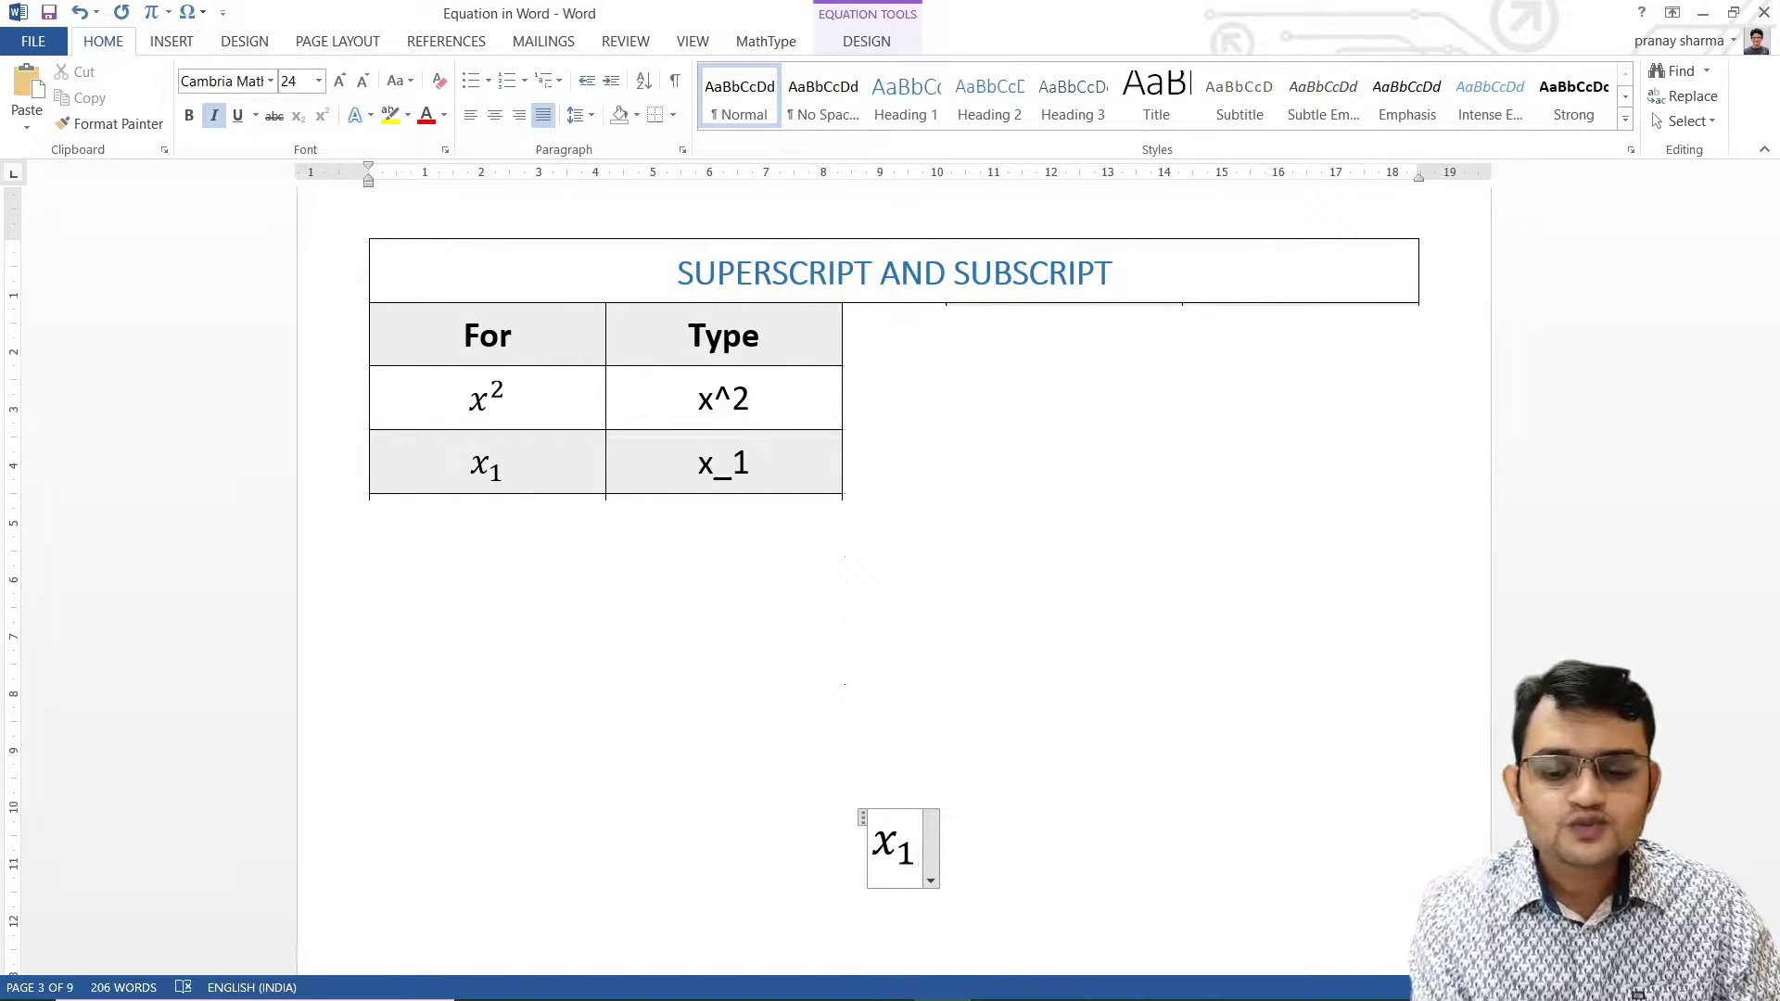
{"action": "triple_click", "coordinate": [1094, 811]}
{"action": "key", "text": "Delete"}
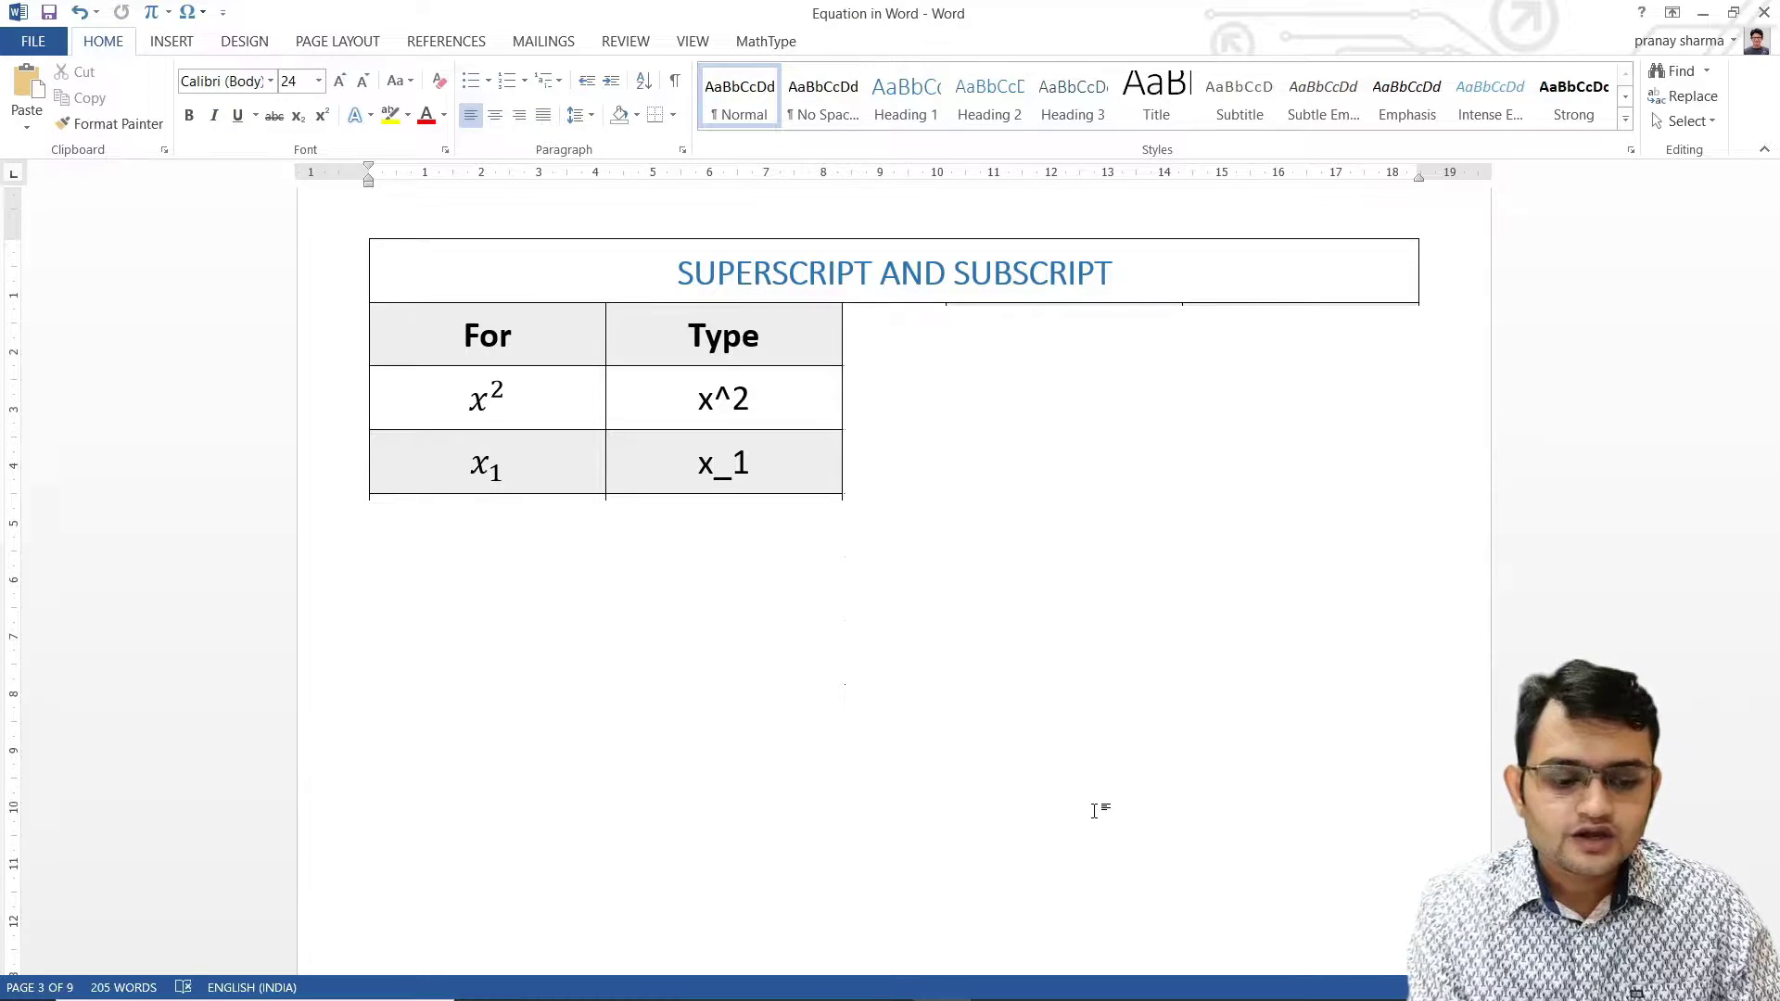
Build x₁² from x_1^2 in a new equation, then delete it.
{"action": "key", "text": "alt+equal"}
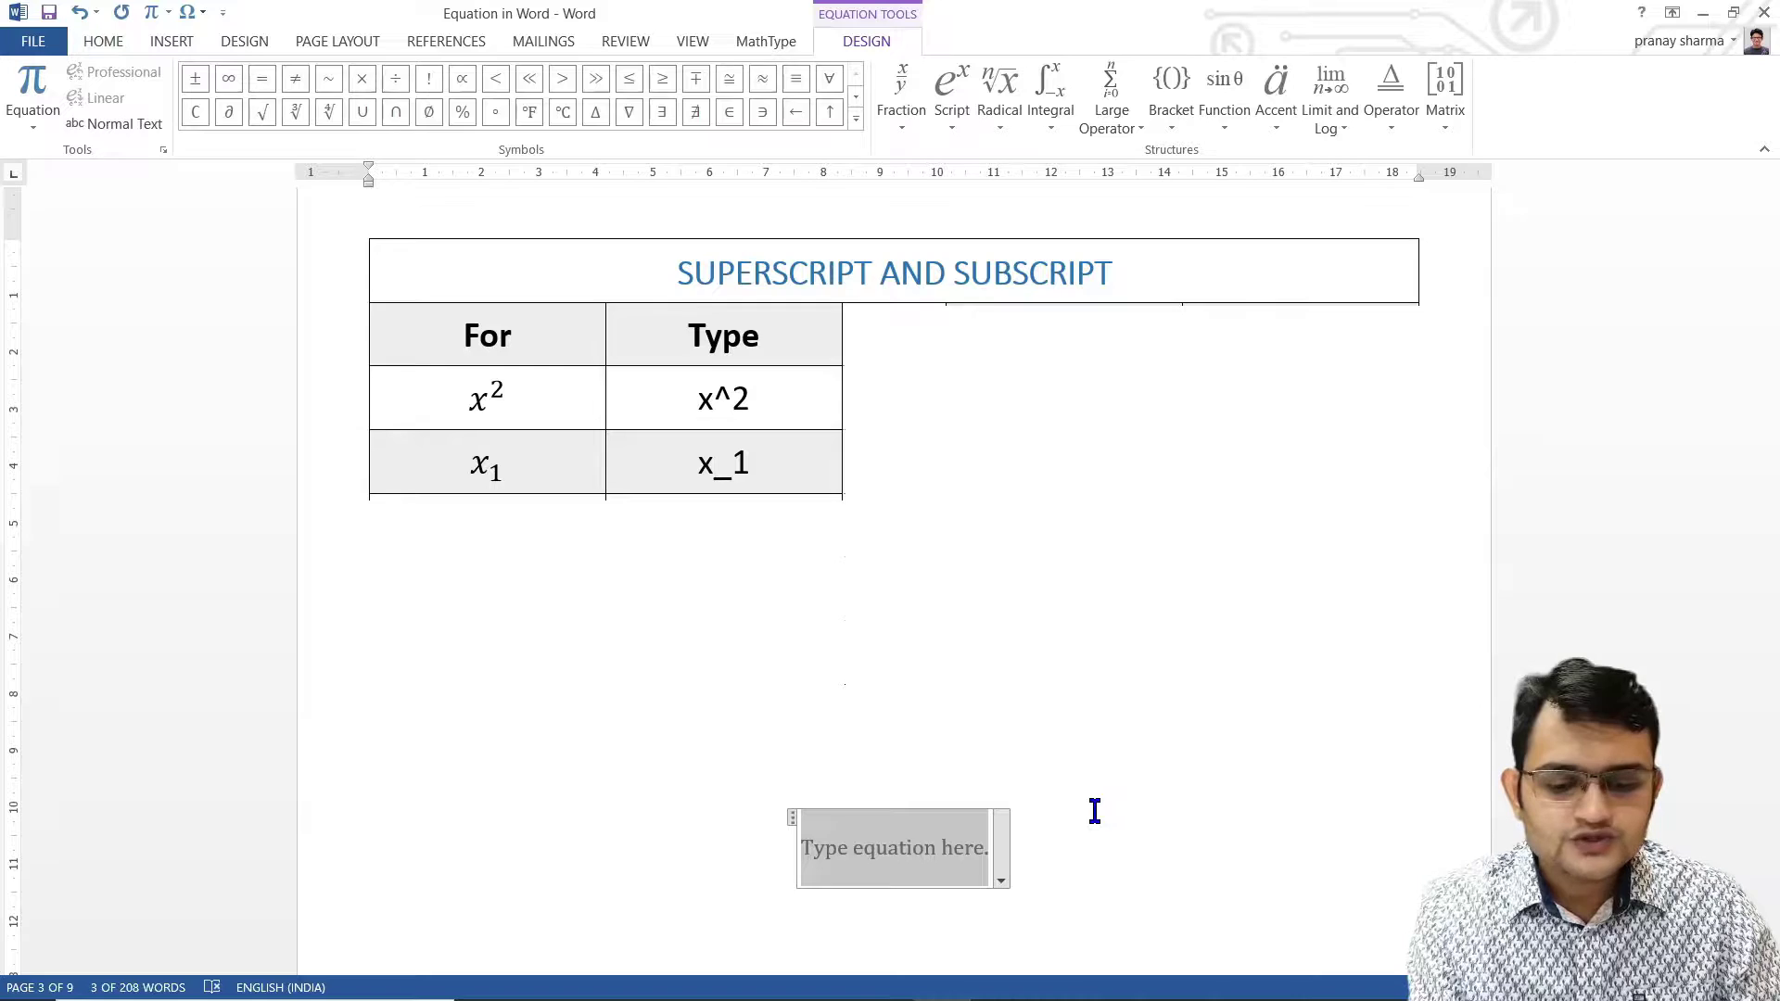
{"action": "type", "text": "x_1"}
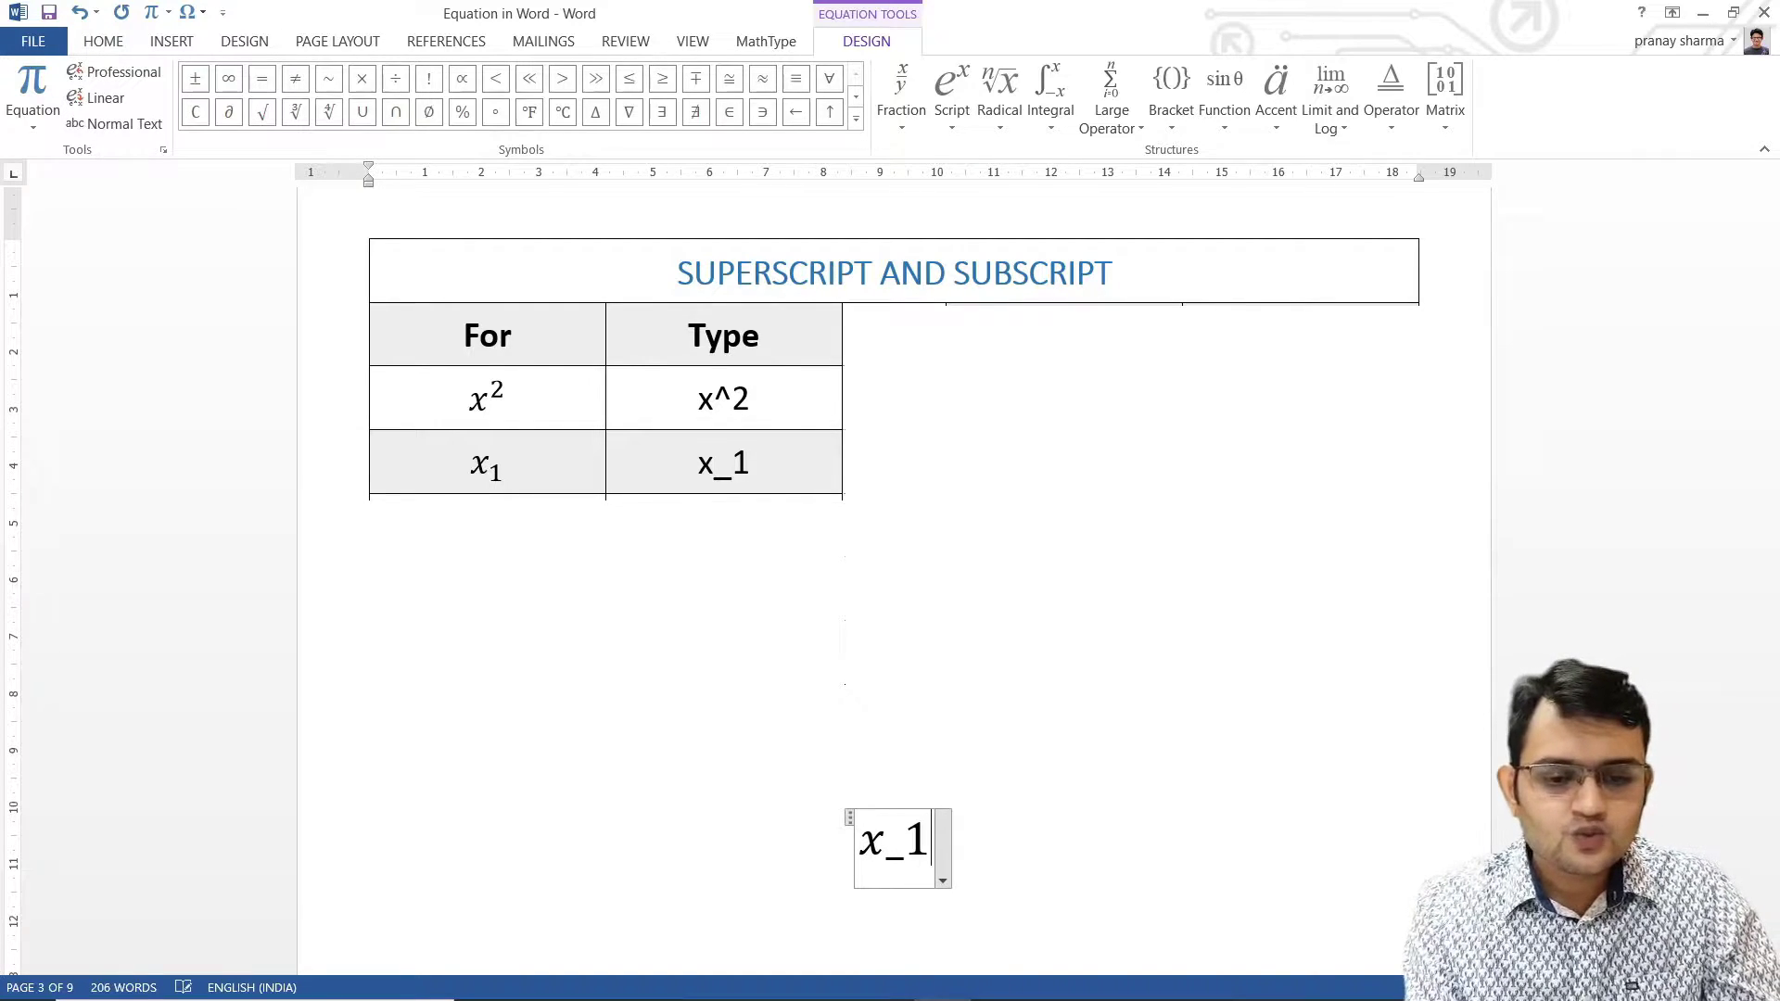
{"action": "type", "text": "^2"}
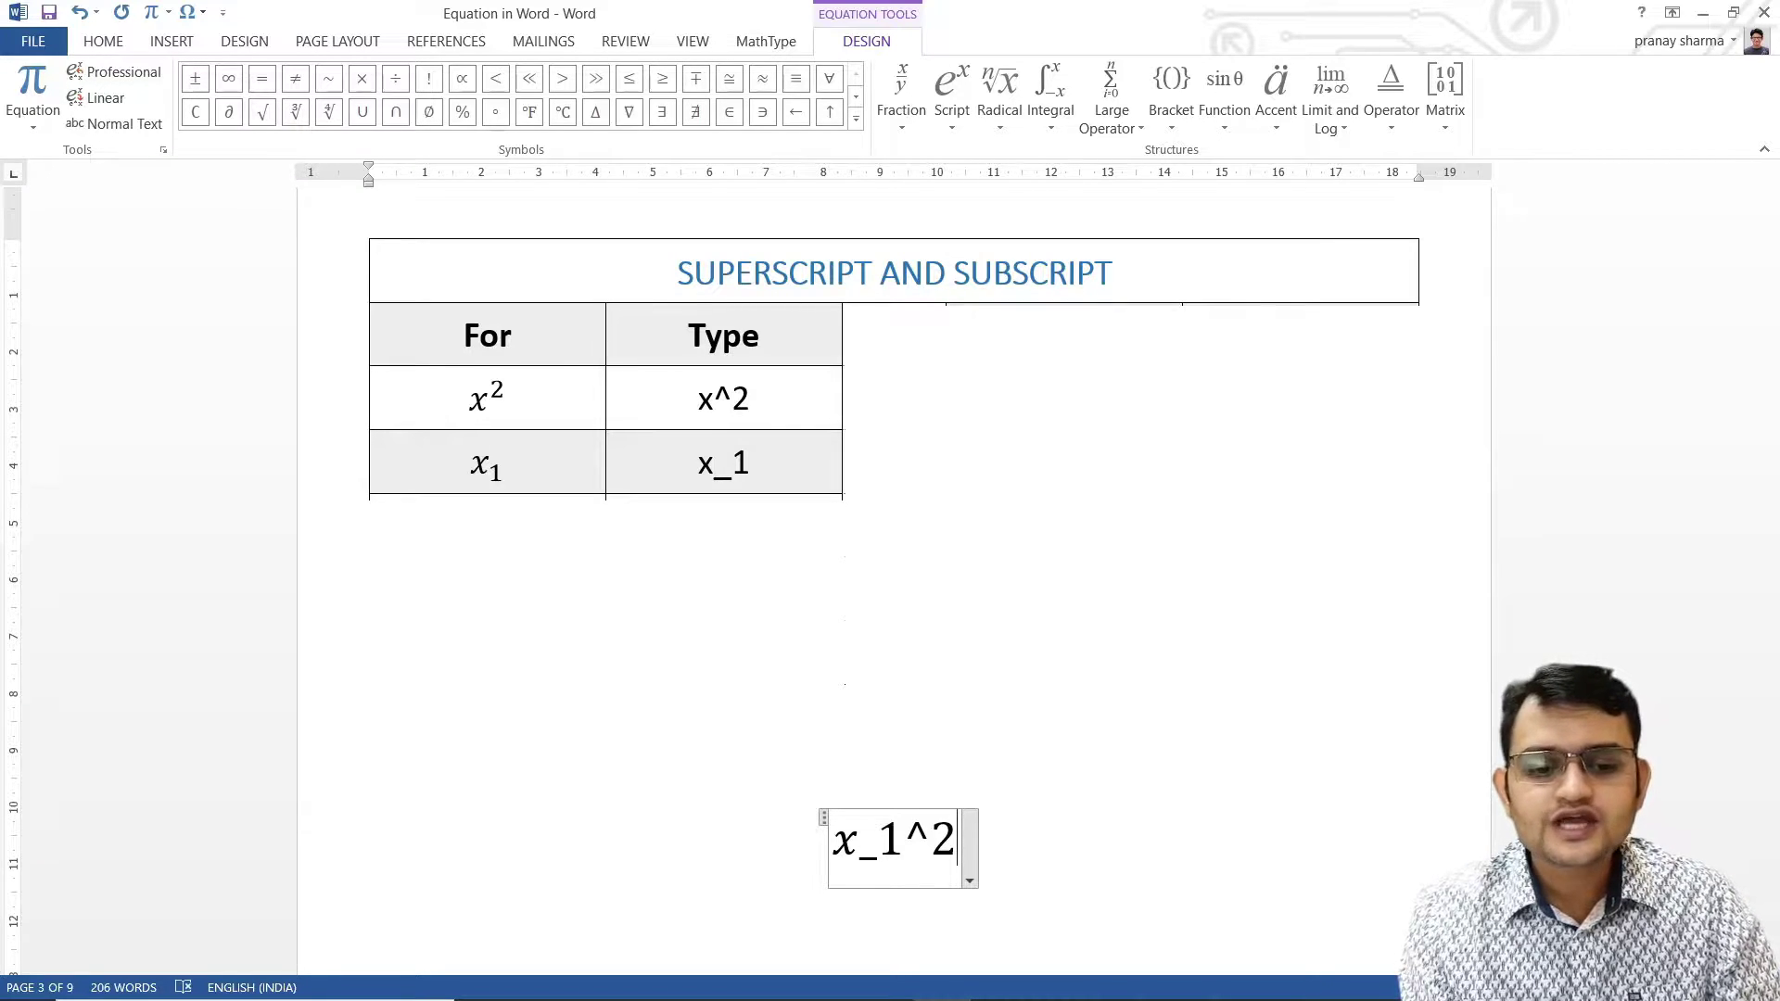
{"action": "key", "text": "space"}
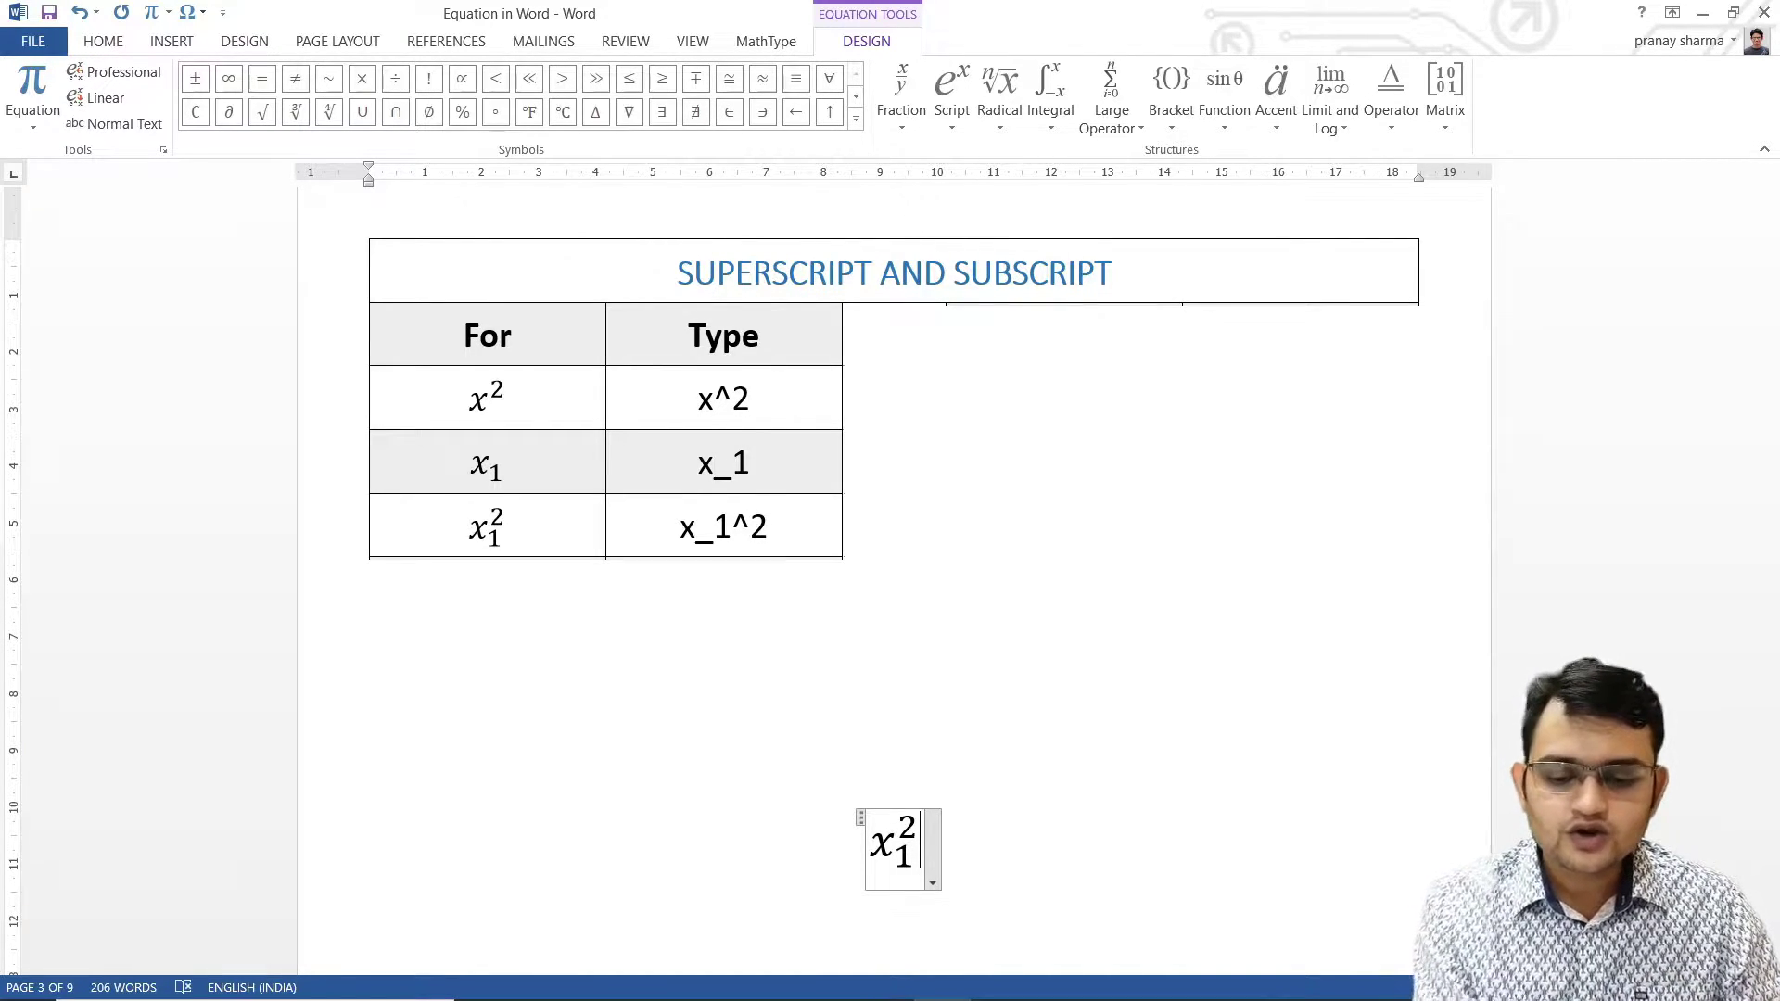
{"action": "left_click", "coordinate": [1094, 810]}
{"action": "key", "text": "BackSpace"}
{"action": "key", "text": "BackSpace"}
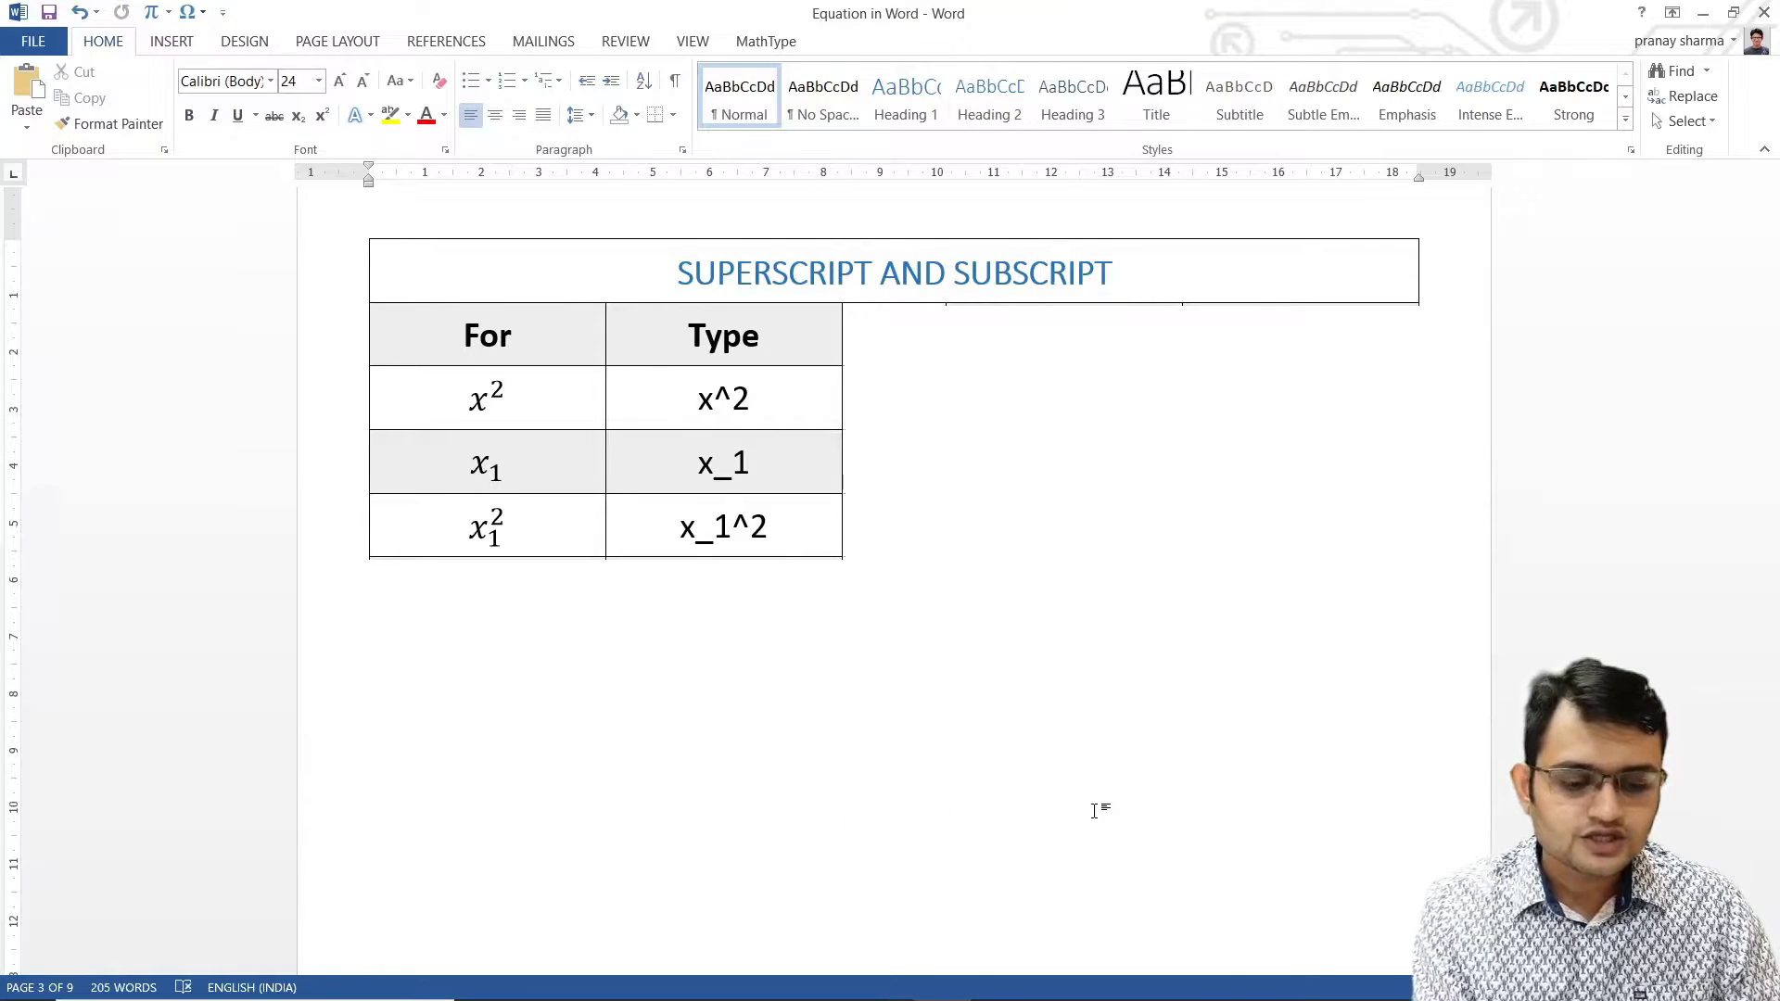
Insert a new equation and build (^n_r)C into a left-scripted ⁿᵣC.
{"action": "key", "text": "alt+equal"}
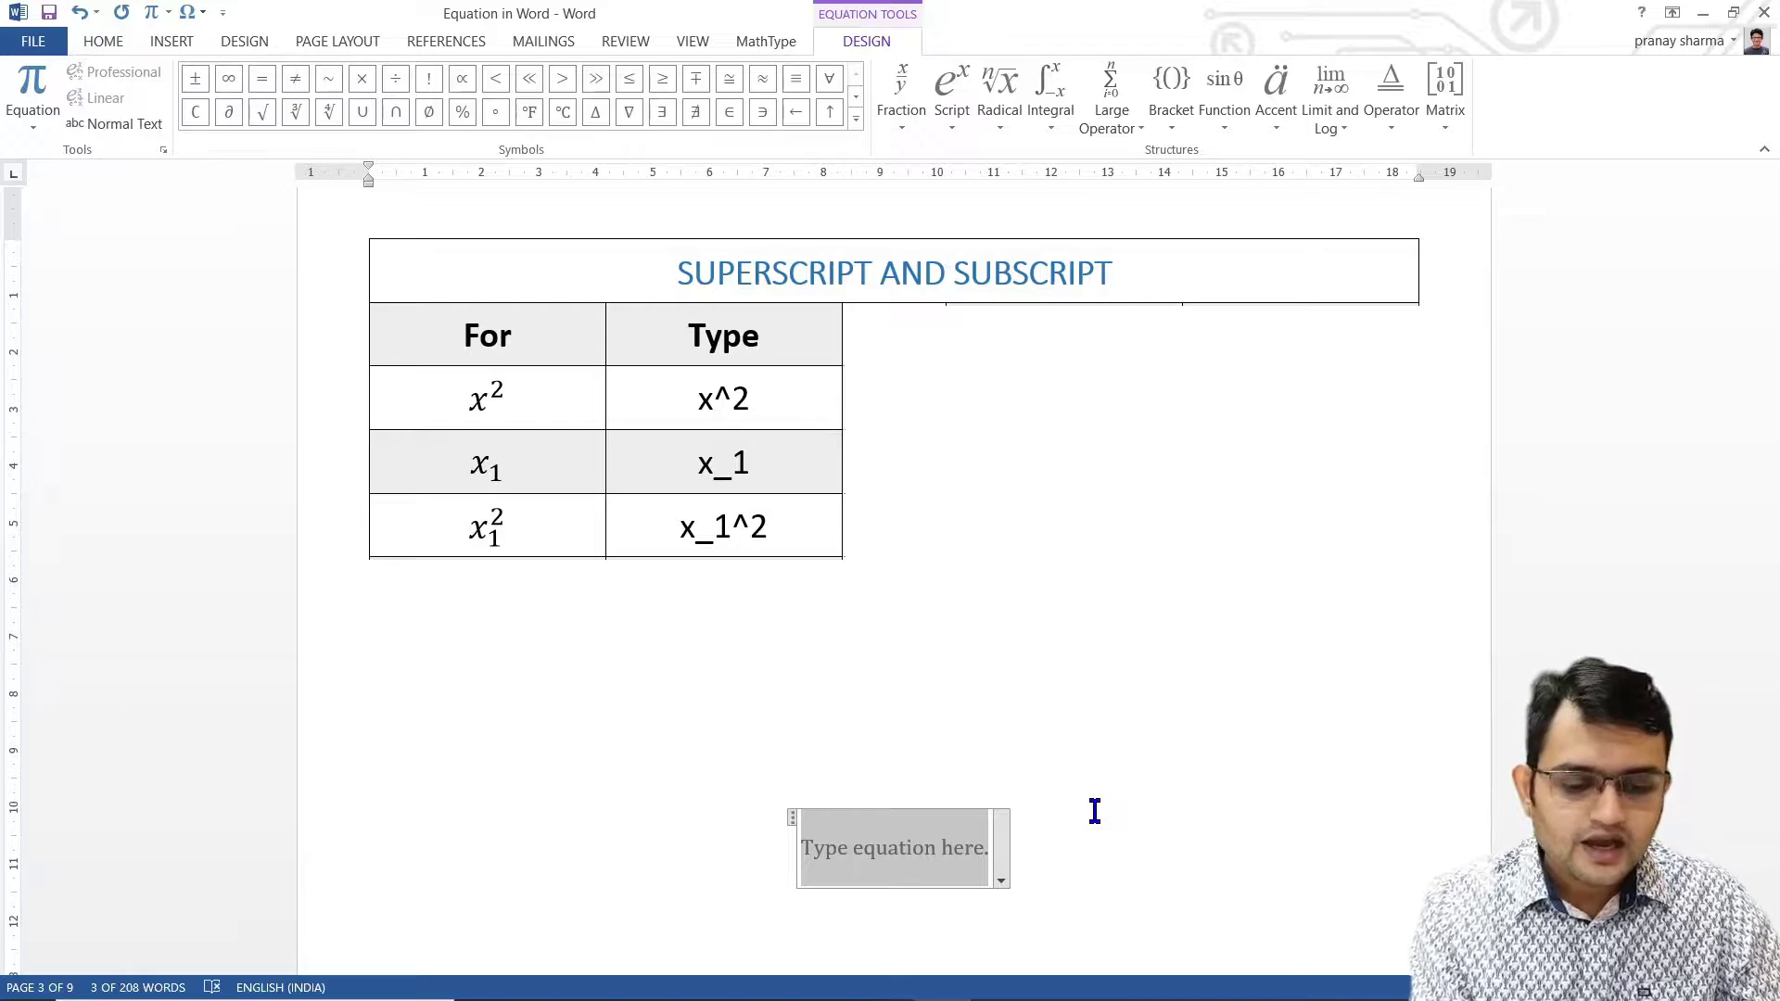
{"action": "type", "text": "("}
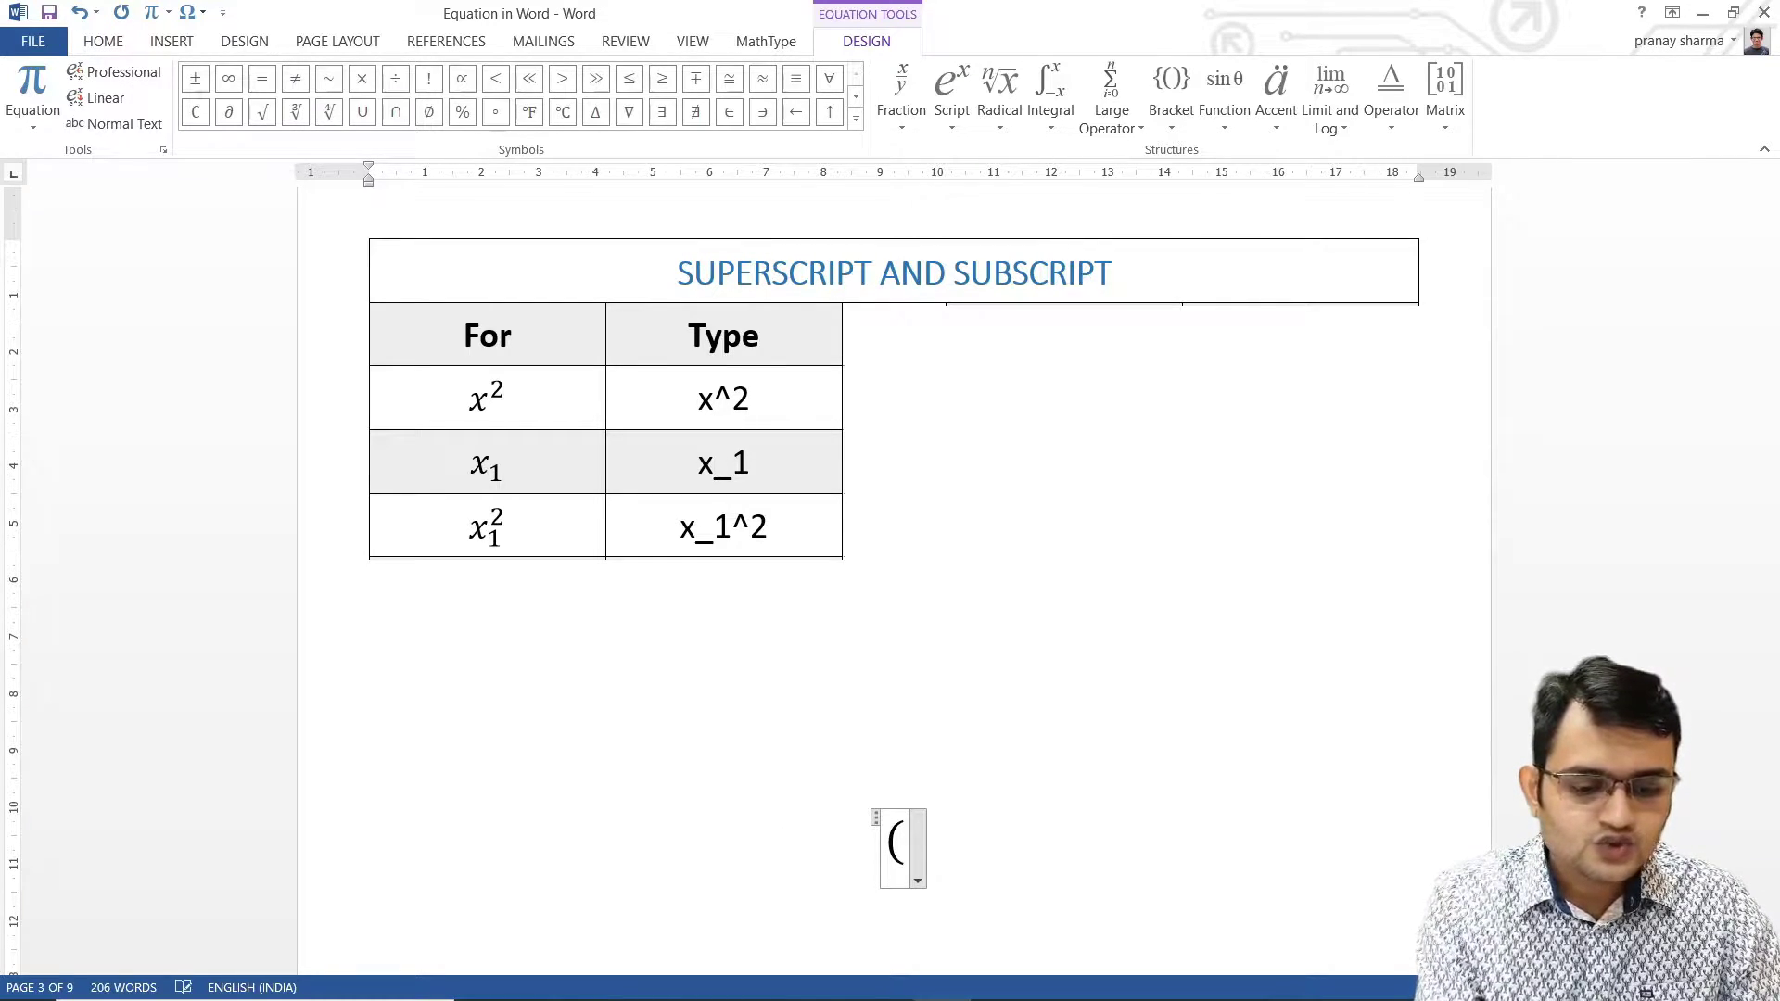
{"action": "type", "text": "^n"}
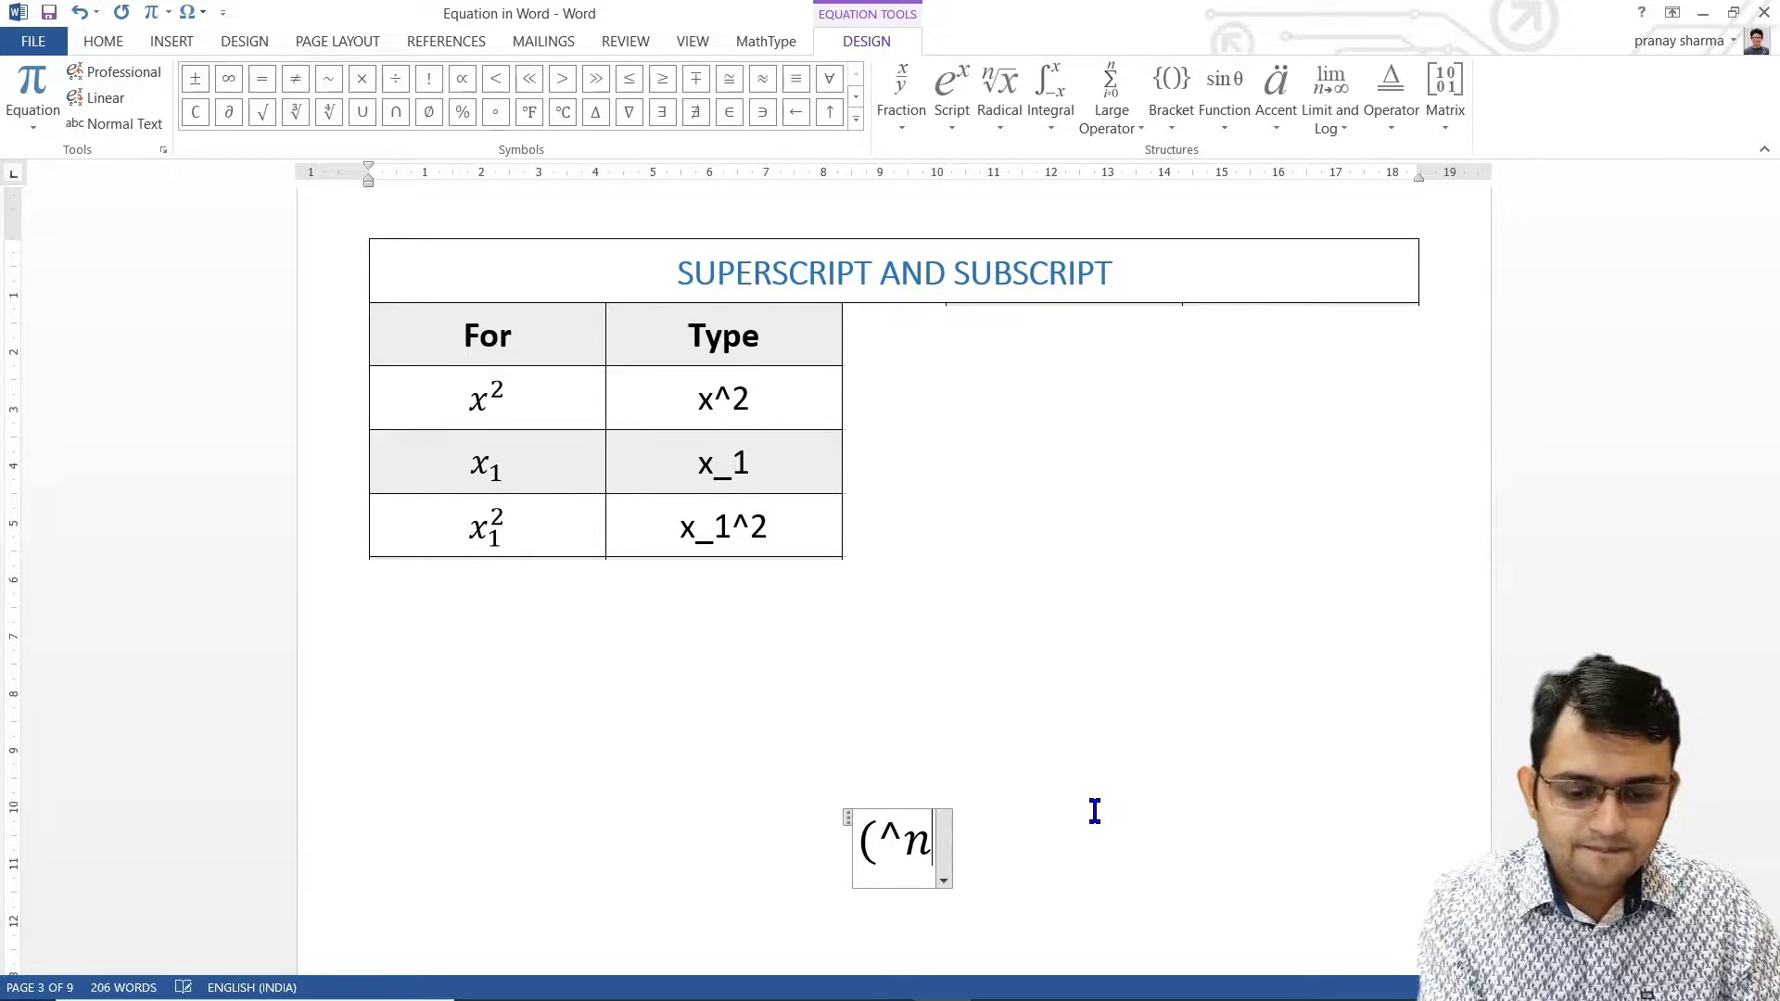
{"action": "type", "text": "_"}
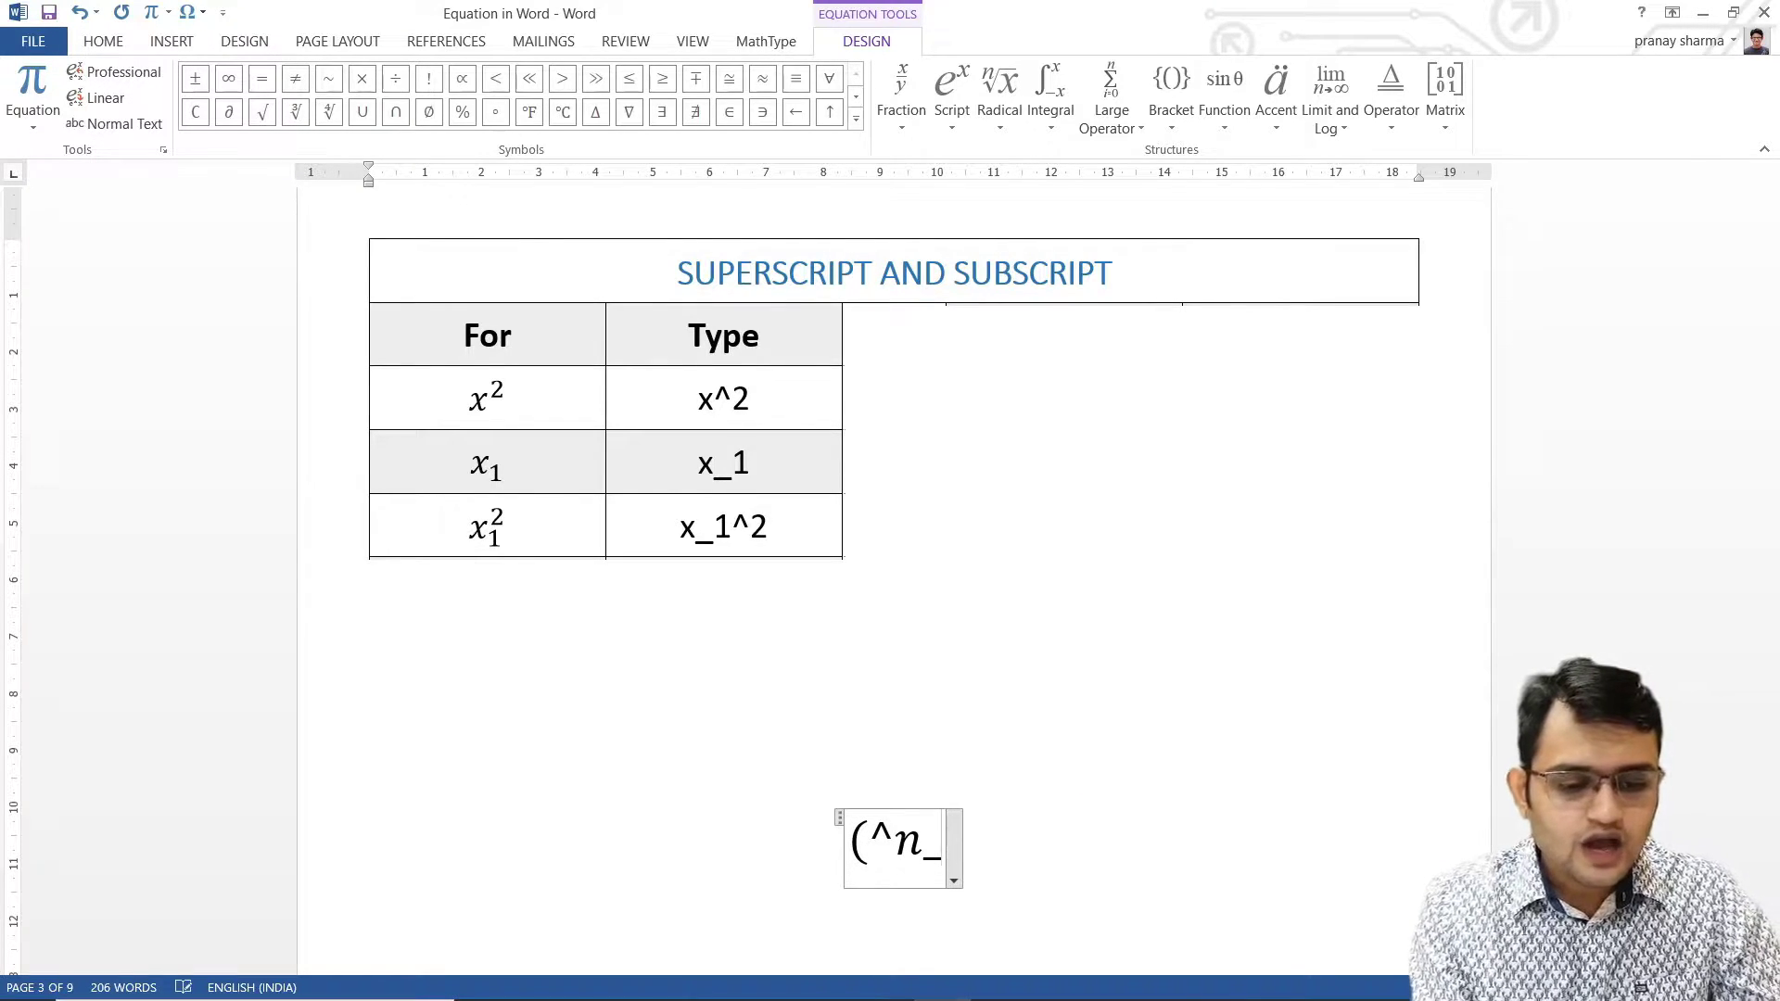
{"action": "type", "text": "r)"}
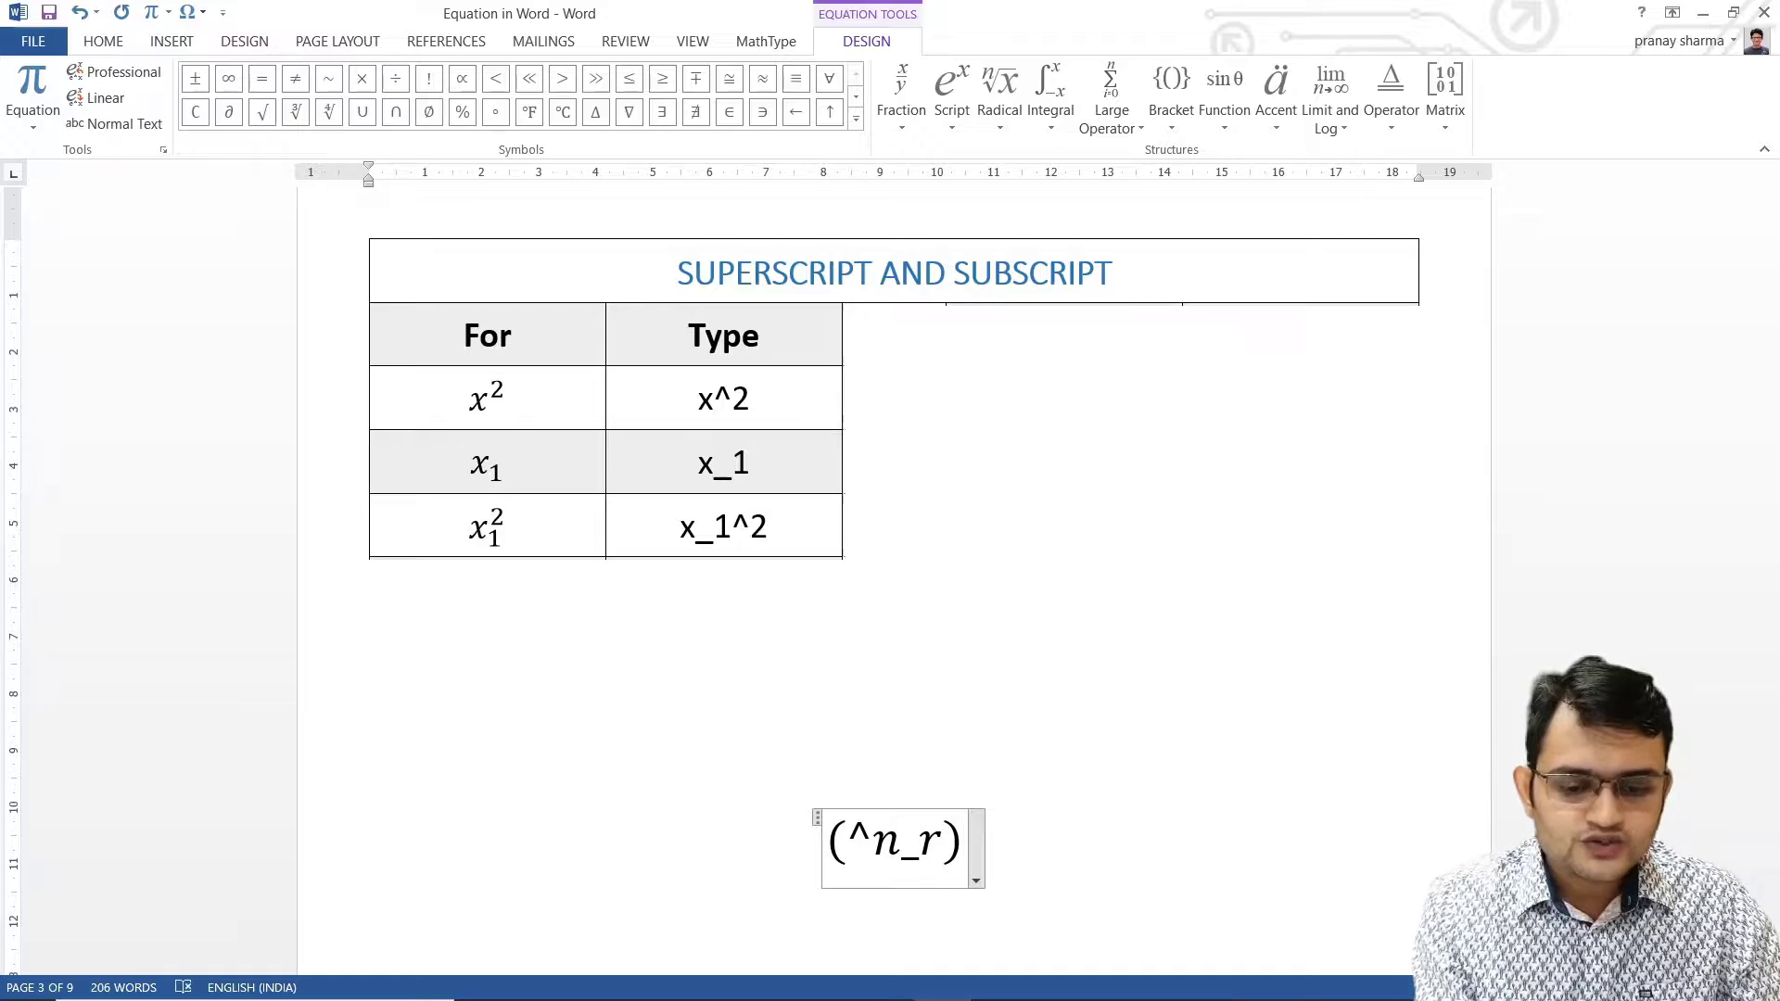
{"action": "type", "text": "C"}
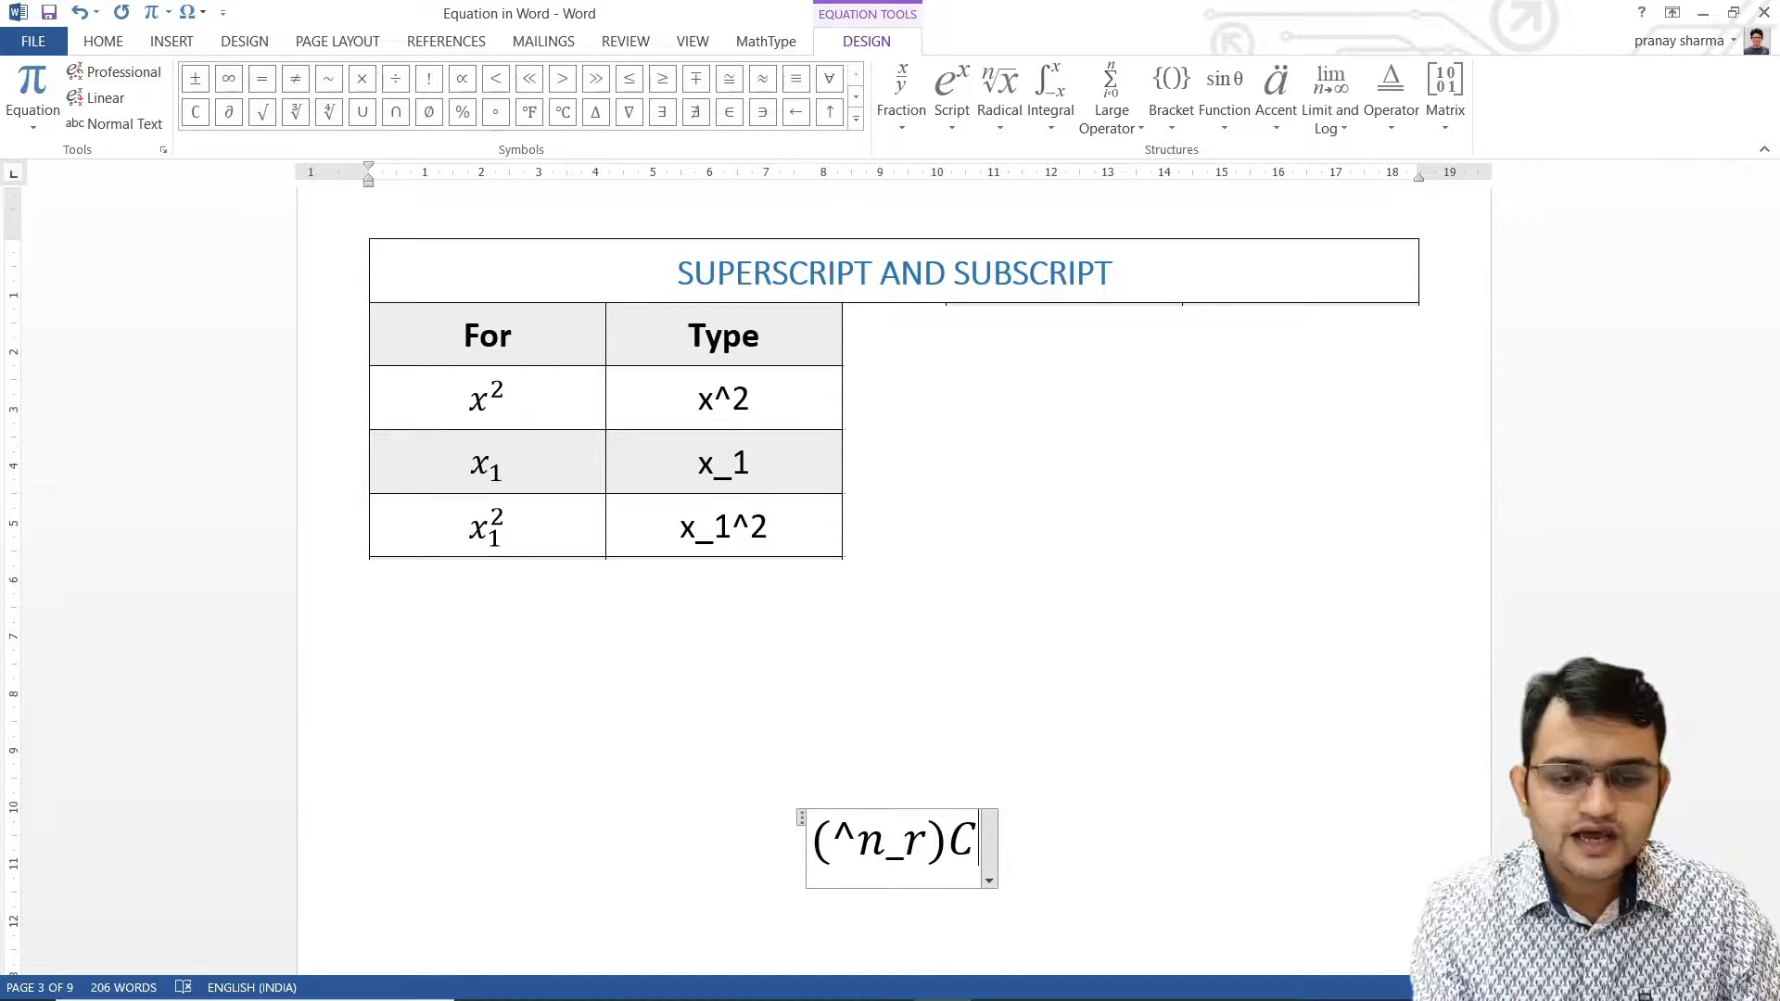
{"action": "key", "text": "space"}
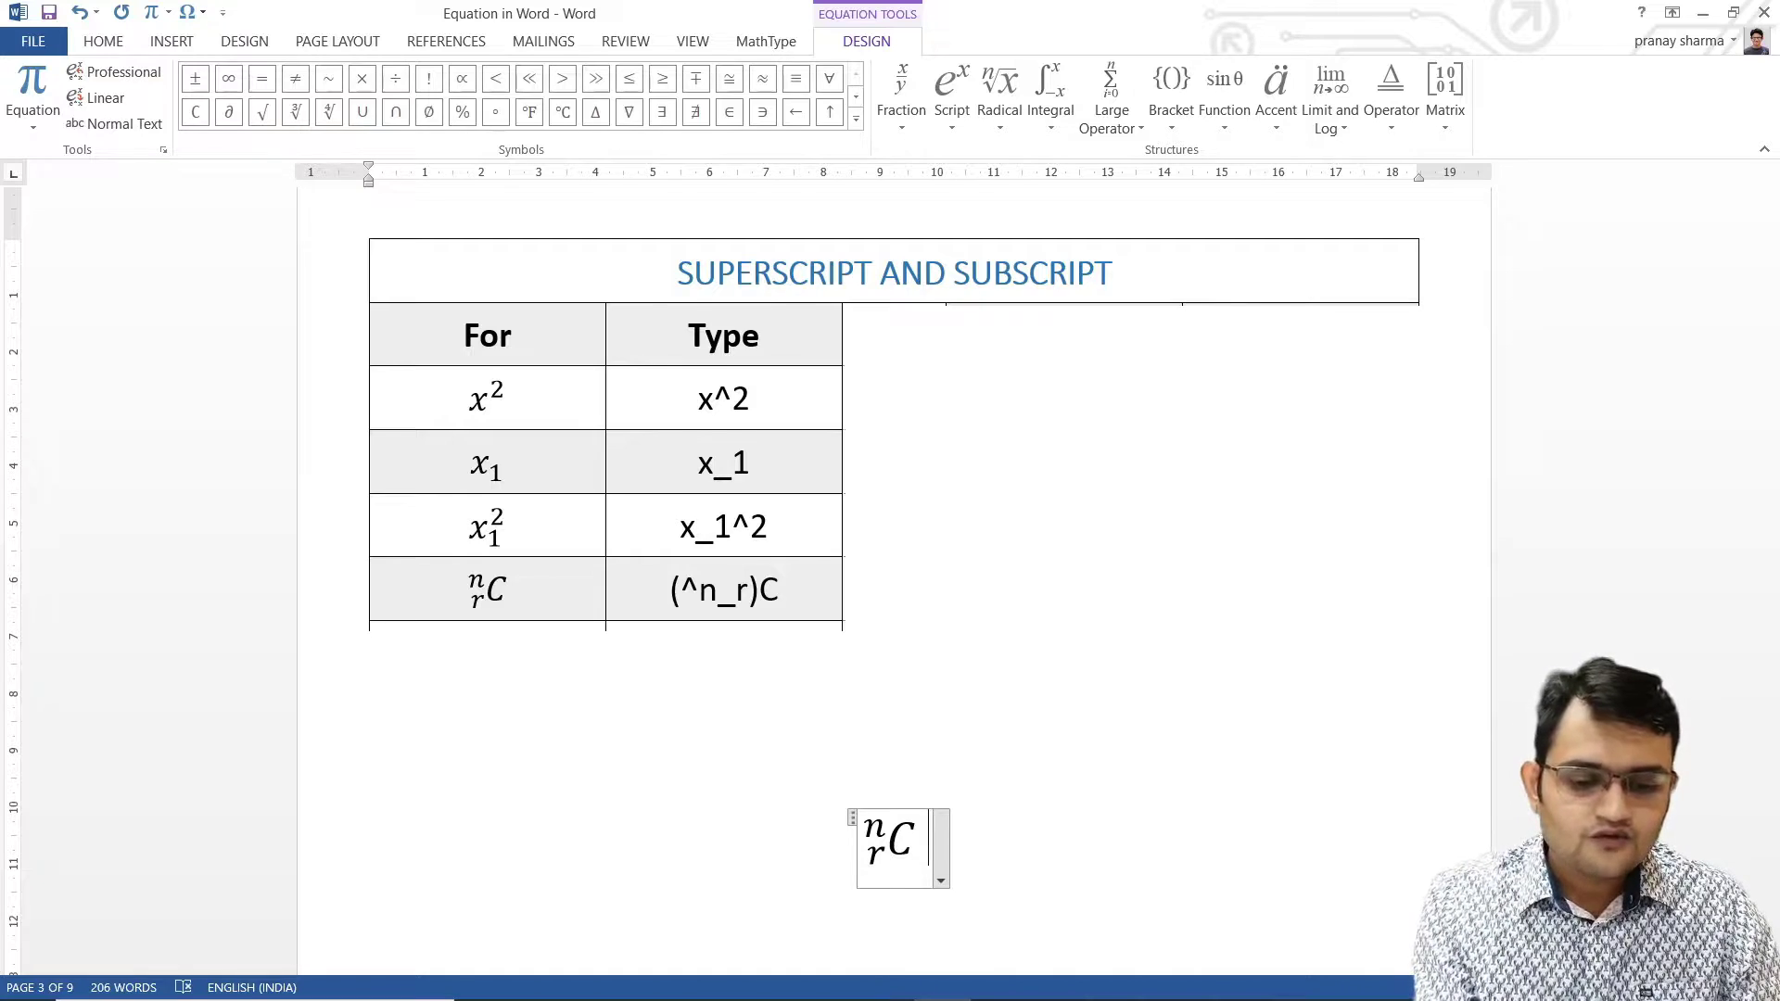
Add a built-up (^n_)C_r version after it, then delete that second scripted C.
{"action": "type", "text": "("}
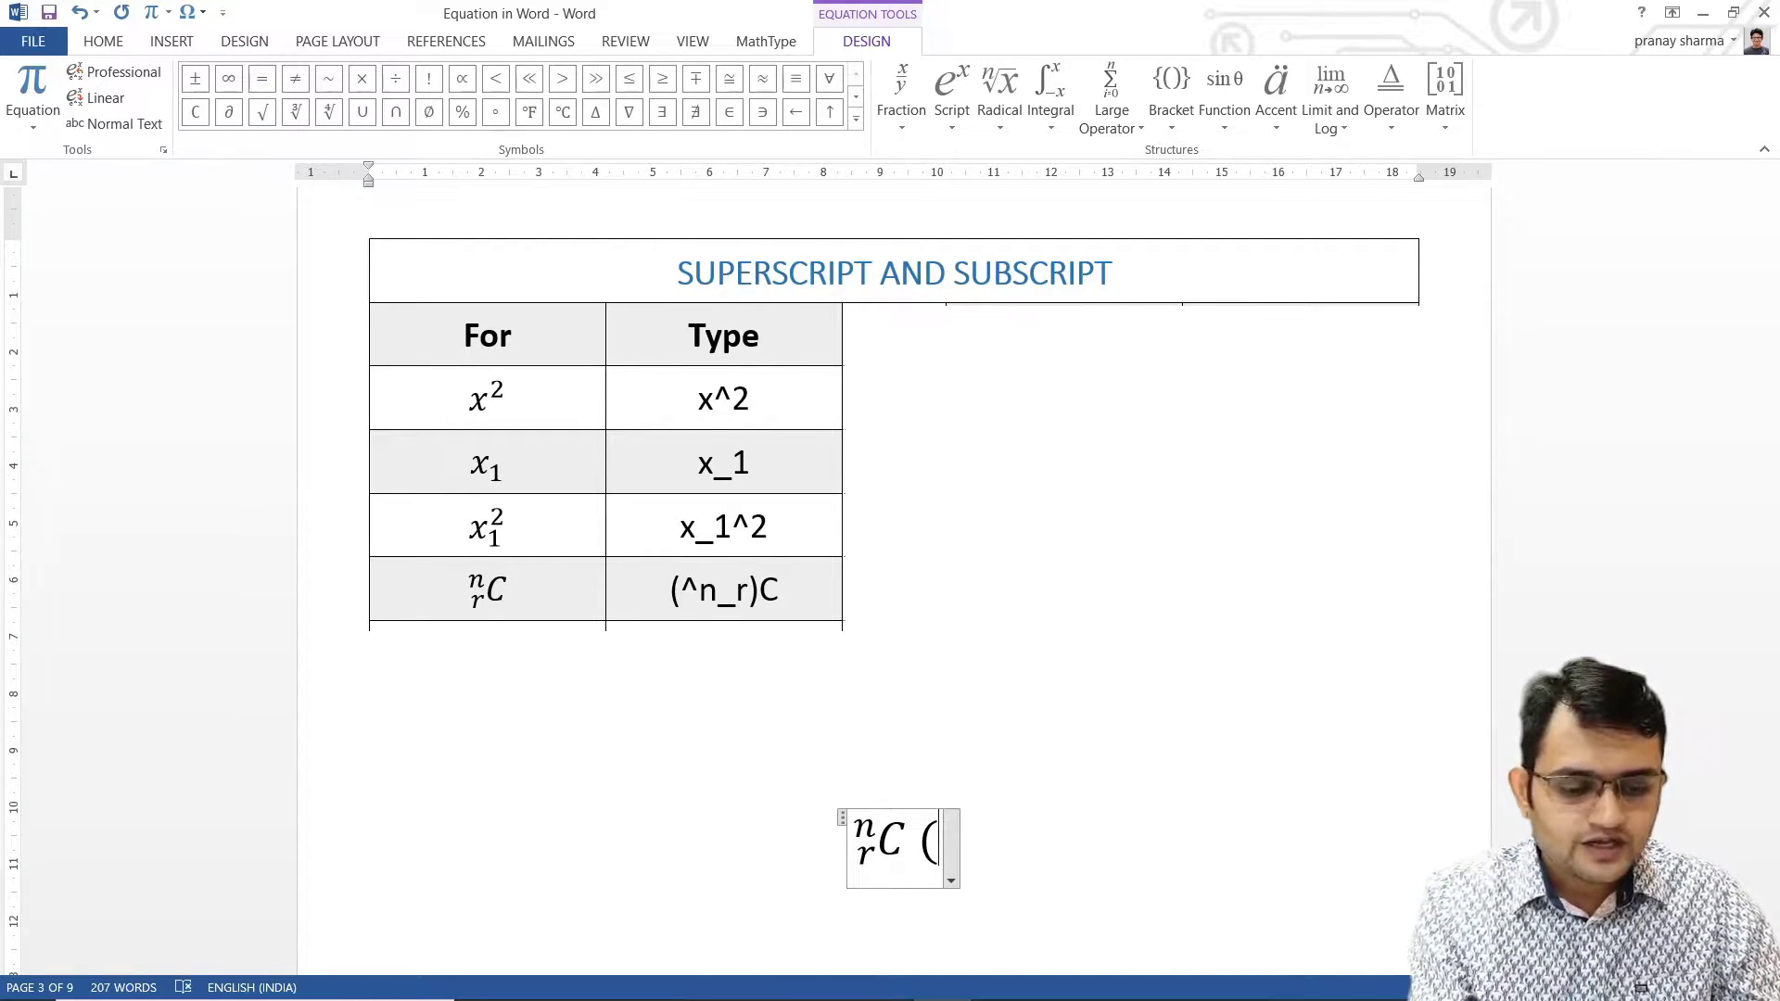
{"action": "type", "text": "^n"}
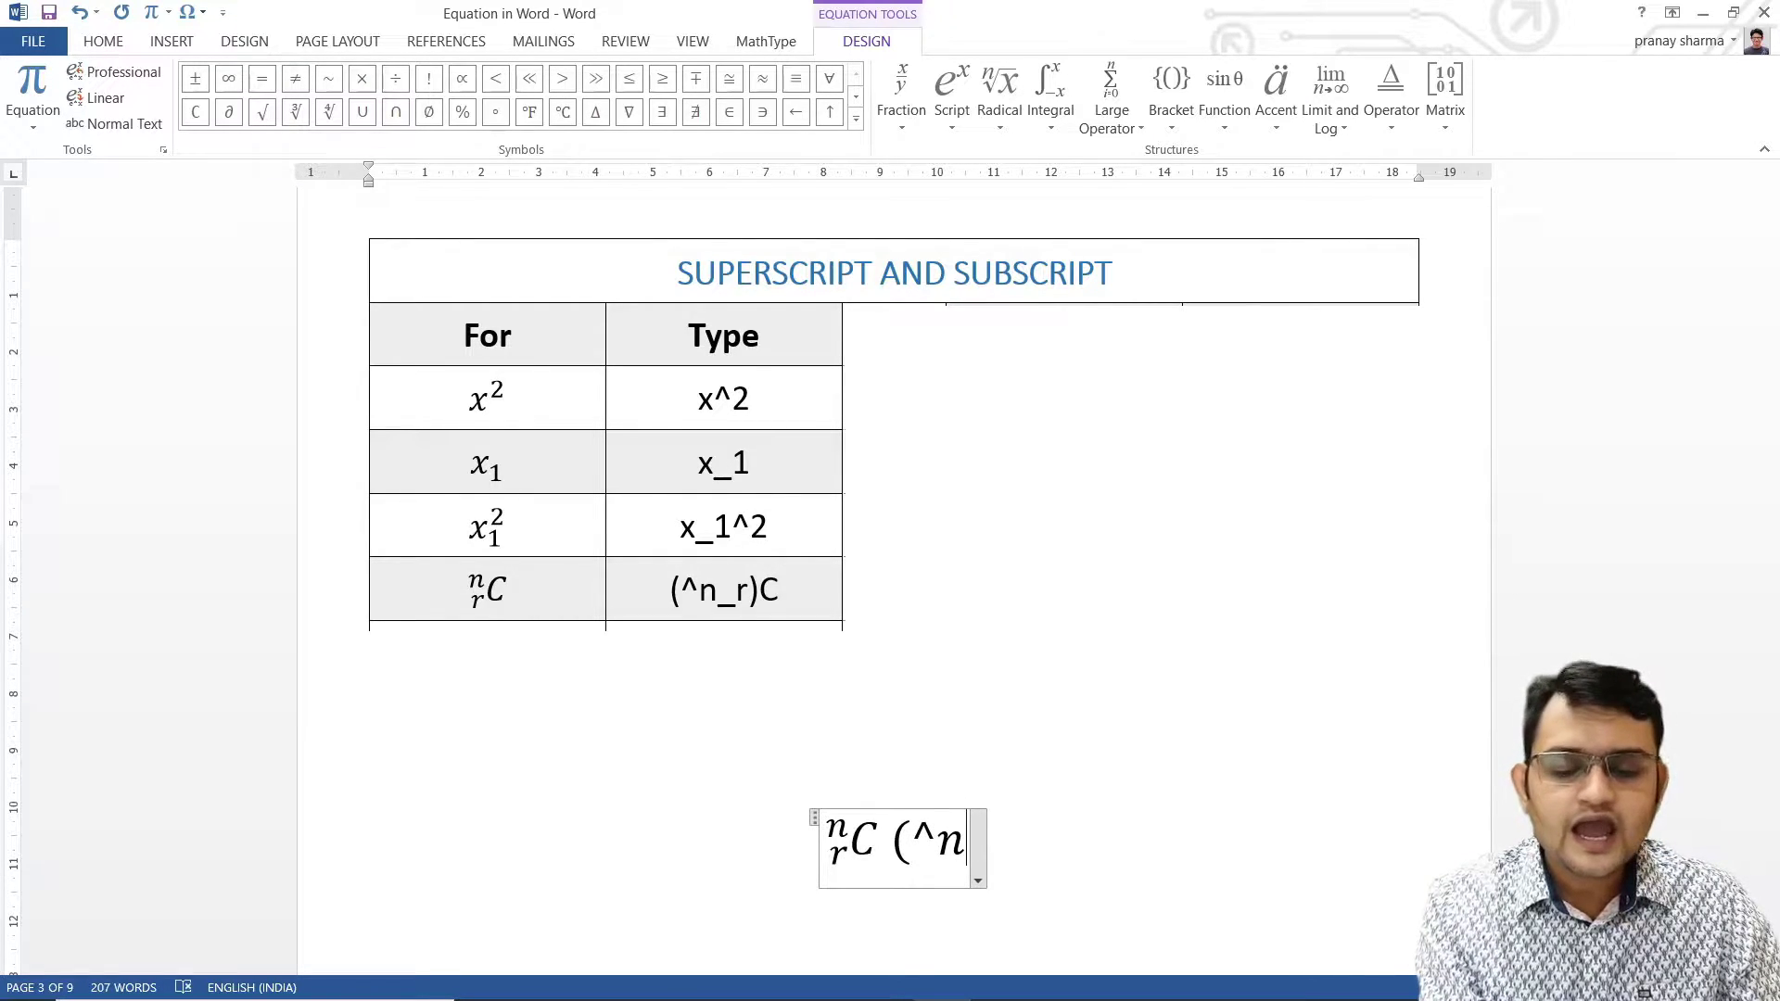
{"action": "type", "text": "_"}
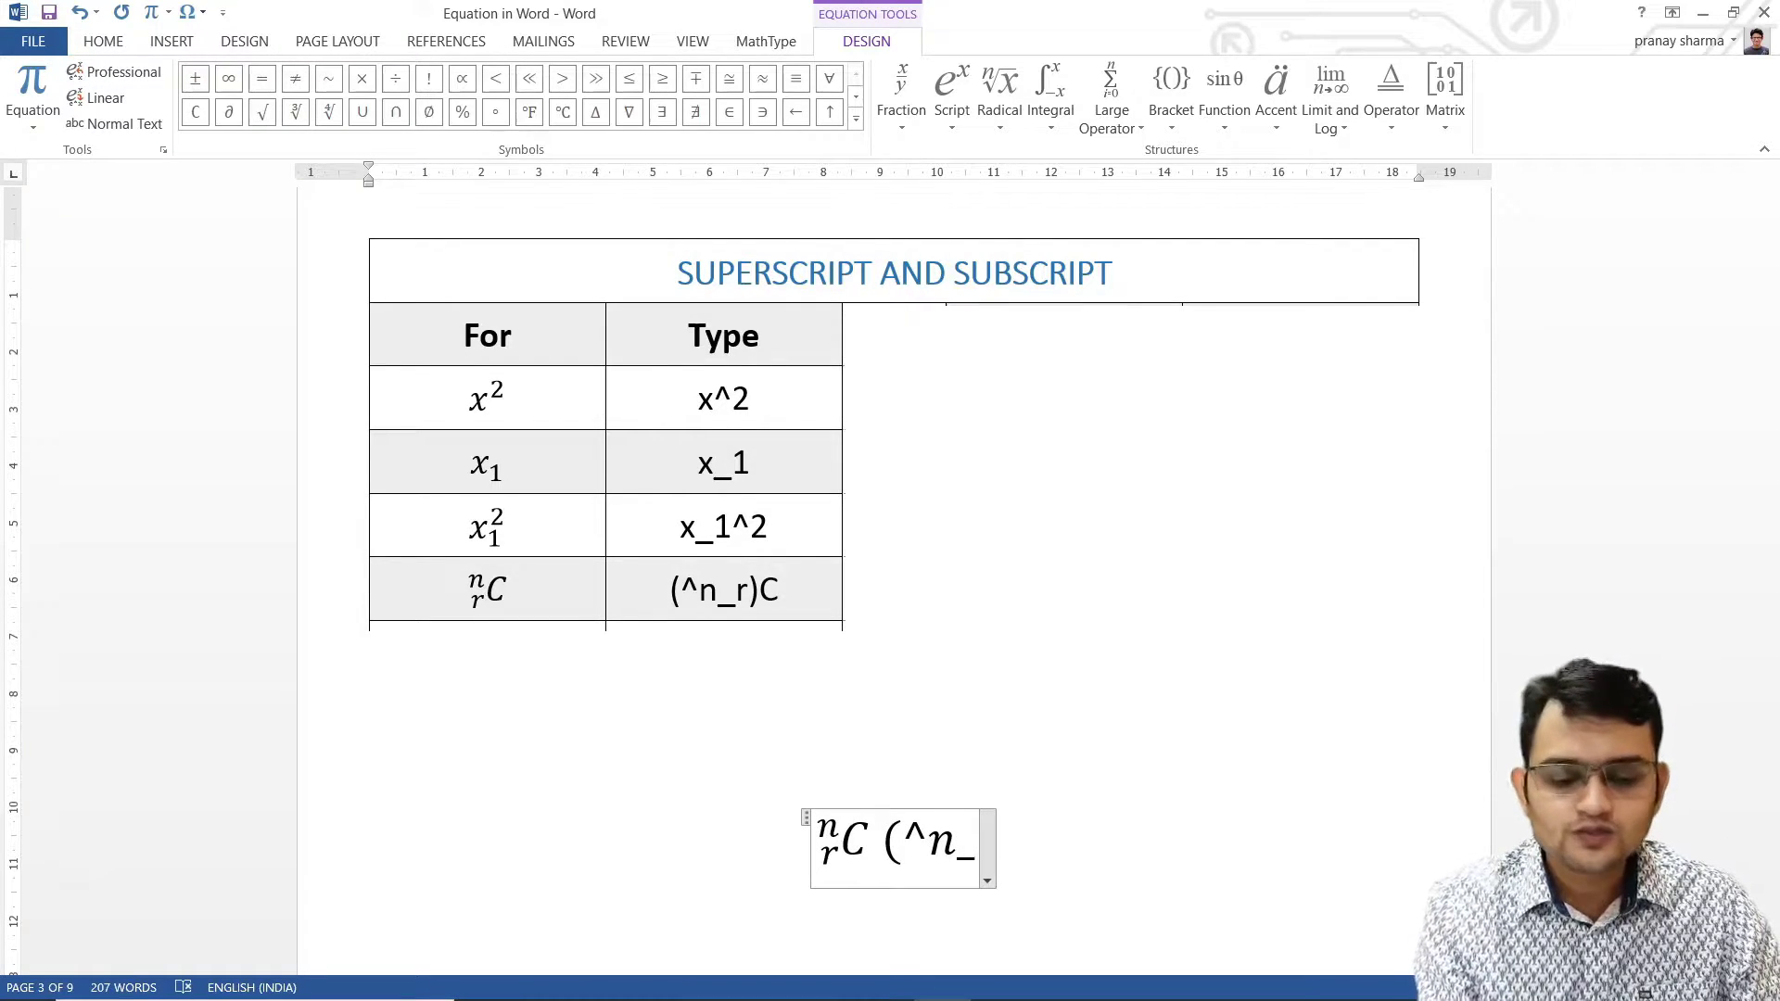
{"action": "type", "text": ")"}
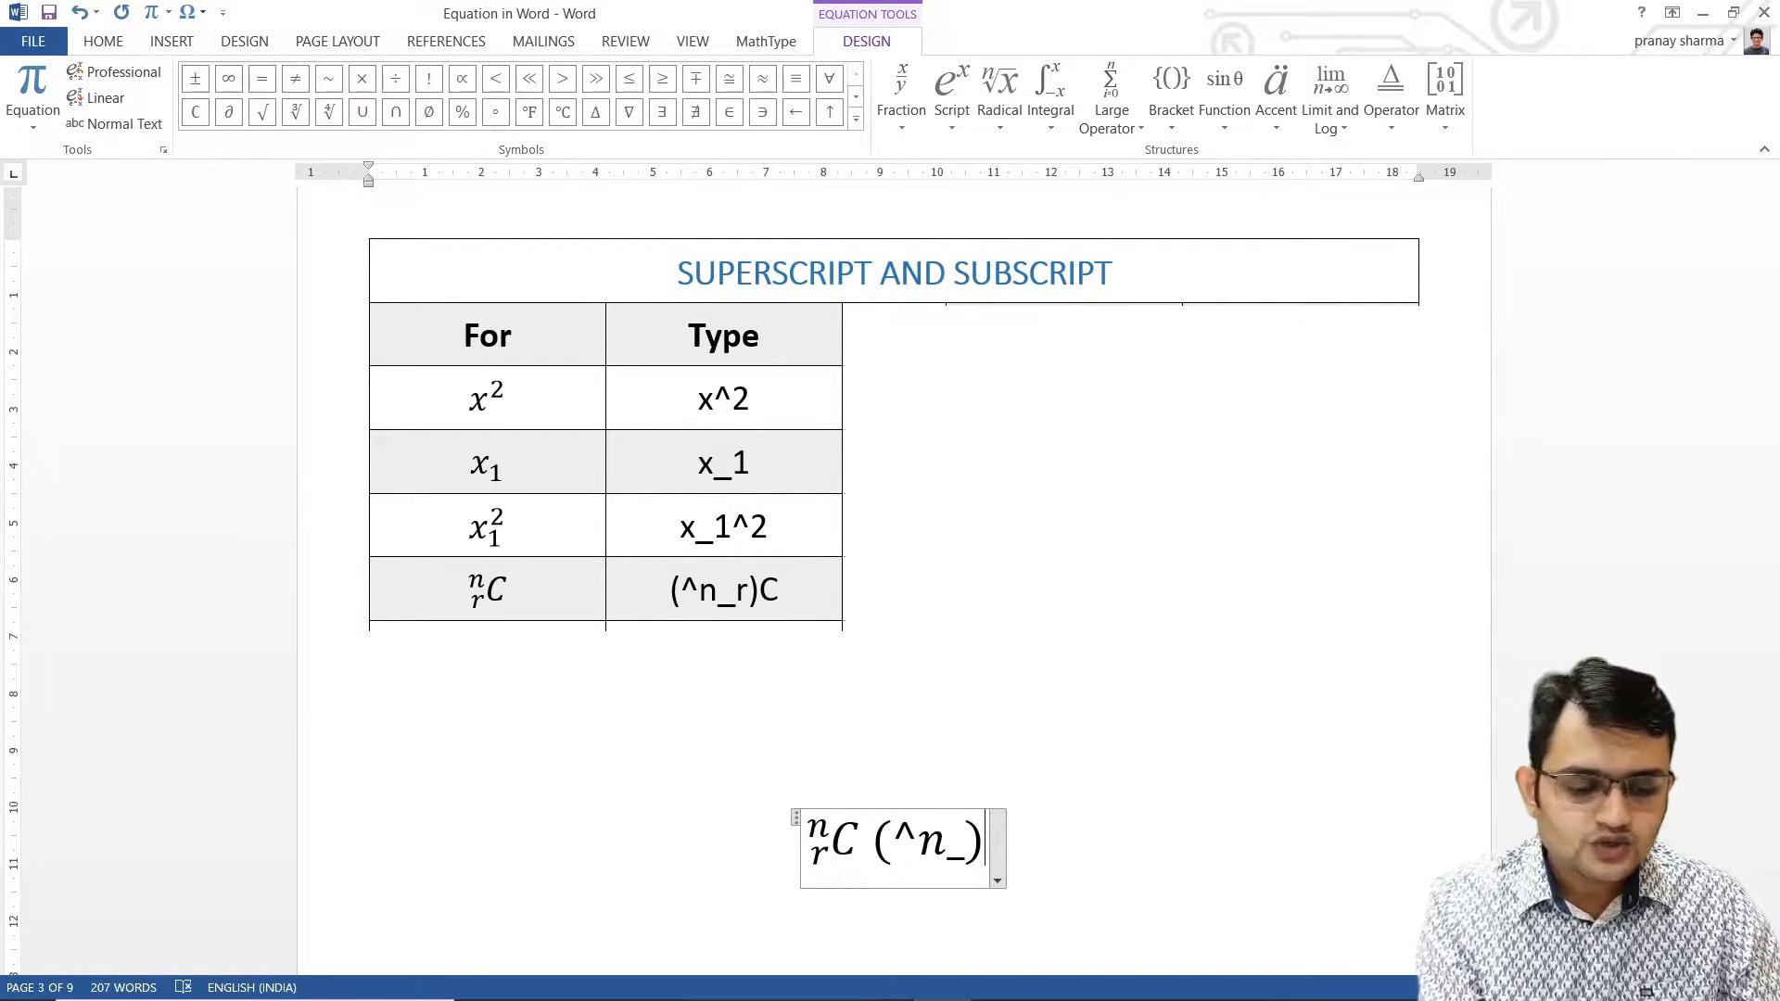
{"action": "type", "text": "C"}
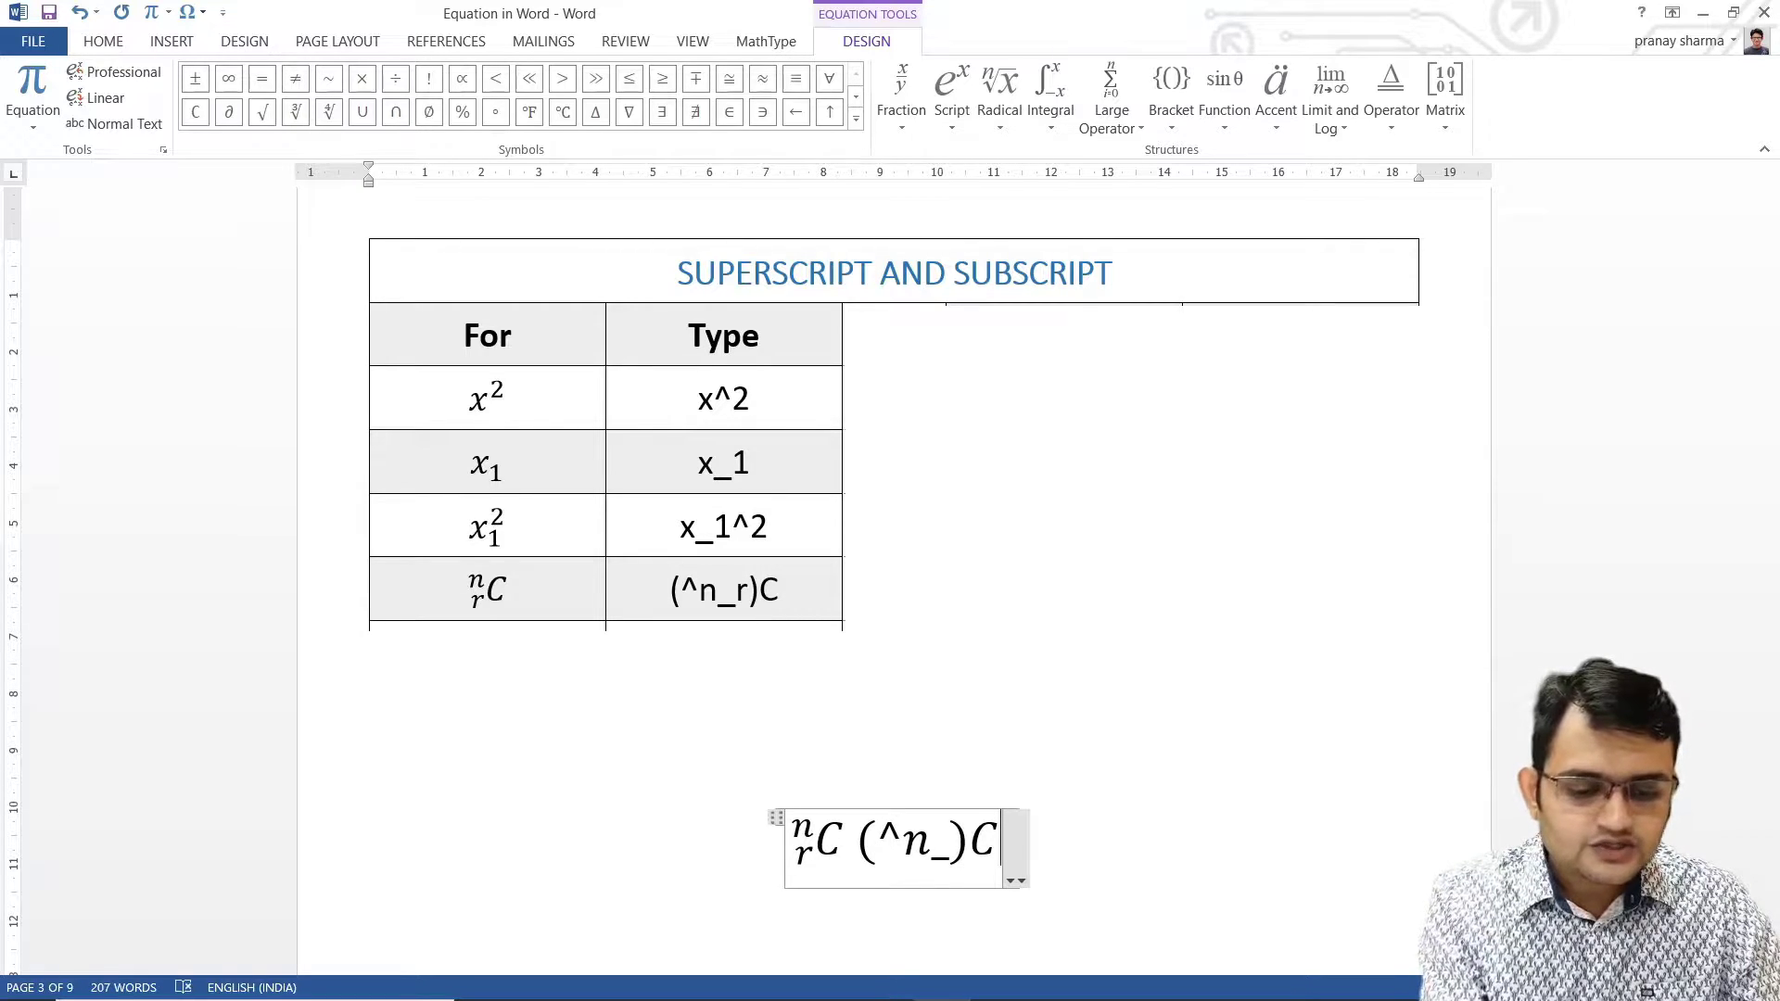
{"action": "type", "text": "_r"}
{"action": "key", "text": "space"}
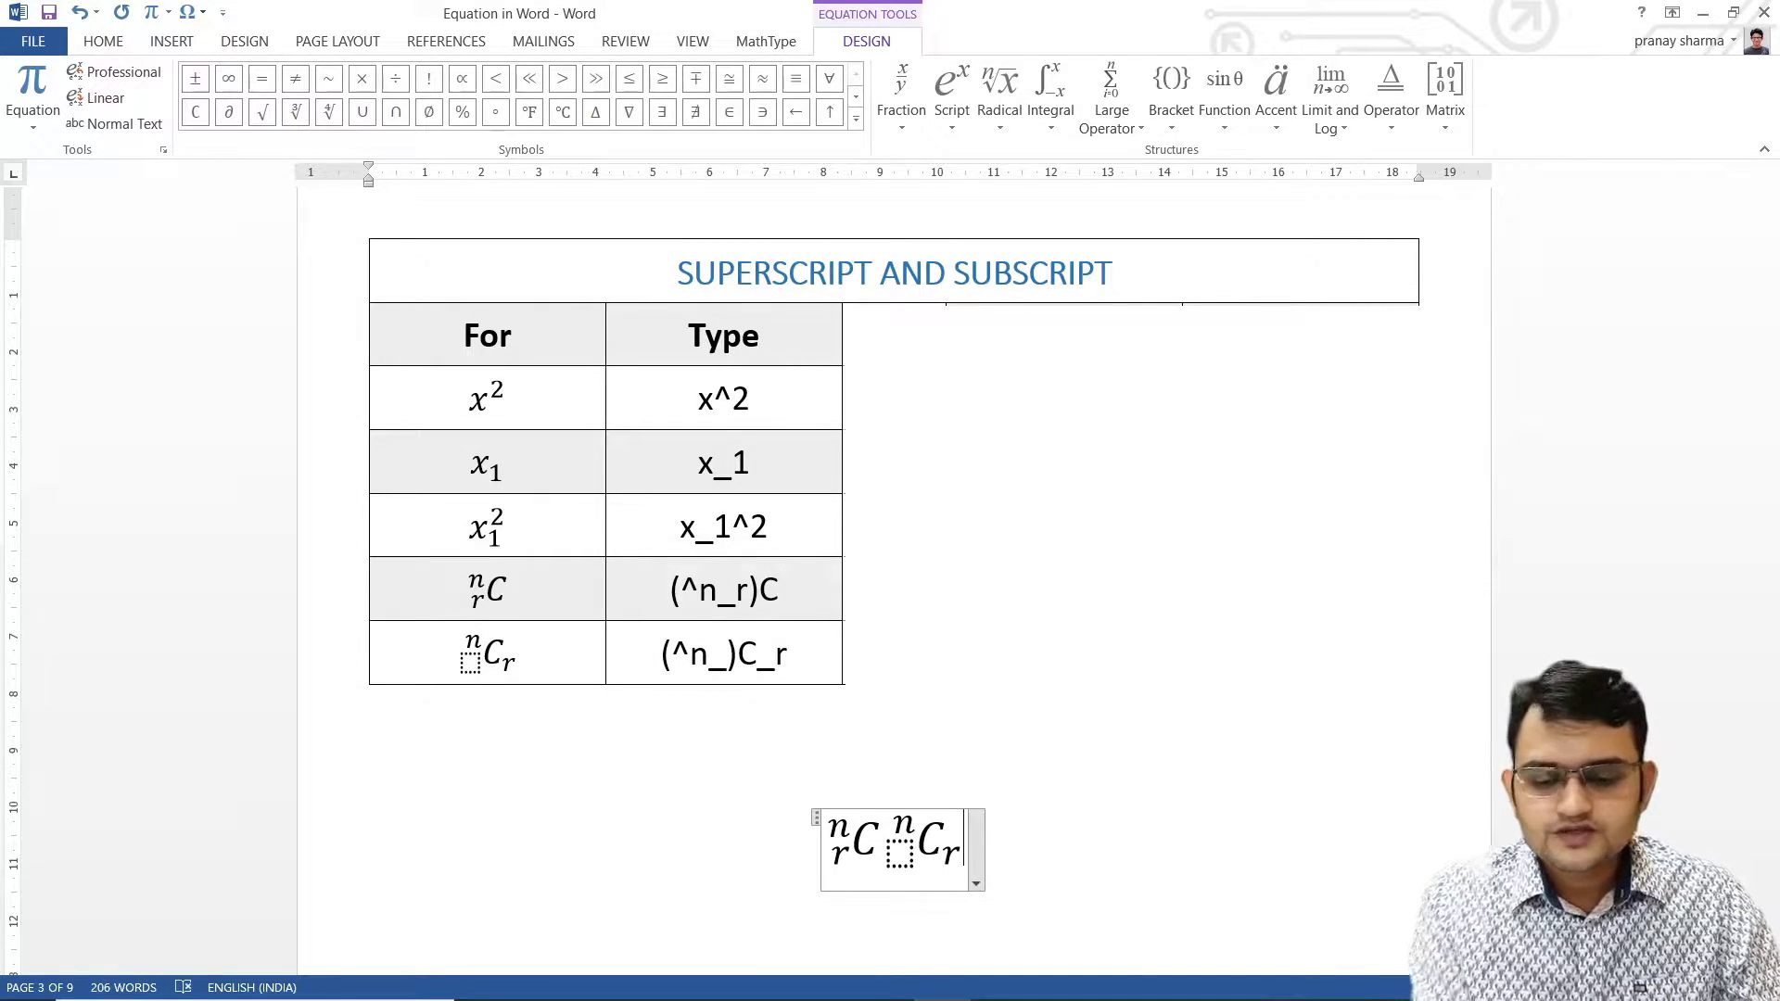
{"action": "key", "text": "shift+Left"}
{"action": "key", "text": "BackSpace"}
Replace the ⁿᵣC equation with a new one built from (^_n)p_x into ₙpₓ, then select it.
{"action": "key", "text": "shift+Left"}
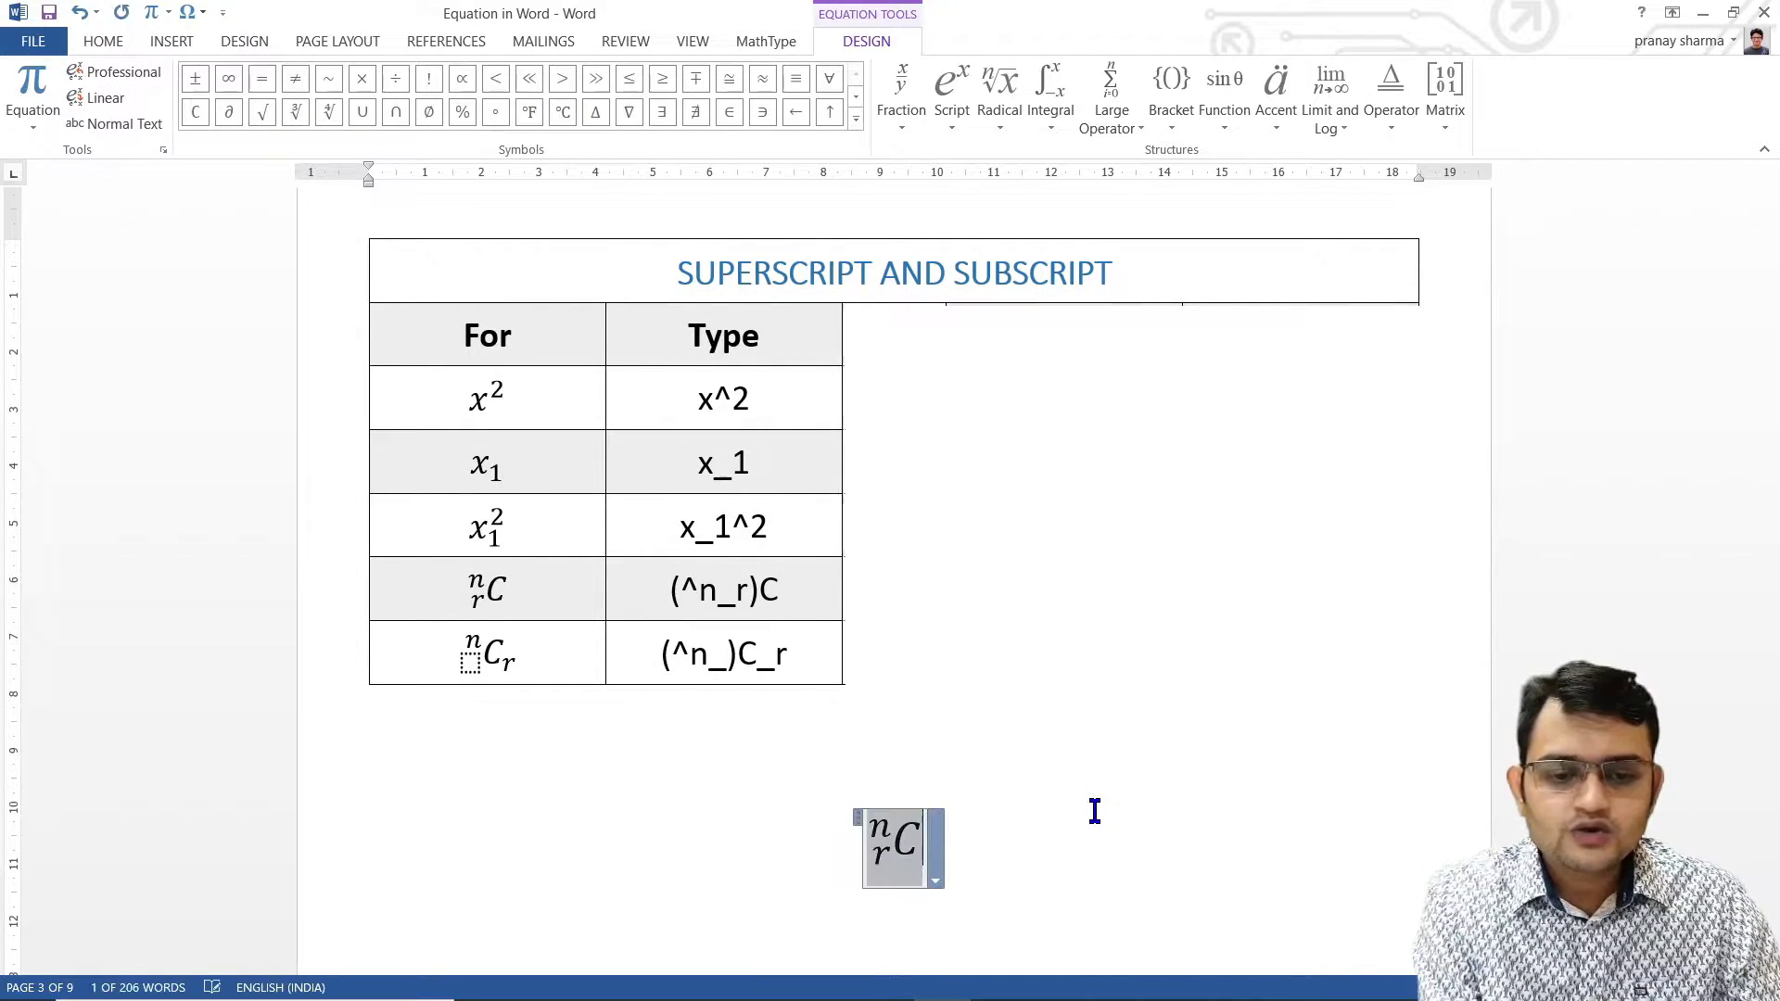
{"action": "key", "text": "BackSpace"}
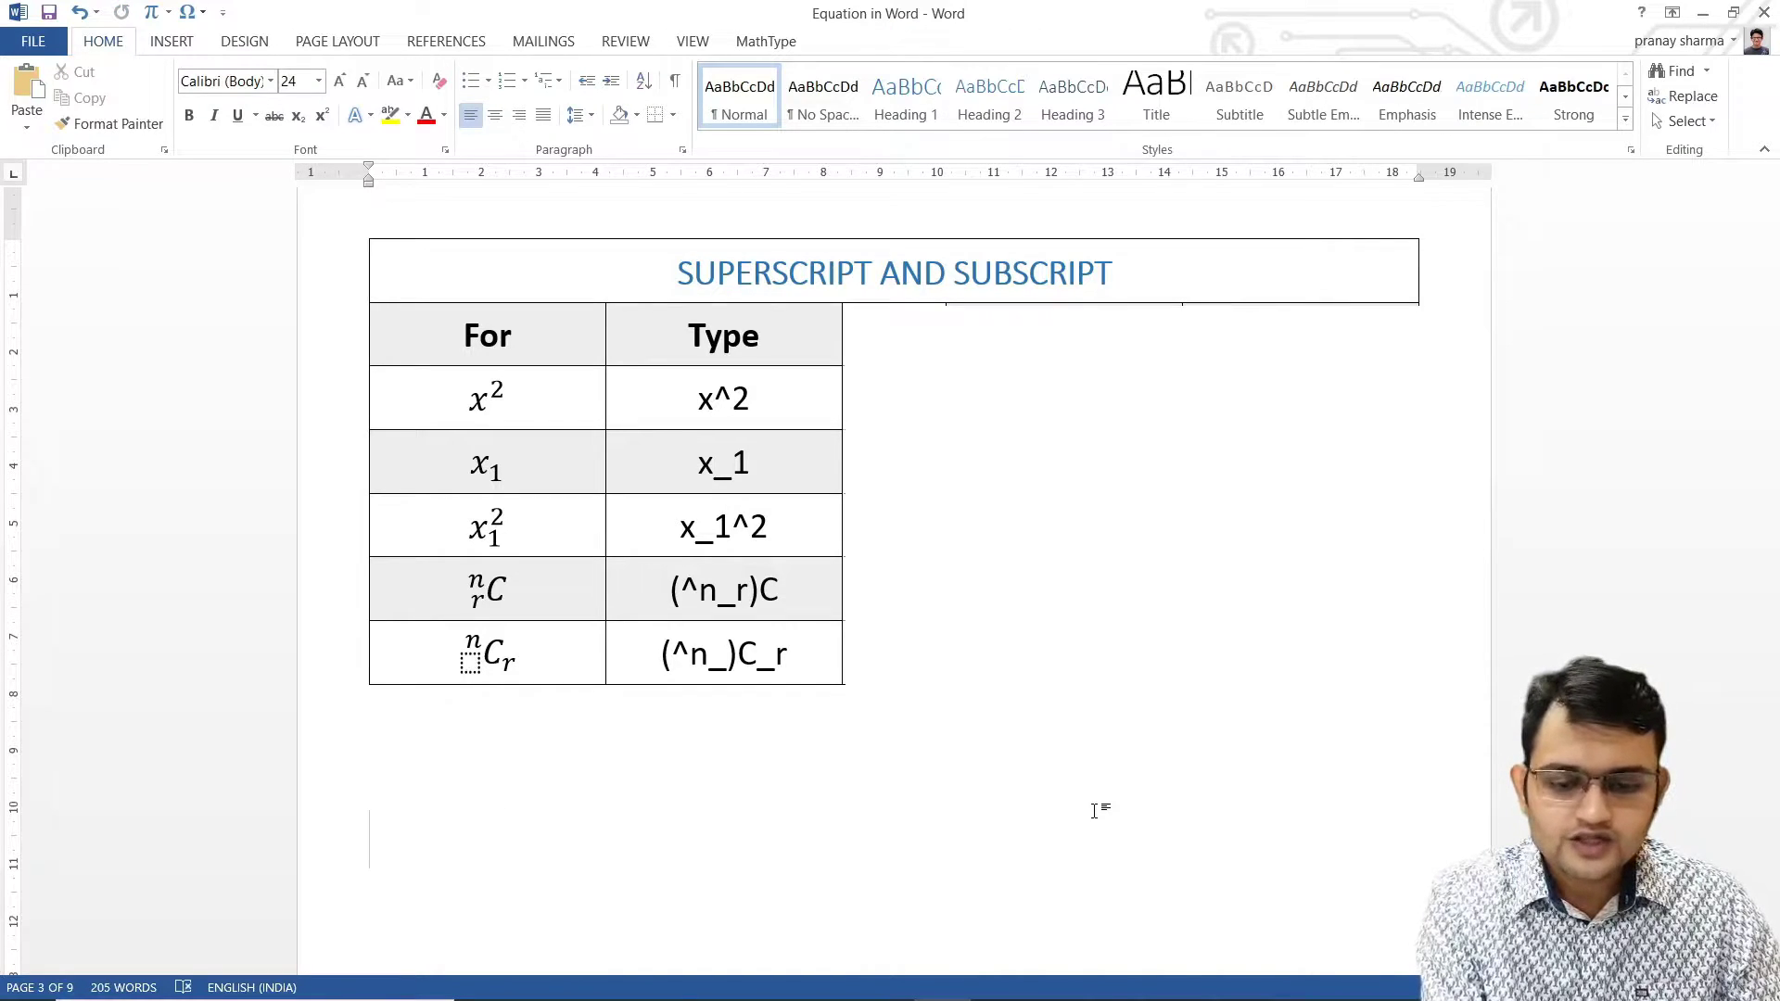
{"action": "key", "text": "alt+equal"}
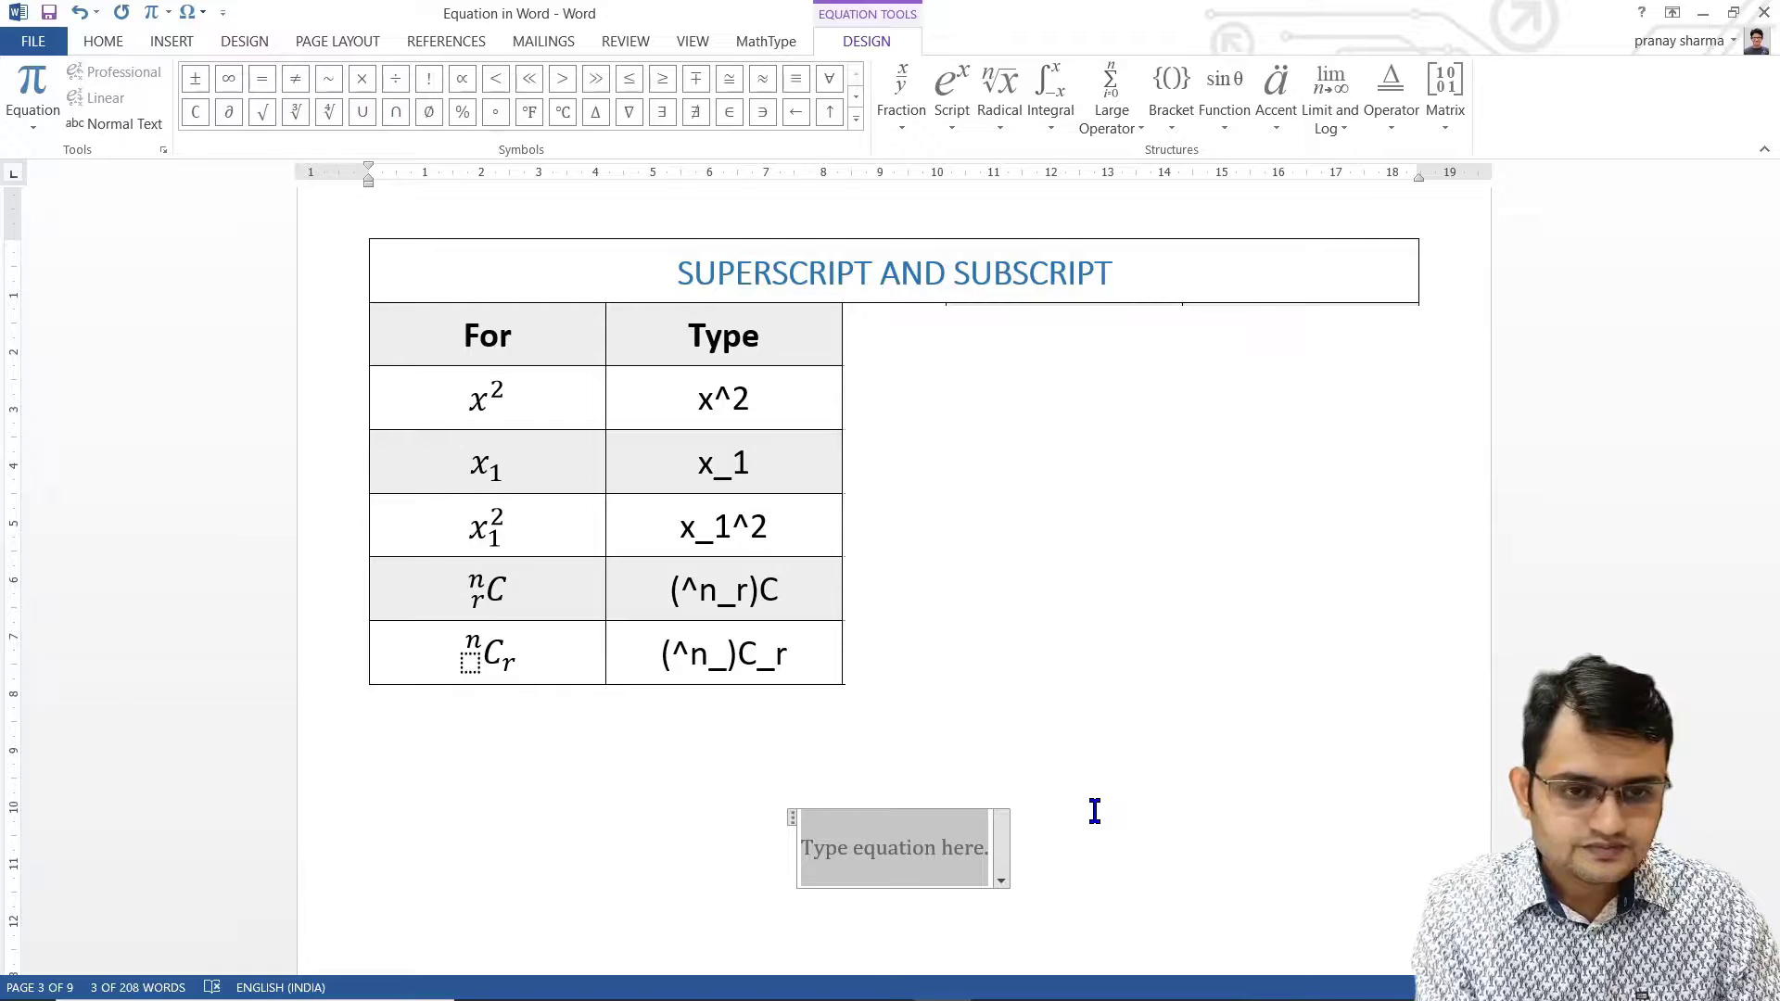
{"action": "type", "text": "("}
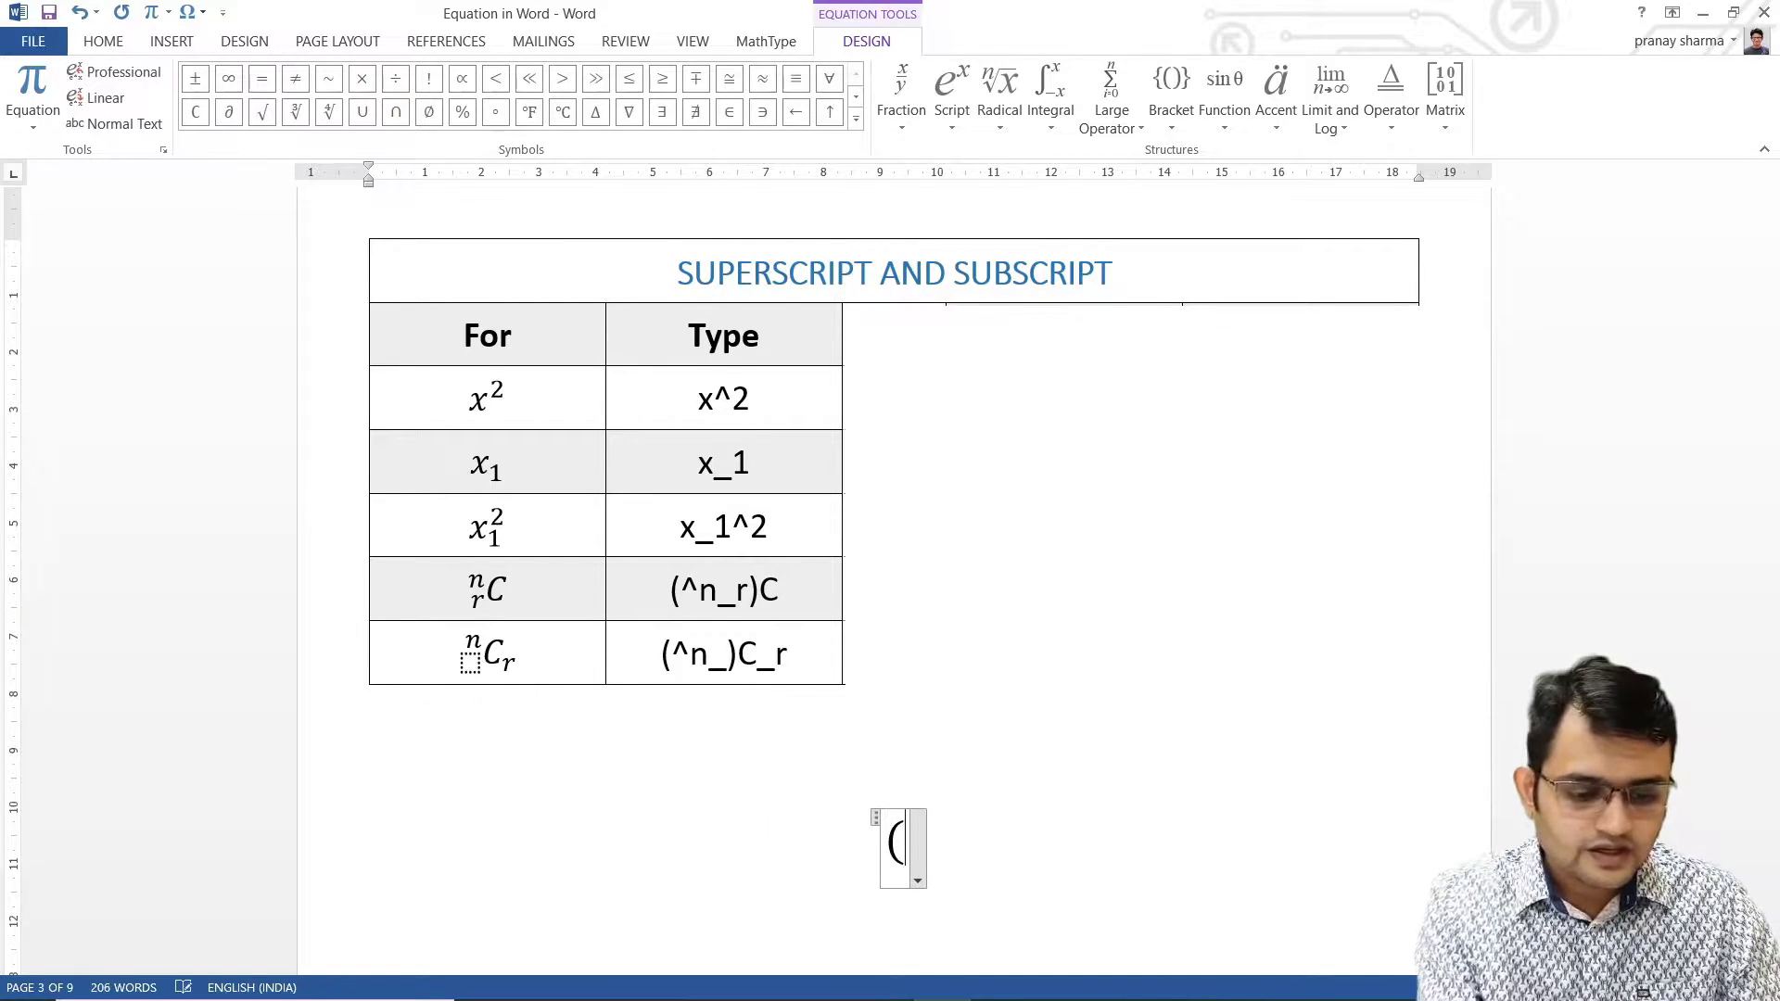
{"action": "type", "text": "^"}
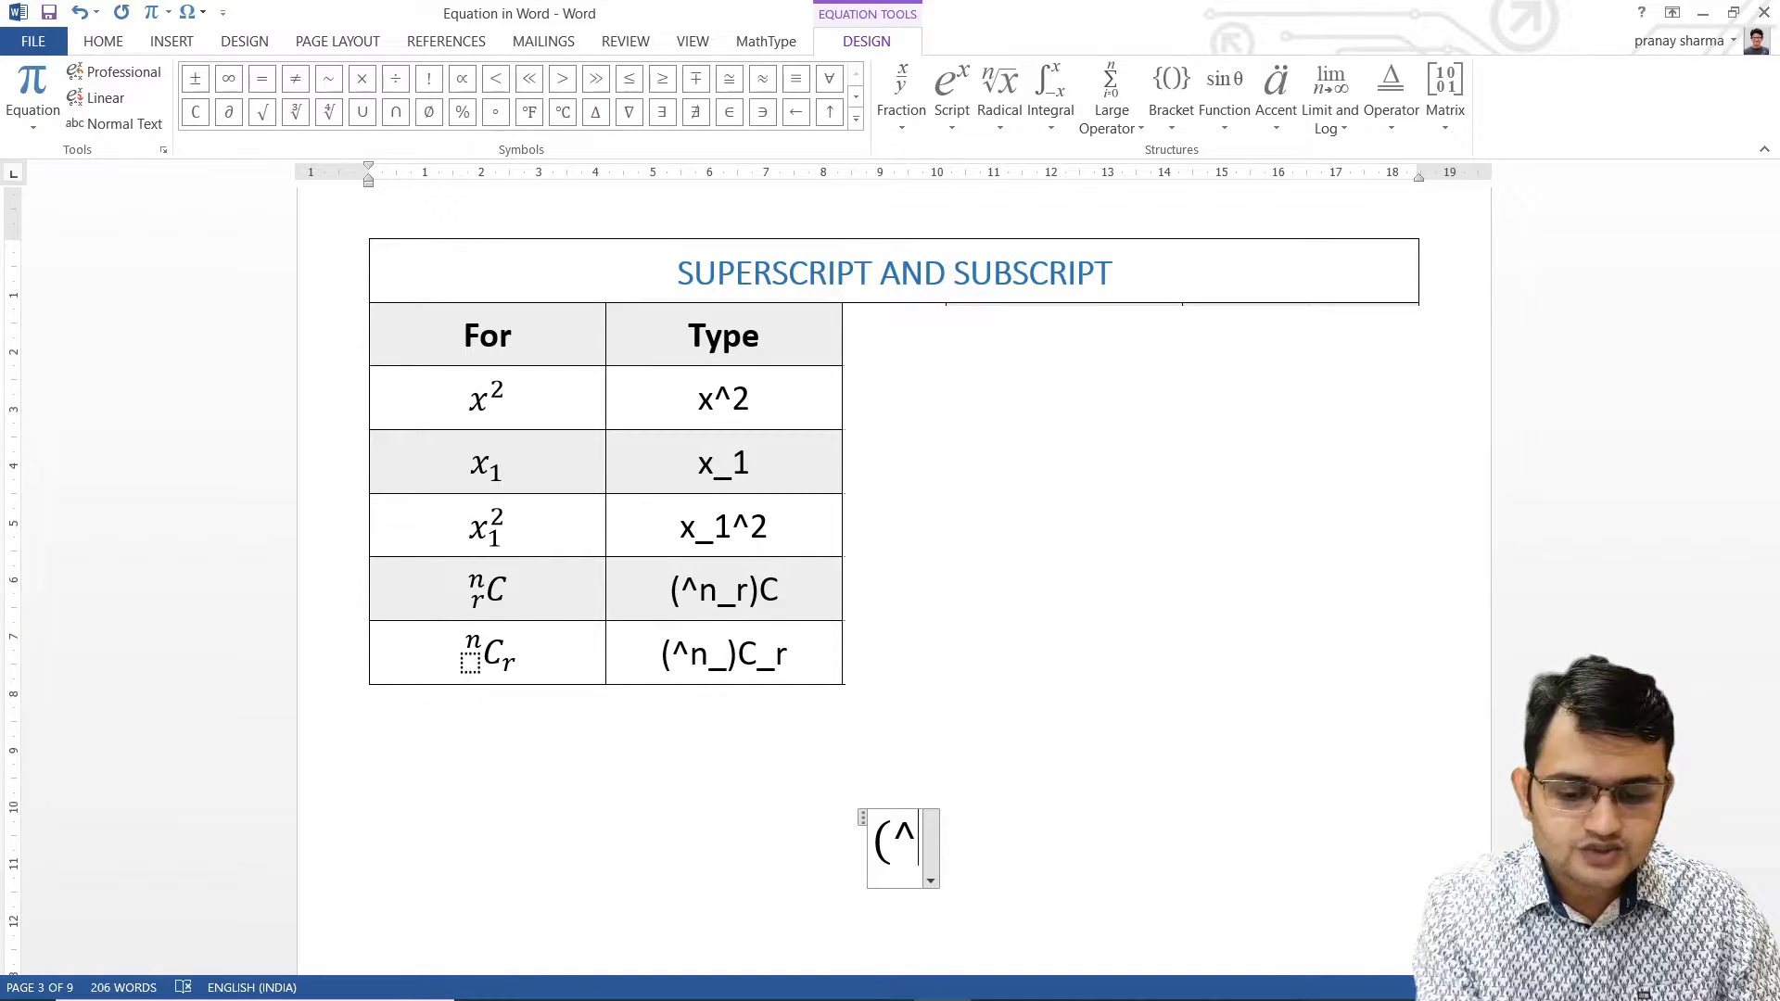
{"action": "type", "text": "_n"}
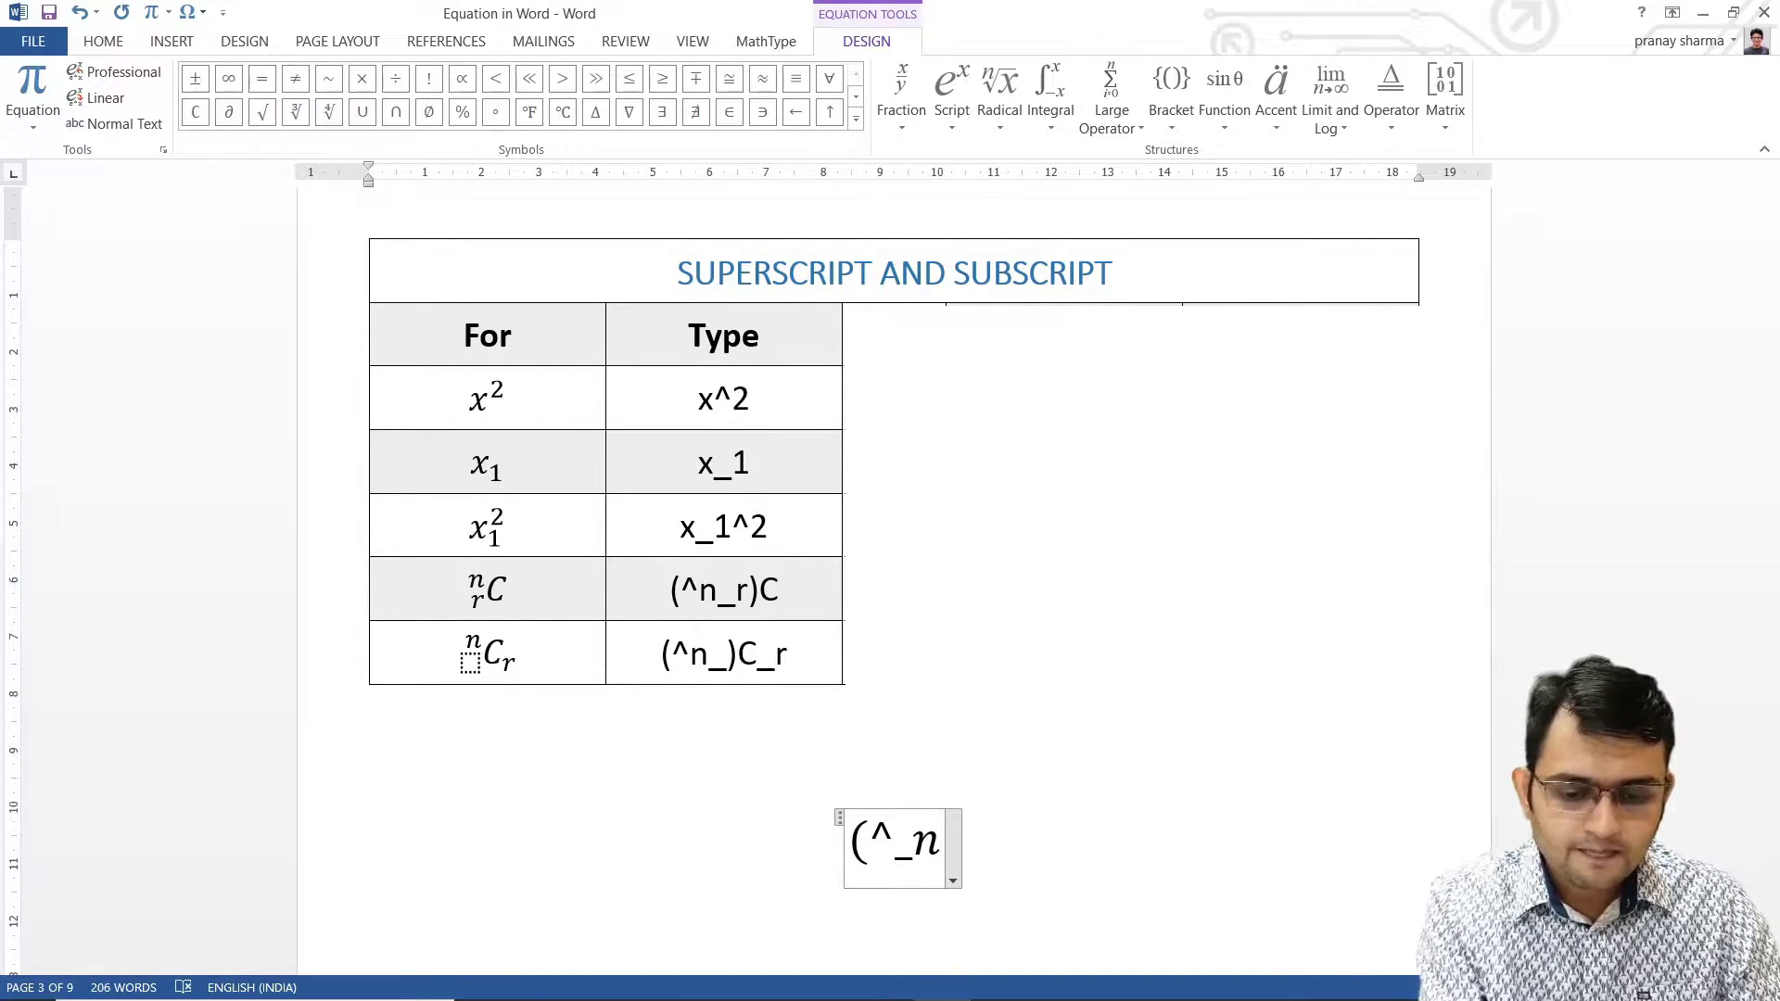
{"action": "type", "text": ")p"}
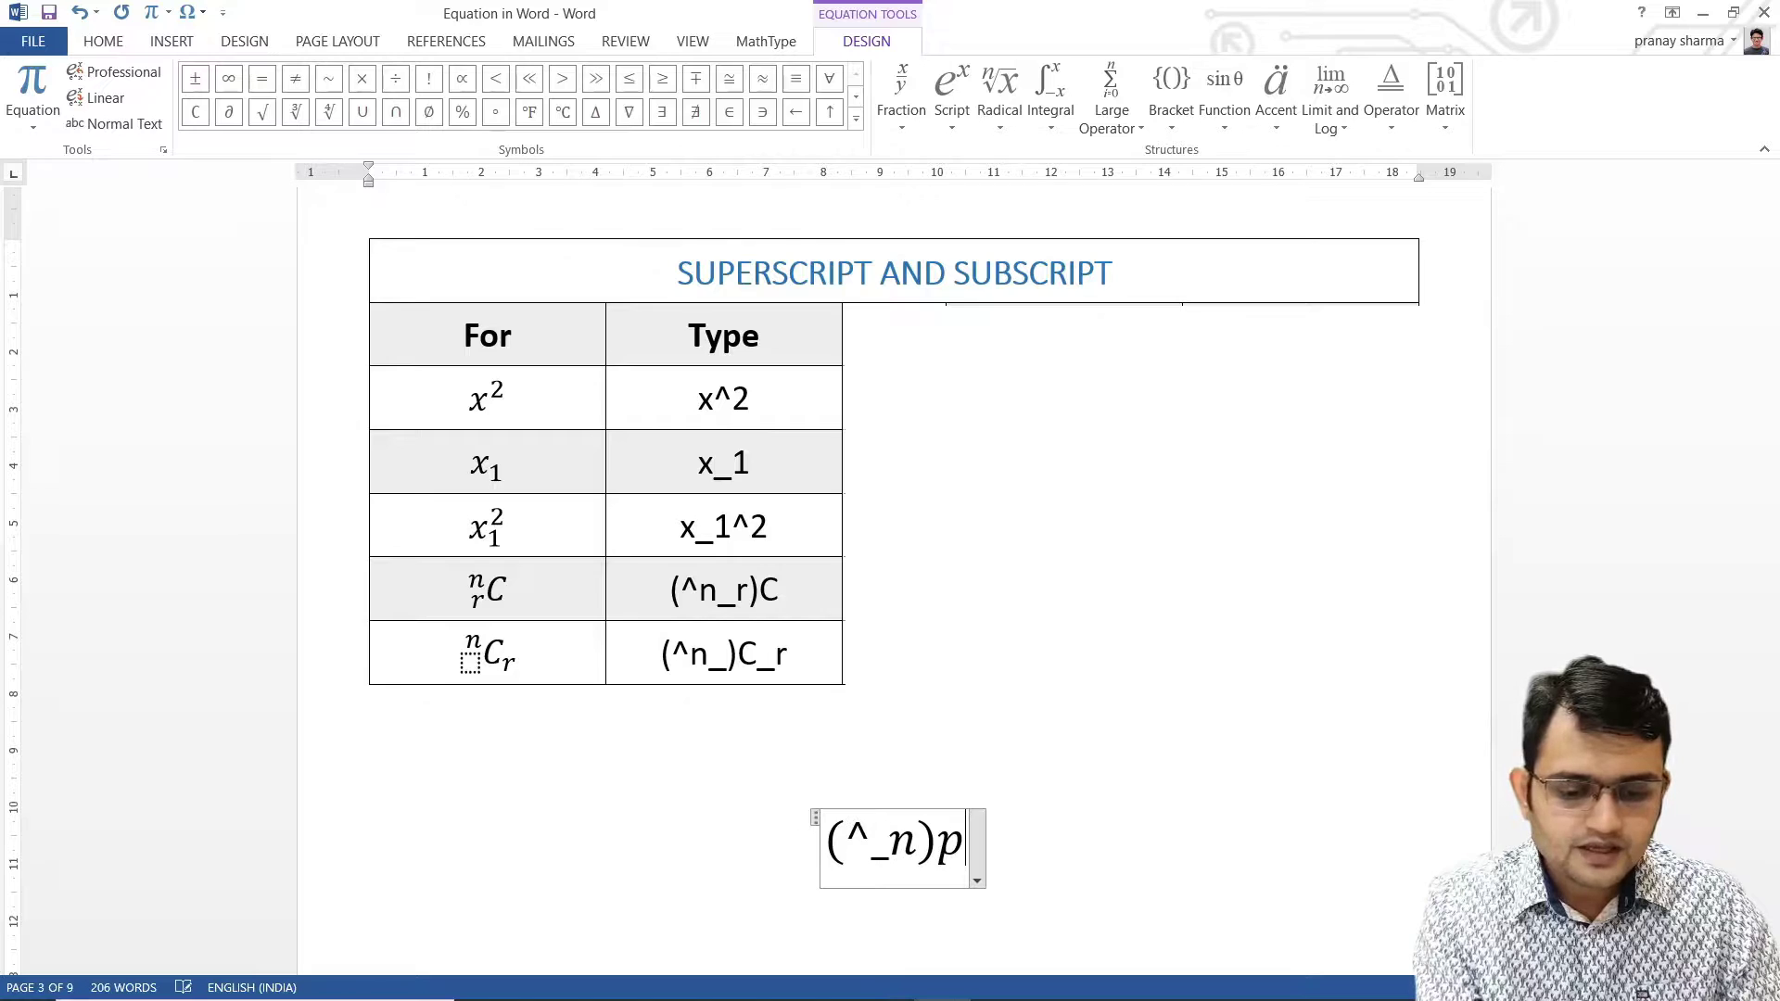
{"action": "type", "text": "_x"}
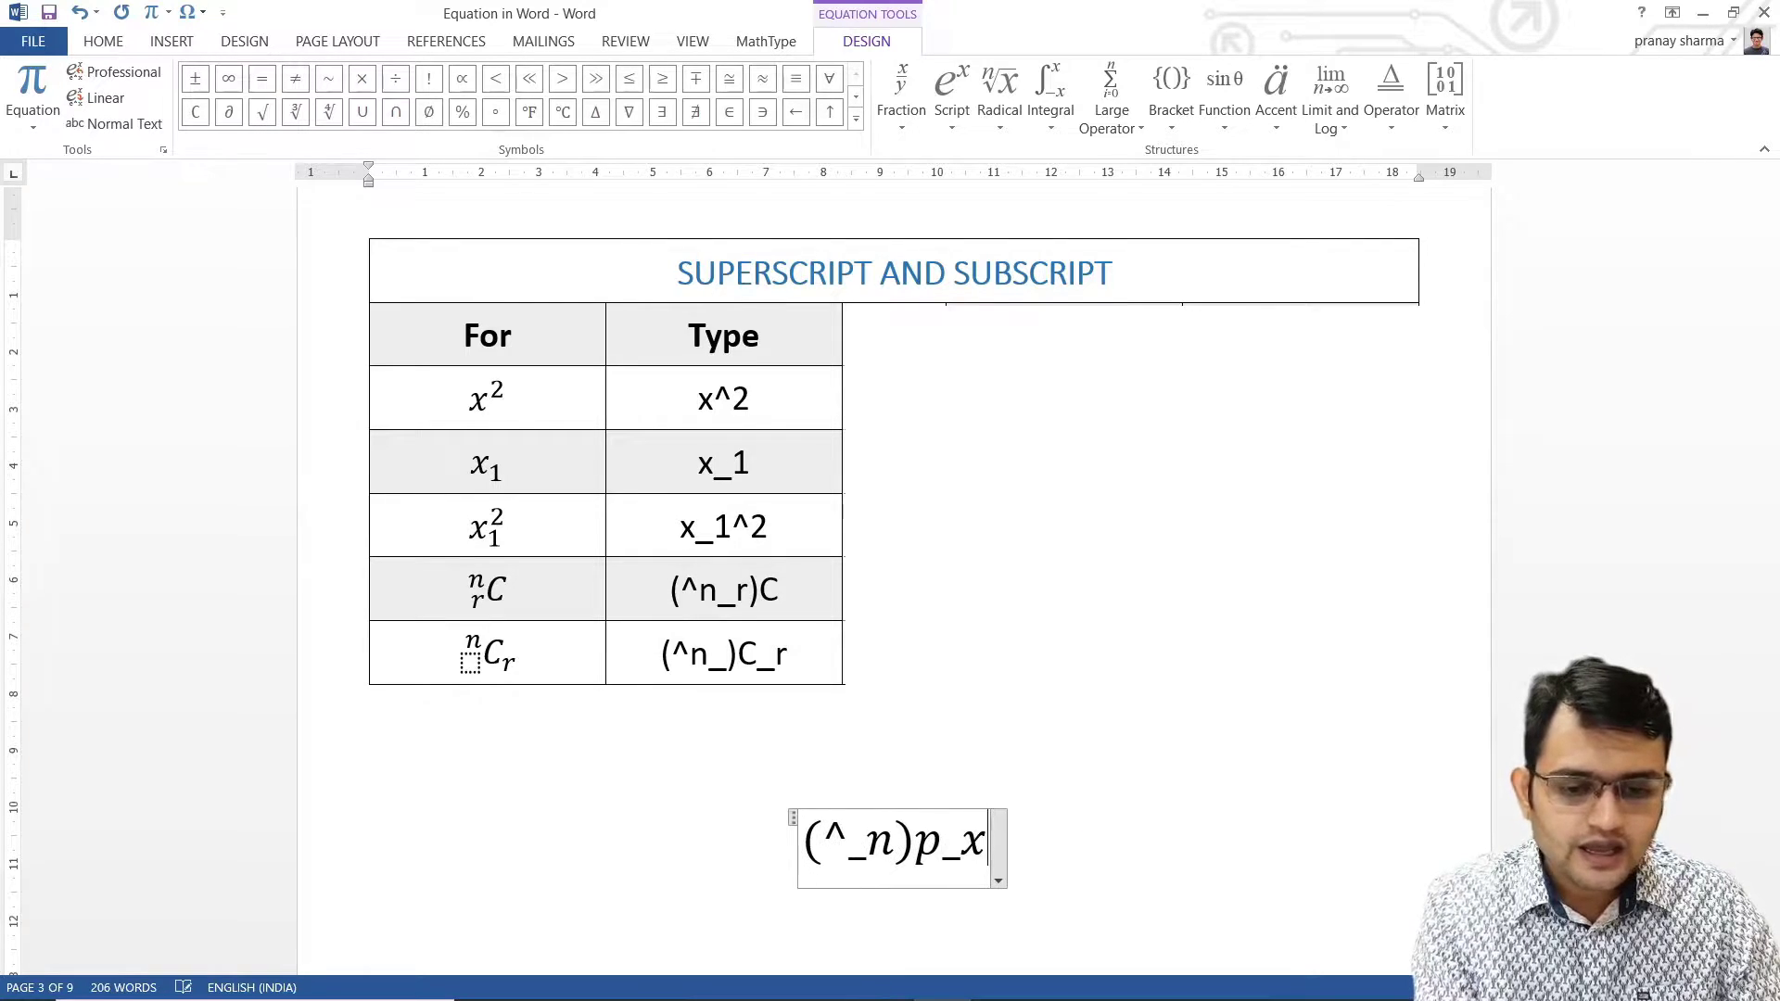
{"action": "key", "text": "space"}
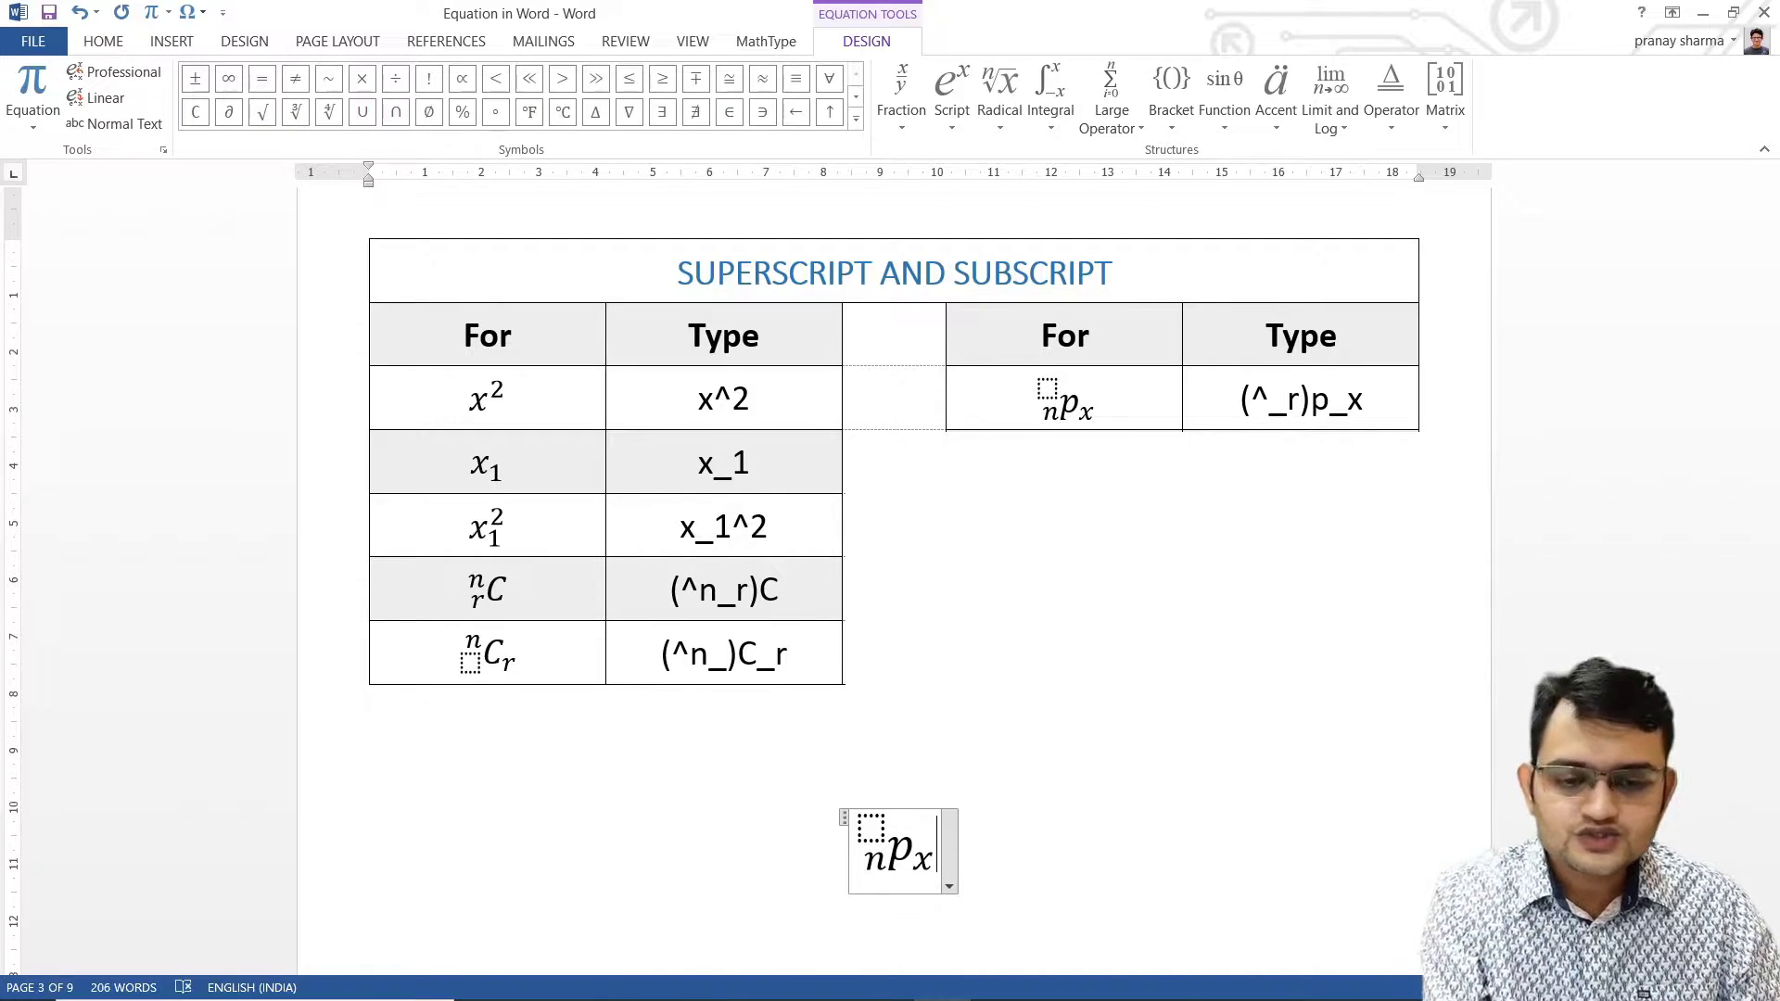
{"action": "key", "text": "ctrl+a"}
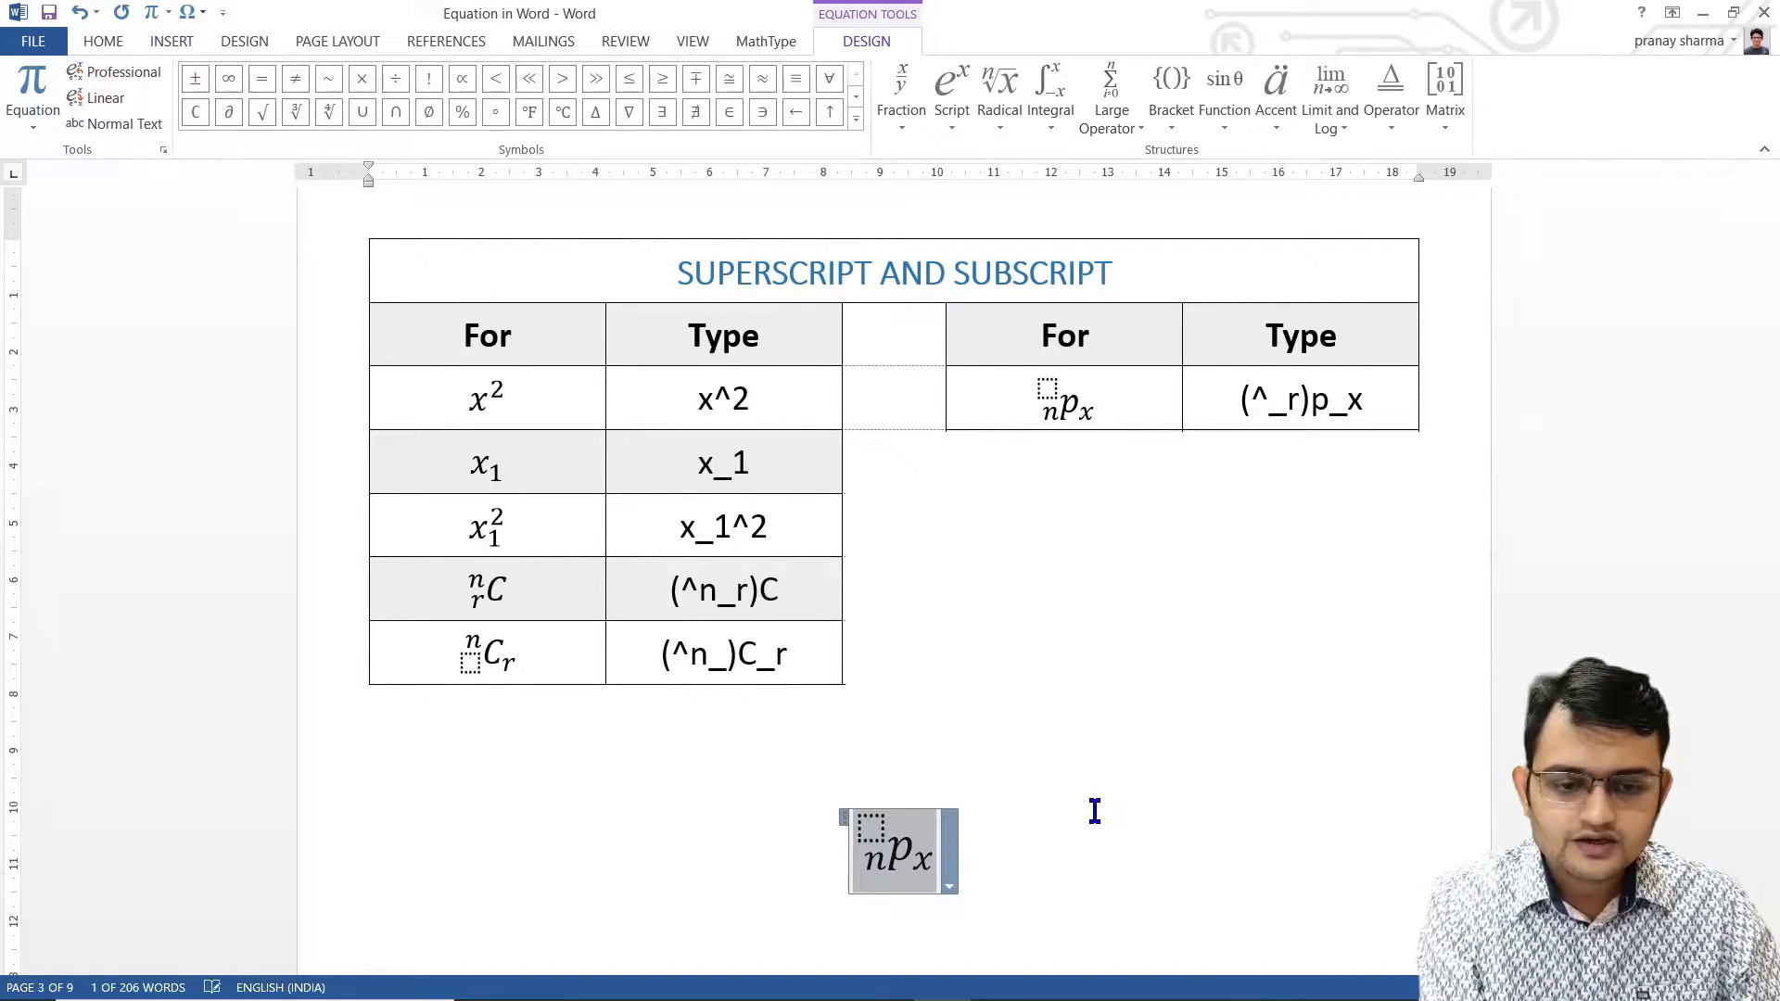
Replace the test equation with x^(y^z) as nested superscripts, after first trying x^y^z.
{"action": "key", "text": "BackSpace"}
{"action": "key", "text": "alt+equal"}
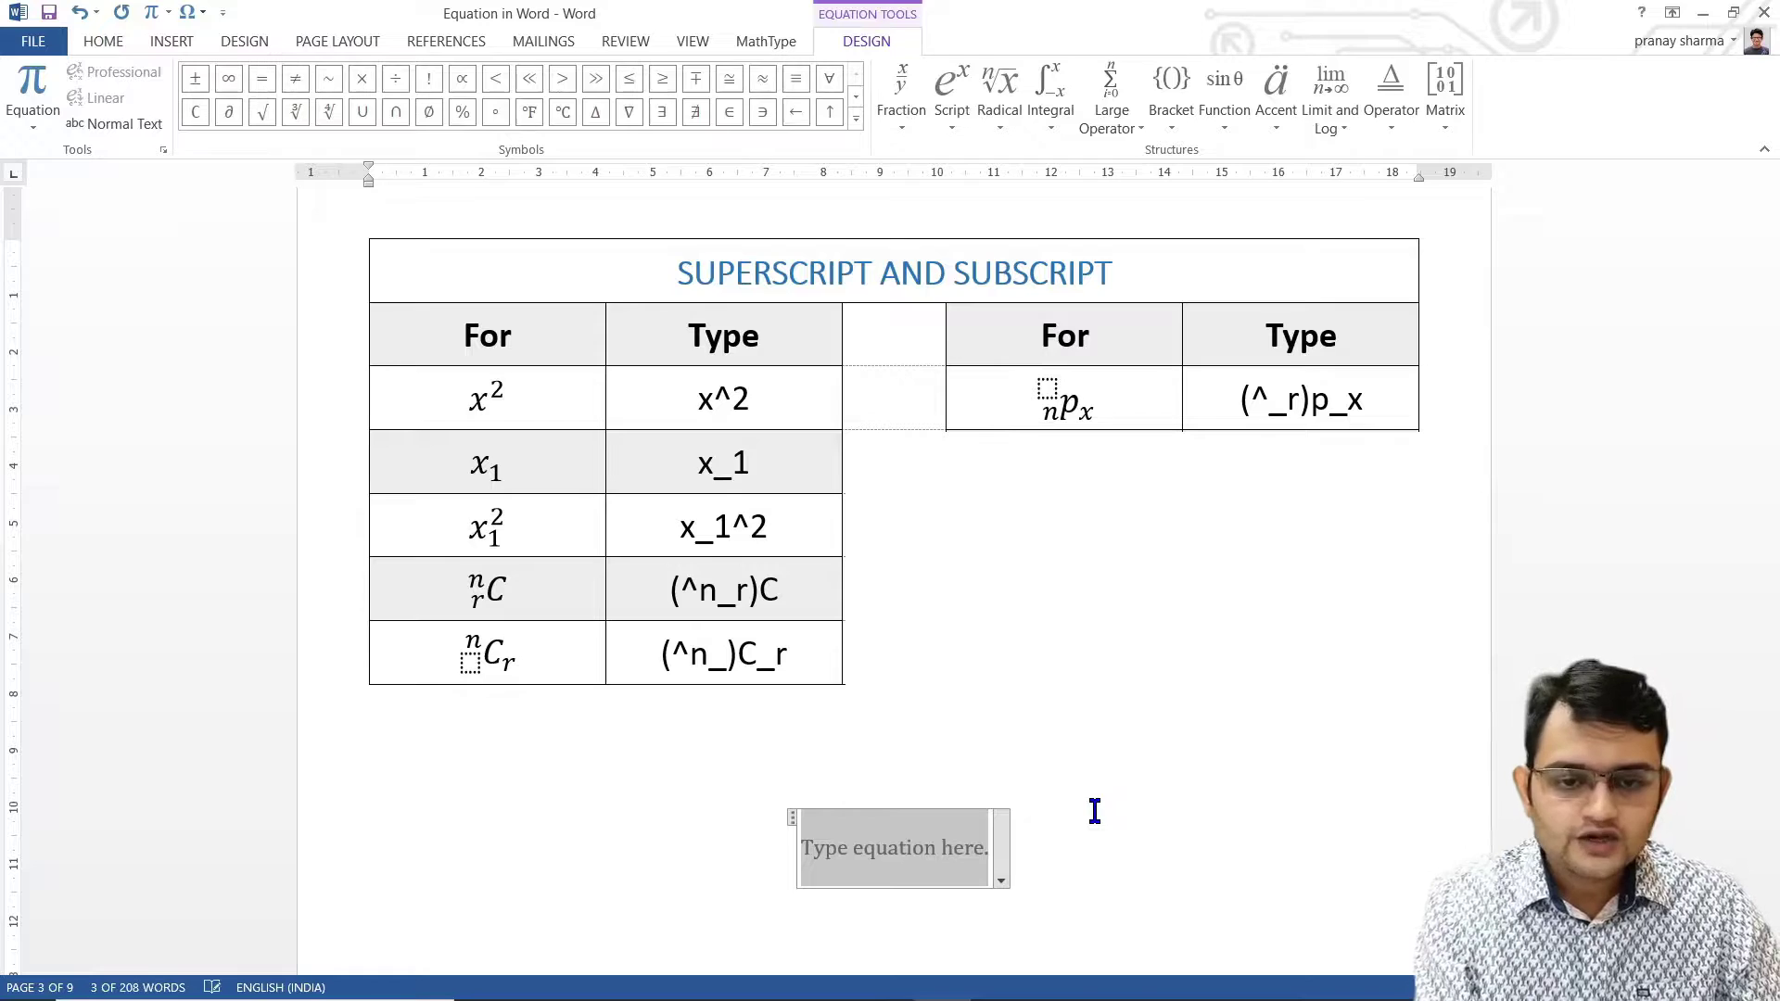
{"action": "type", "text": "x"}
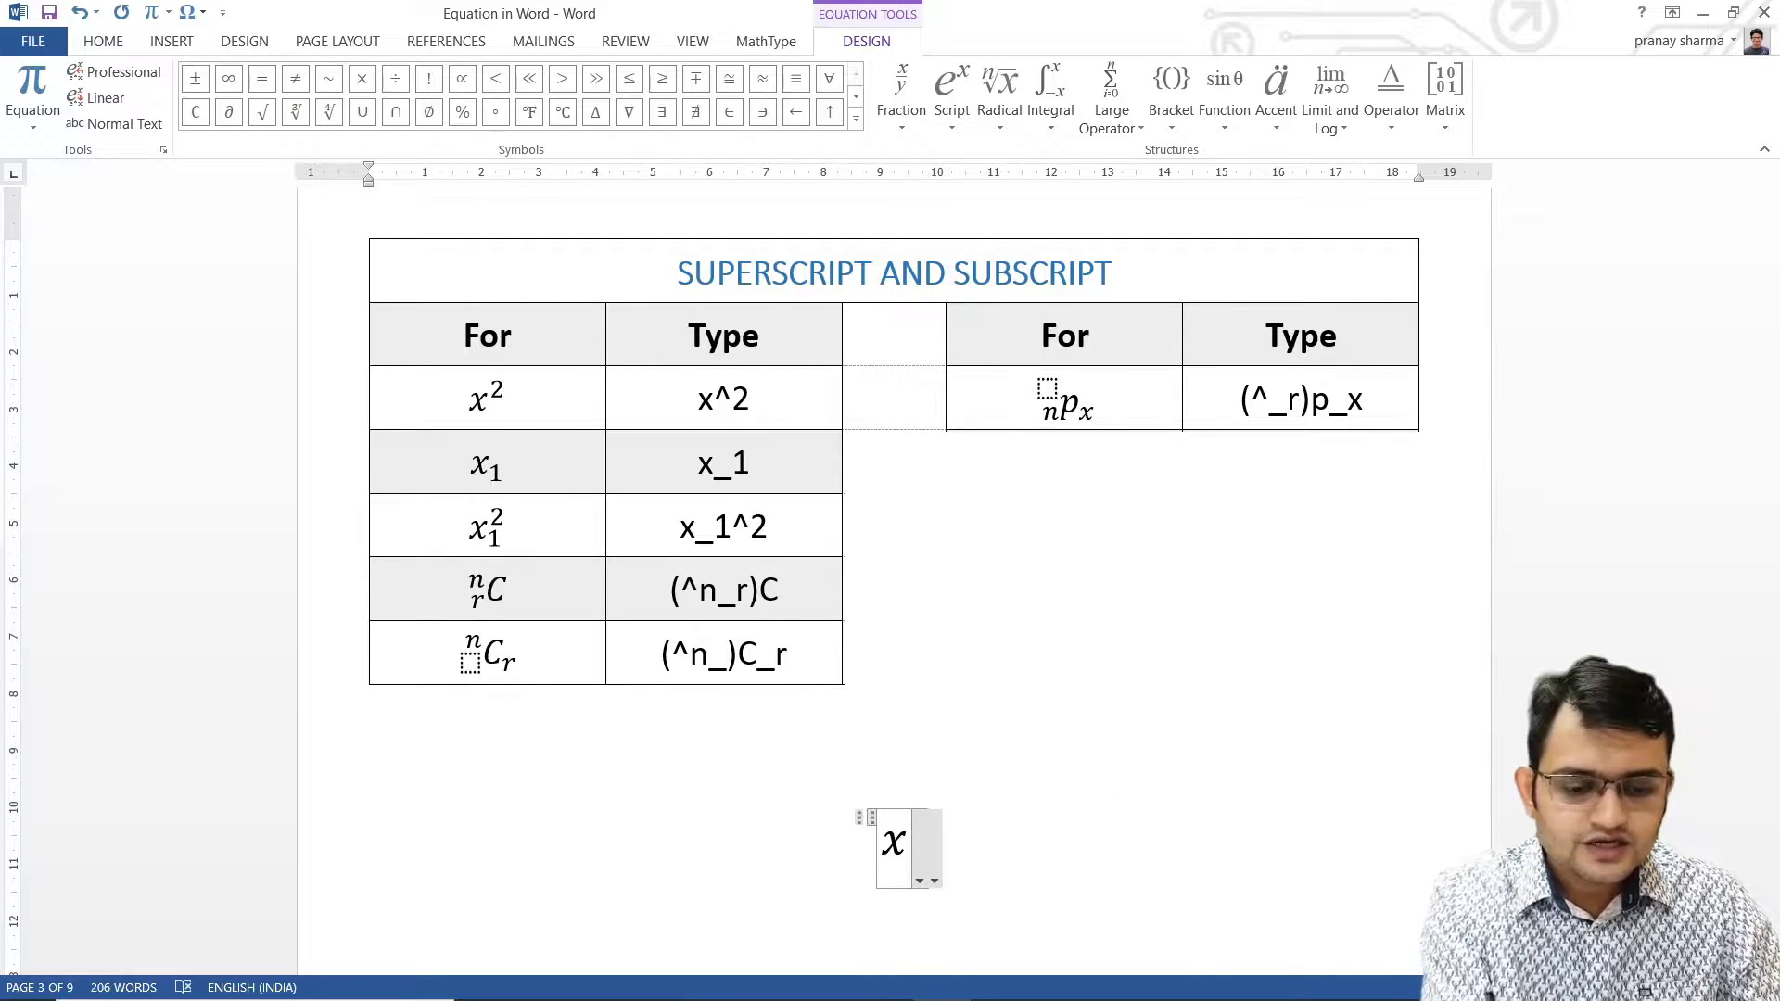
{"action": "type", "text": "^y^z"}
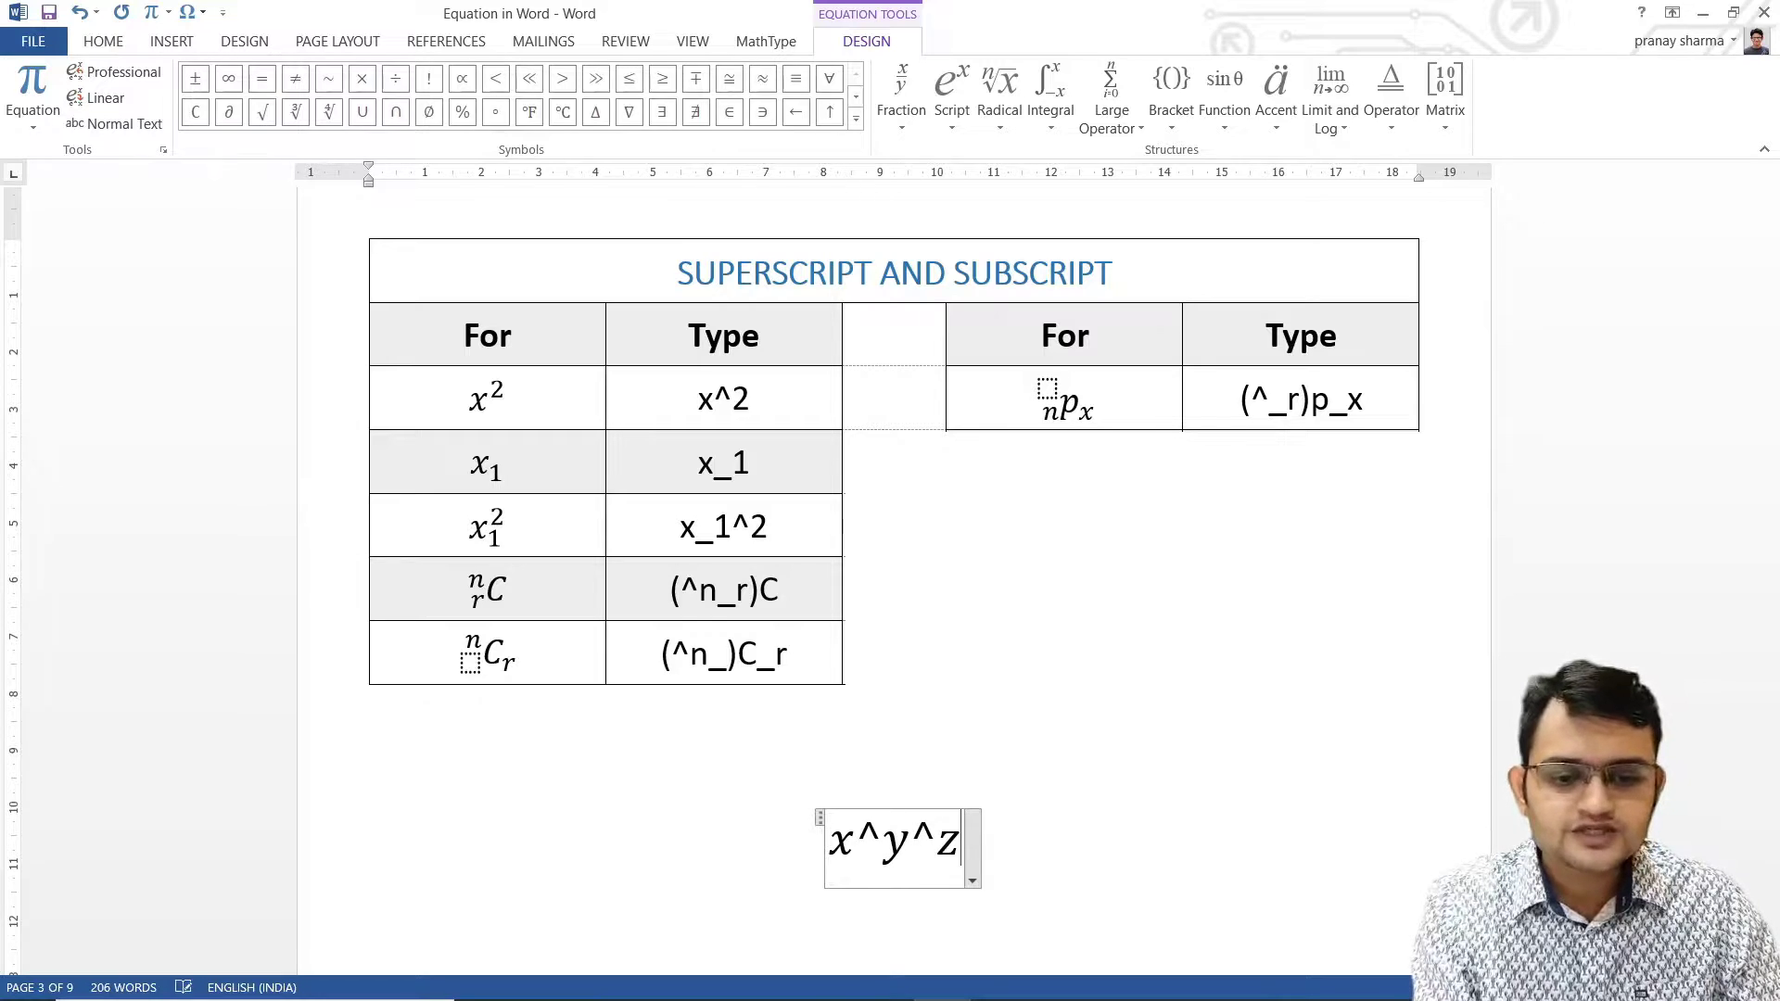
{"action": "key", "text": "space"}
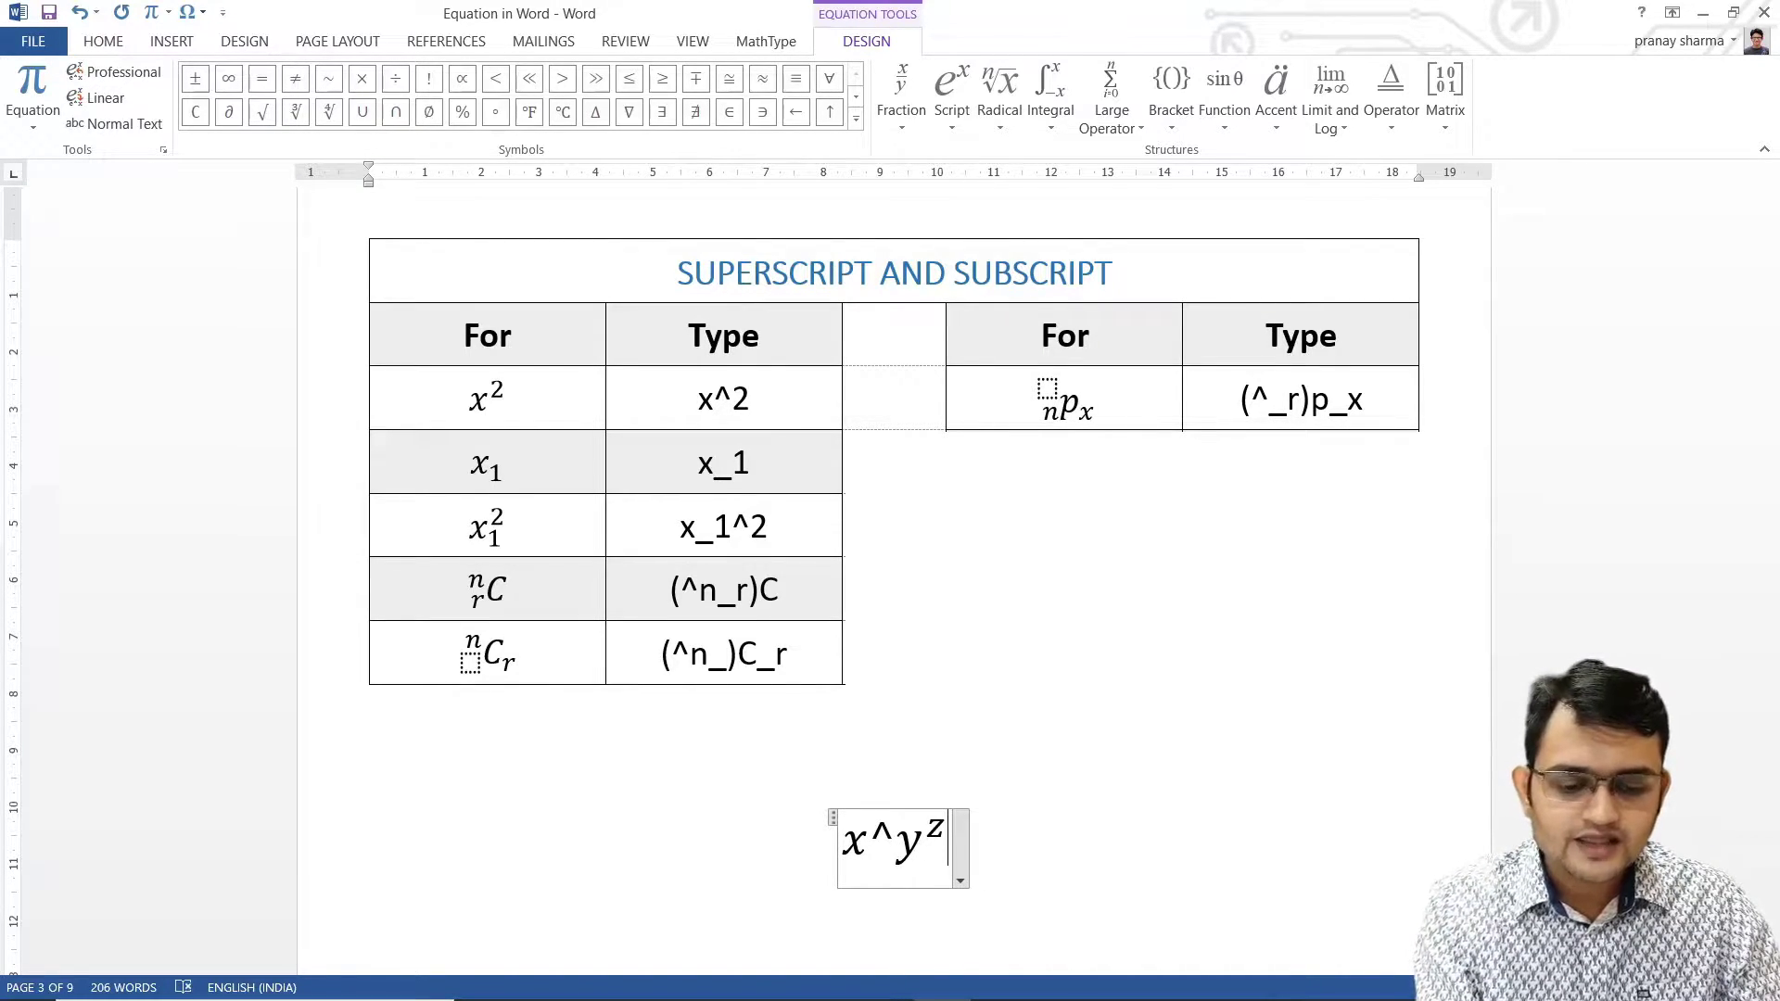
{"action": "key", "text": "space"}
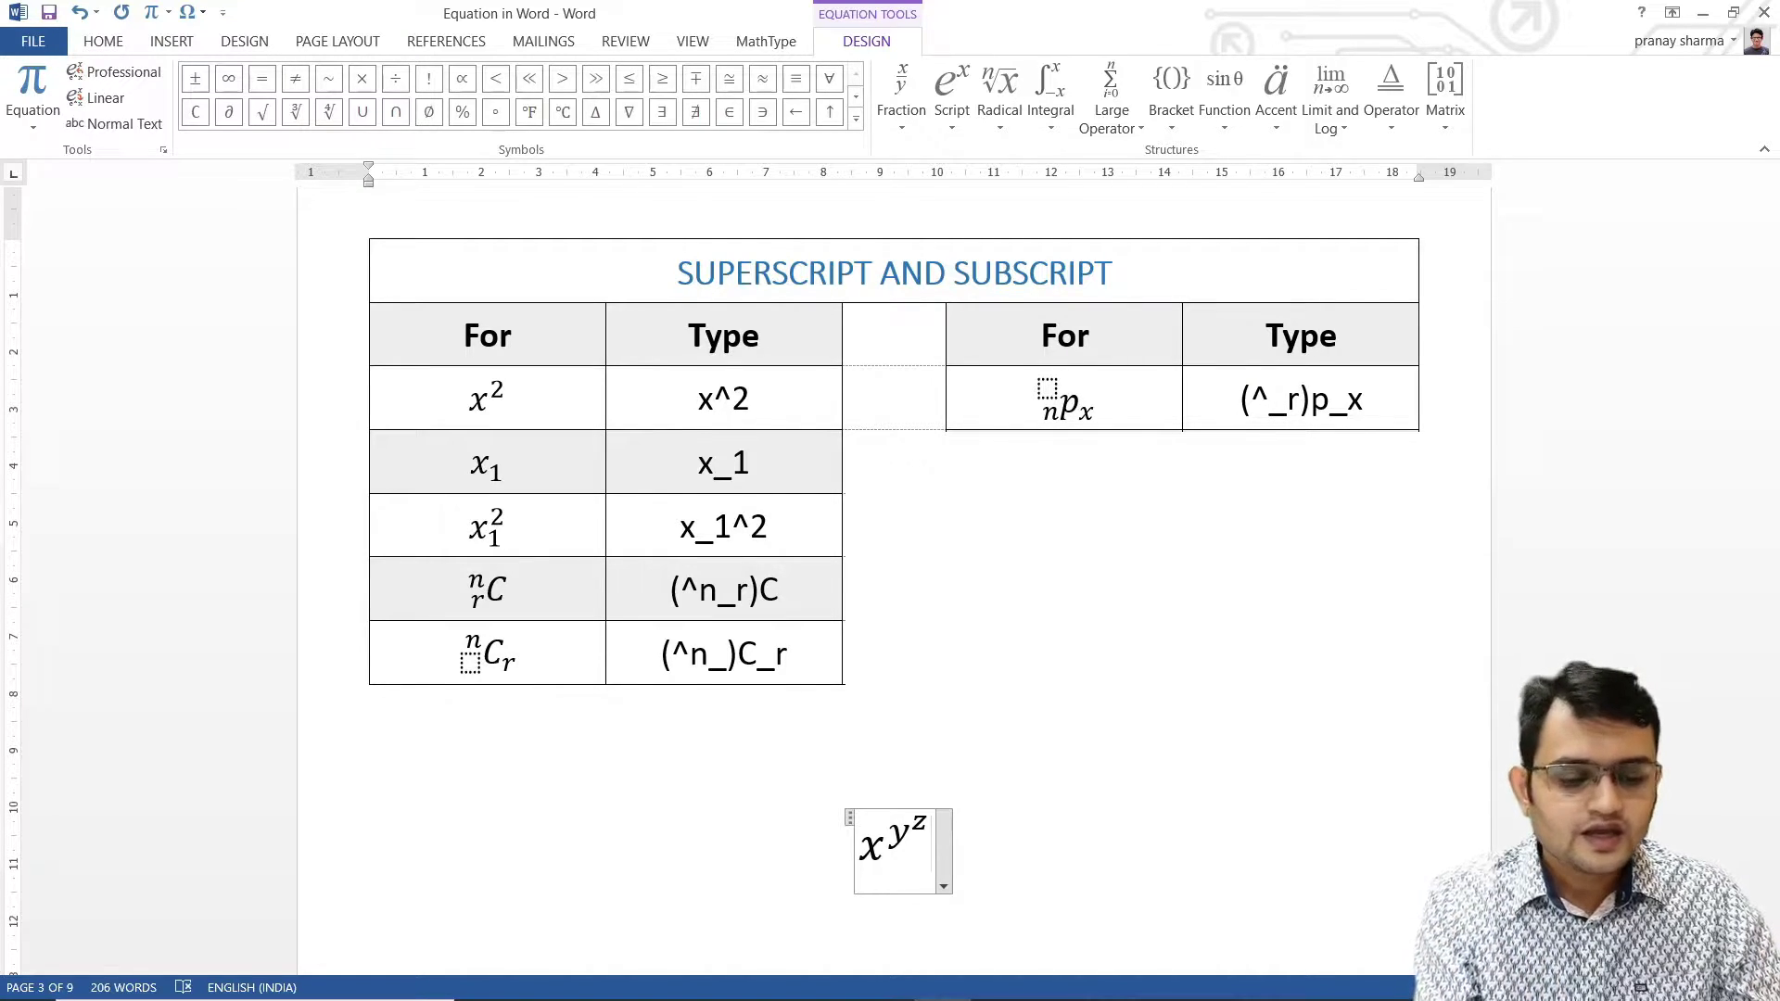
{"action": "type", "text": "x^"}
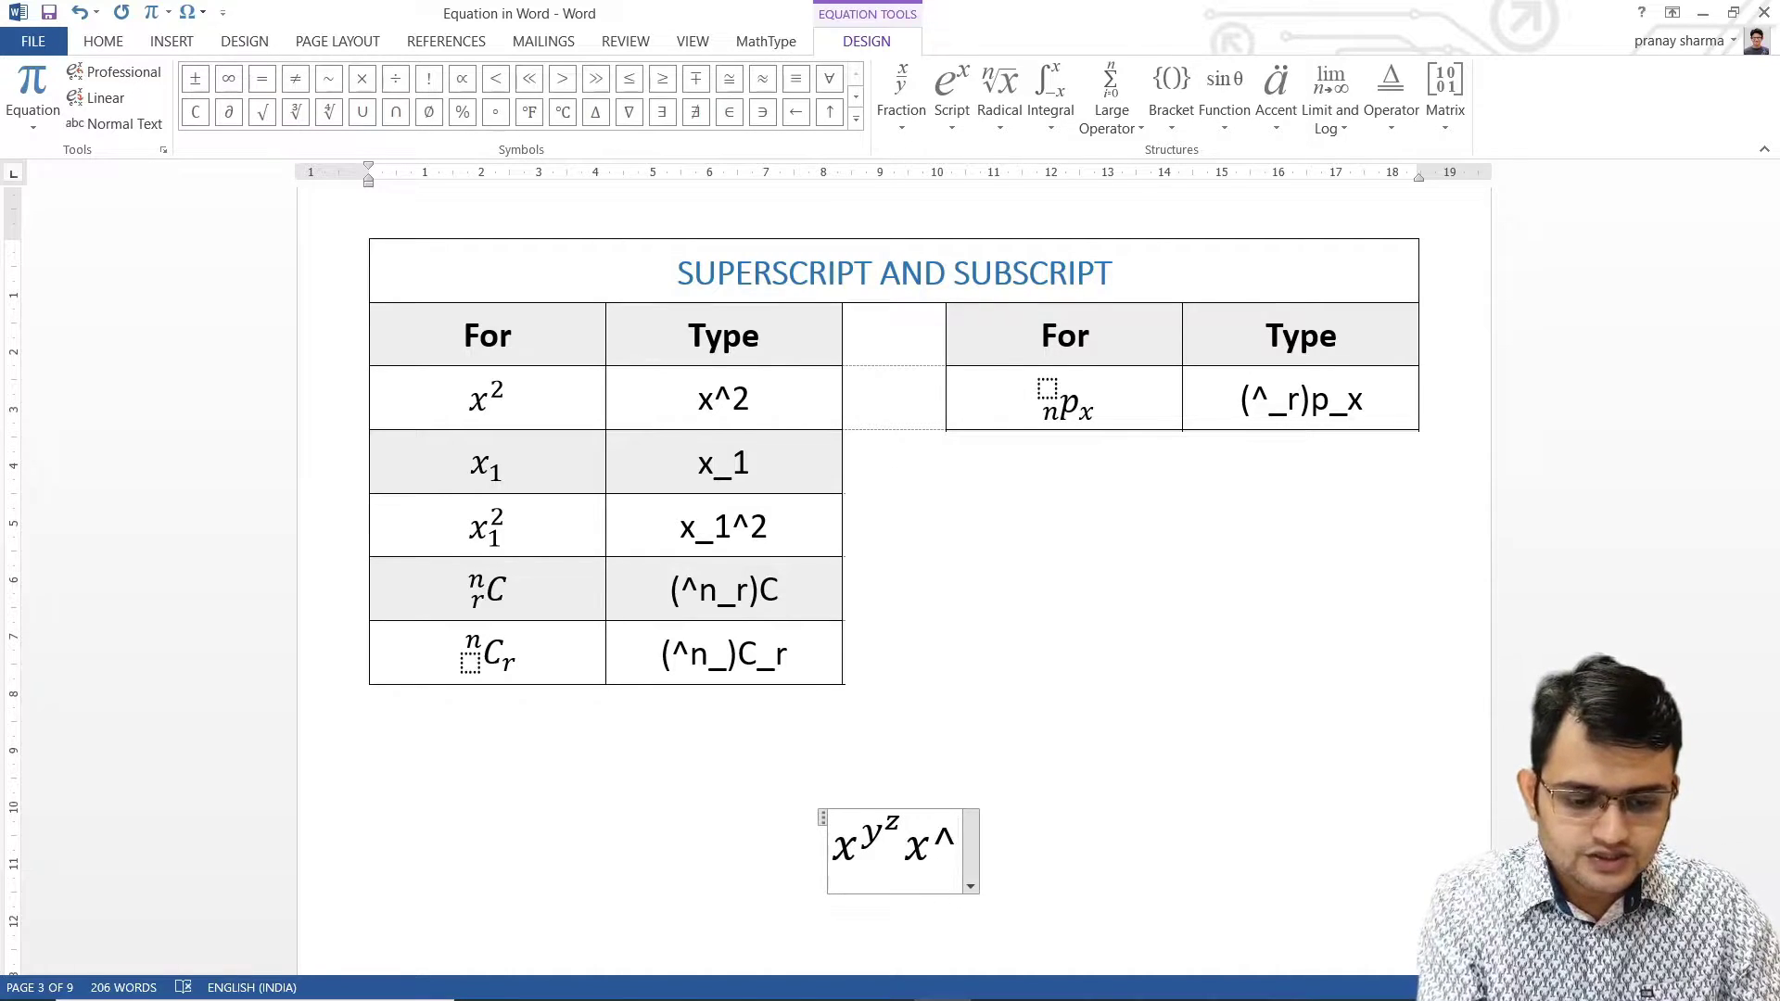
{"action": "type", "text": "(y^"}
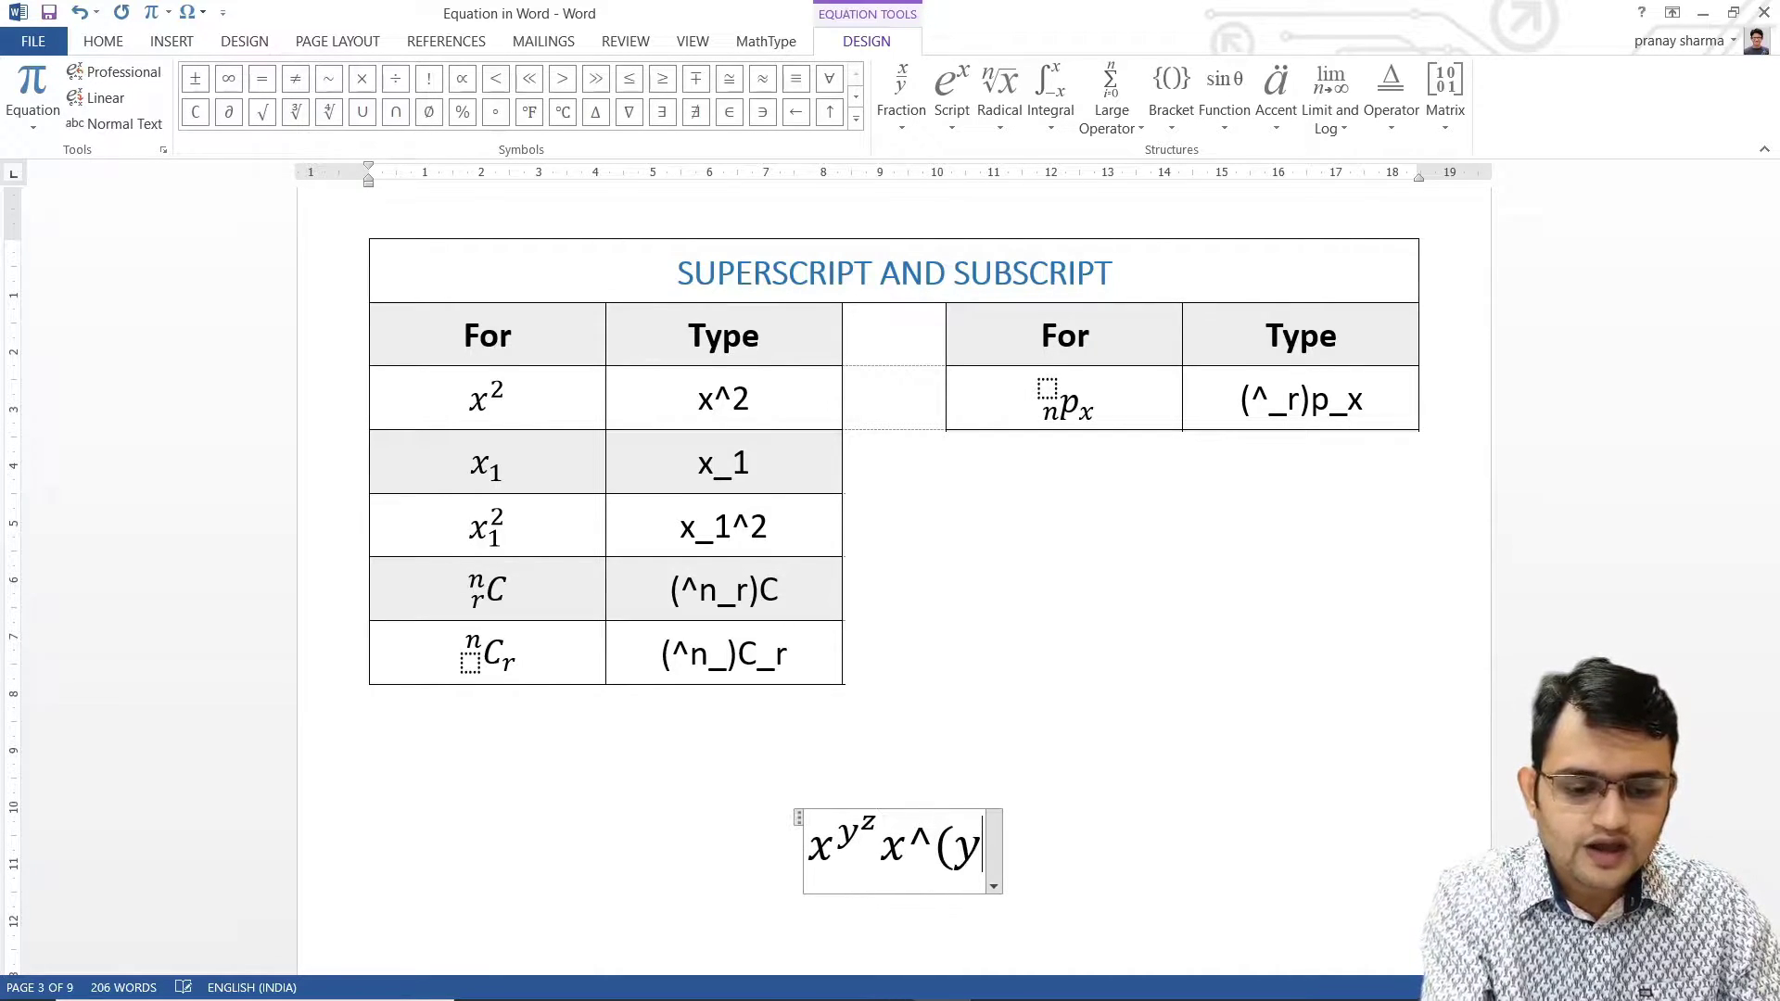
{"action": "type", "text": "z)"}
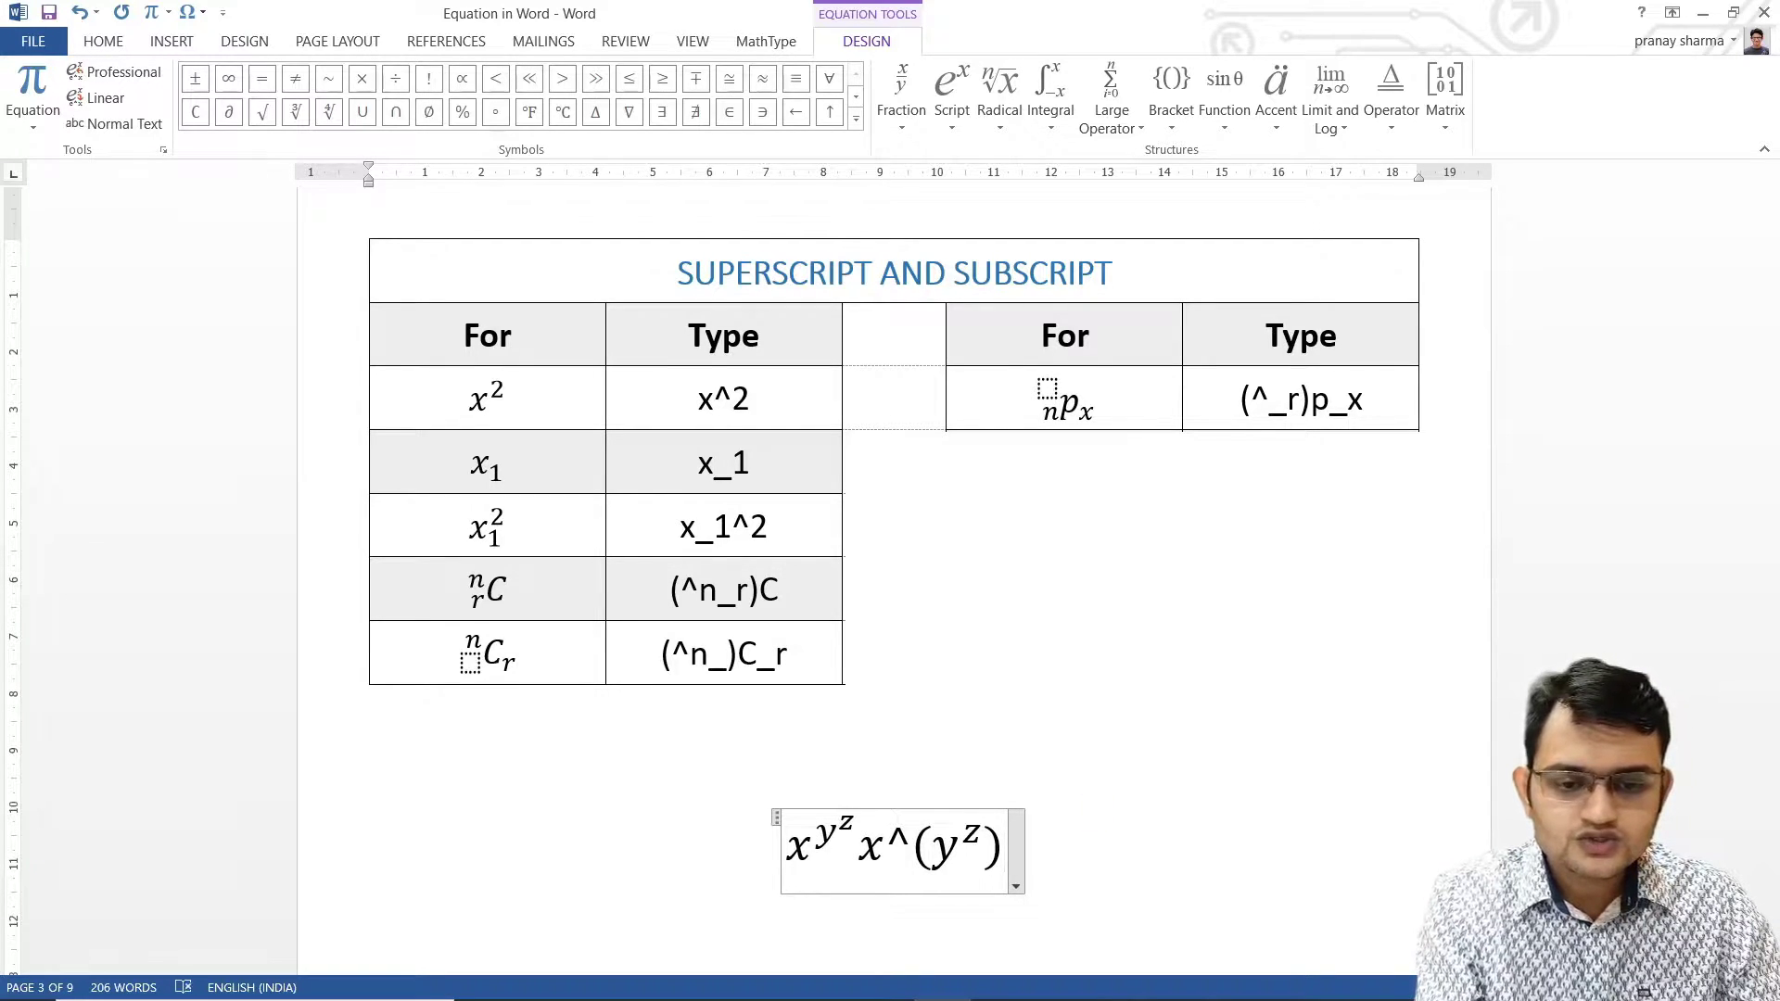
{"action": "key", "text": "space"}
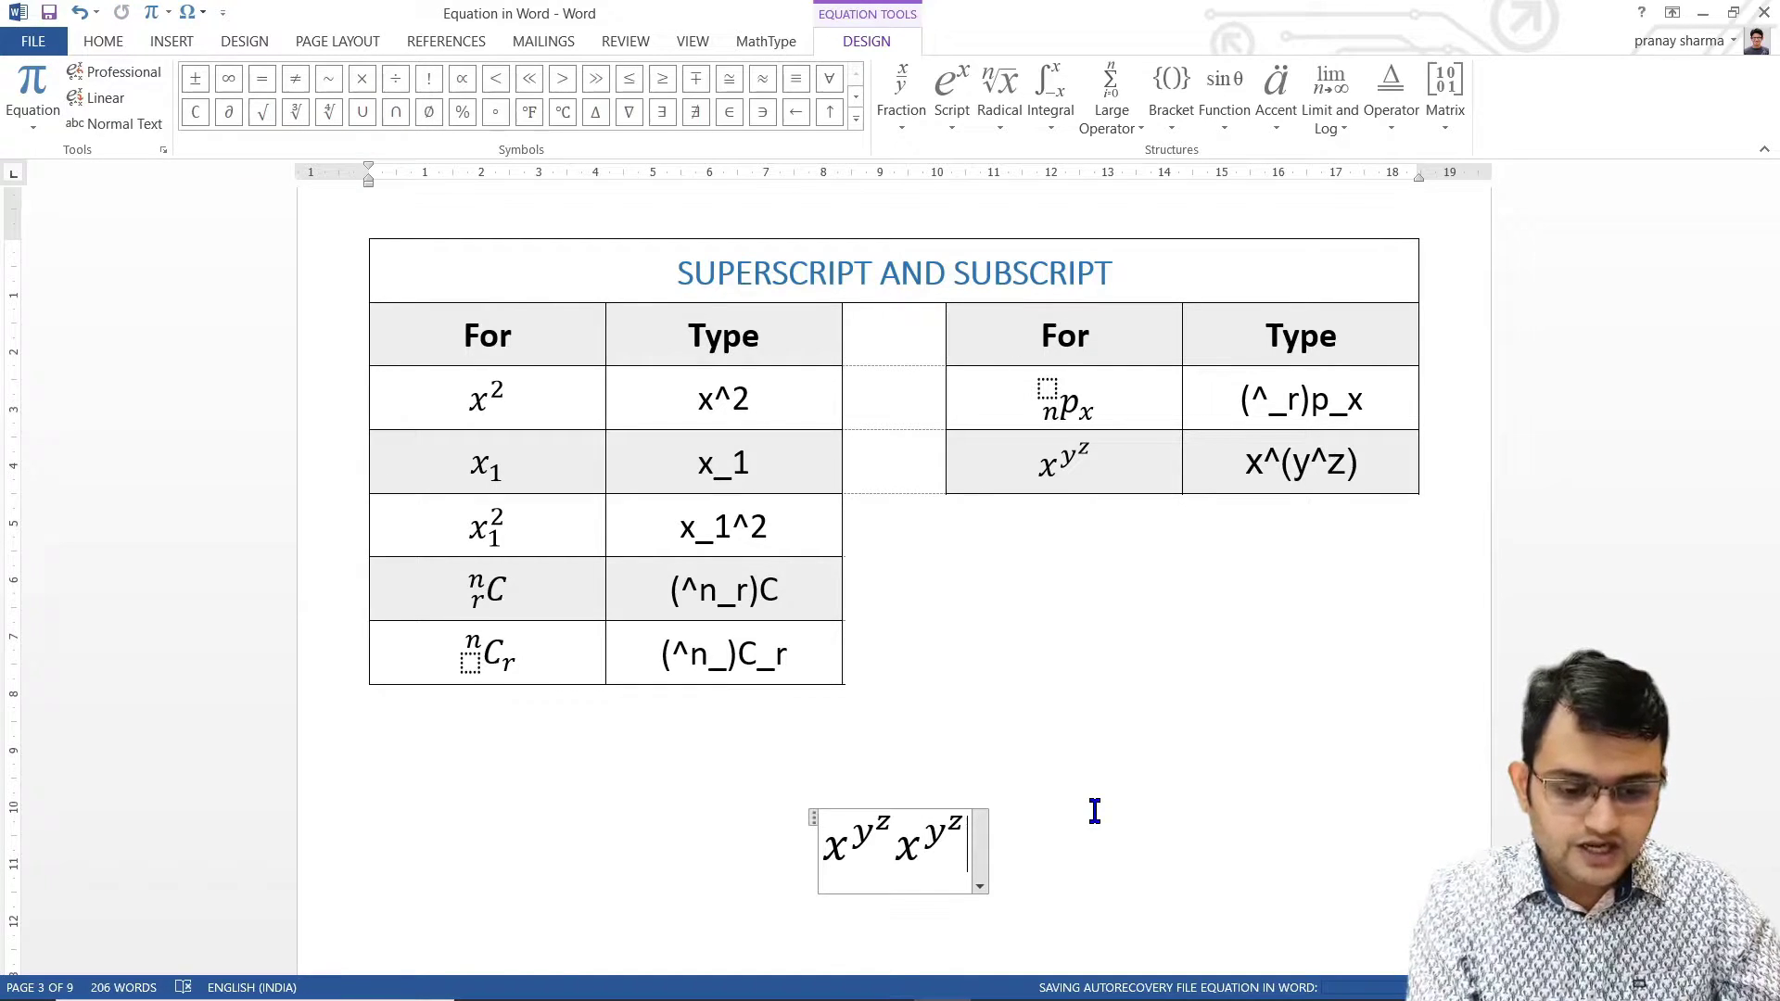
Type e^(ax + b) into the test equation after fixing a mistyped e^ax, then undo the additions.
{"action": "type", "text": "e^"}
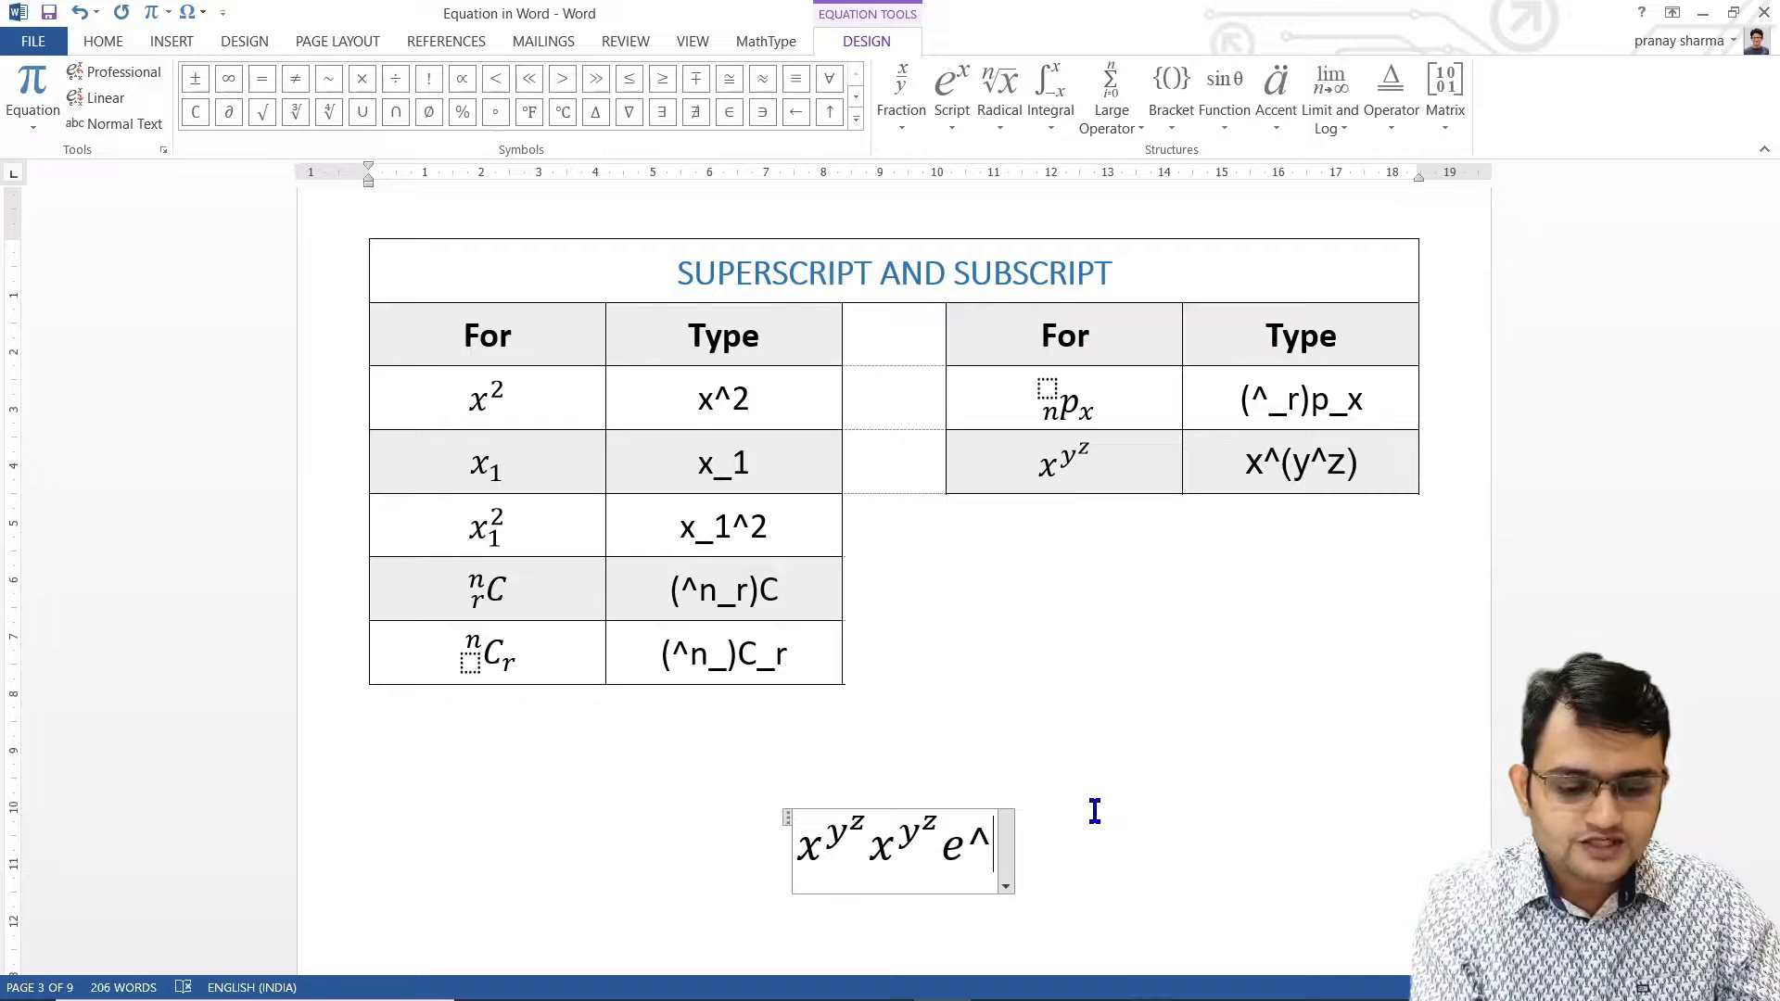
{"action": "type", "text": "ax"}
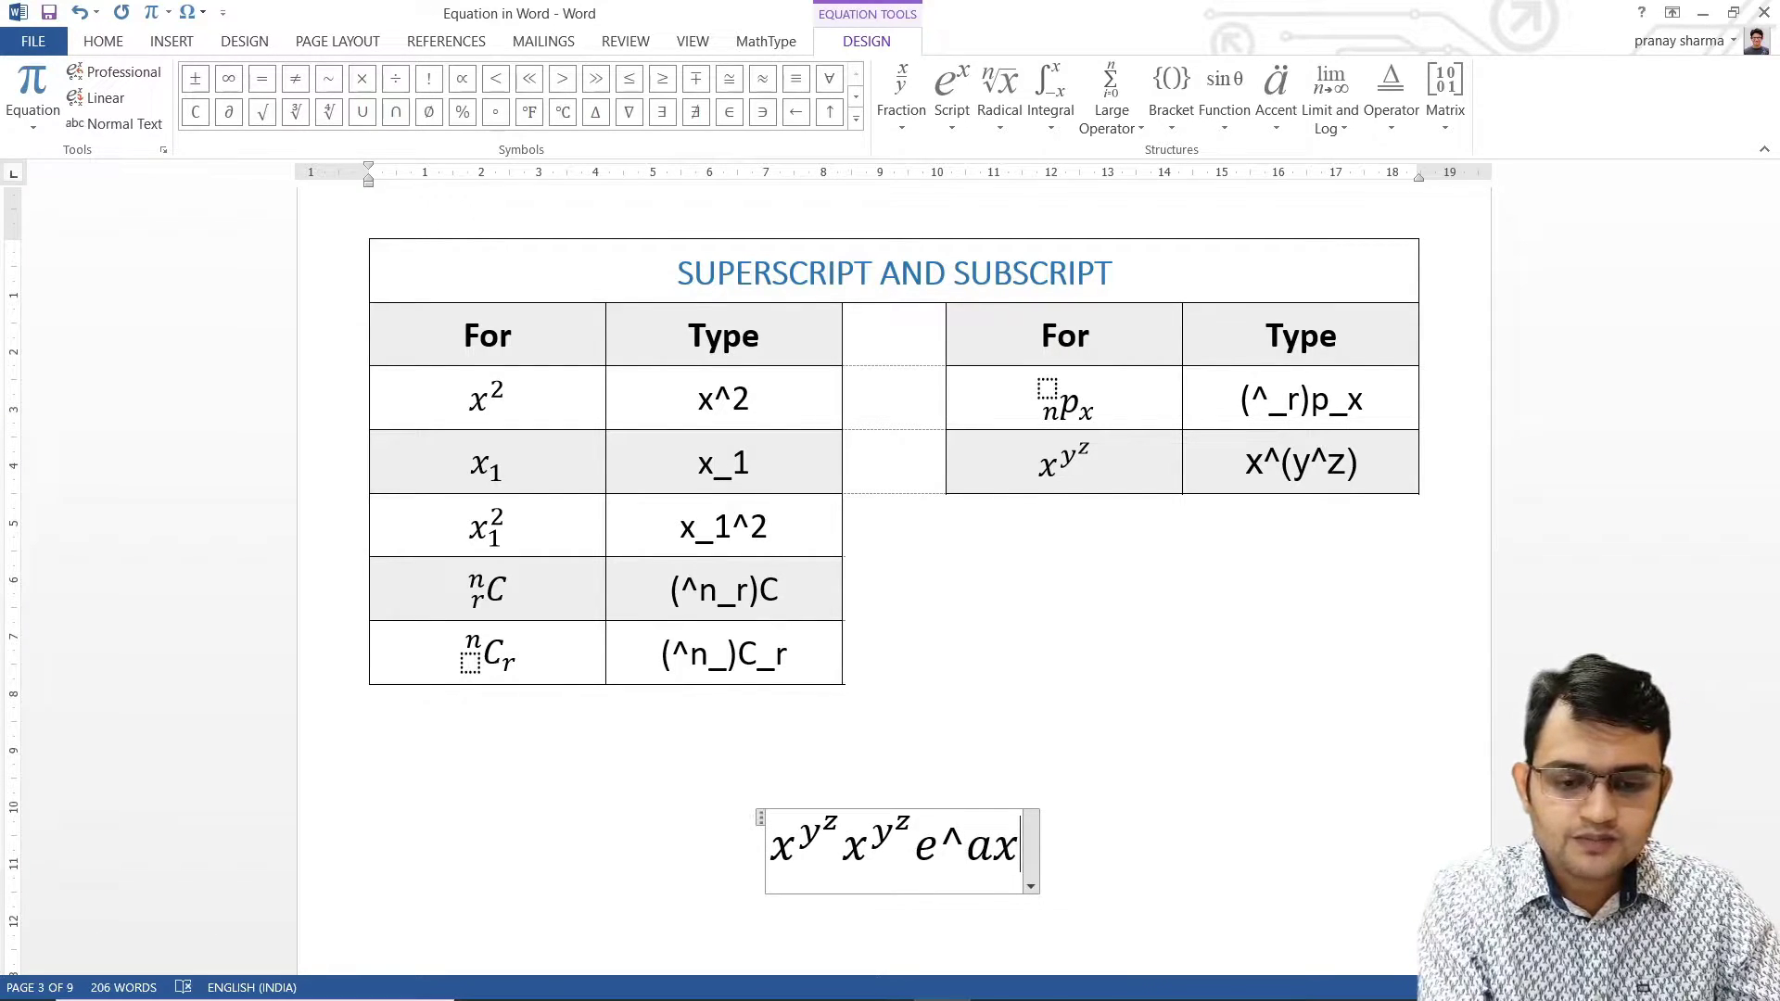
{"action": "key", "text": "BackSpace"}
{"action": "key", "text": "BackSpace"}
{"action": "type", "text": "(ax) +"}
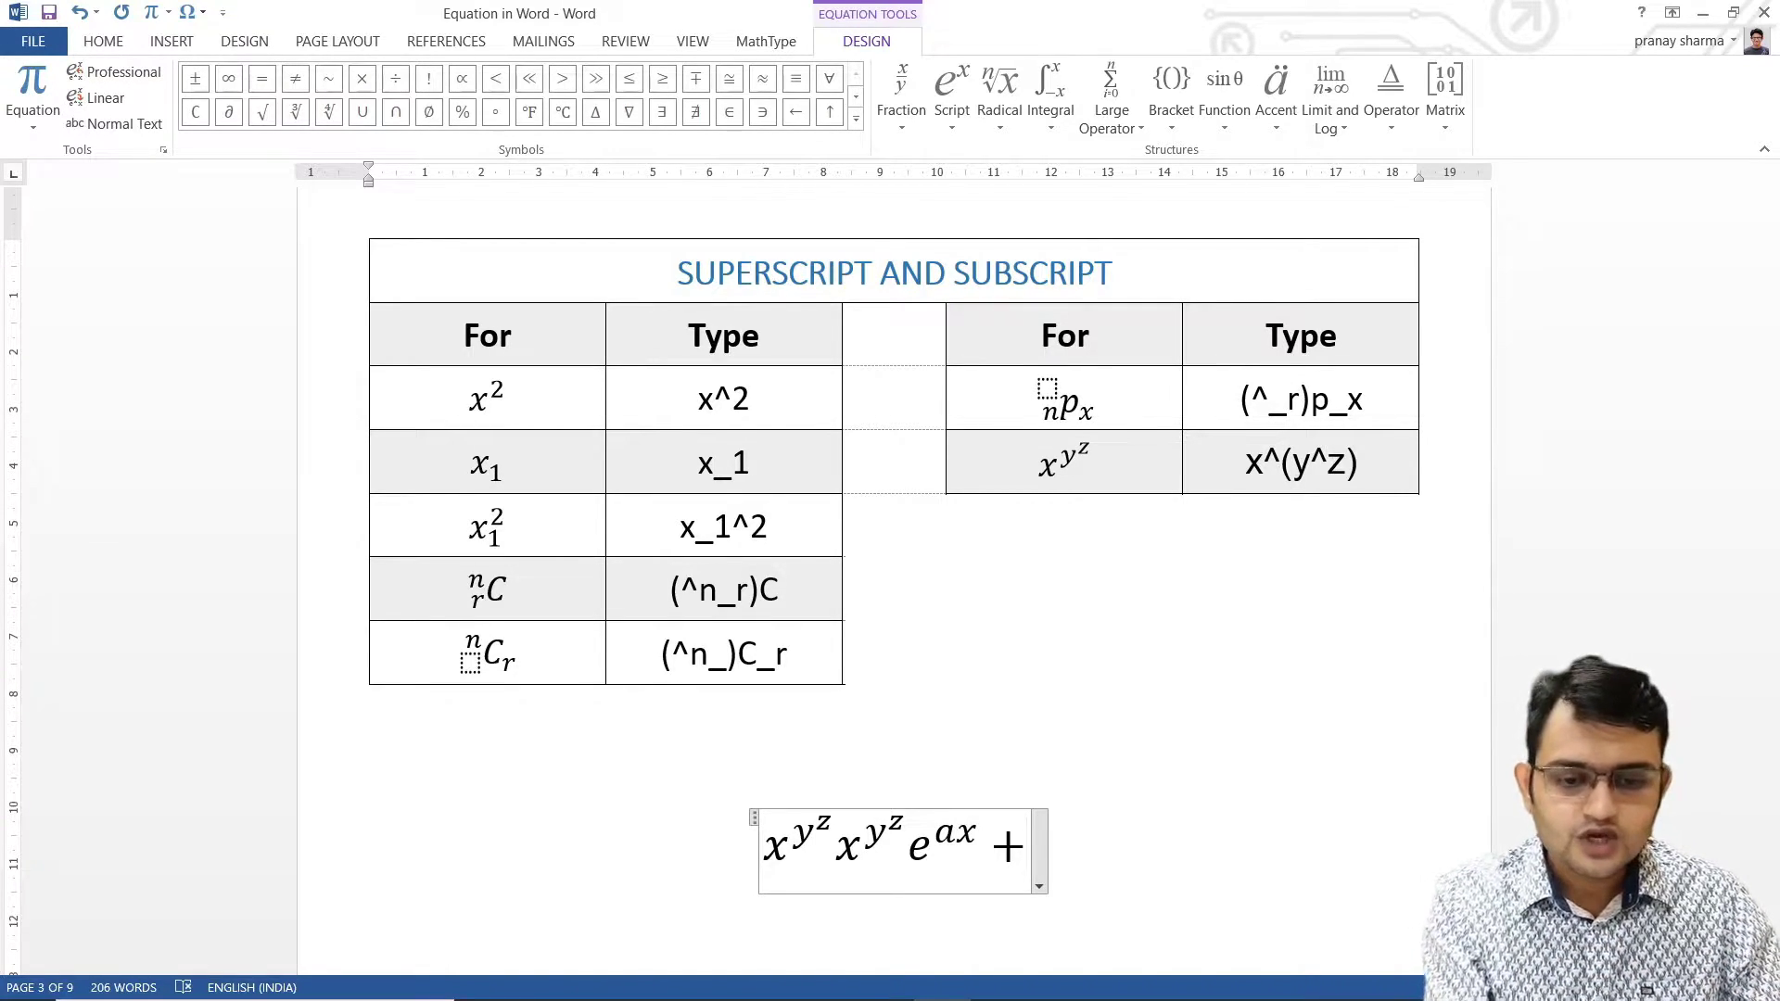
{"action": "key", "text": "BackSpace"}
{"action": "key", "text": "BackSpace"}
{"action": "key", "text": "BackSpace"}
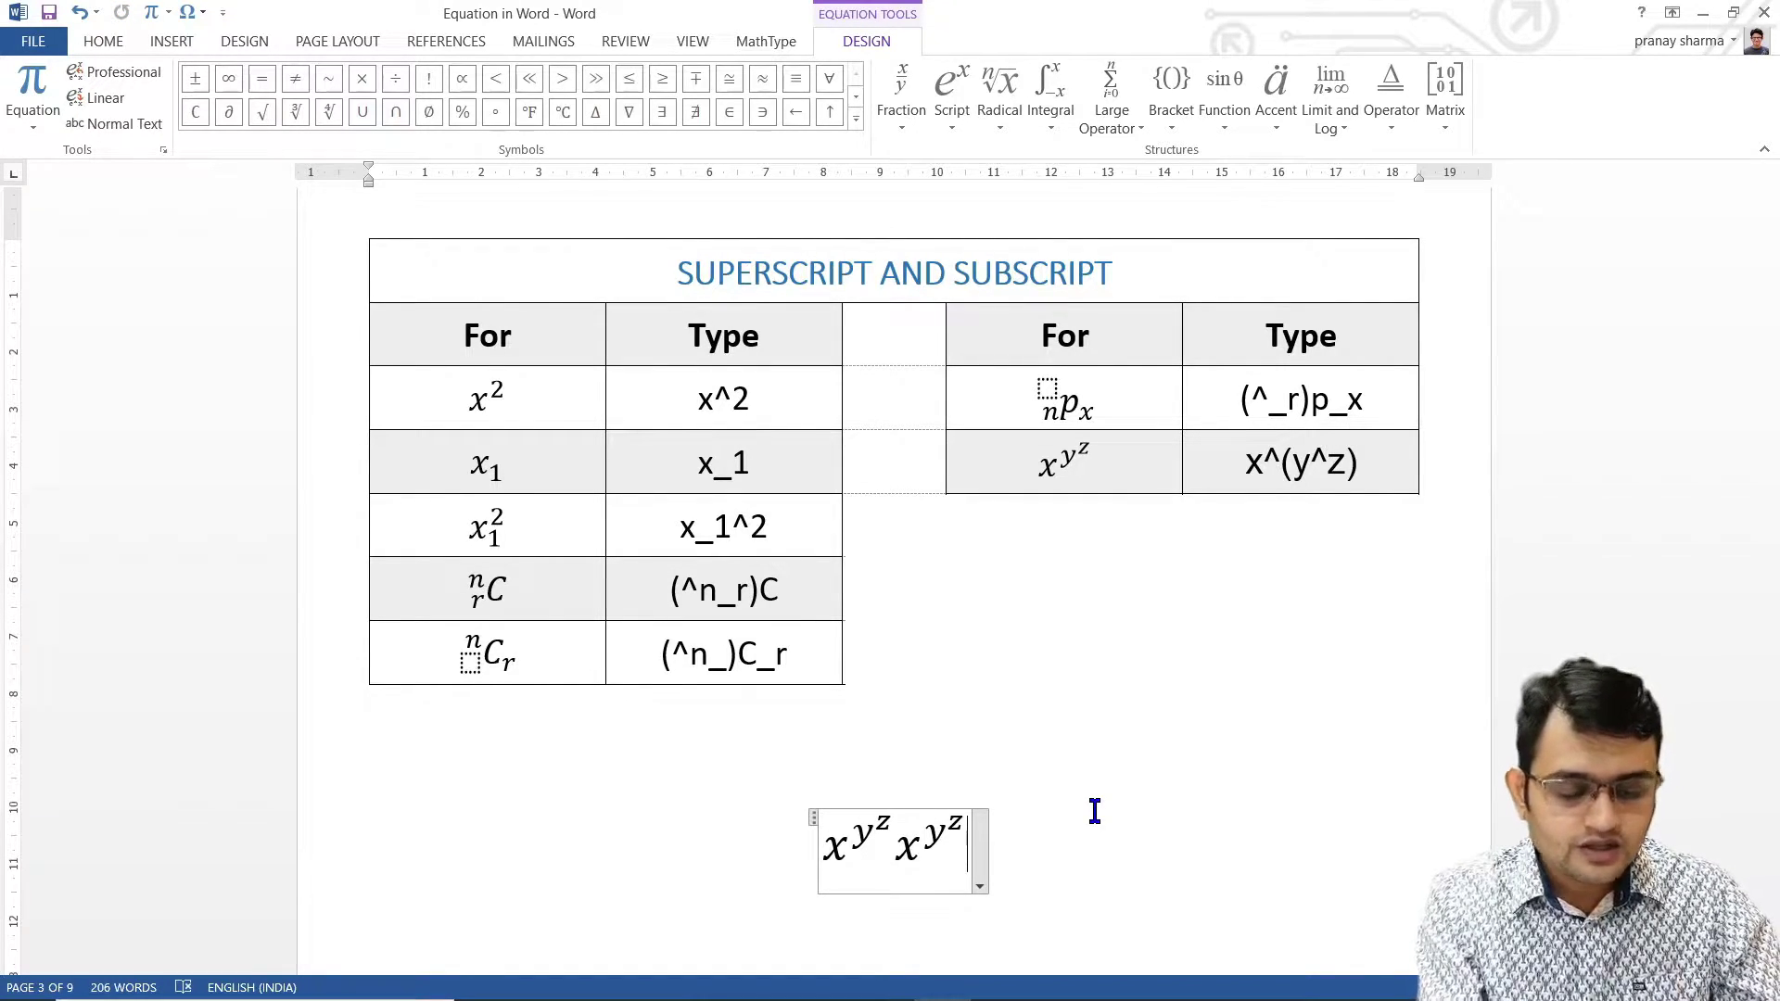
{"action": "type", "text": "e"}
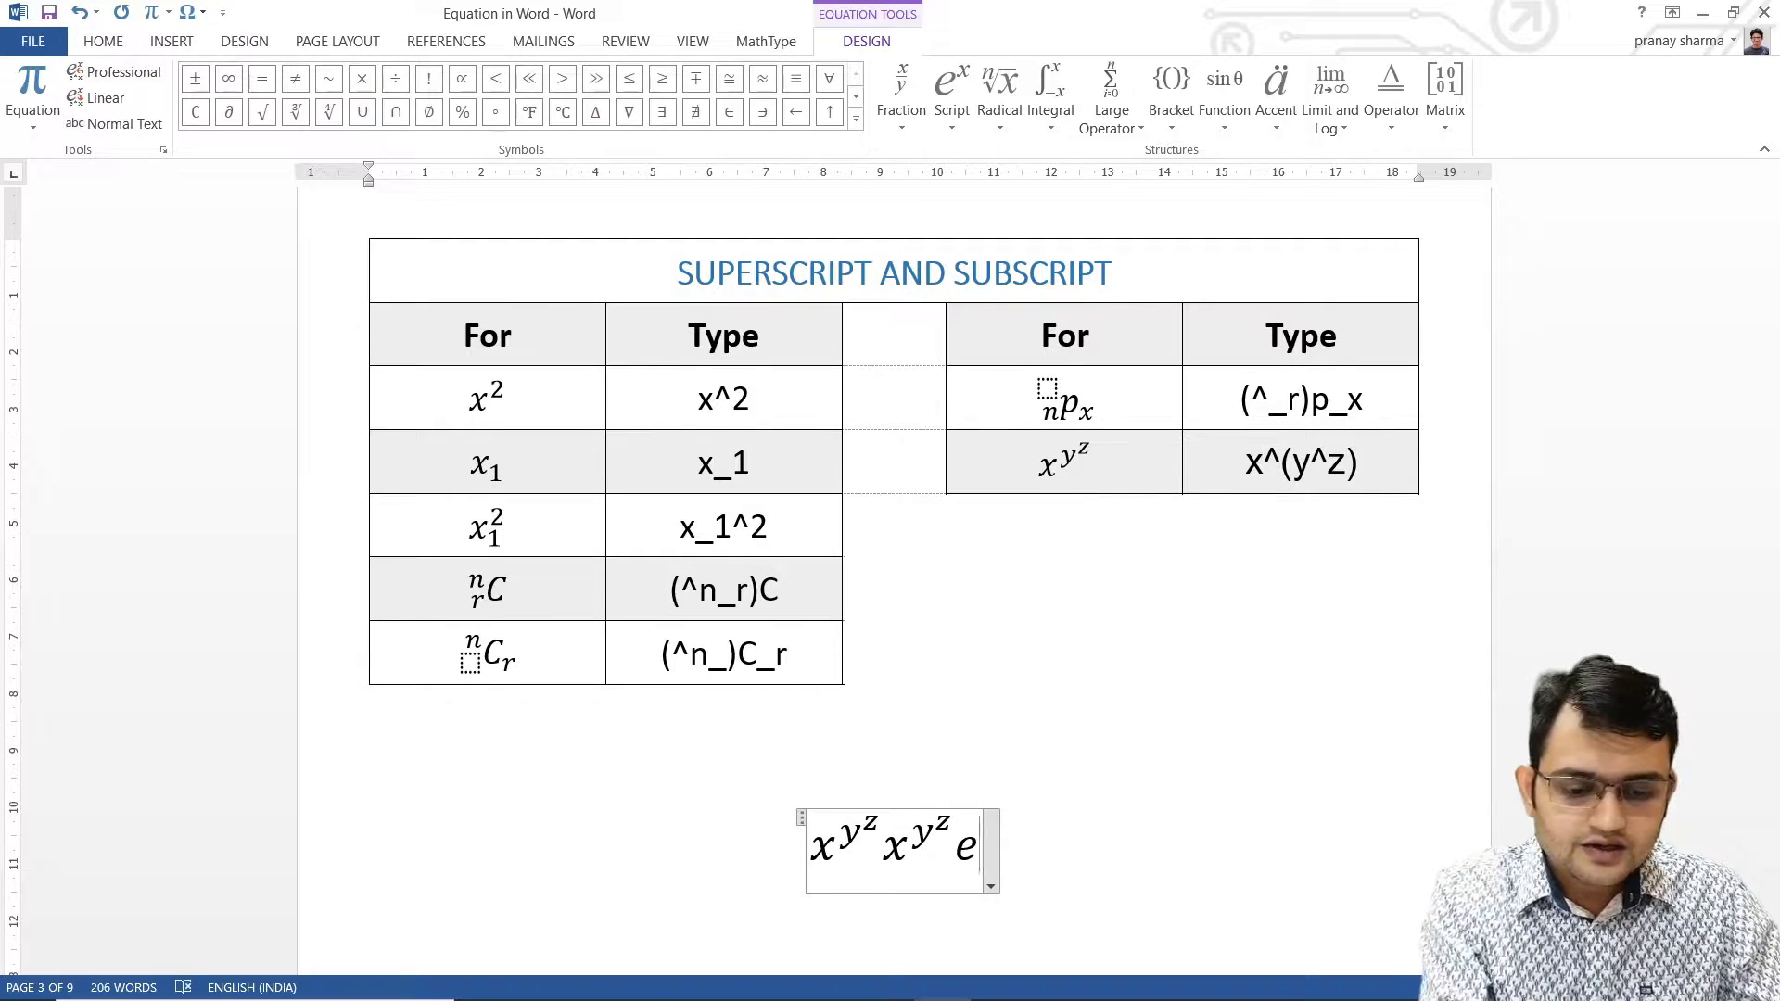
{"action": "type", "text": "^(a"}
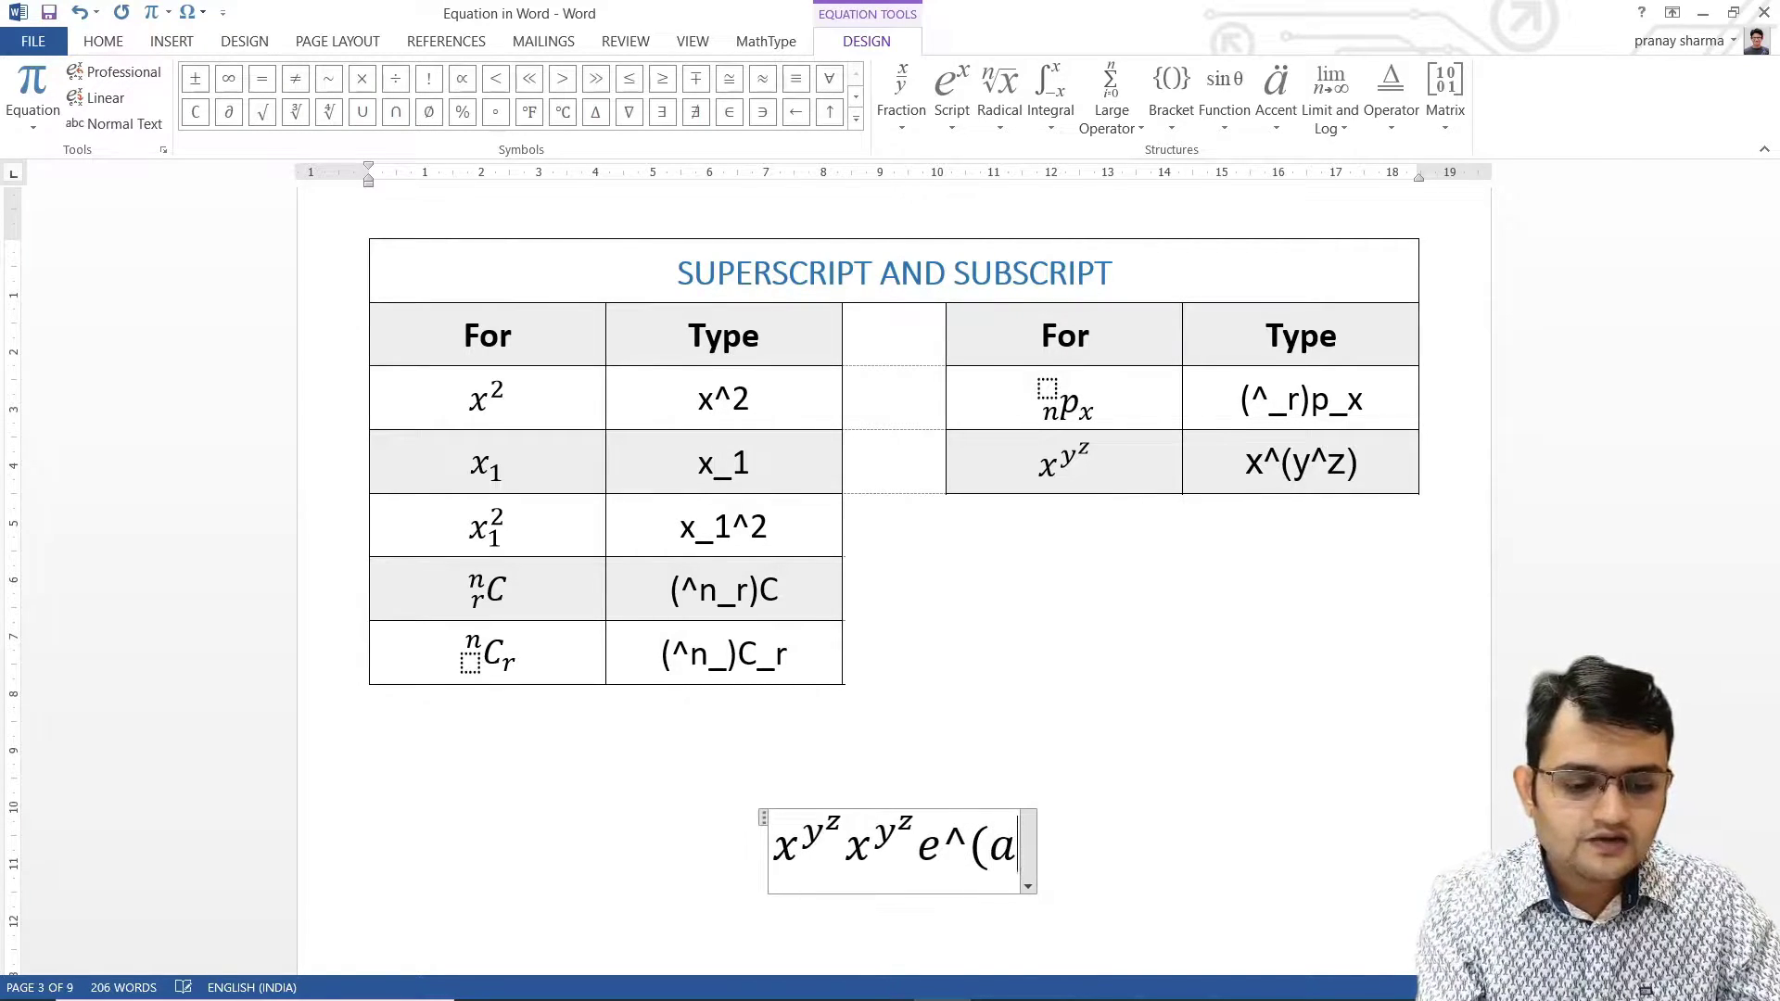
{"action": "type", "text": "x +"}
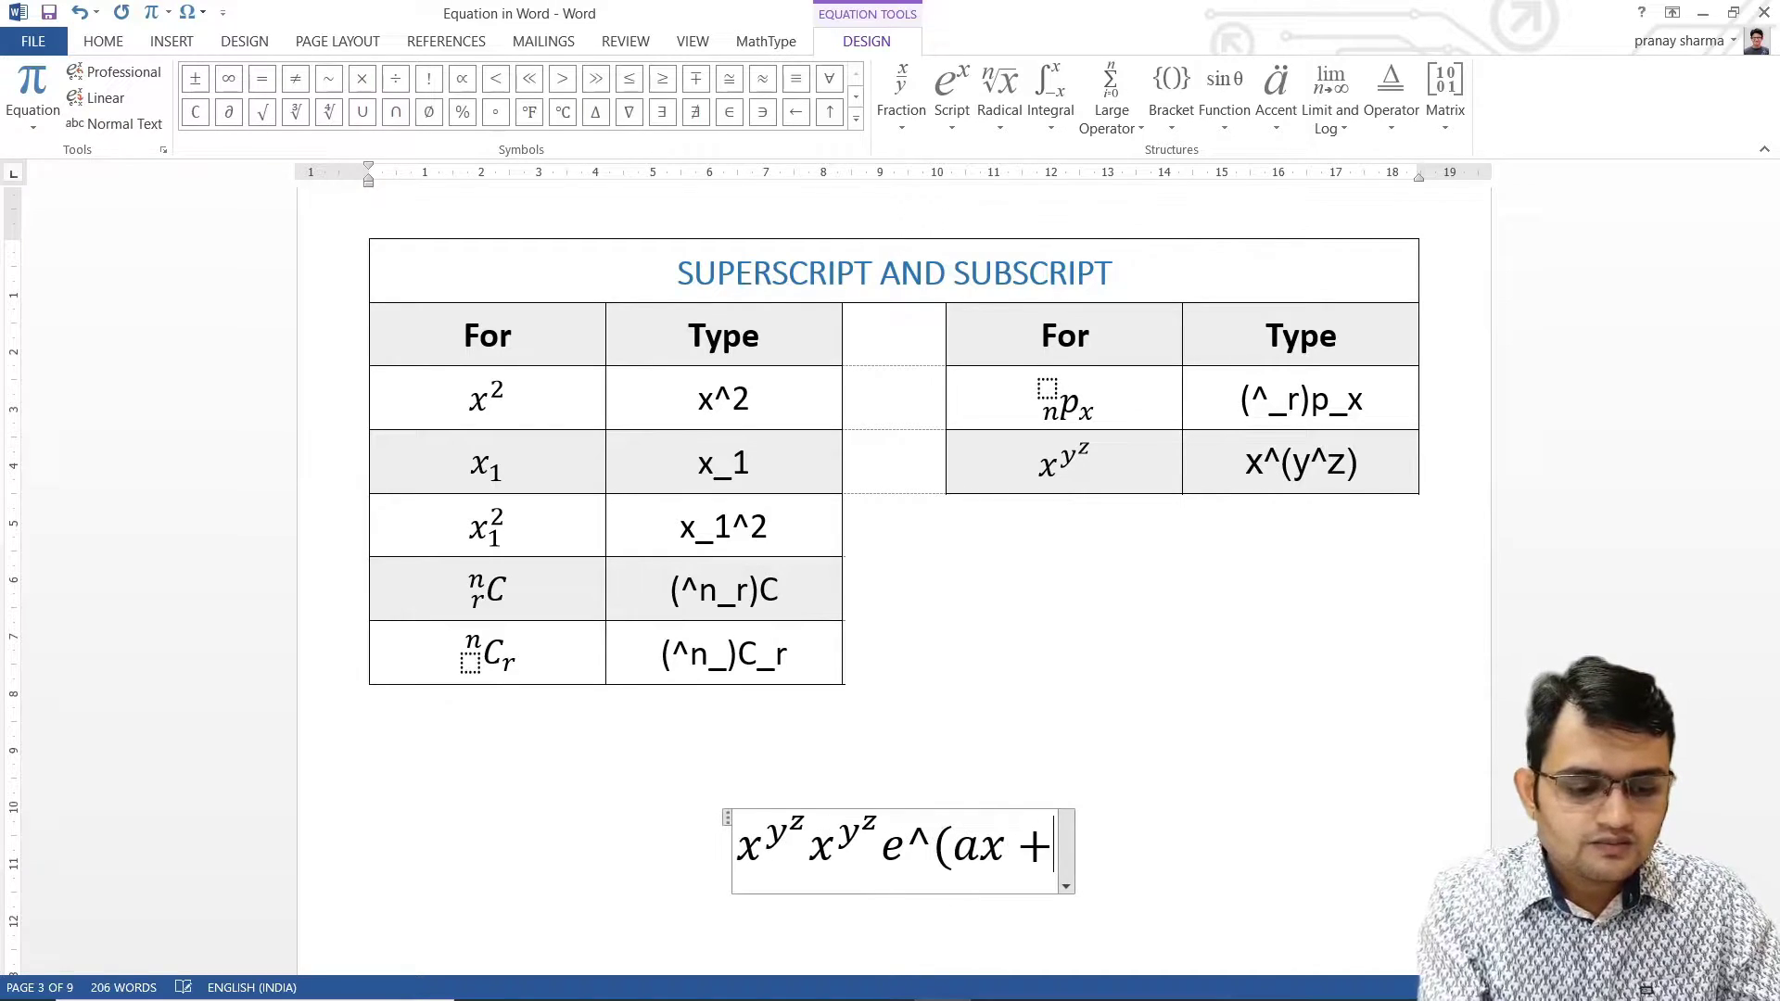
{"action": "type", "text": " b)"}
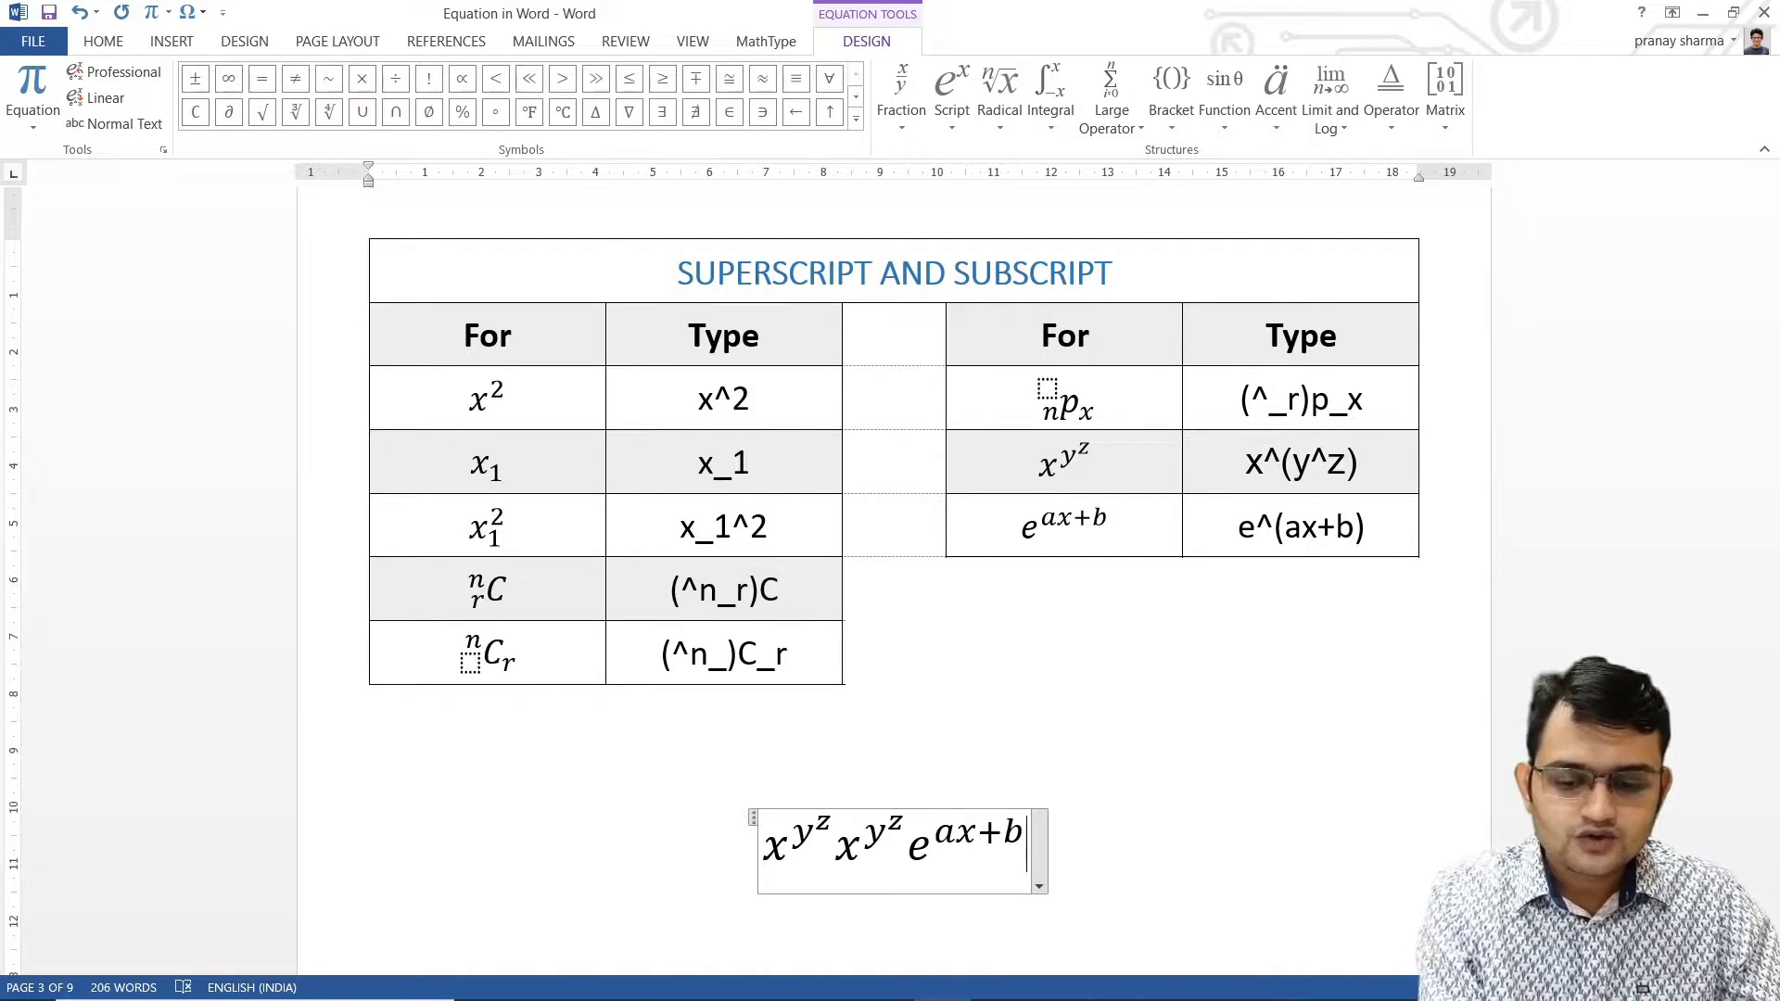
{"action": "key", "text": "ctrl+z"}
{"action": "key", "text": "ctrl+z"}
{"action": "key", "text": "ctrl+z"}
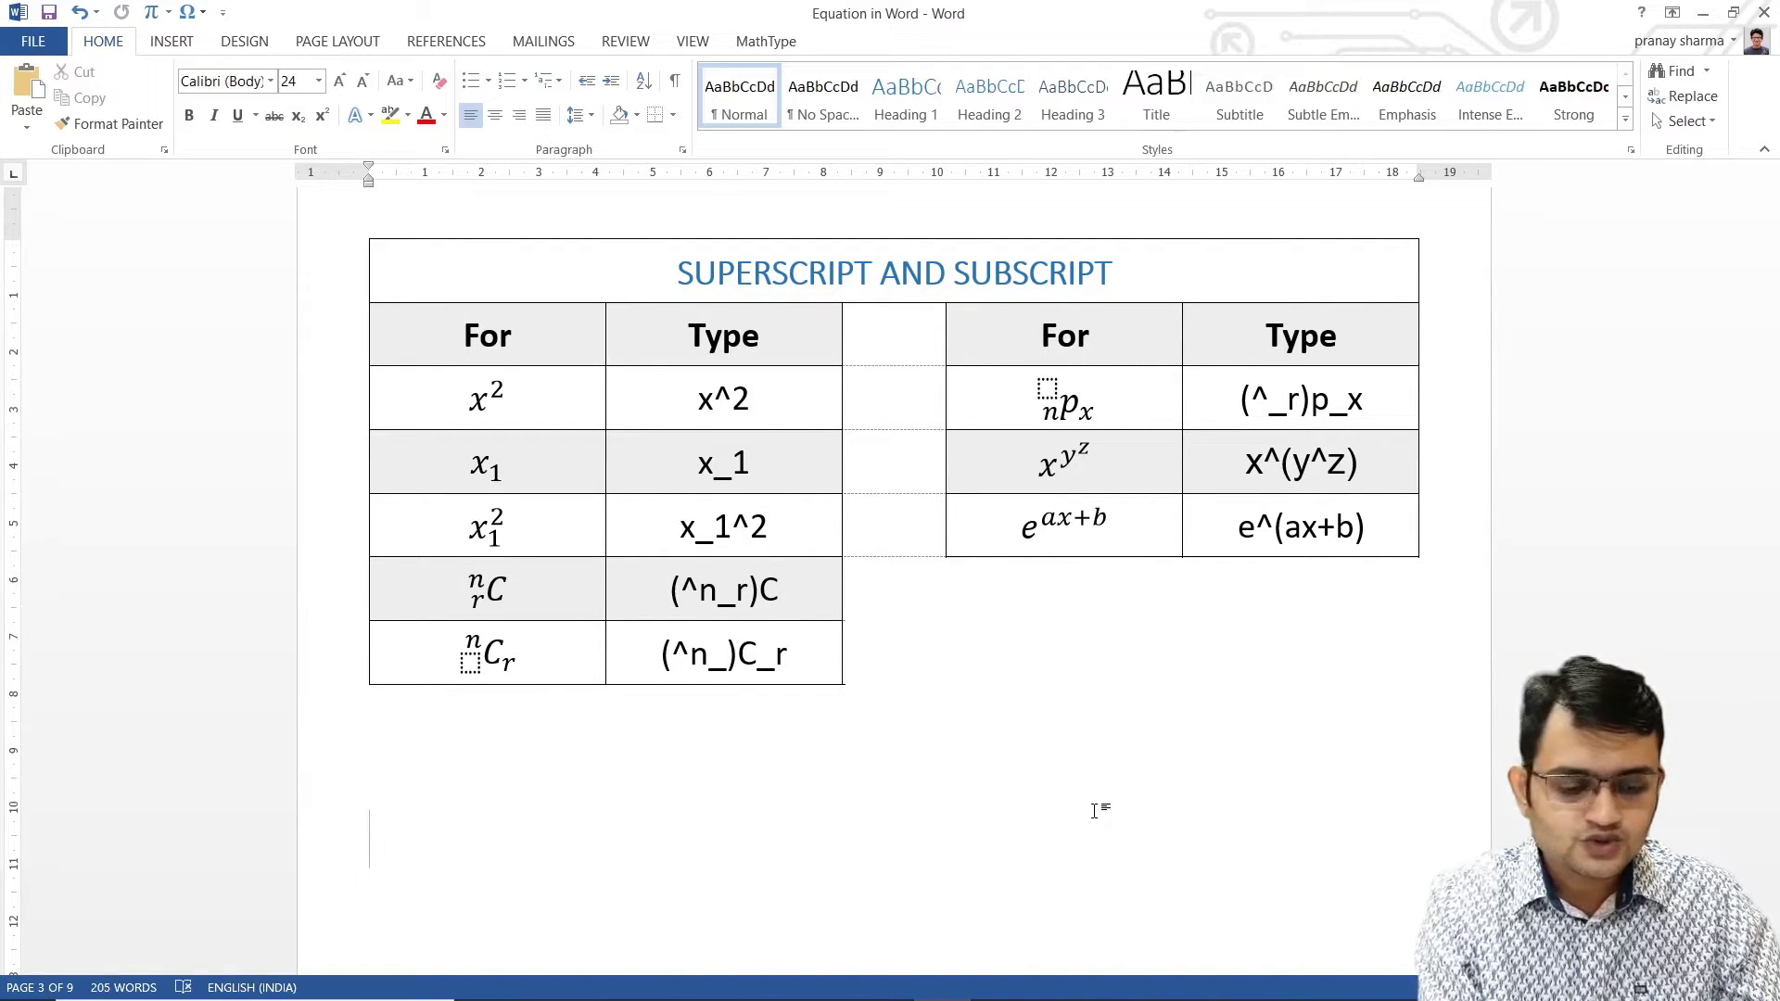
Insert a new equation and try a \sqrt radical, removing the stray letters typed under it.
{"action": "key", "text": "alt"}
{"action": "key", "text": "alt+="}
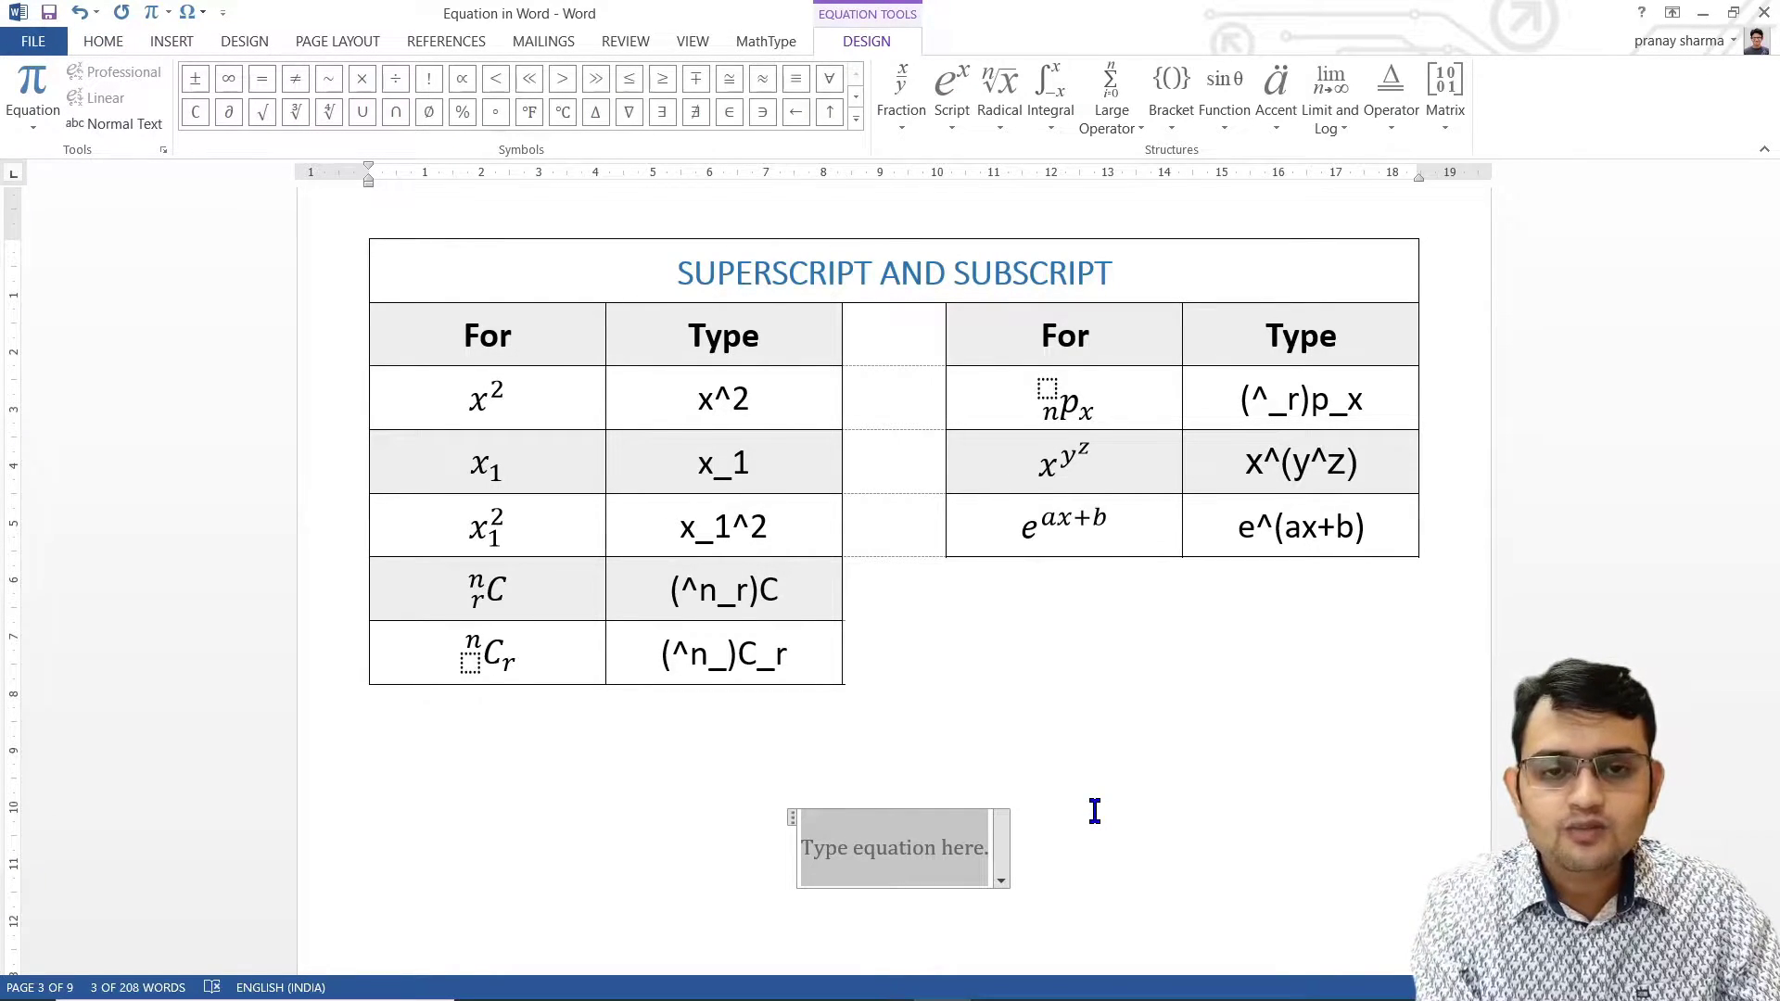
{"action": "type", "text": "\\"}
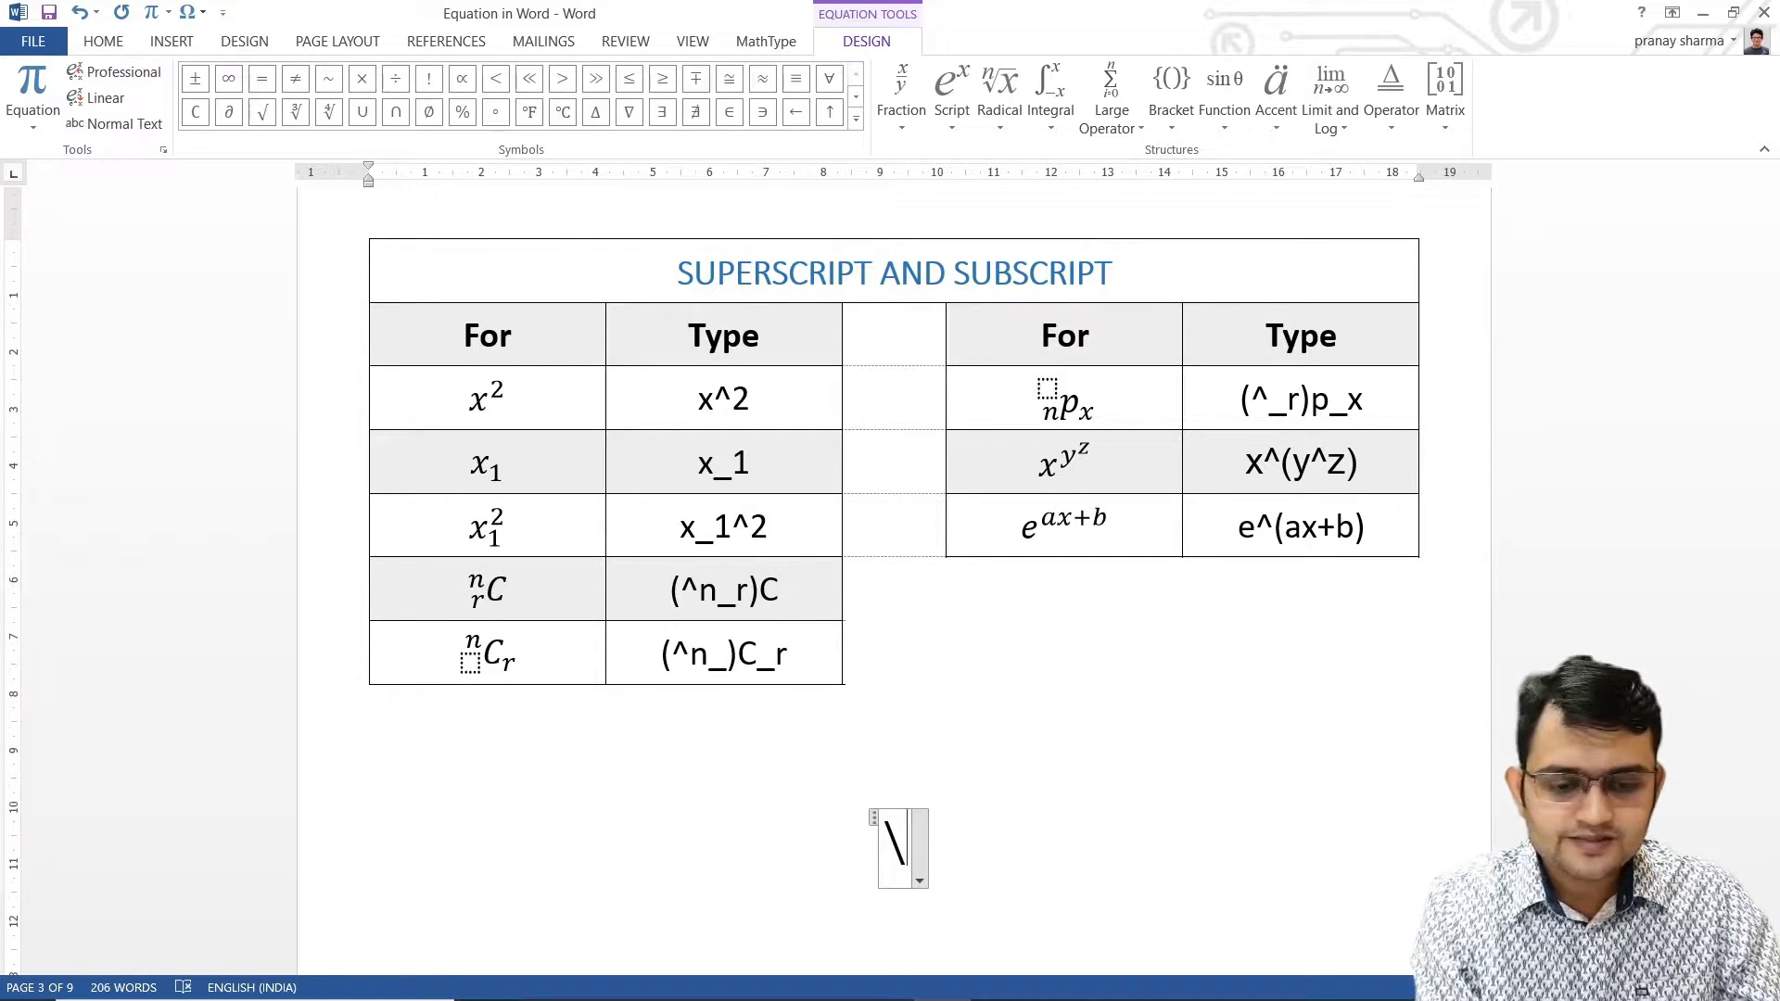
{"action": "type", "text": "s"}
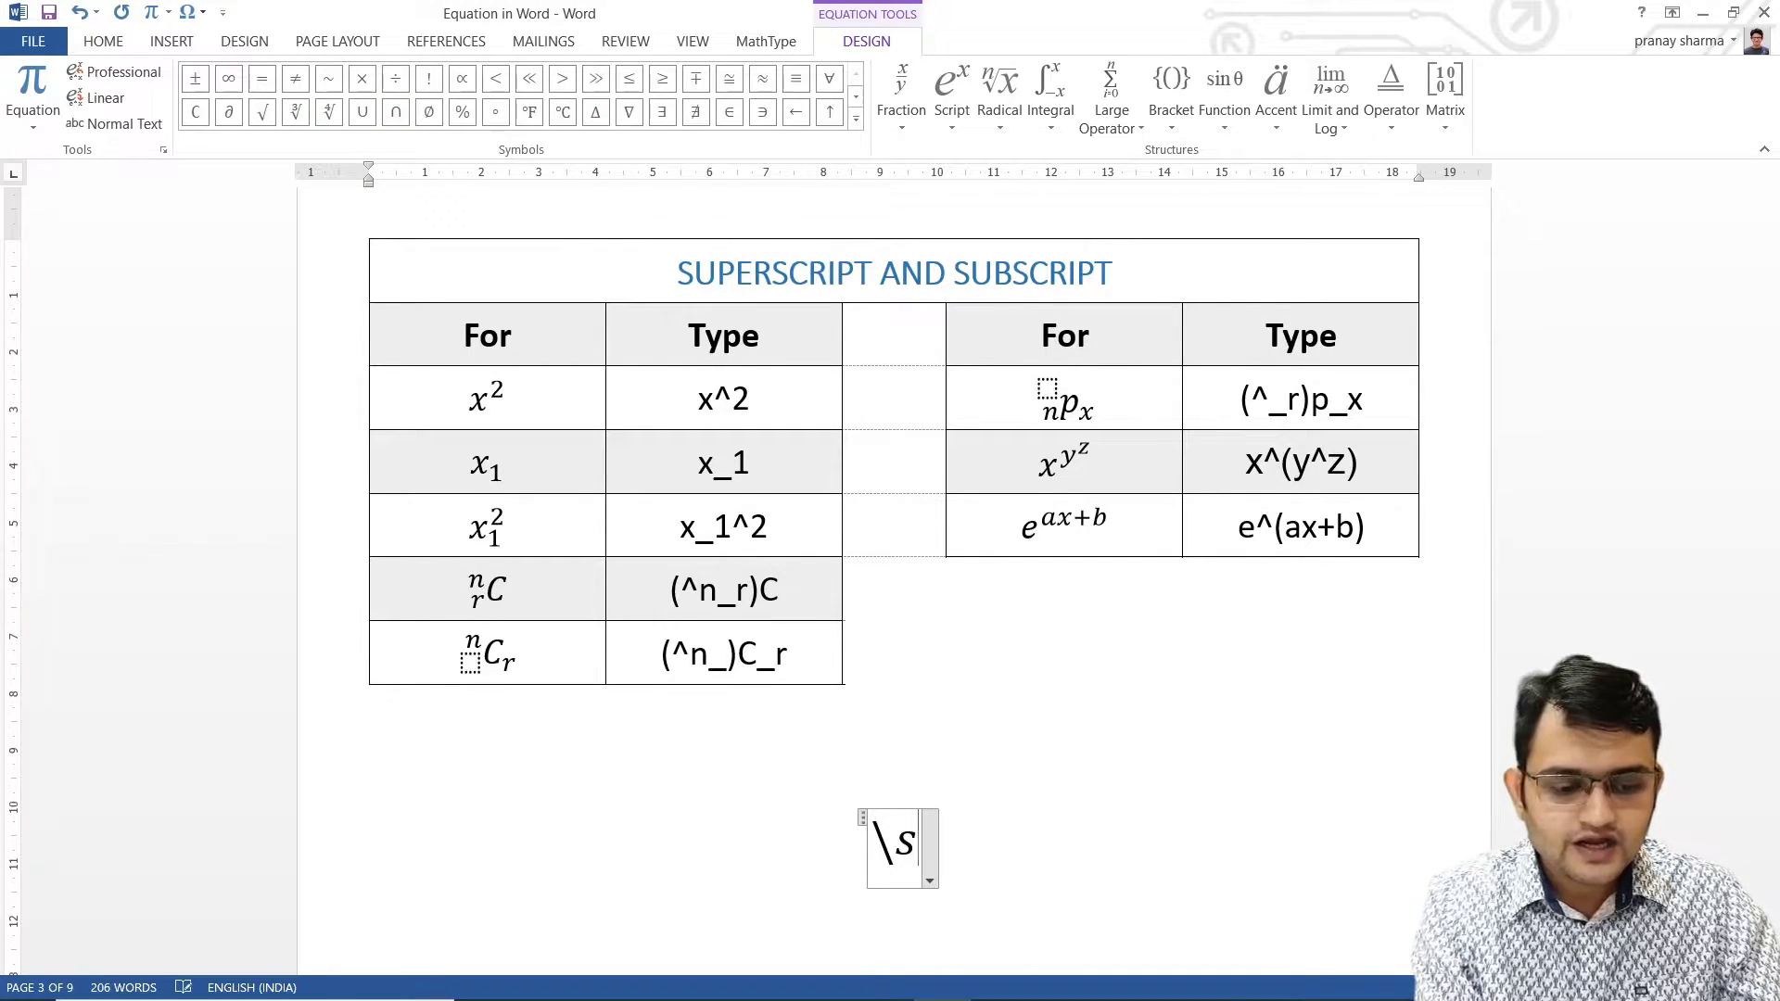
{"action": "type", "text": "qrt"}
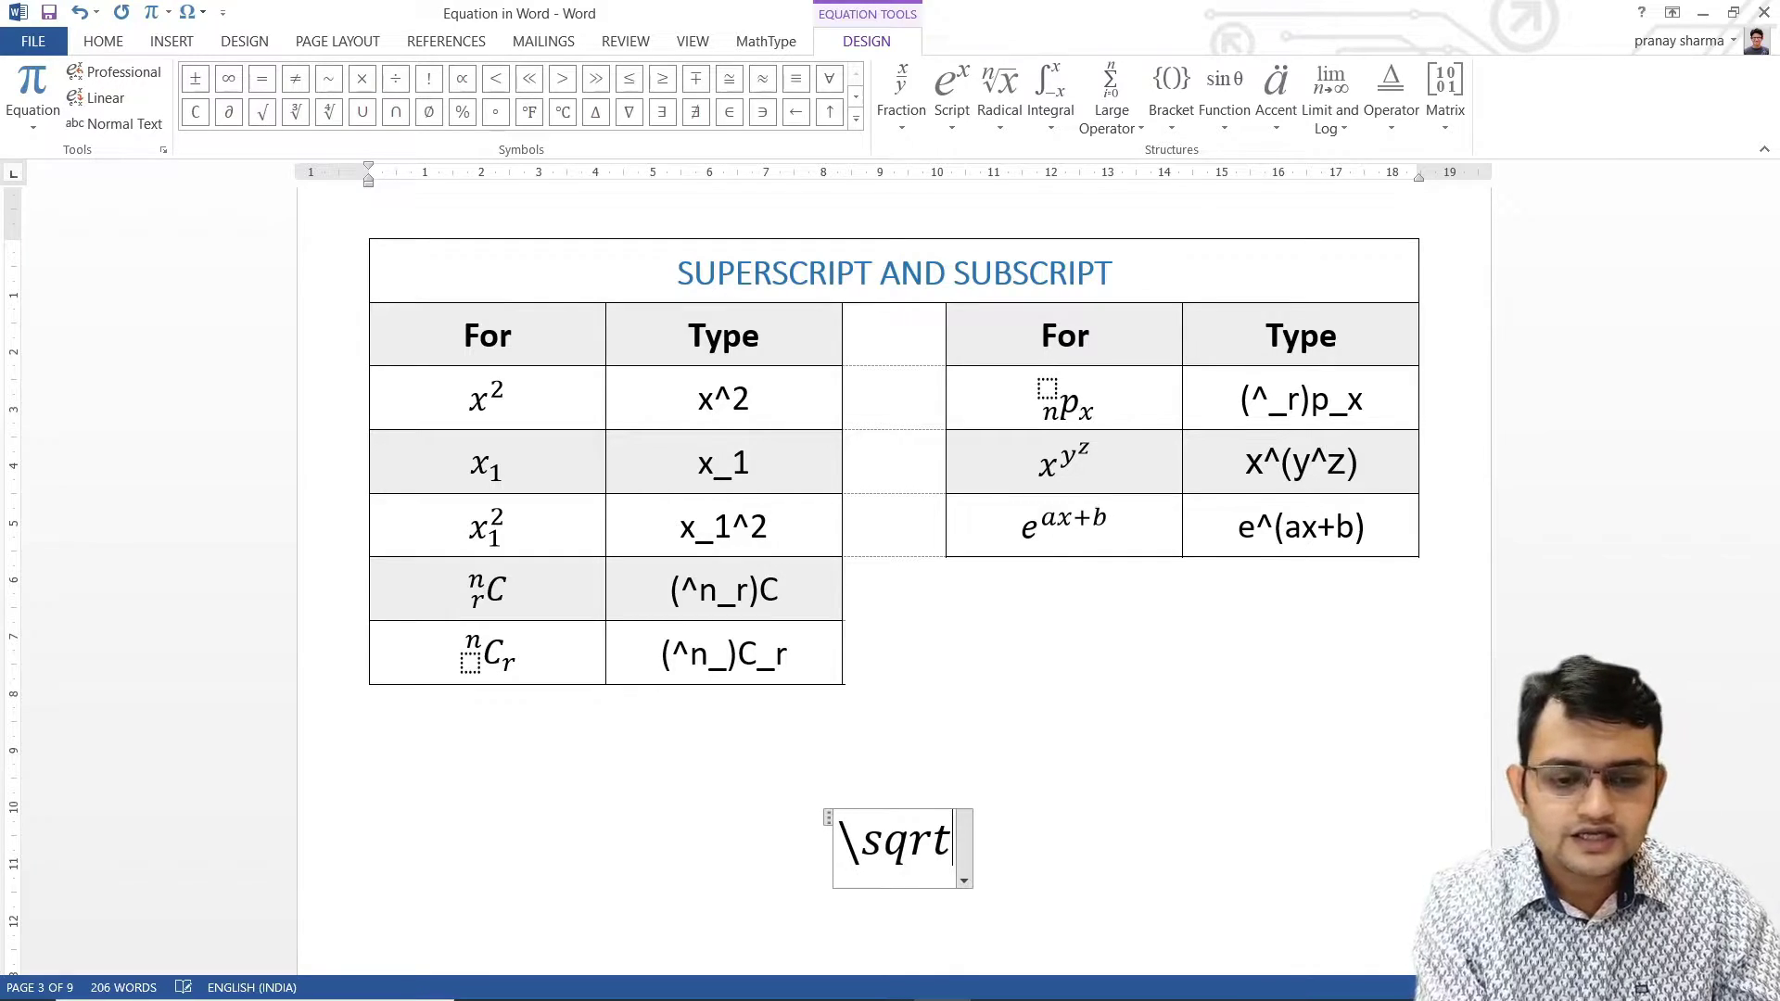
{"action": "key", "text": "space"}
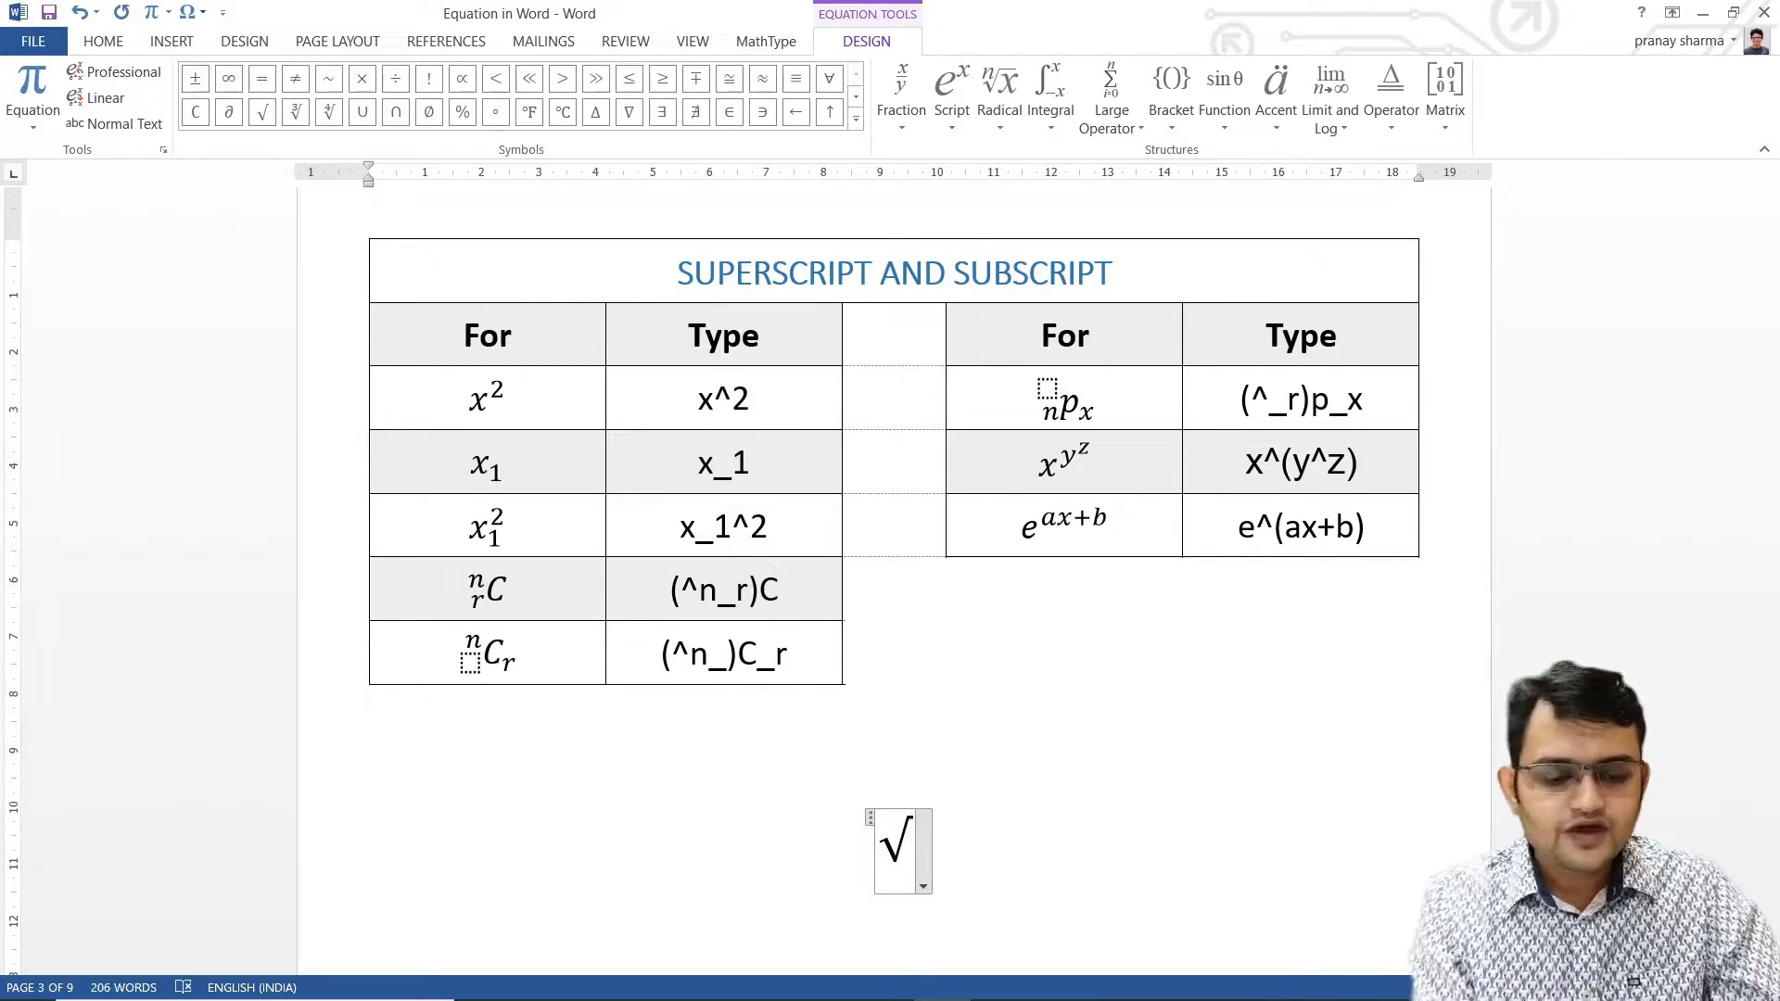
{"action": "type", "text": "dfhkjdfakj"}
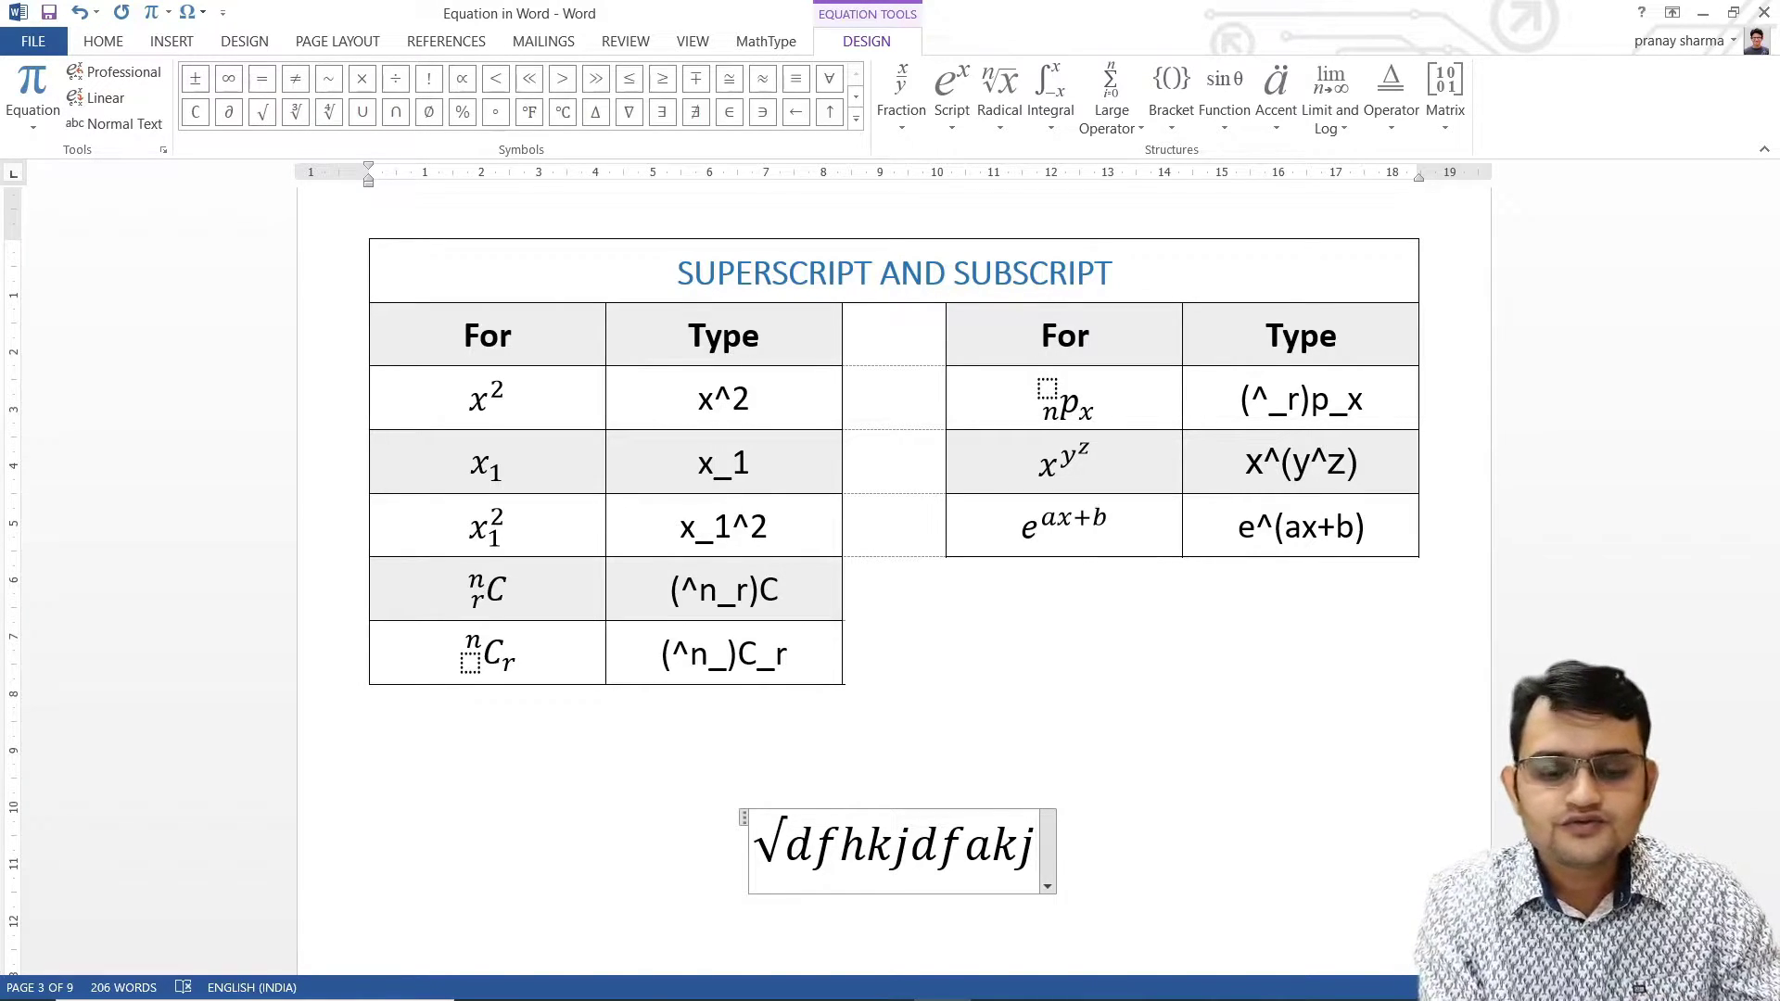
{"action": "key", "text": "BackSpace"}
{"action": "key", "text": "BackSpace"}
{"action": "key", "text": "BackSpace"}
{"action": "key", "text": "BackSpace"}
{"action": "key", "text": "BackSpace"}
{"action": "key", "text": "BackSpace"}
{"action": "key", "text": "BackSpace"}
{"action": "key", "text": "BackSpace"}
{"action": "key", "text": "BackSpace"}
{"action": "key", "text": "BackSpace"}
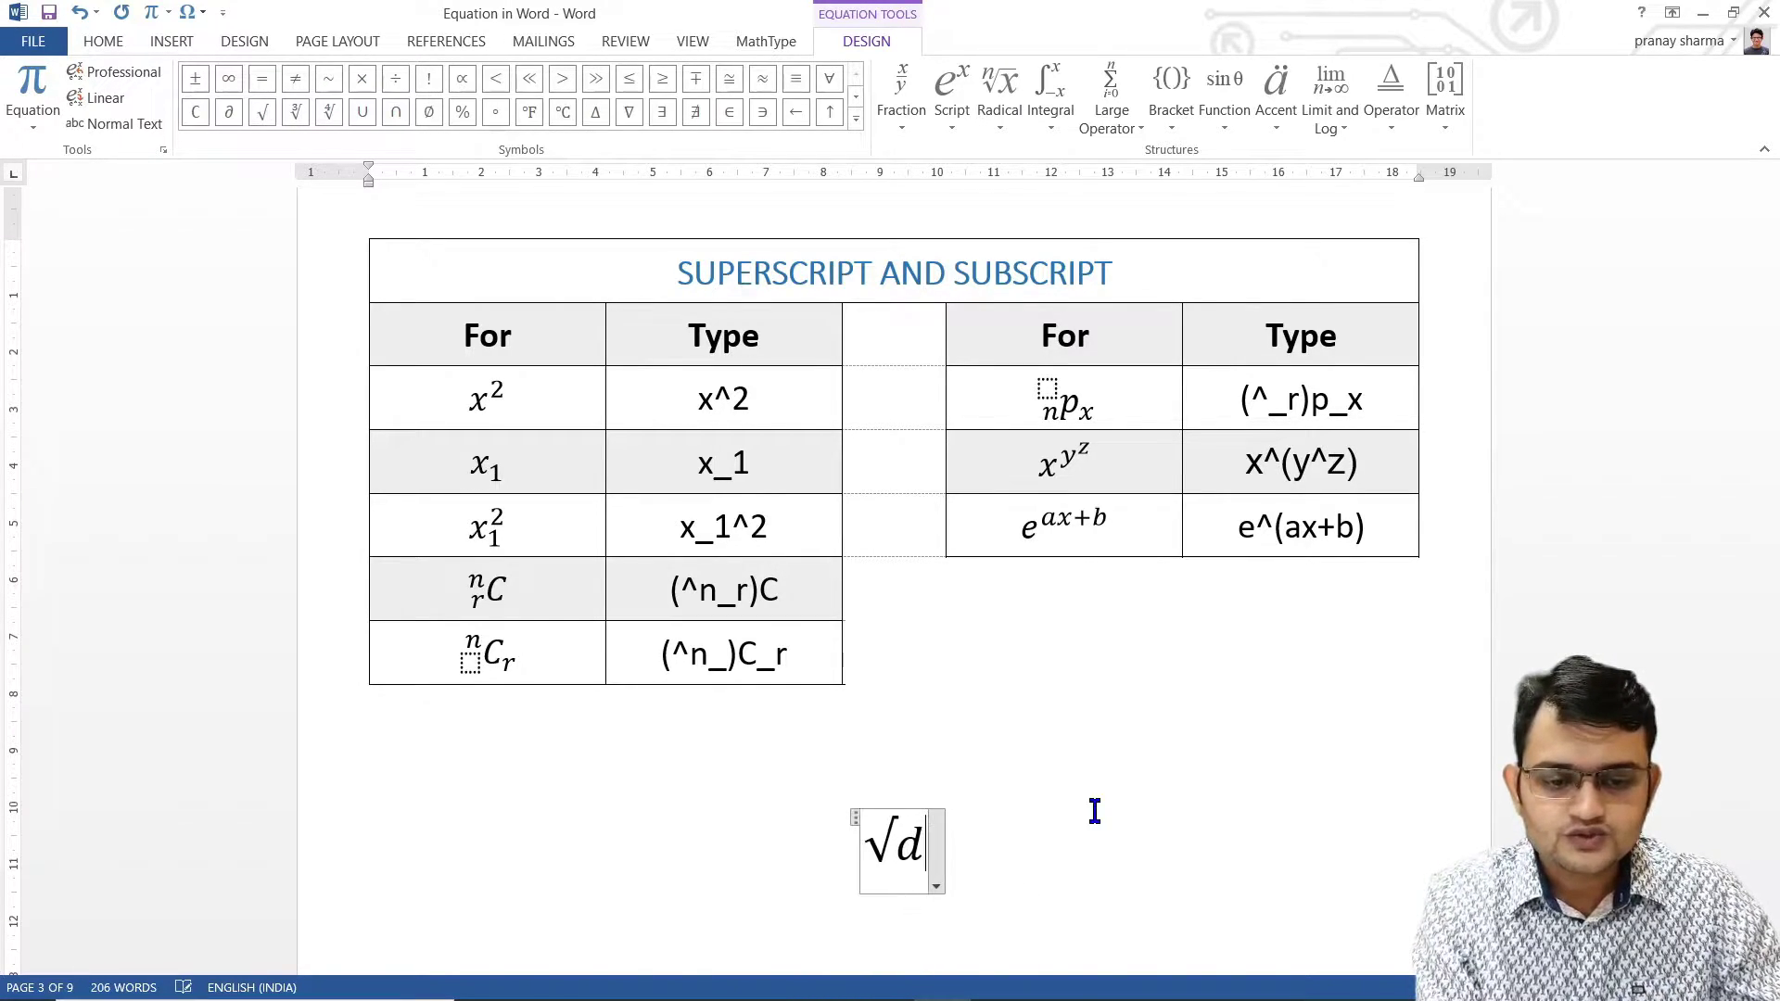
{"action": "key", "text": "BackSpace"}
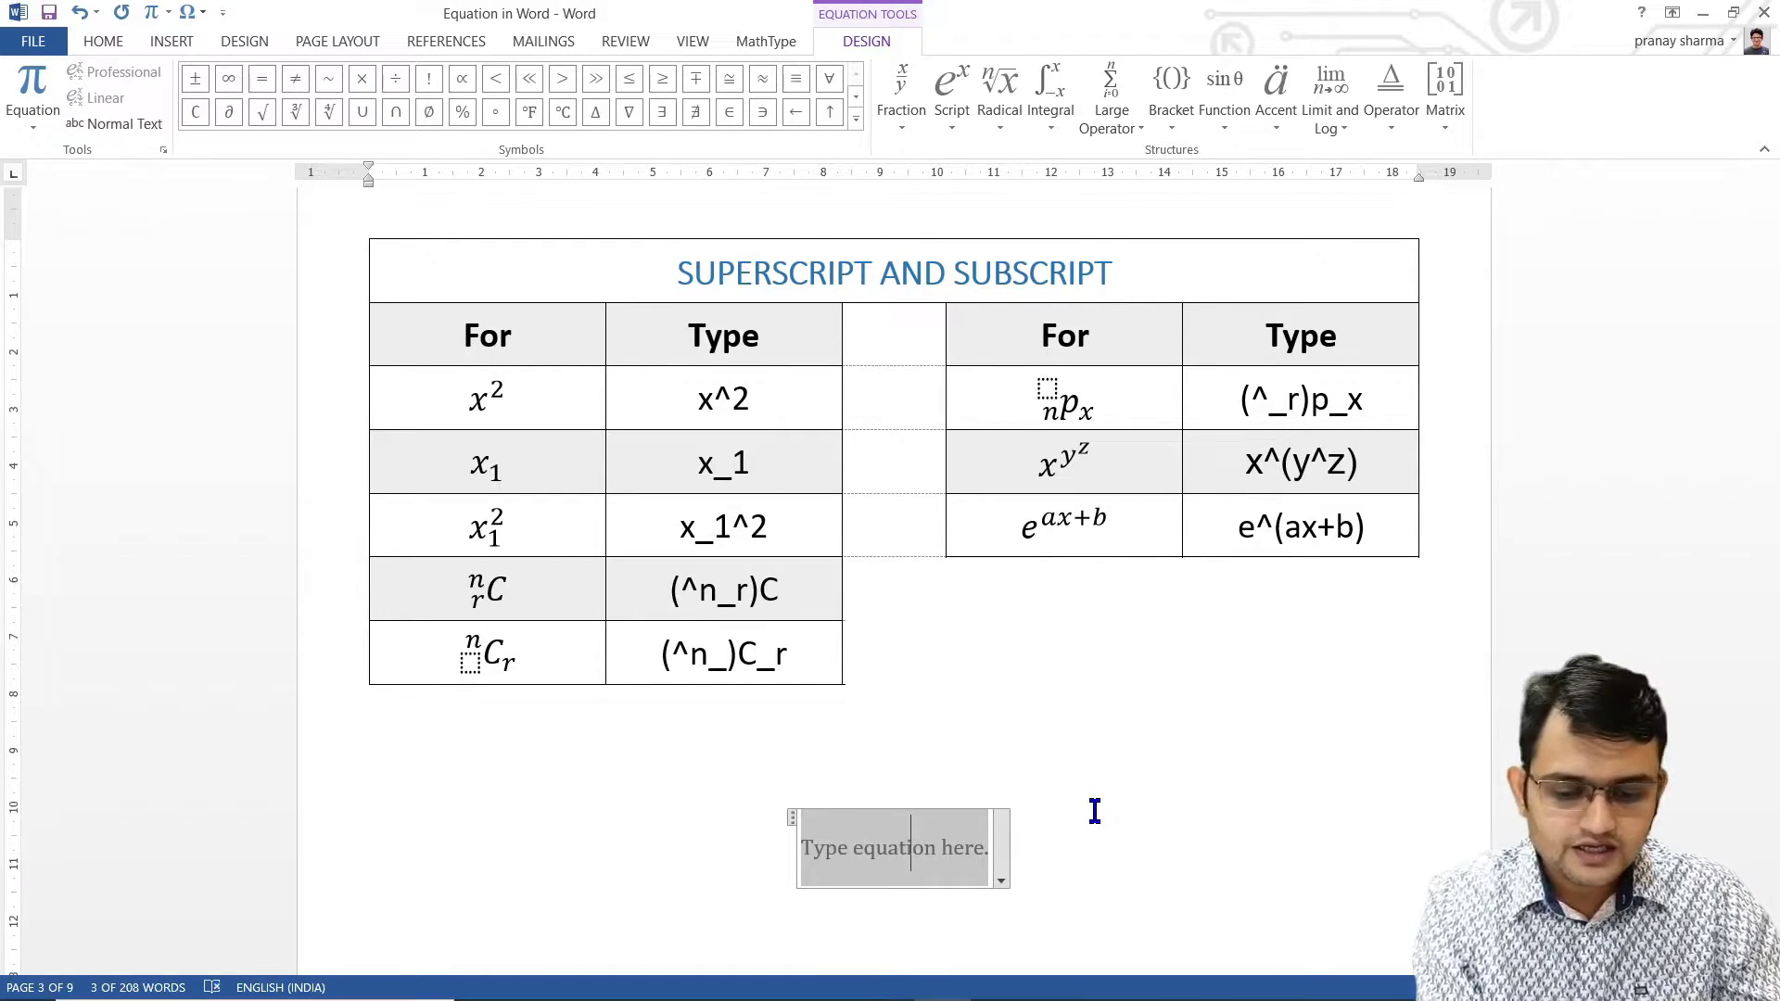
Build a square root from \sqrt and put x in its placeholder, giving √x.
{"action": "type", "text": "\\"}
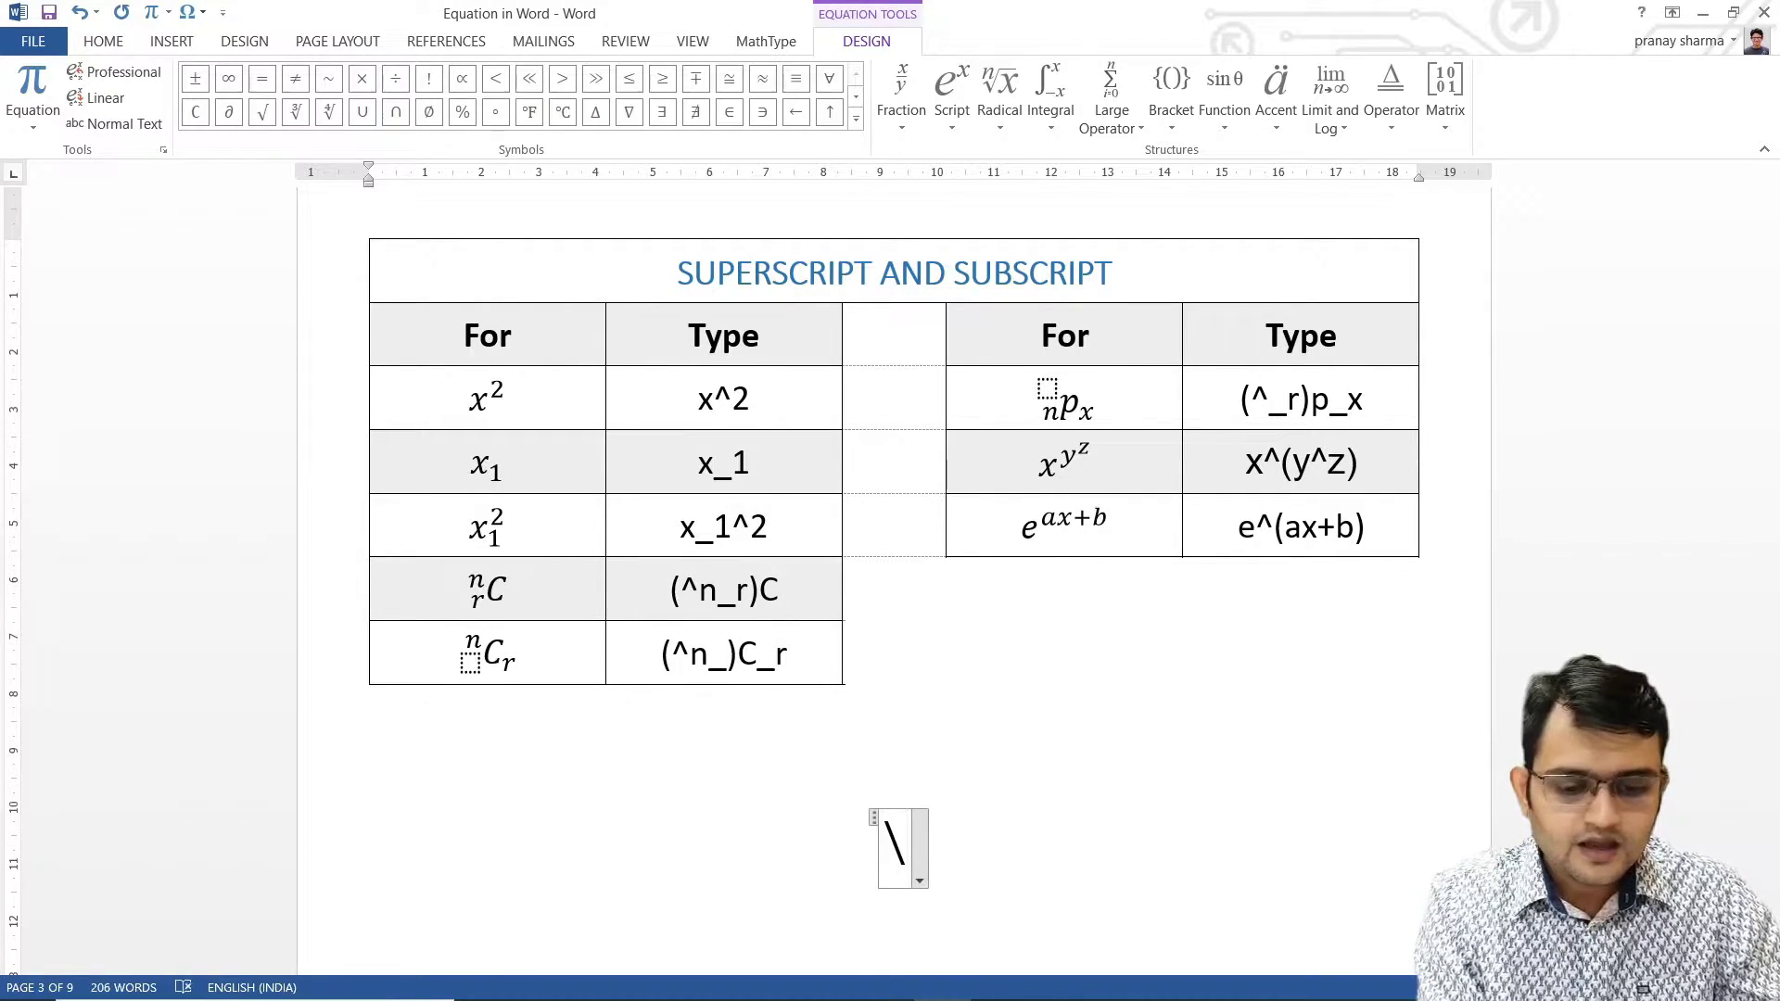
{"action": "type", "text": "sqrt"}
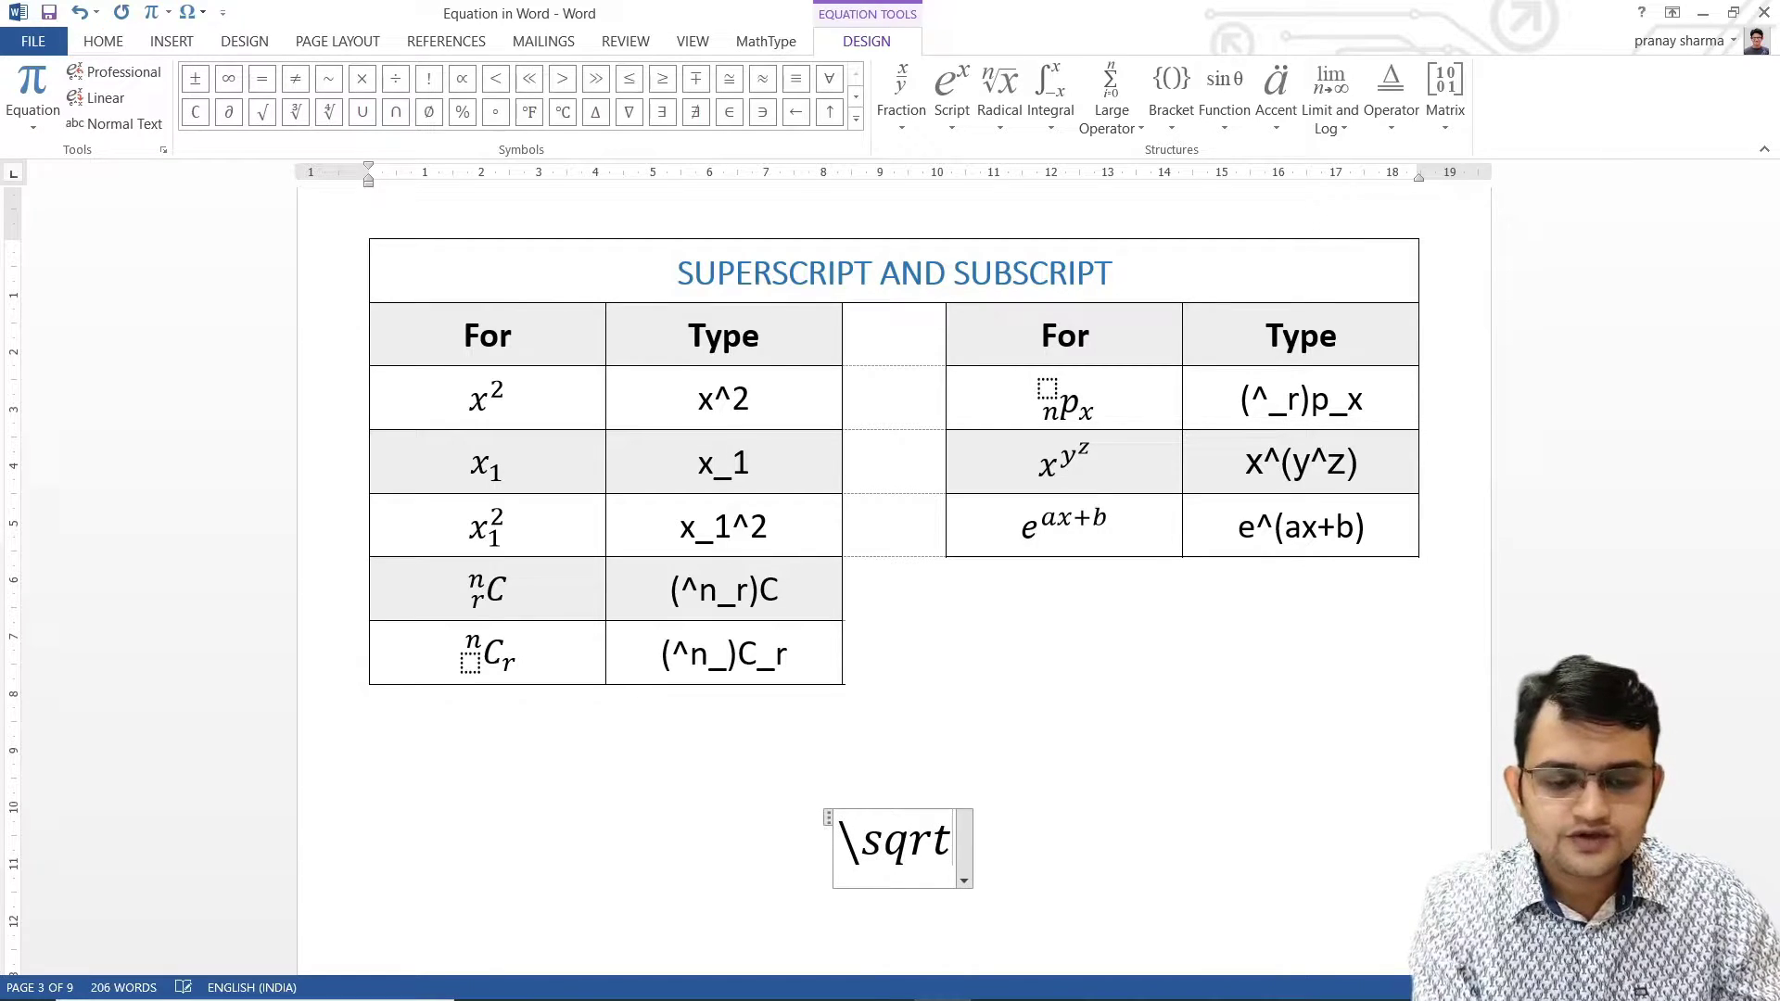
{"action": "key", "text": "space"}
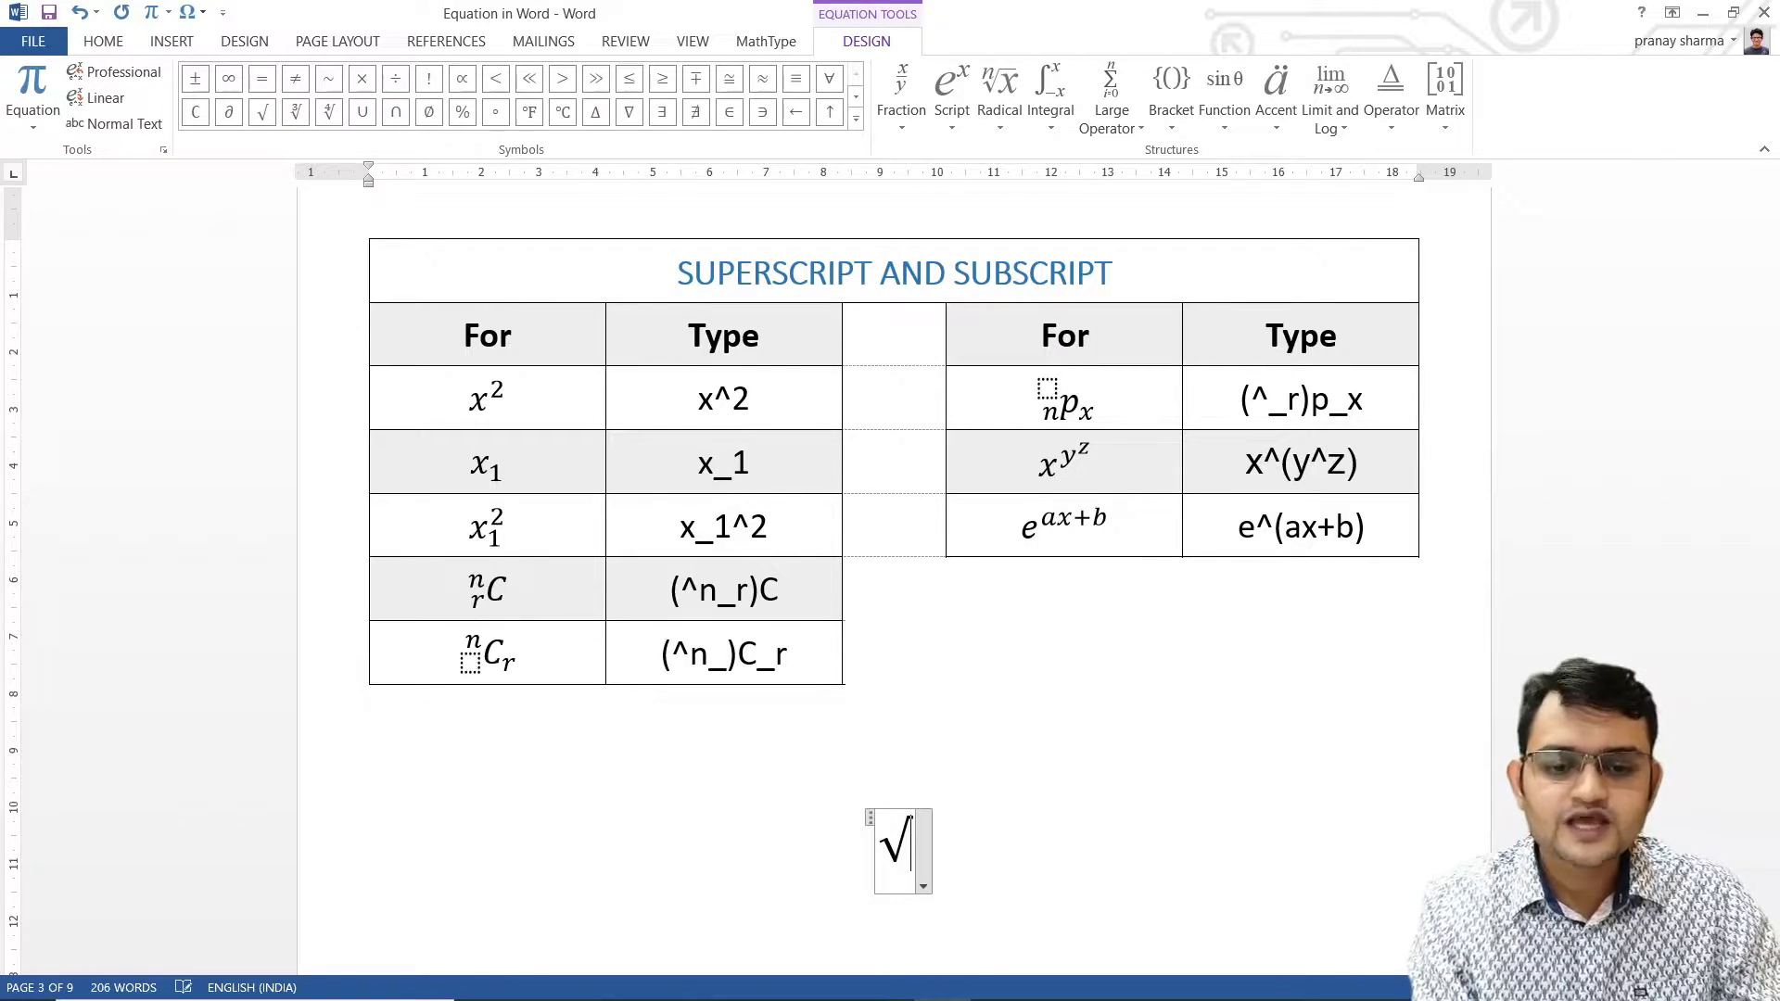
{"action": "key", "text": "space"}
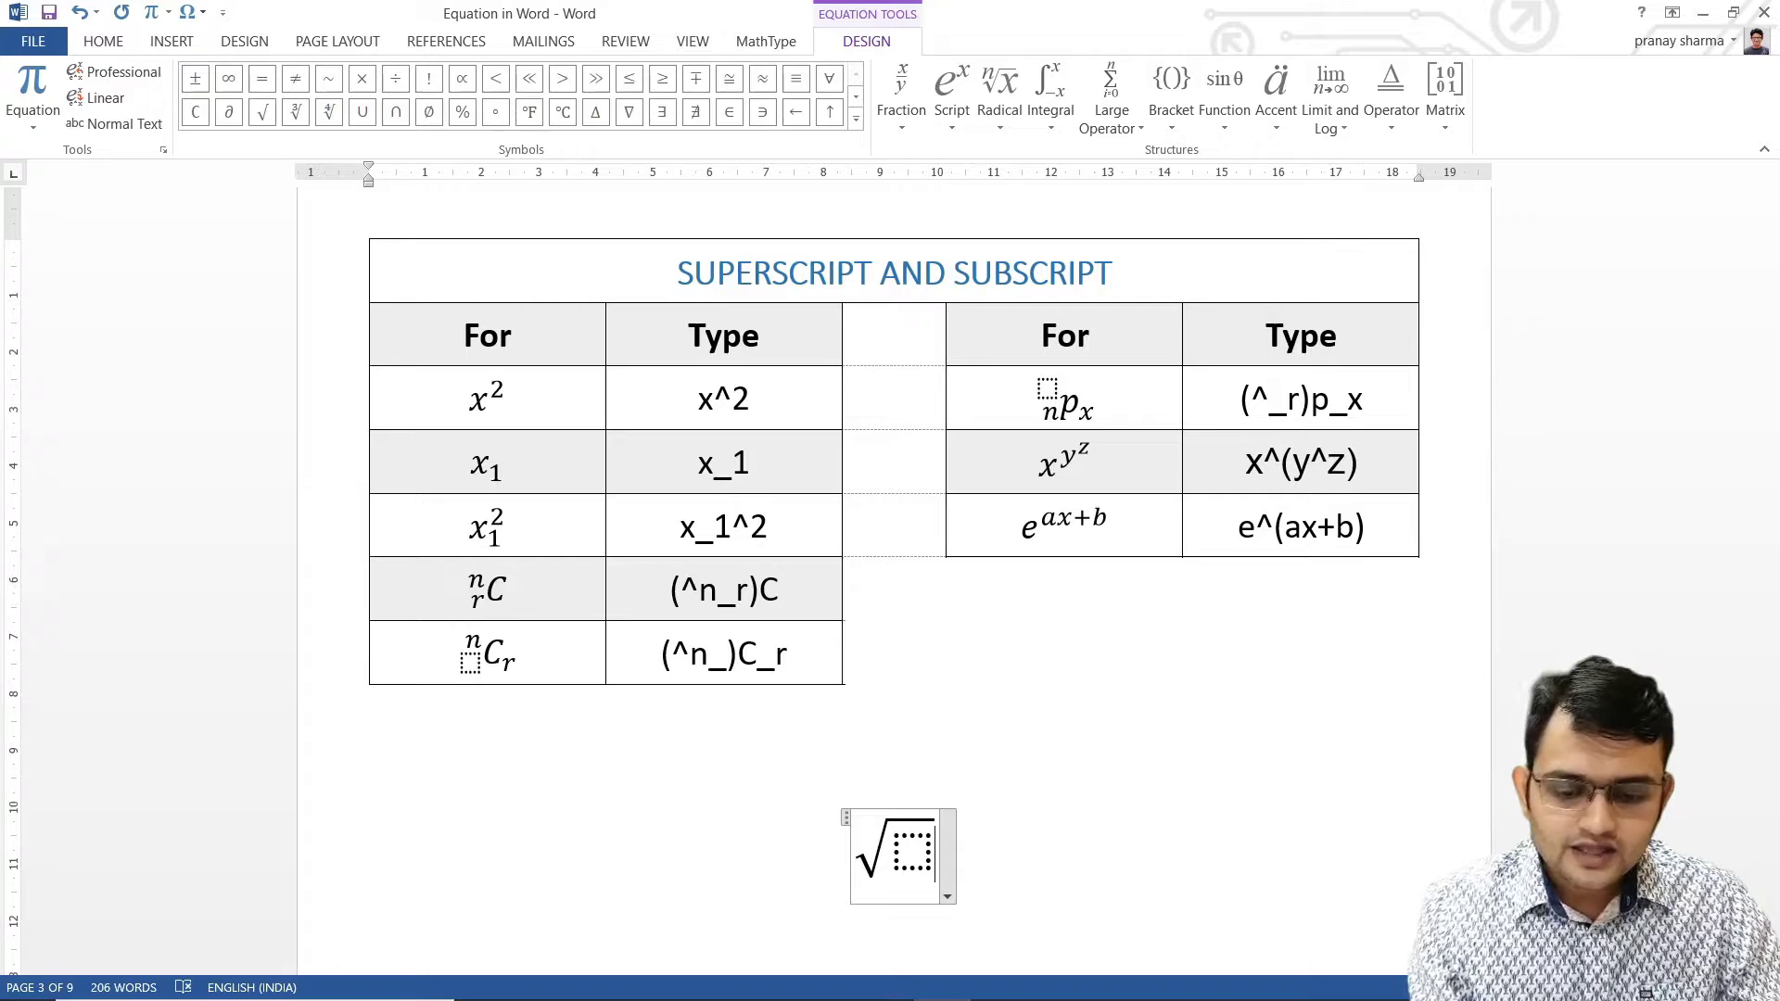
{"action": "key", "text": "Left"}
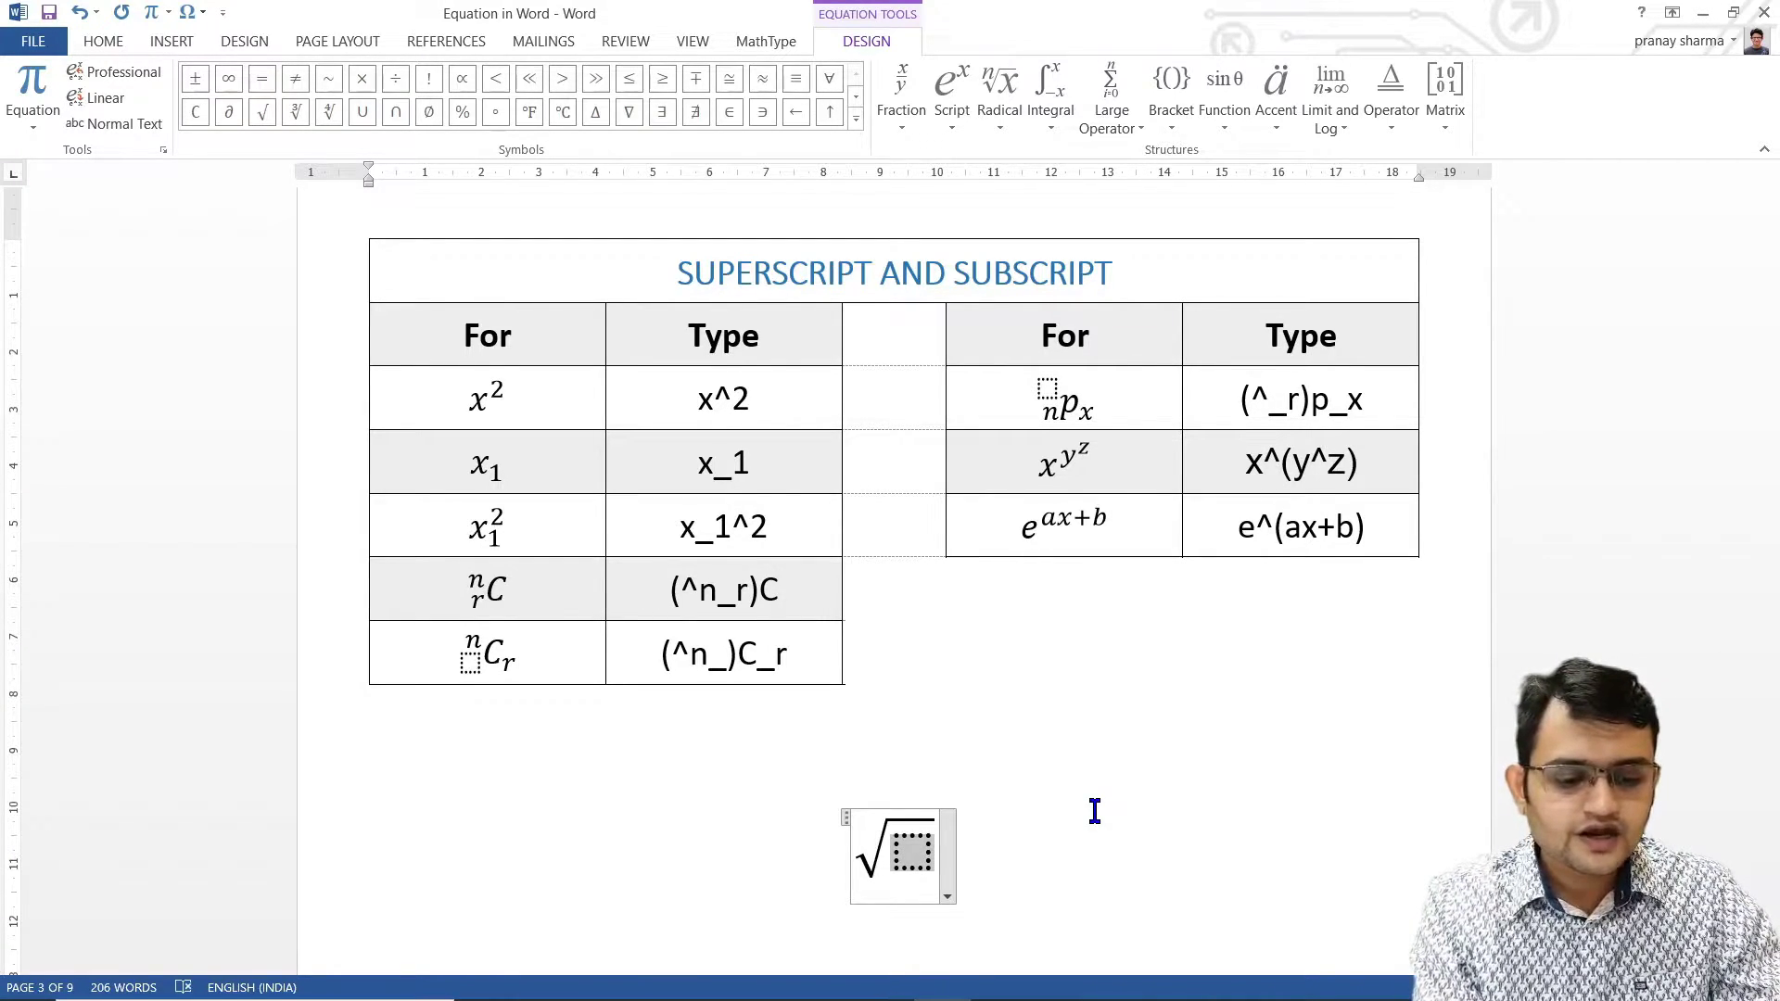
{"action": "type", "text": "x"}
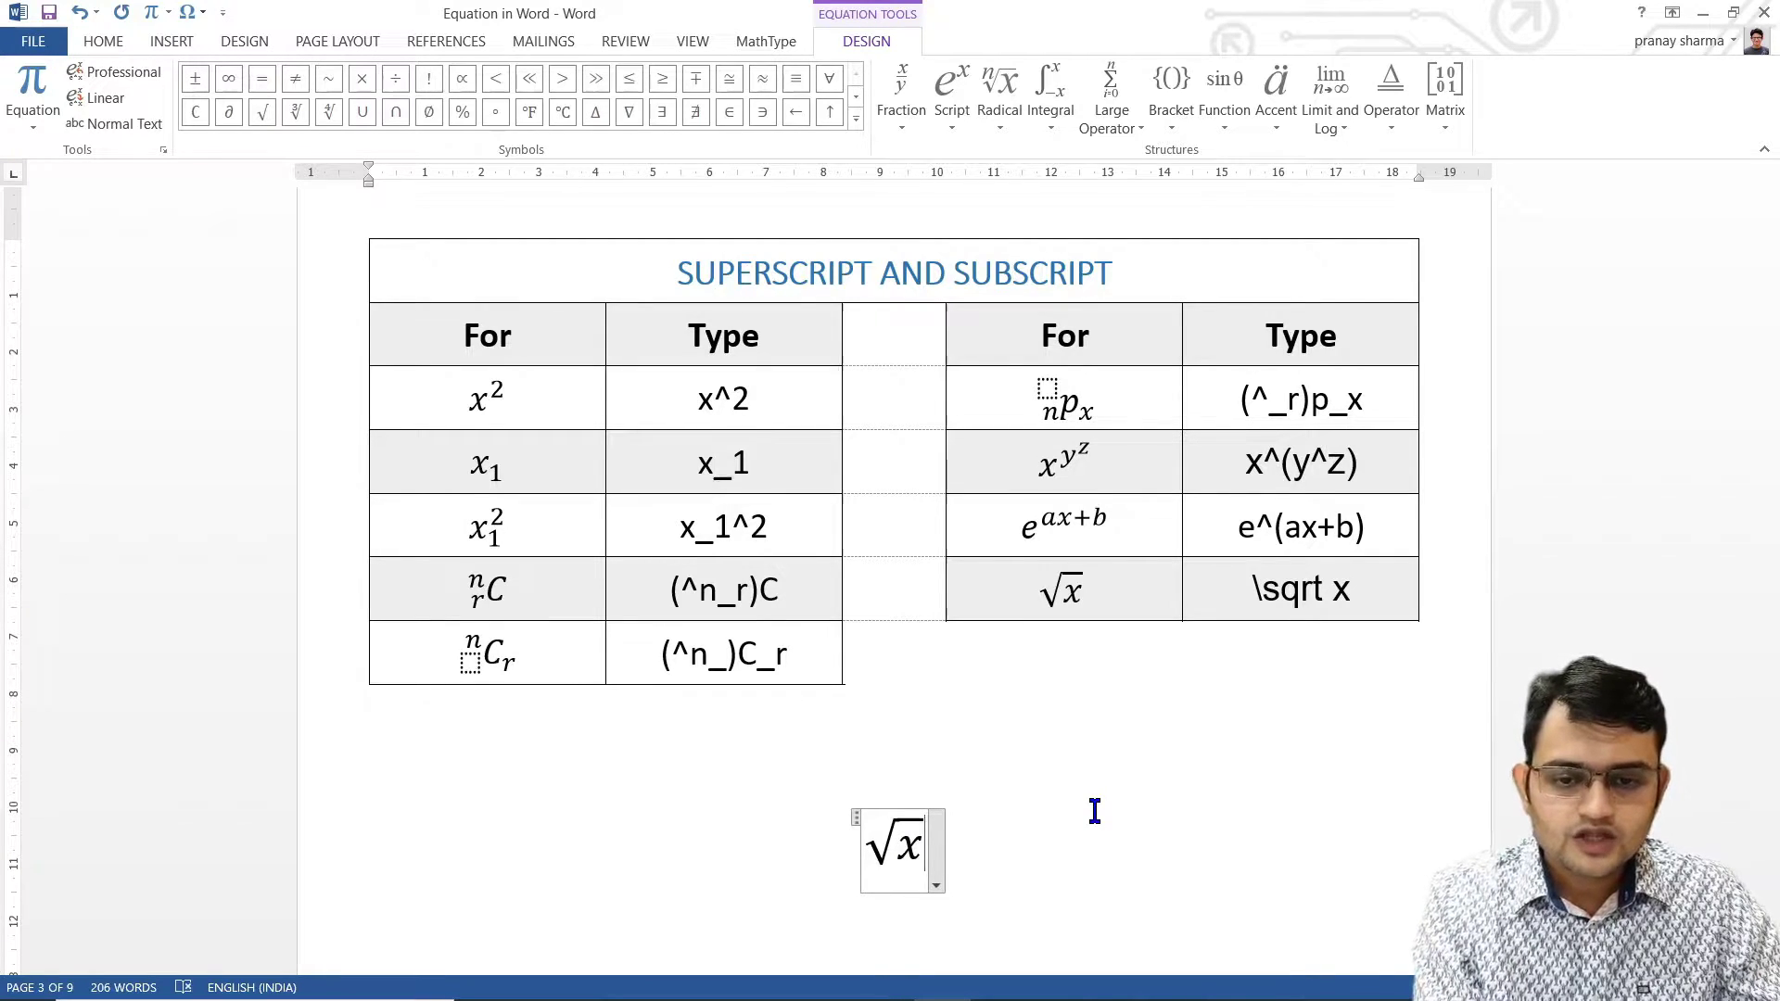
Replace the √x equation with an empty cube root from \cbrt, briefly trying 9 under it.
{"action": "key", "text": "ctrl+a"}
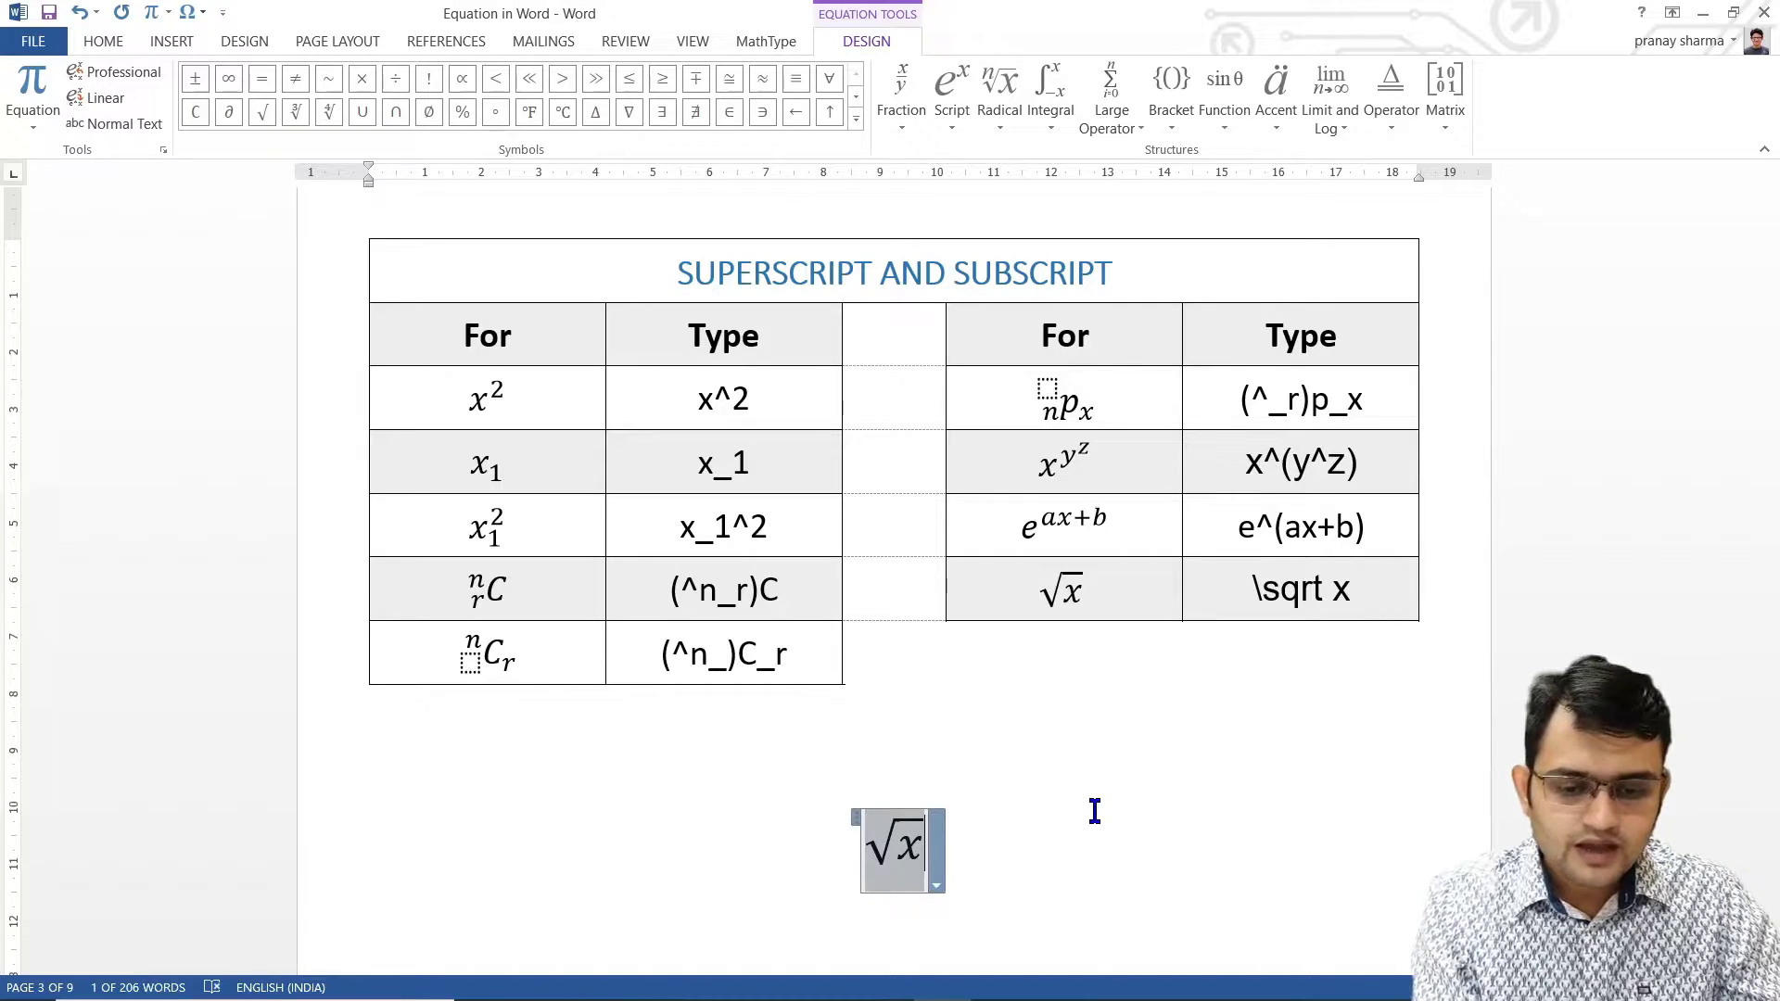
{"action": "type", "text": "\\"}
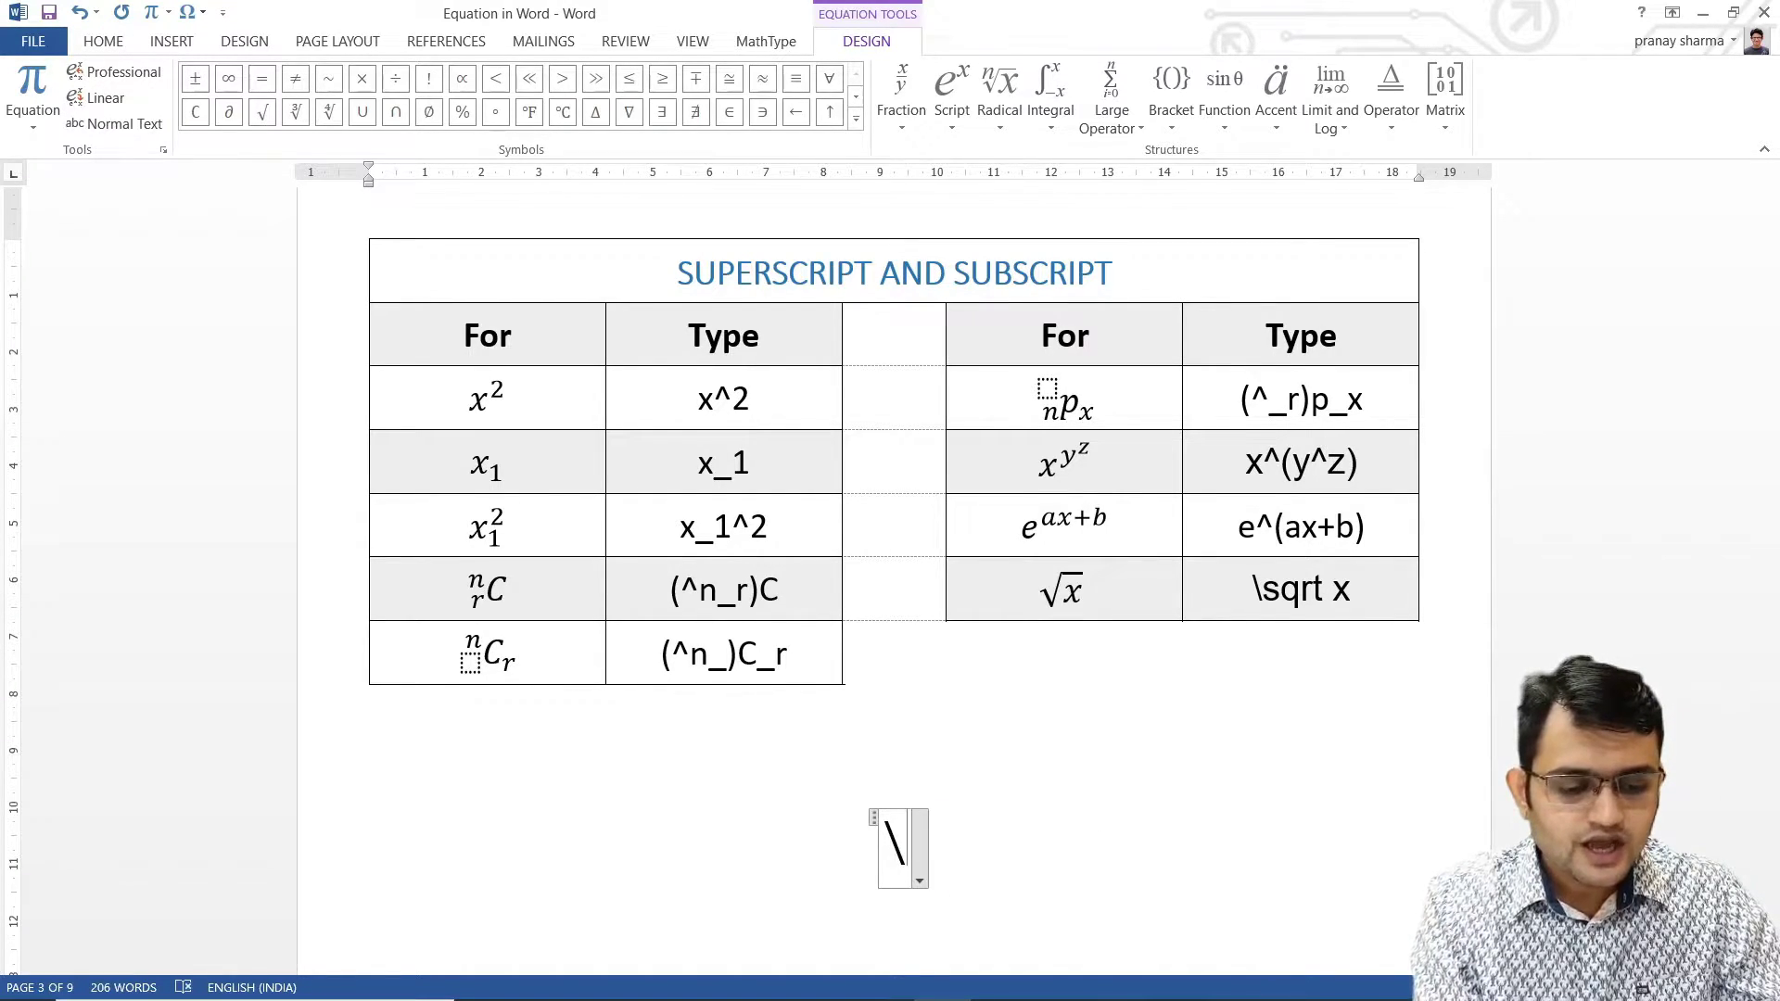
{"action": "type", "text": "cbrt"}
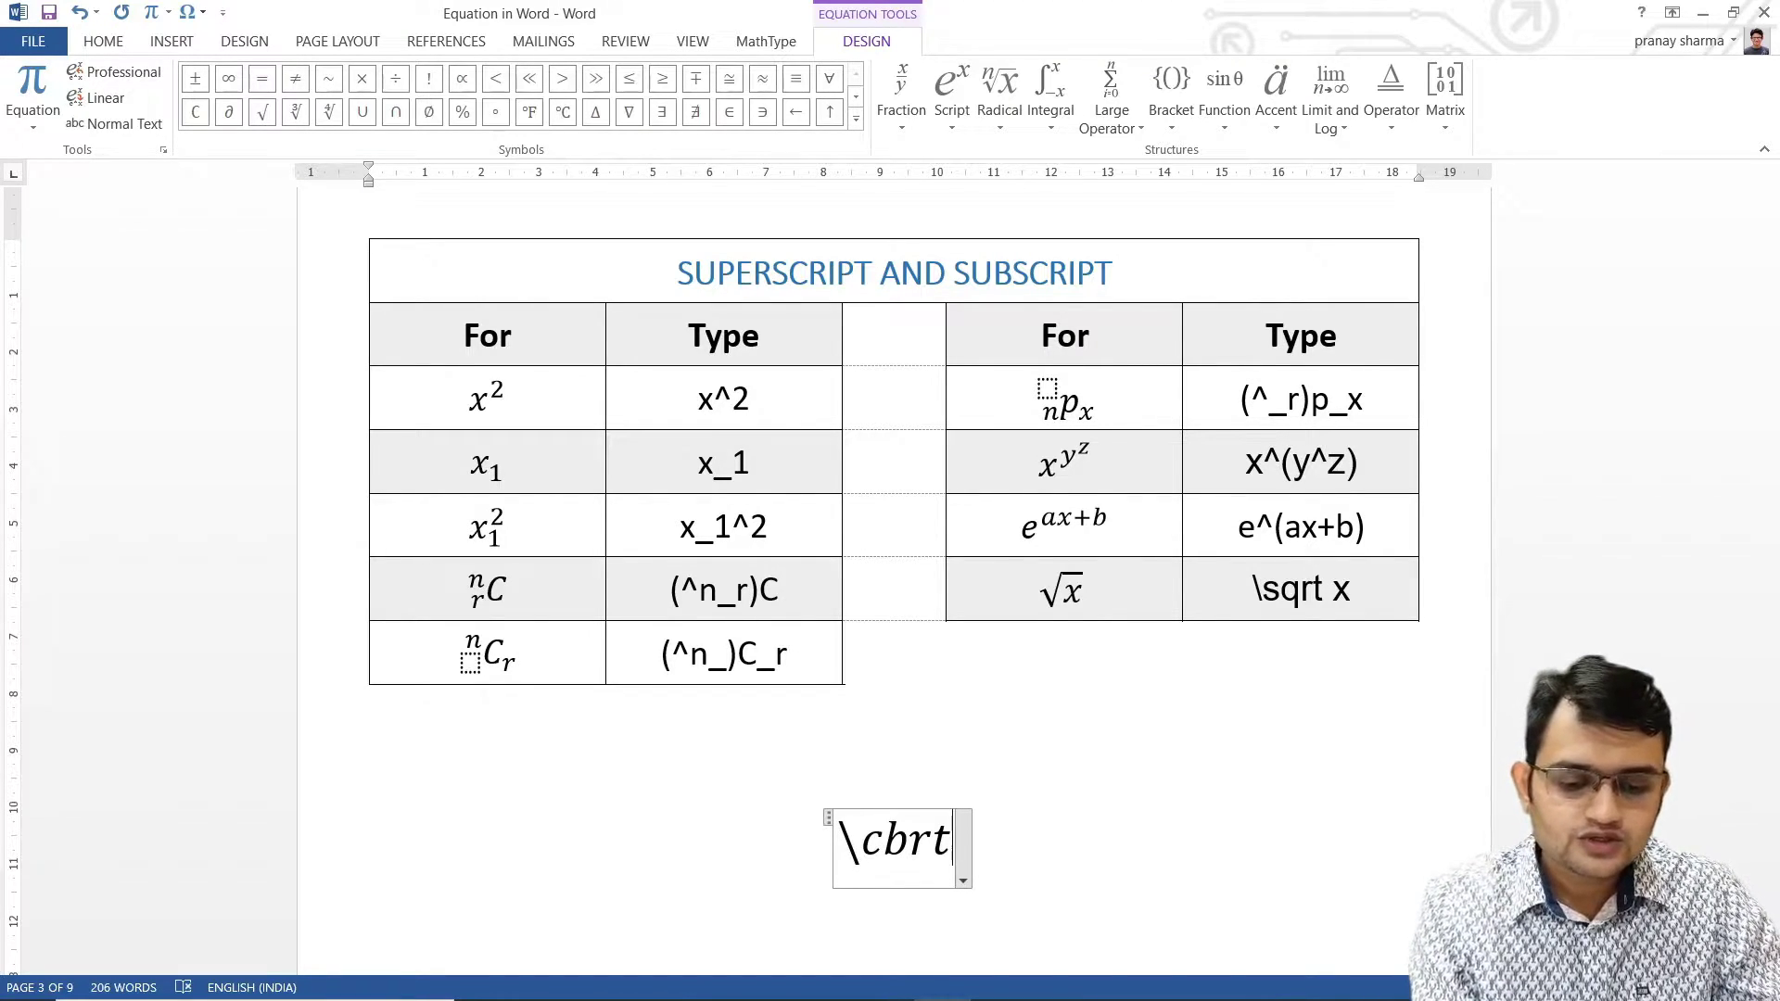
{"action": "key", "text": "space"}
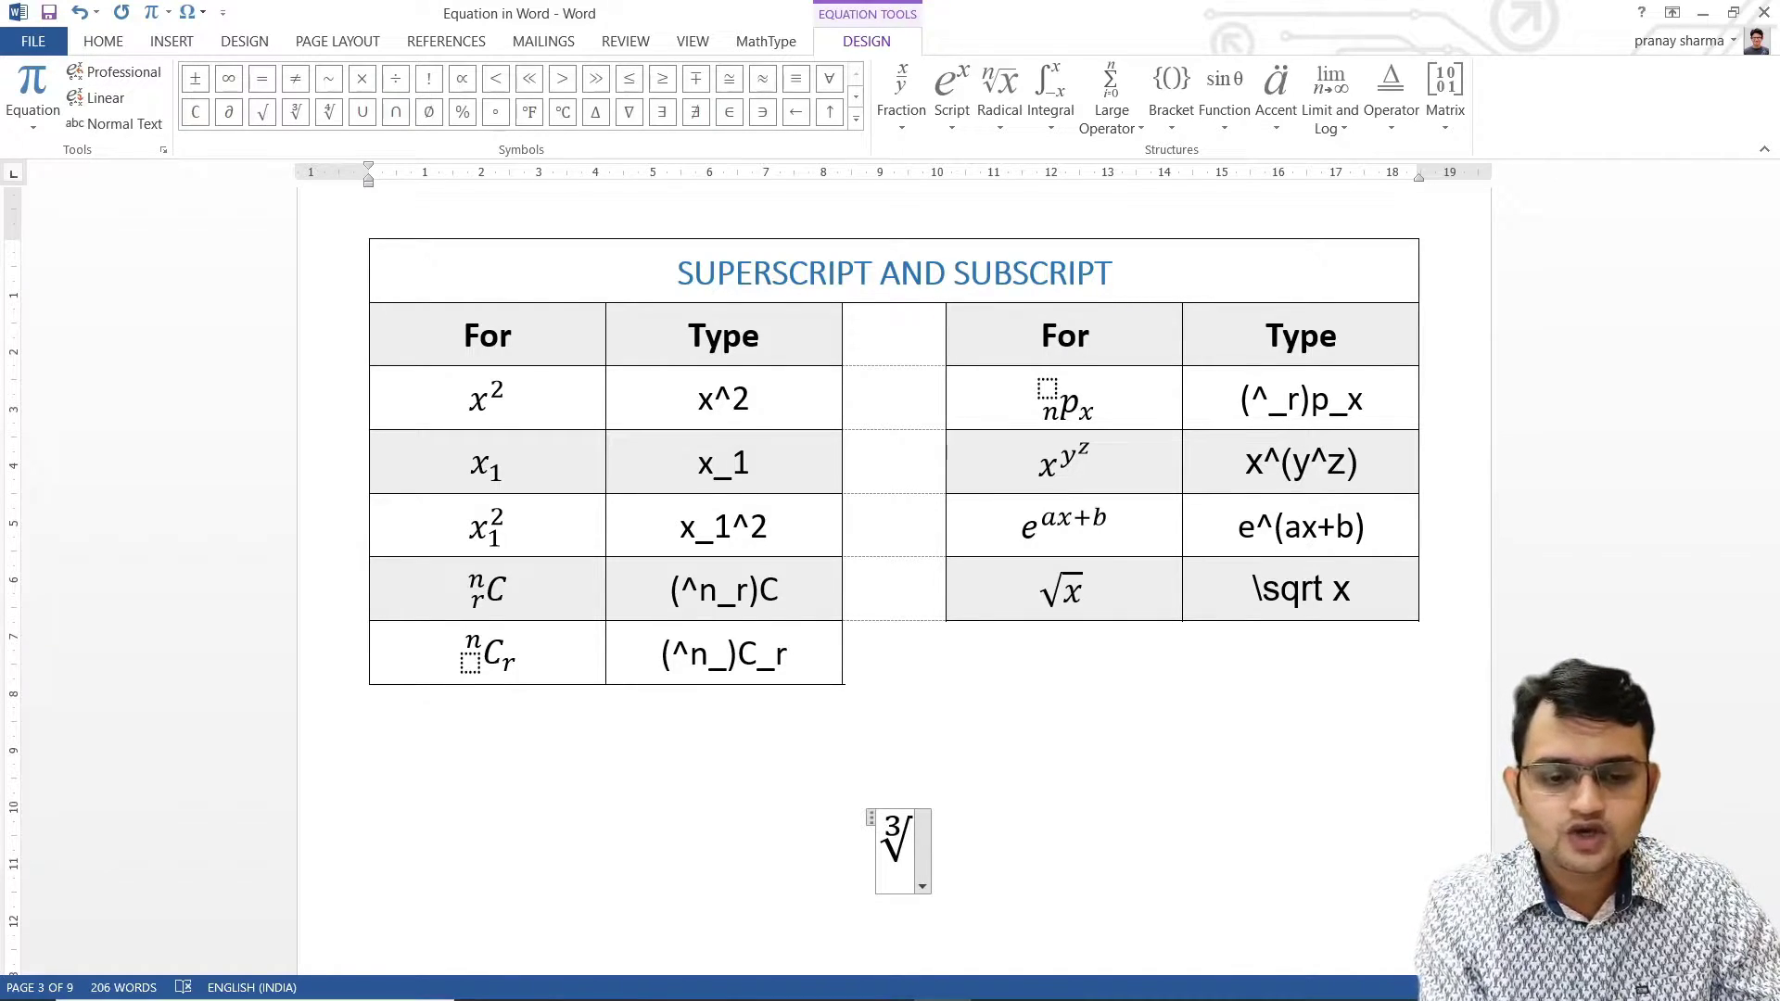
{"action": "key", "text": "space"}
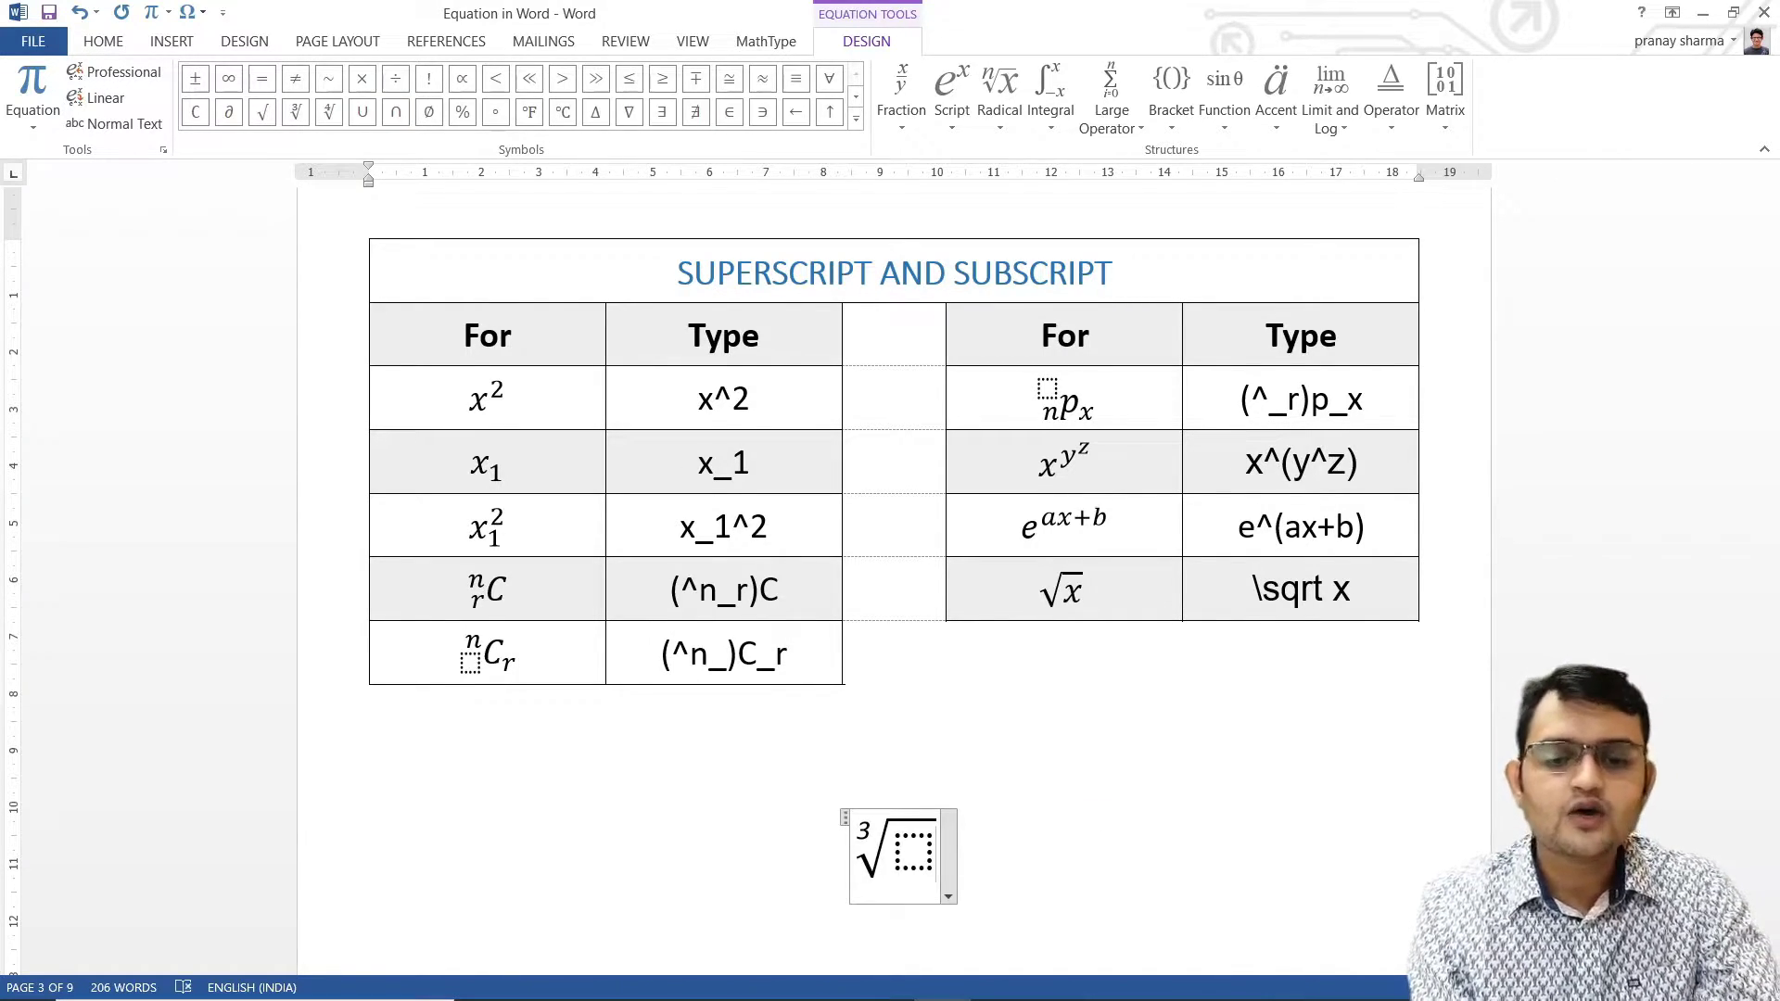
{"action": "key", "text": "Left"}
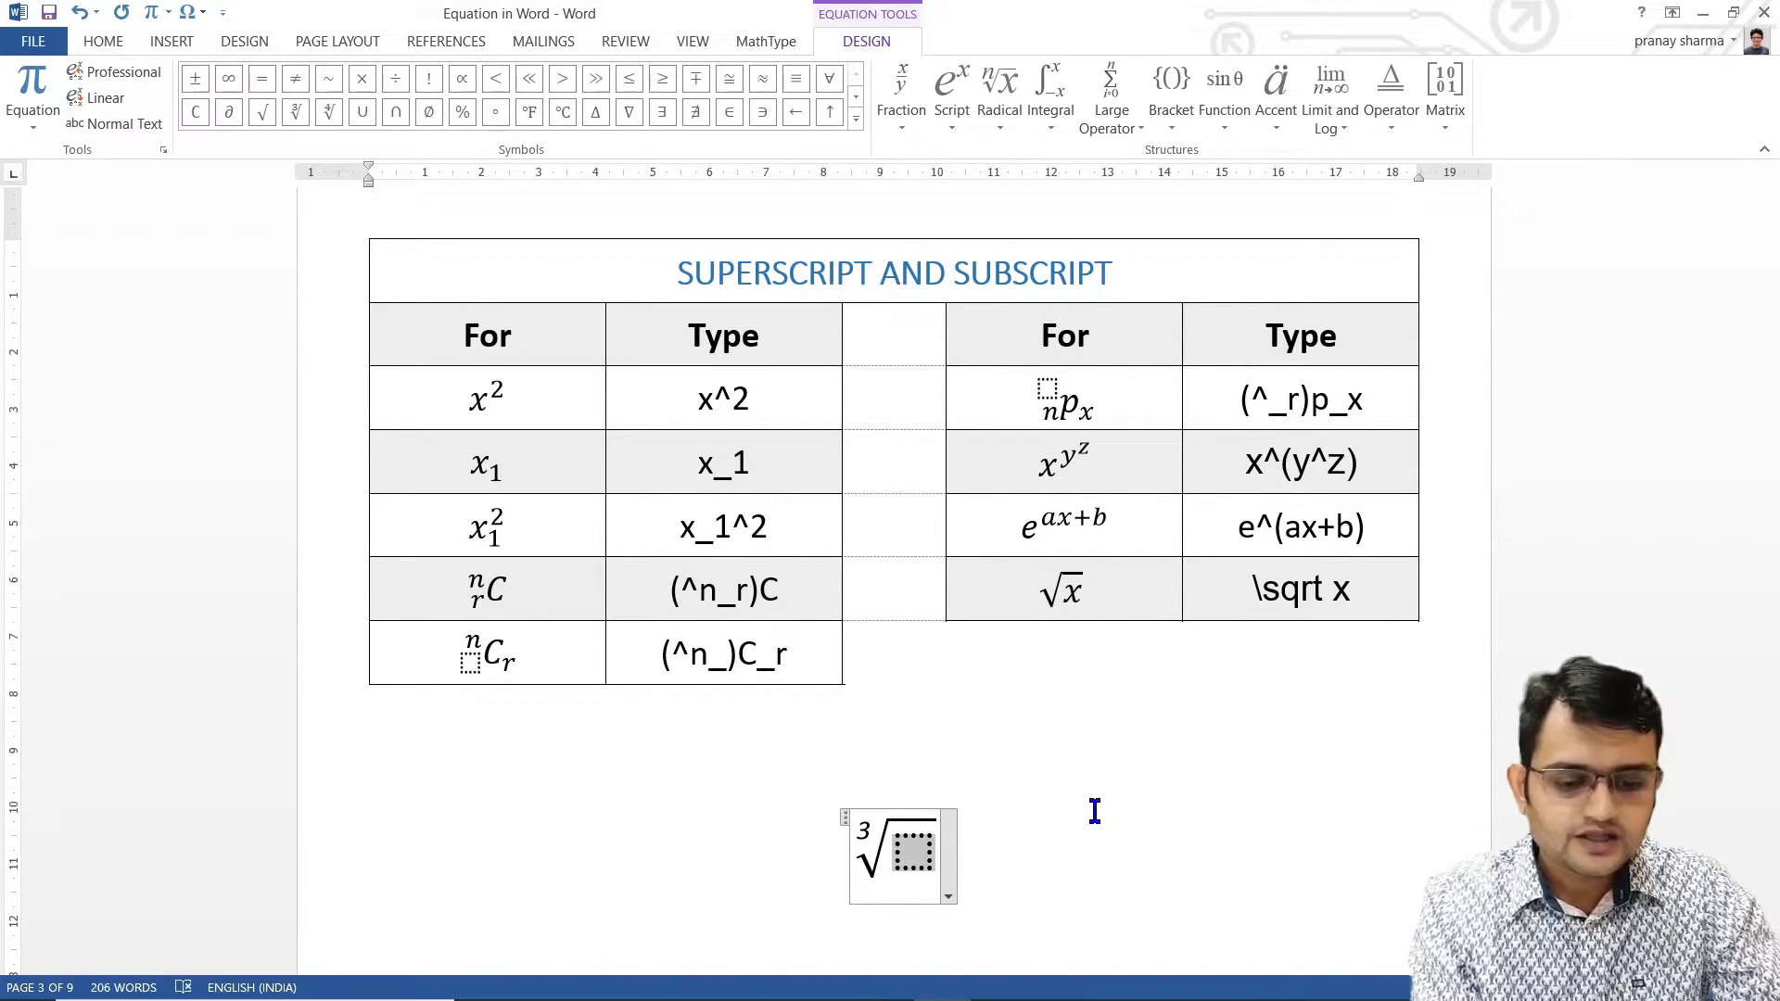
{"action": "type", "text": "9"}
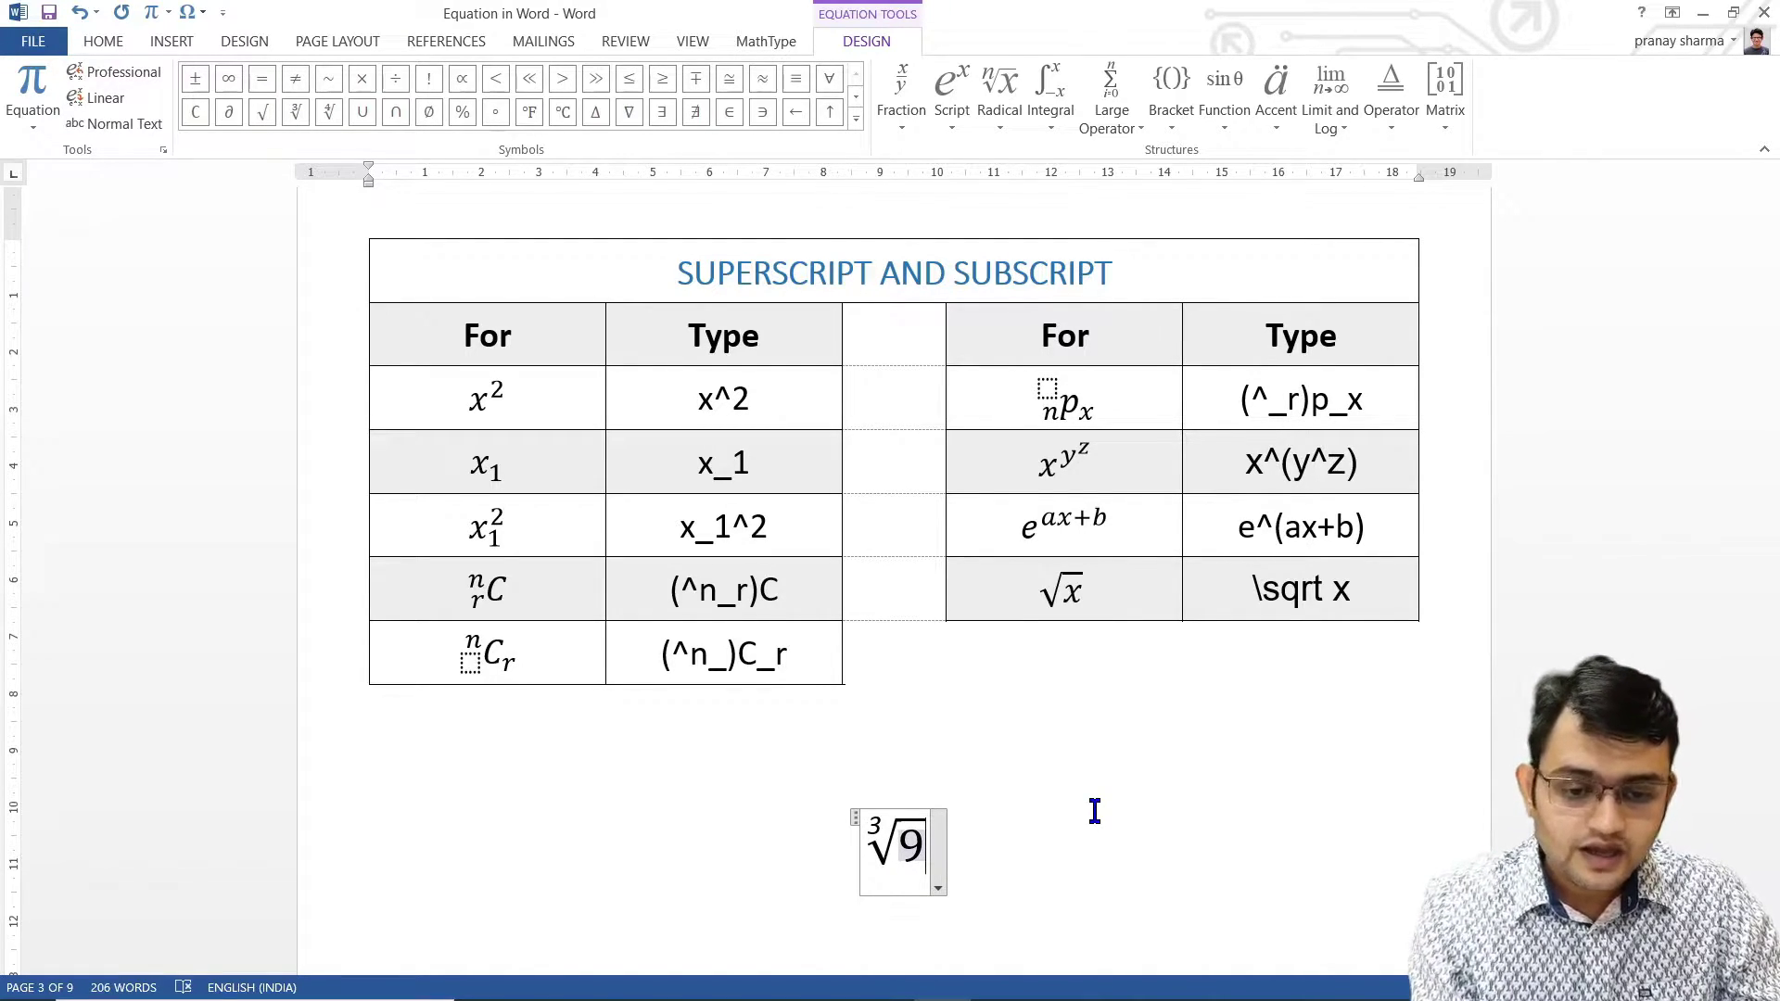
{"action": "key", "text": "BackSpace"}
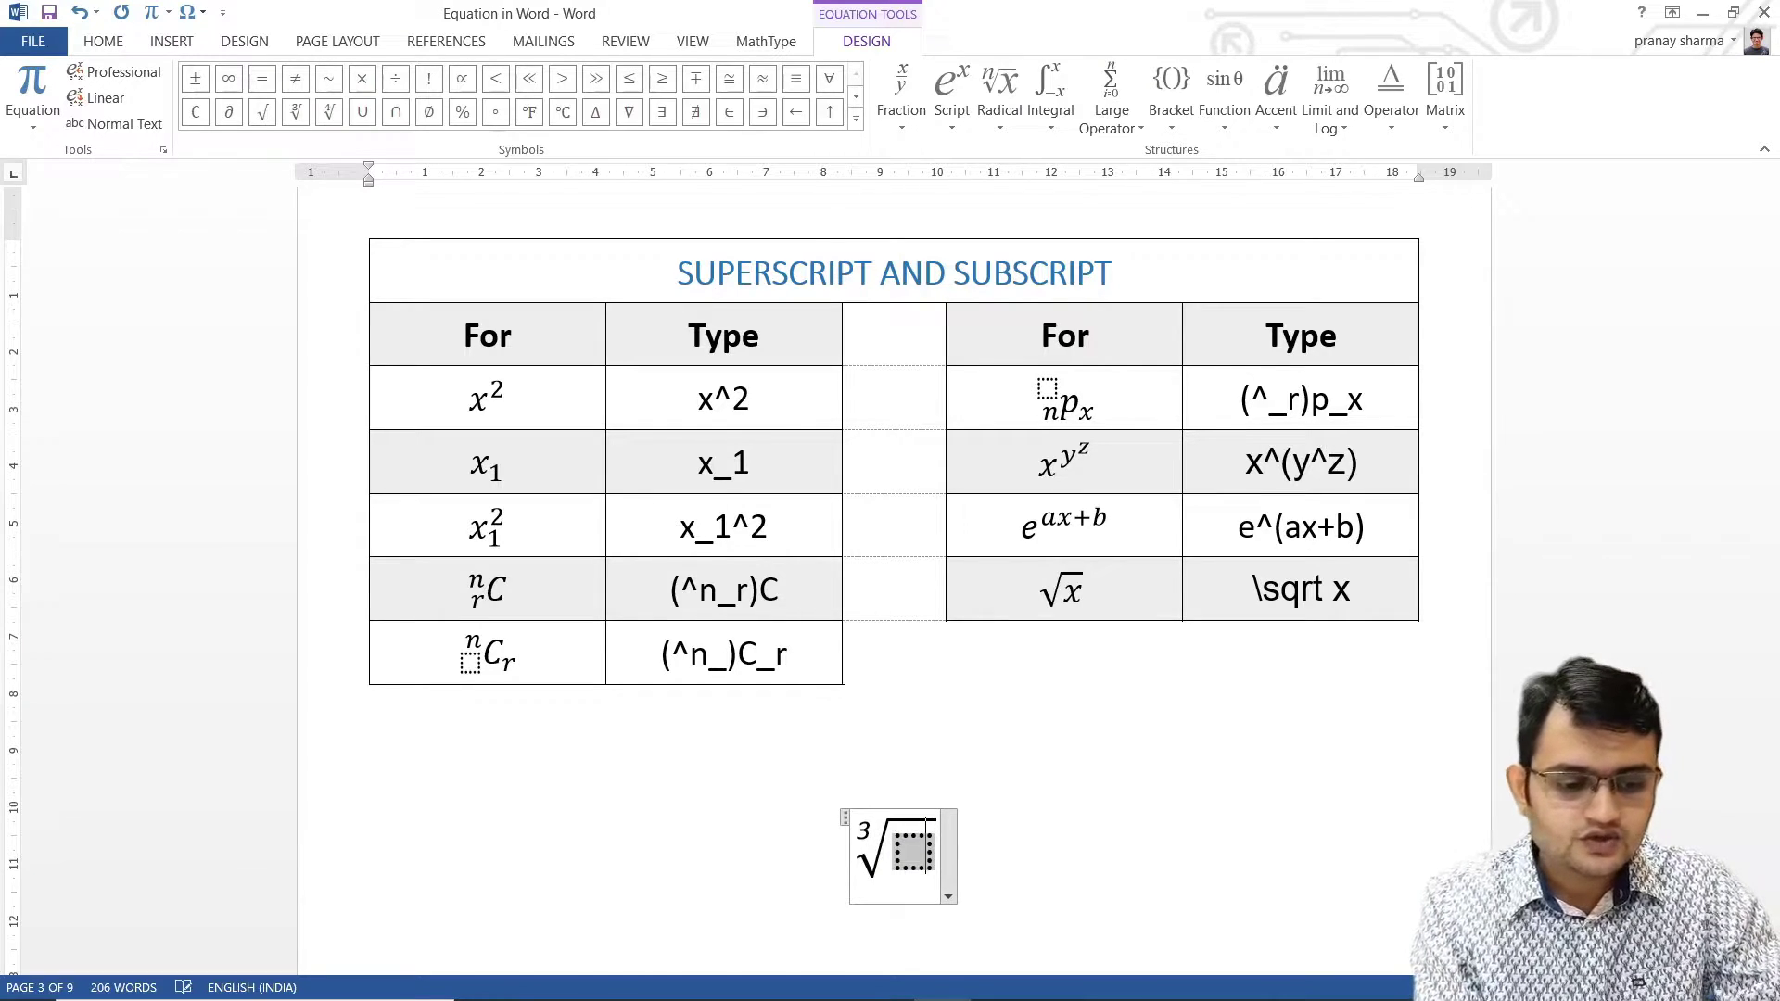
Enter 27 = 3 under the cube root, then delete the whole equation.
{"action": "type", "text": "27 "}
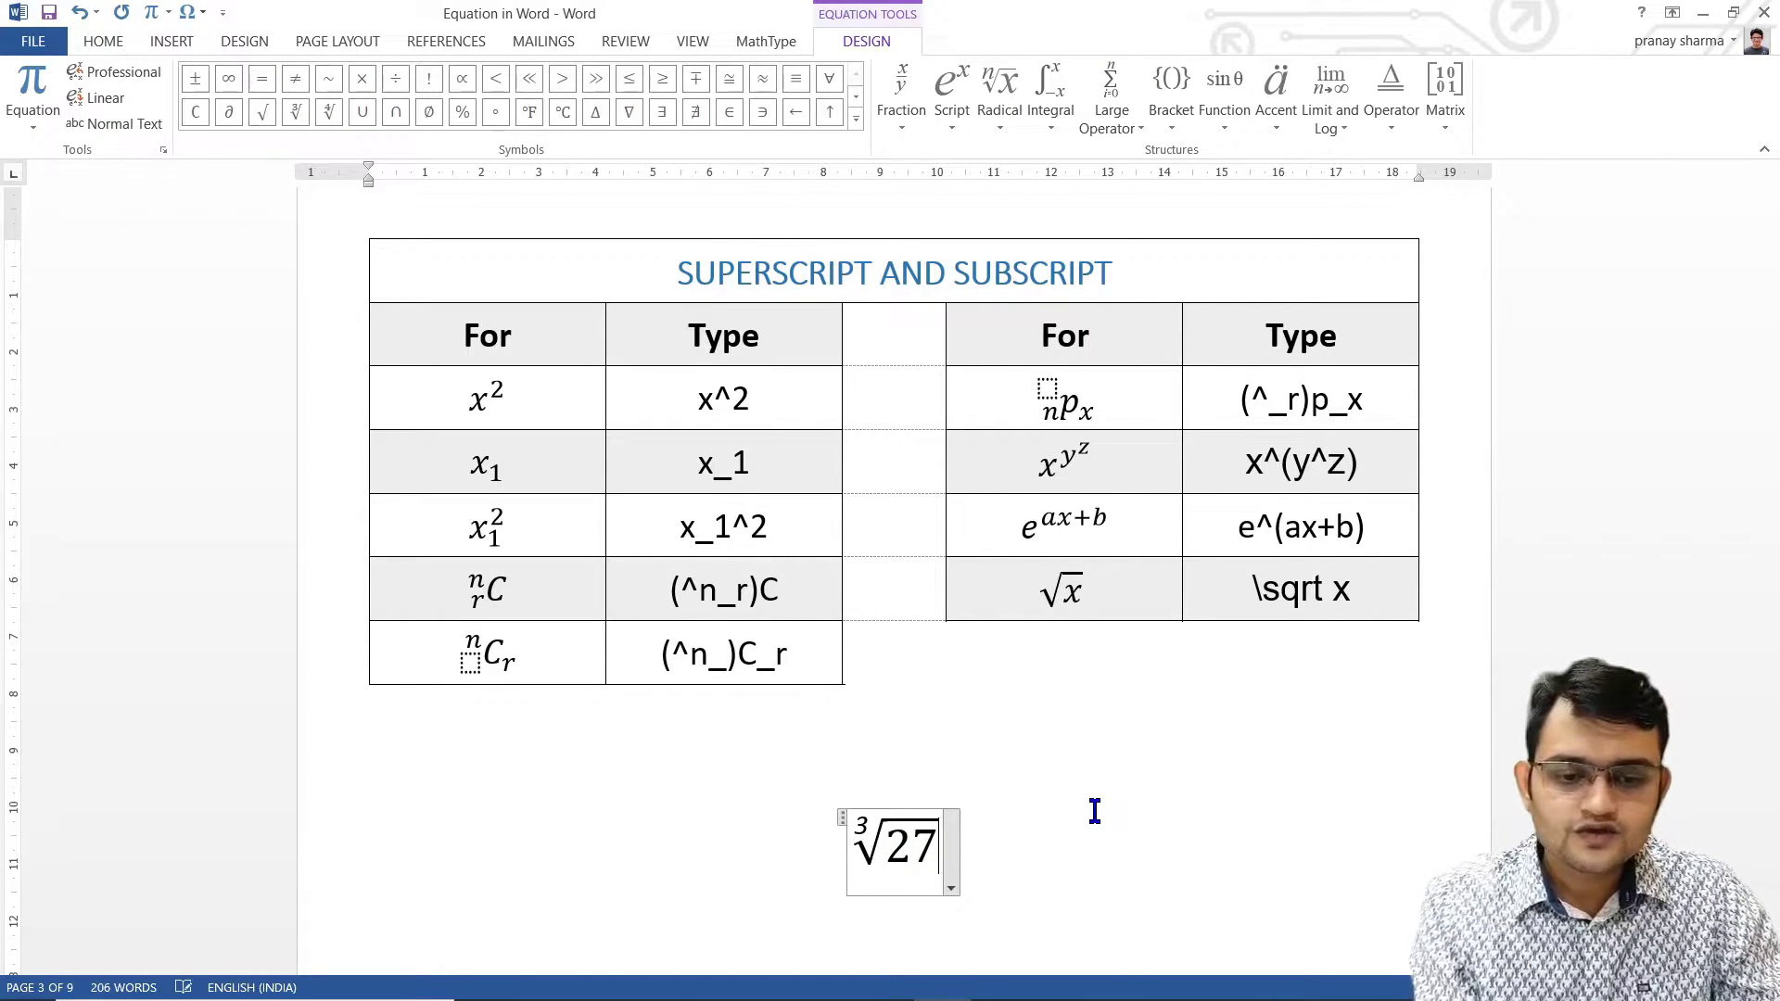
{"action": "type", "text": "="}
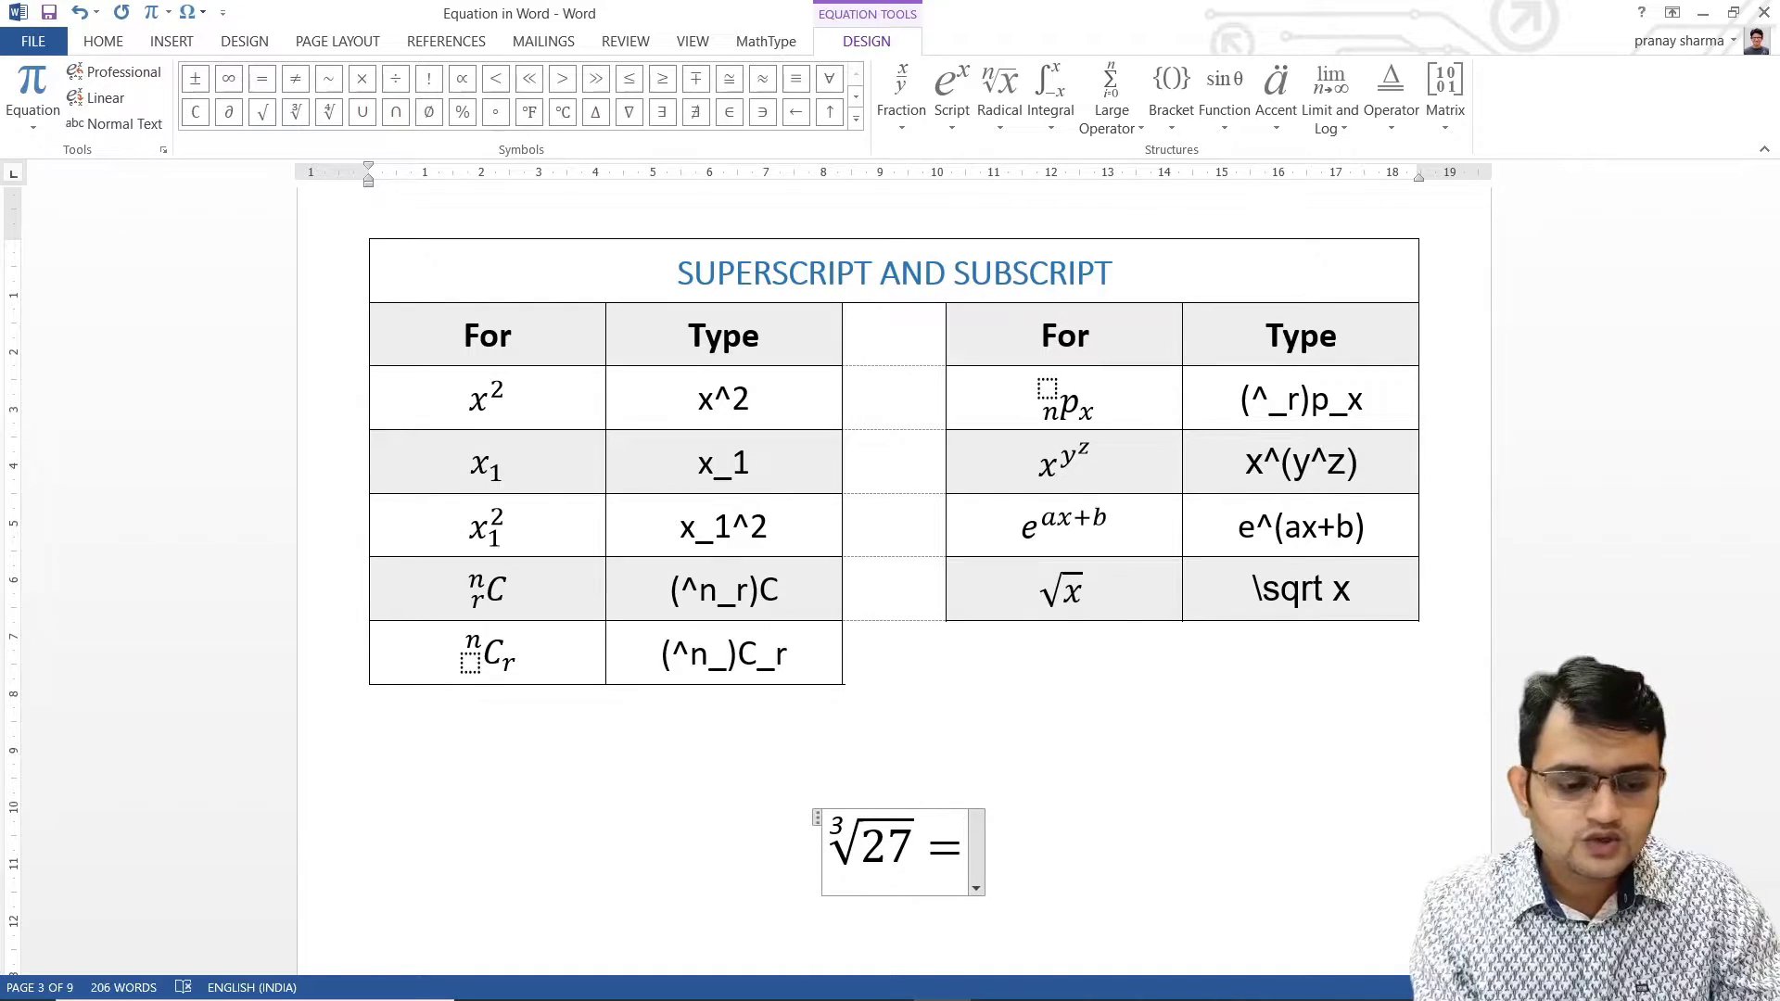
{"action": "type", "text": " 3"}
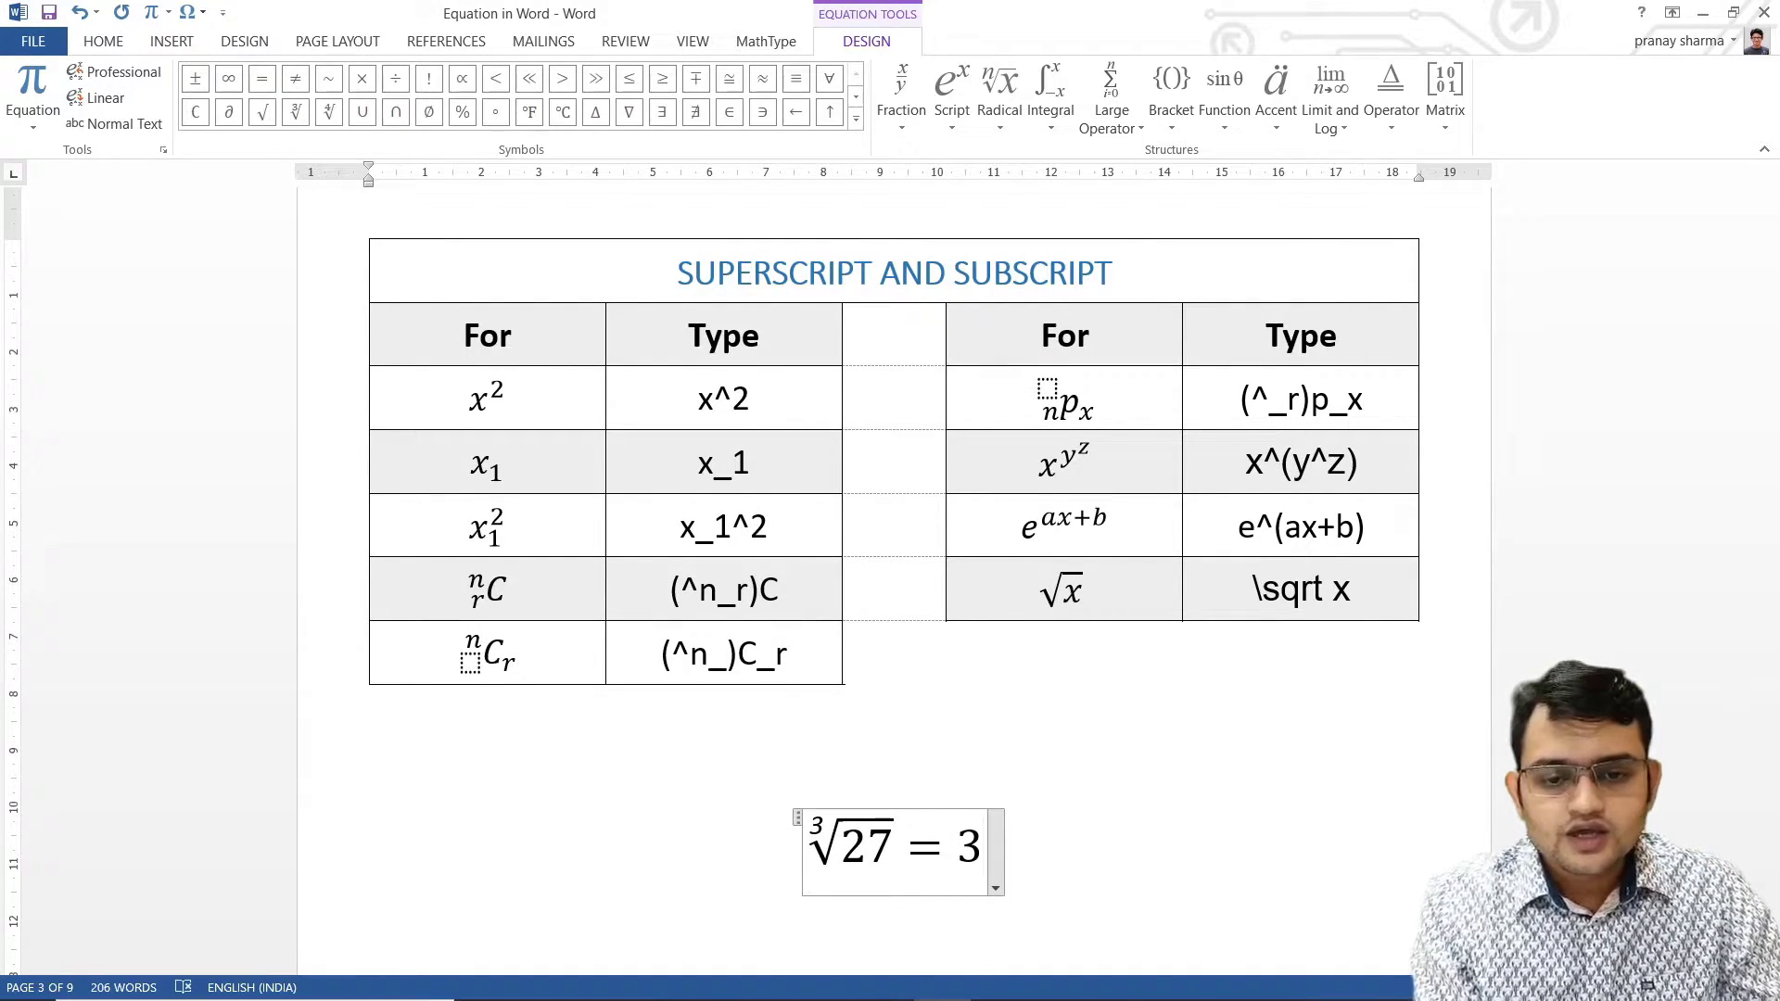
{"action": "key", "text": "BackSpace"}
{"action": "key", "text": "BackSpace"}
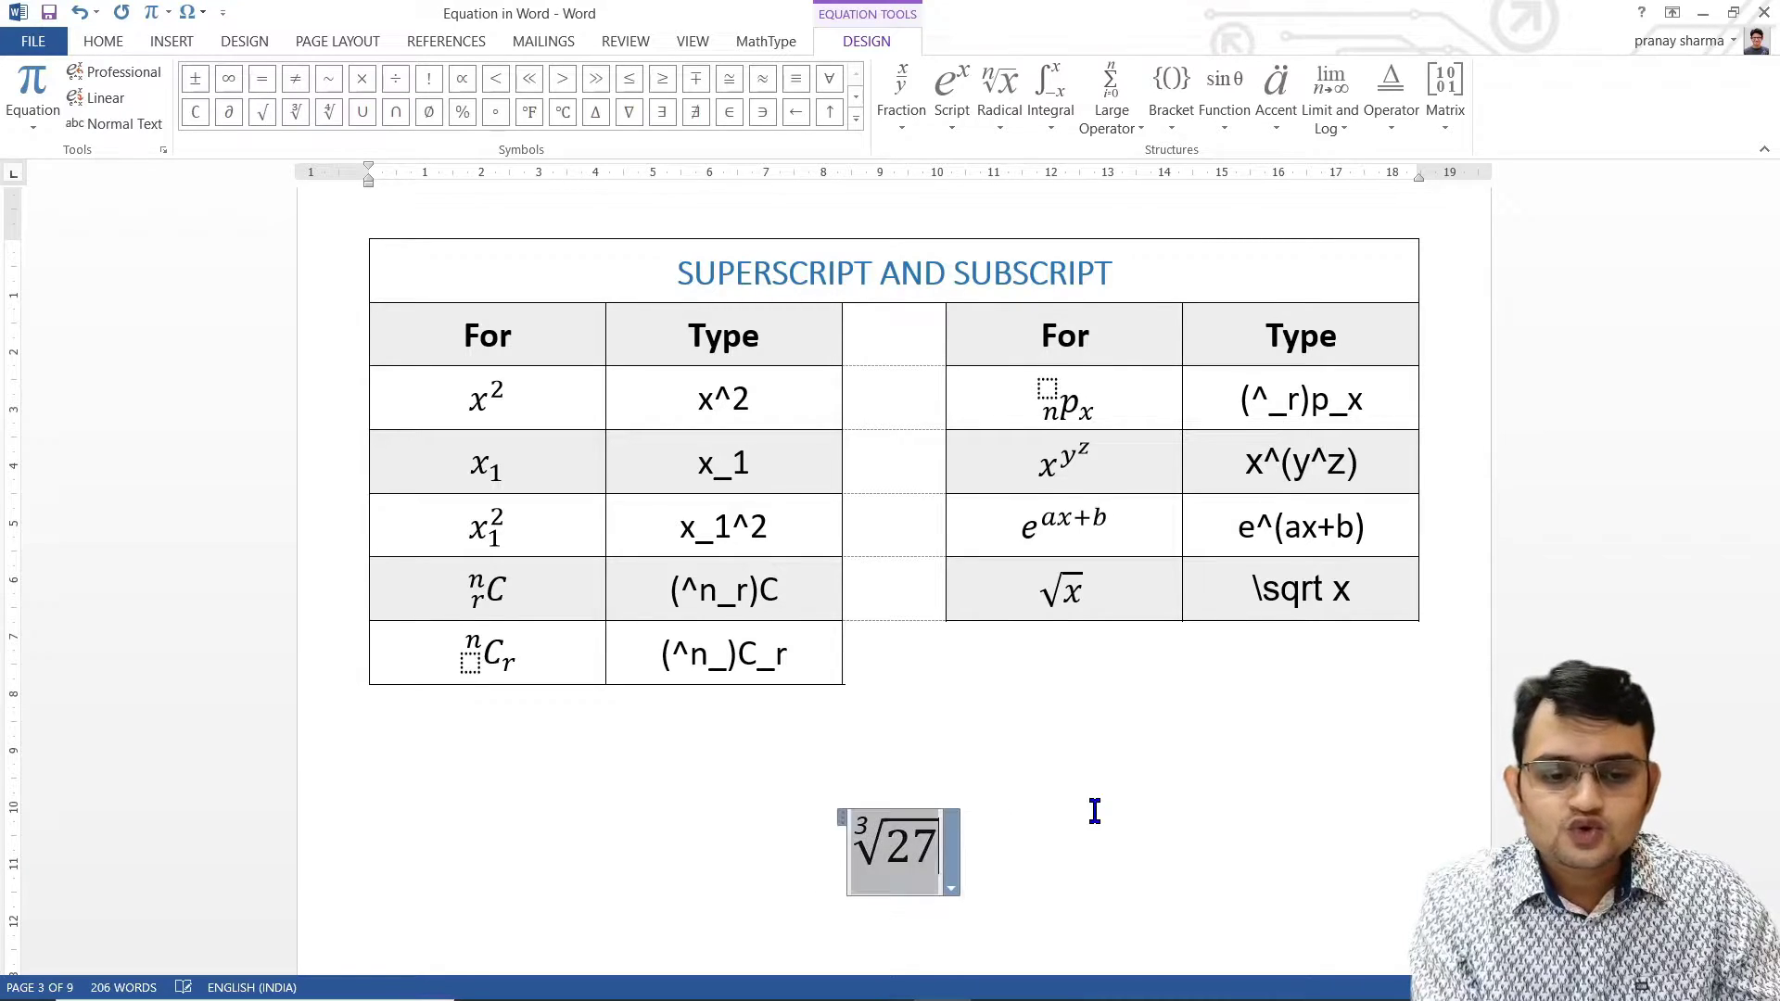
{"action": "key", "text": "BackSpace"}
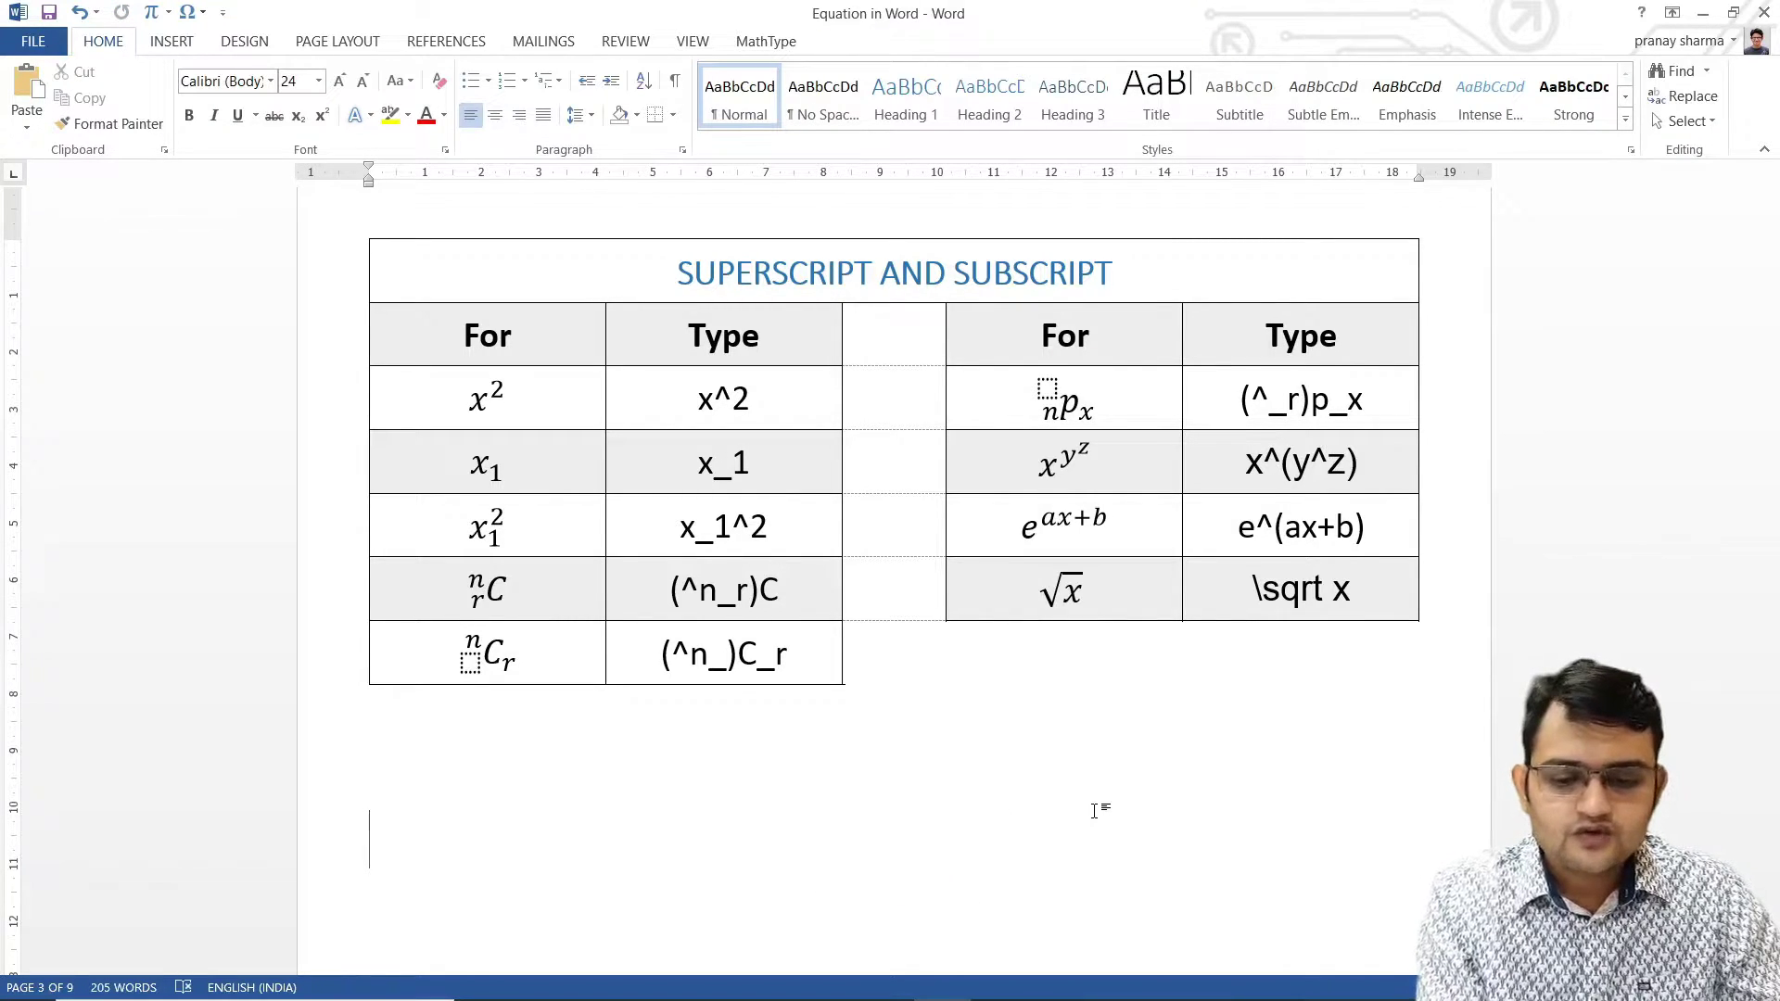
Insert a new equation and type \sqrt(n&(a+b)) in linear format.
{"action": "key", "text": "alt+equal"}
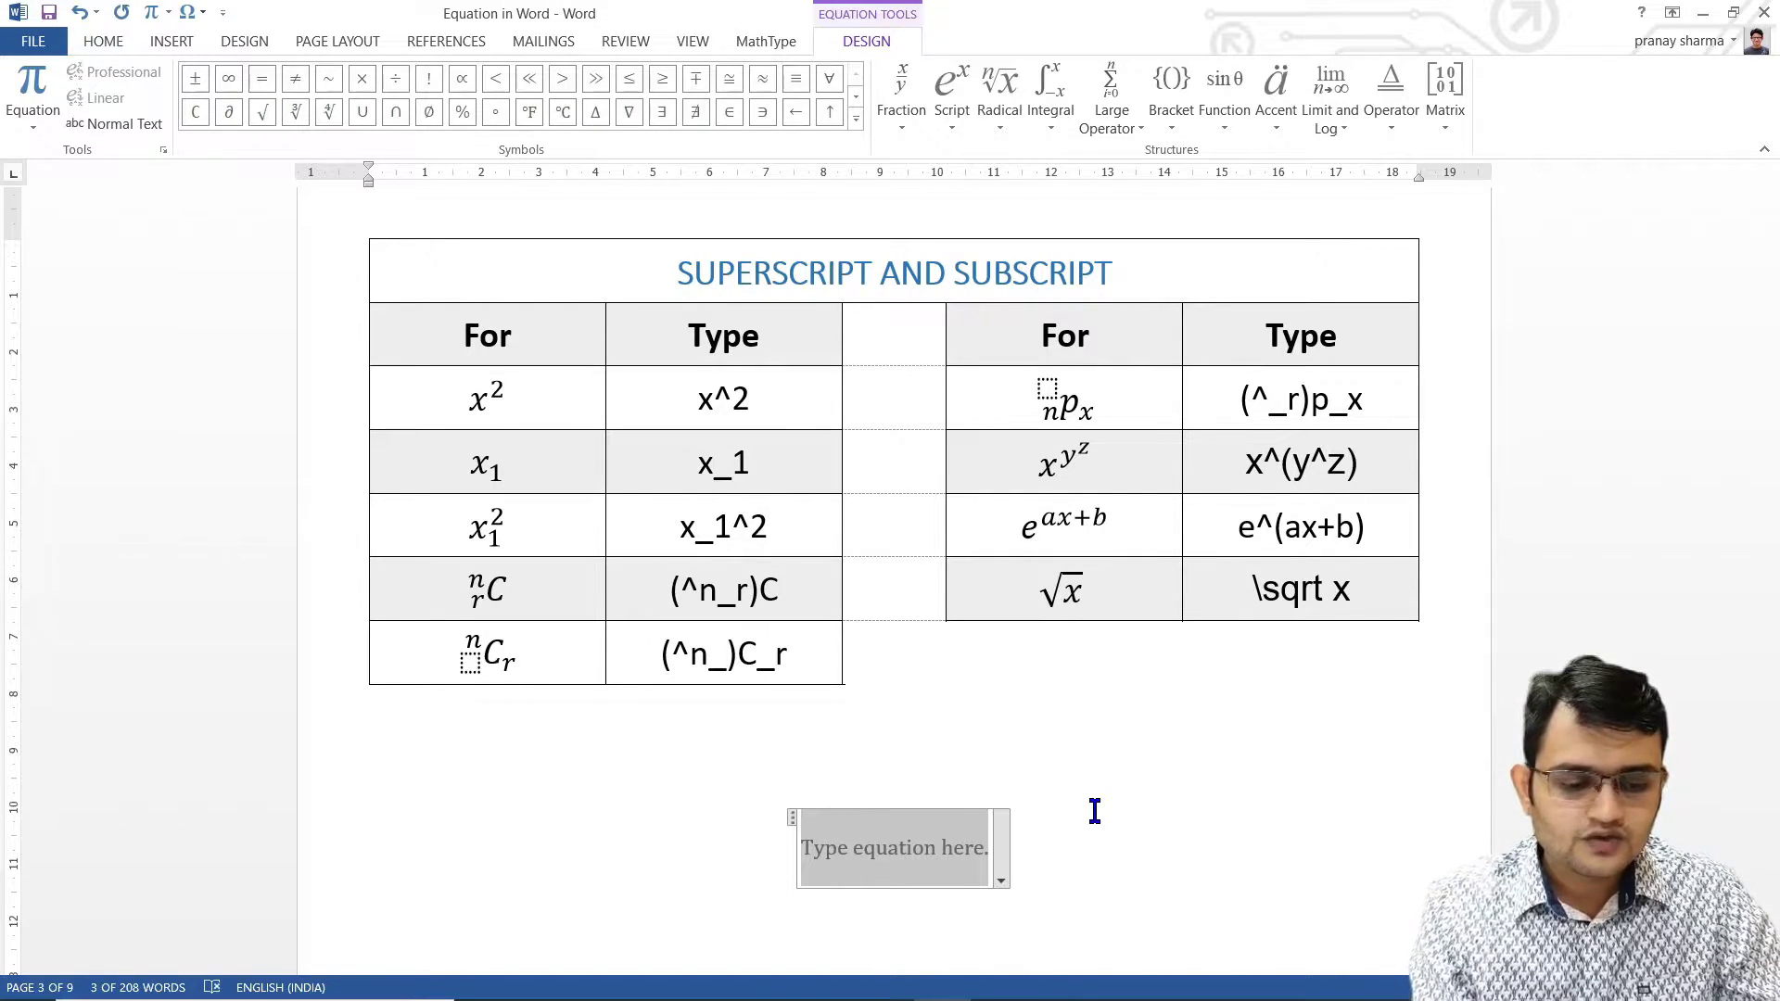
{"action": "type", "text": "\\"}
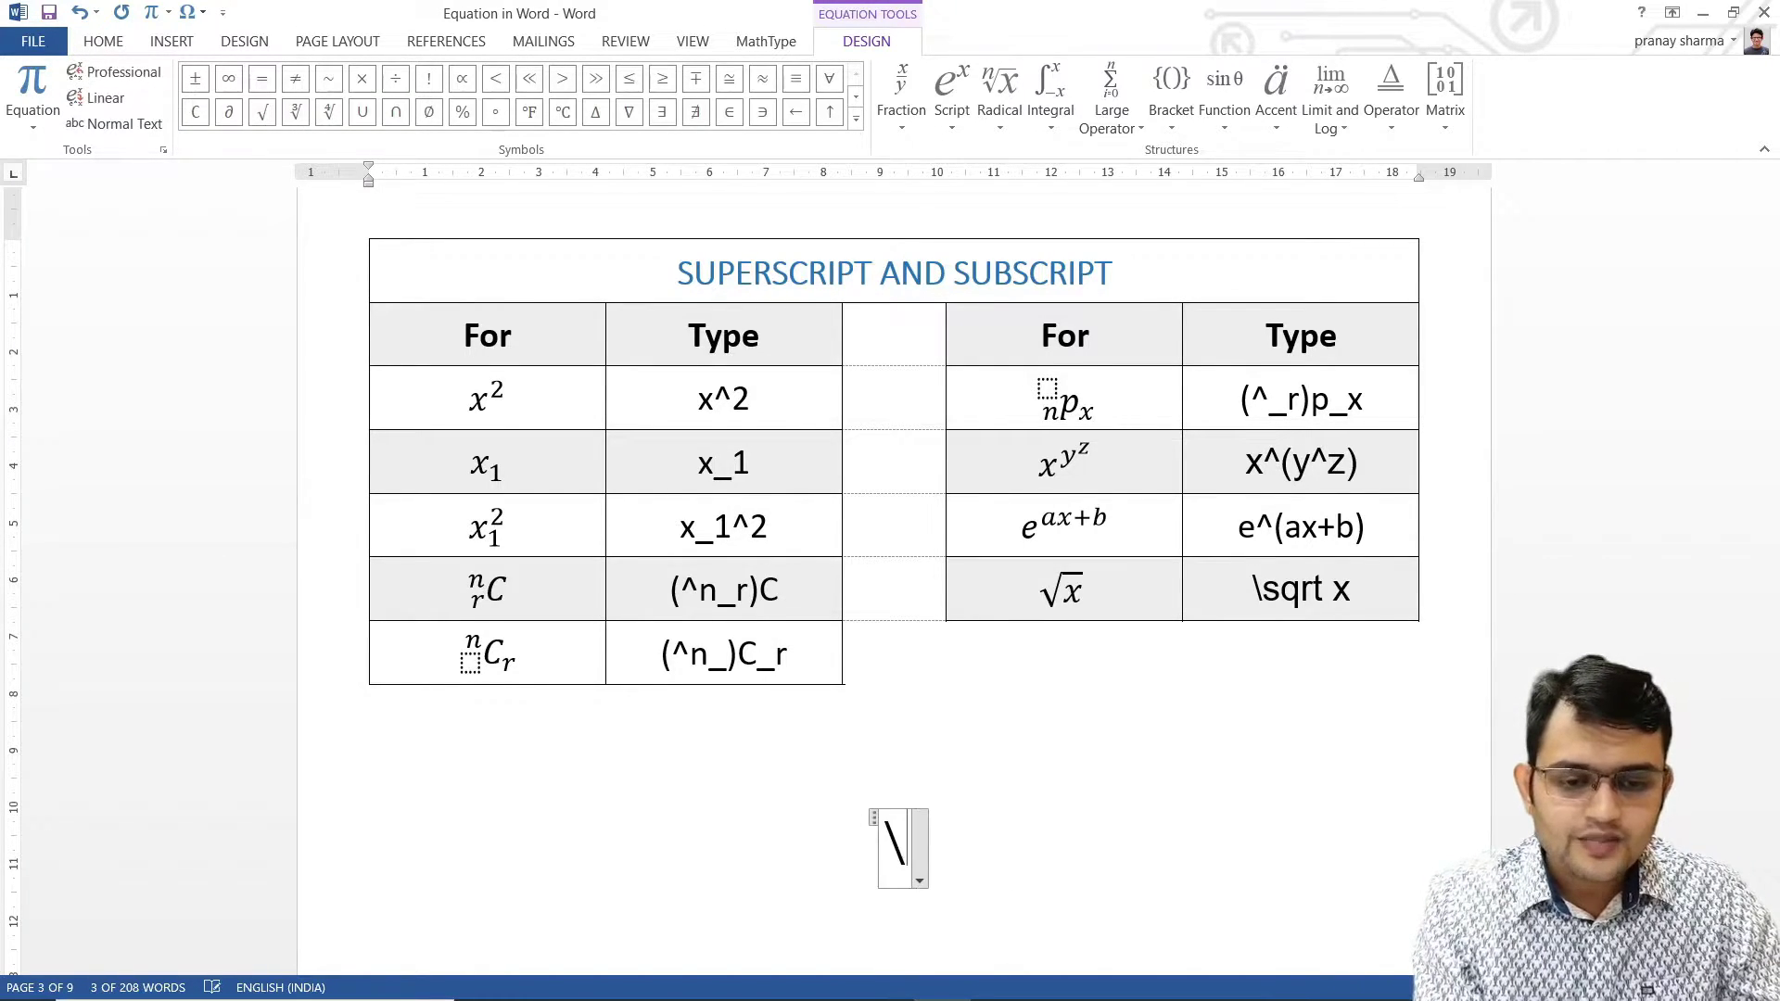
{"action": "type", "text": "sqrt"}
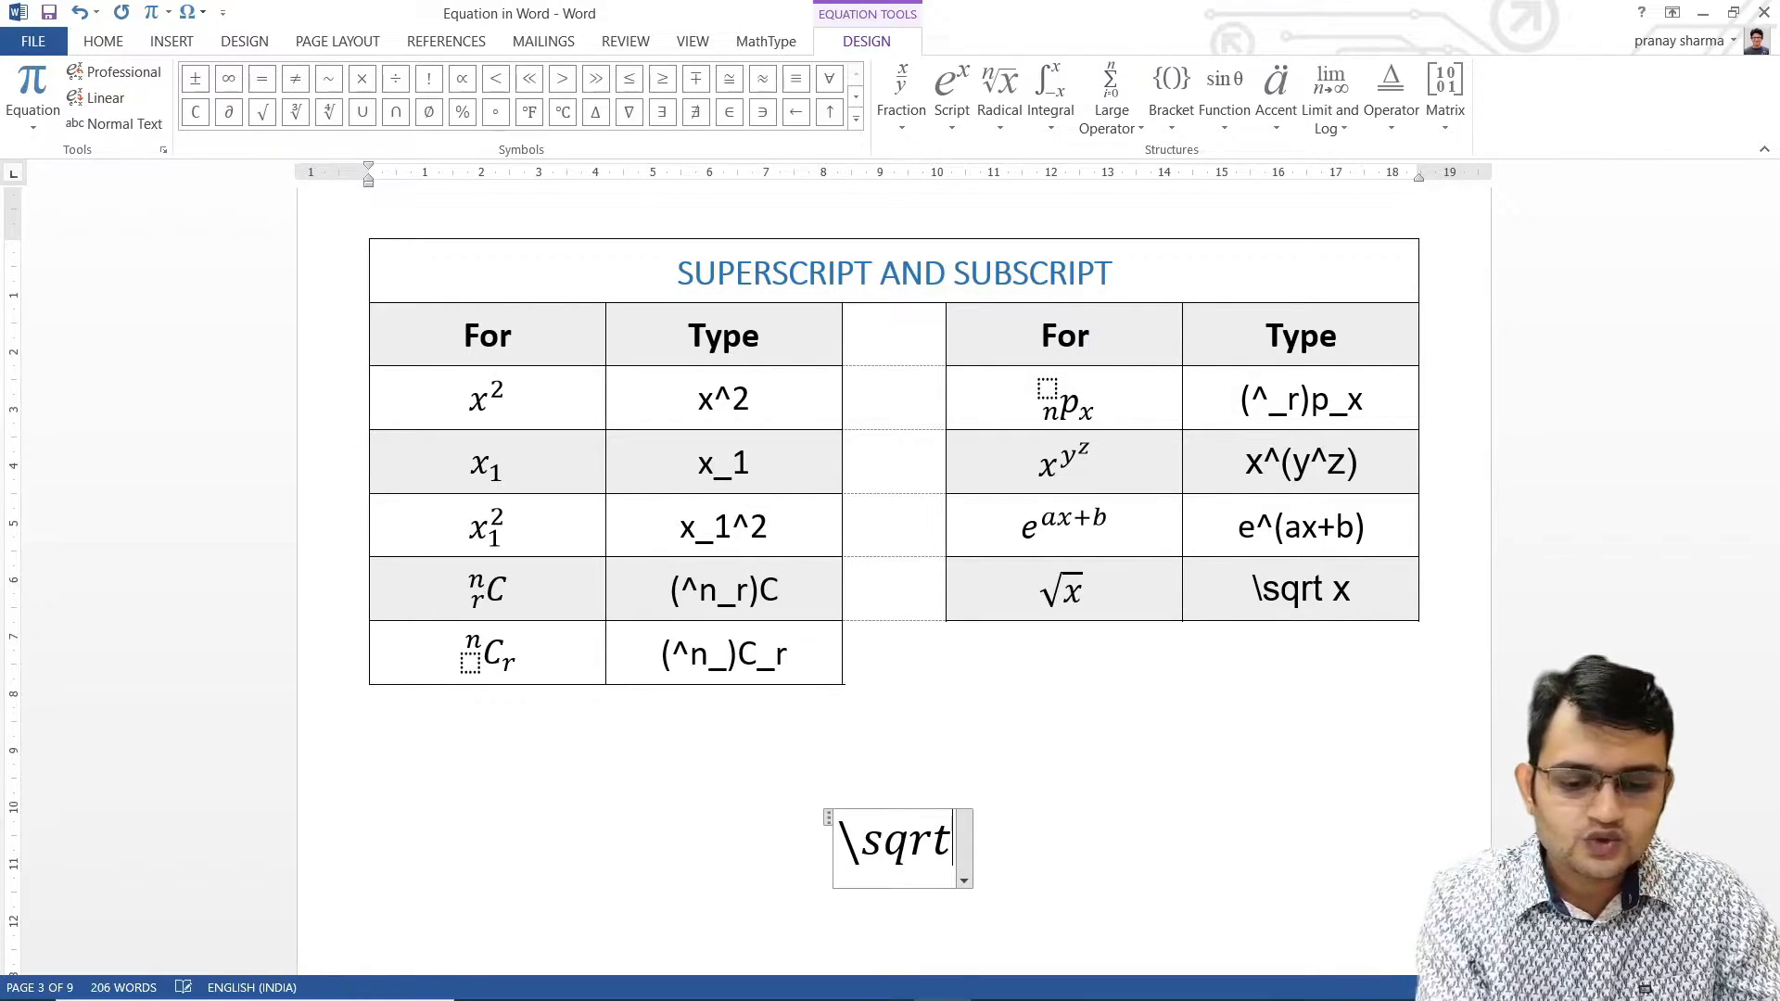
{"action": "type", "text": "("}
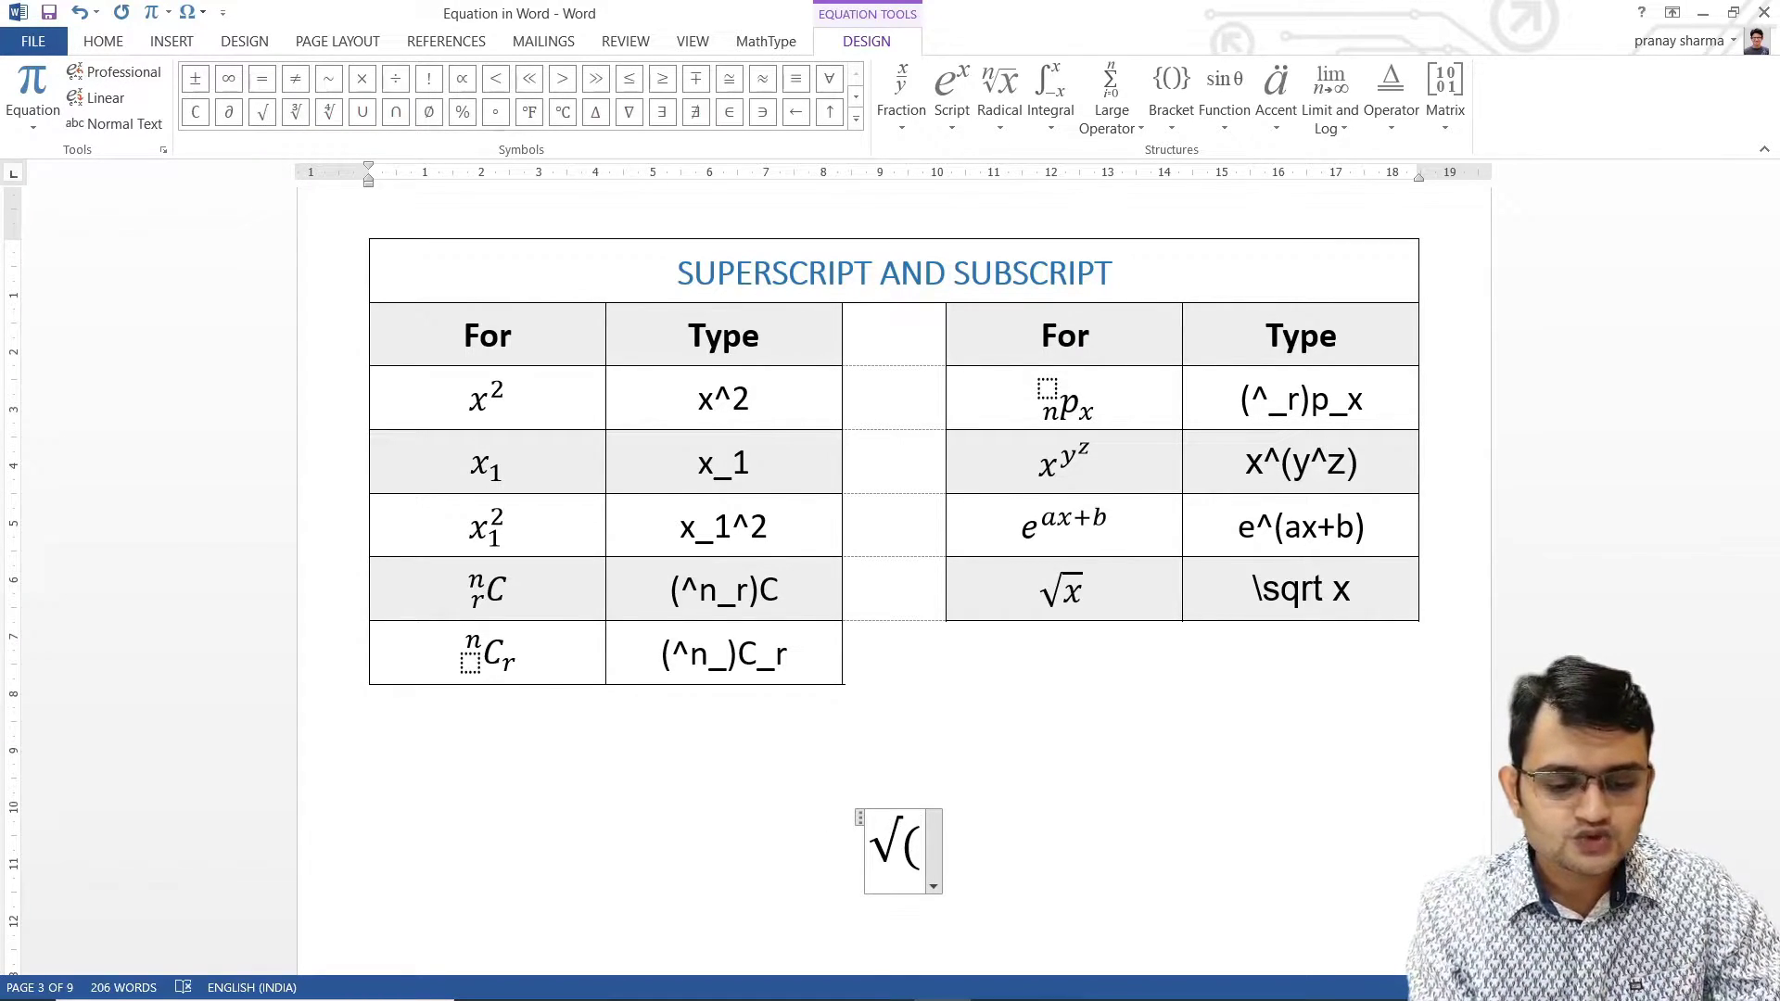
{"action": "type", "text": "n"}
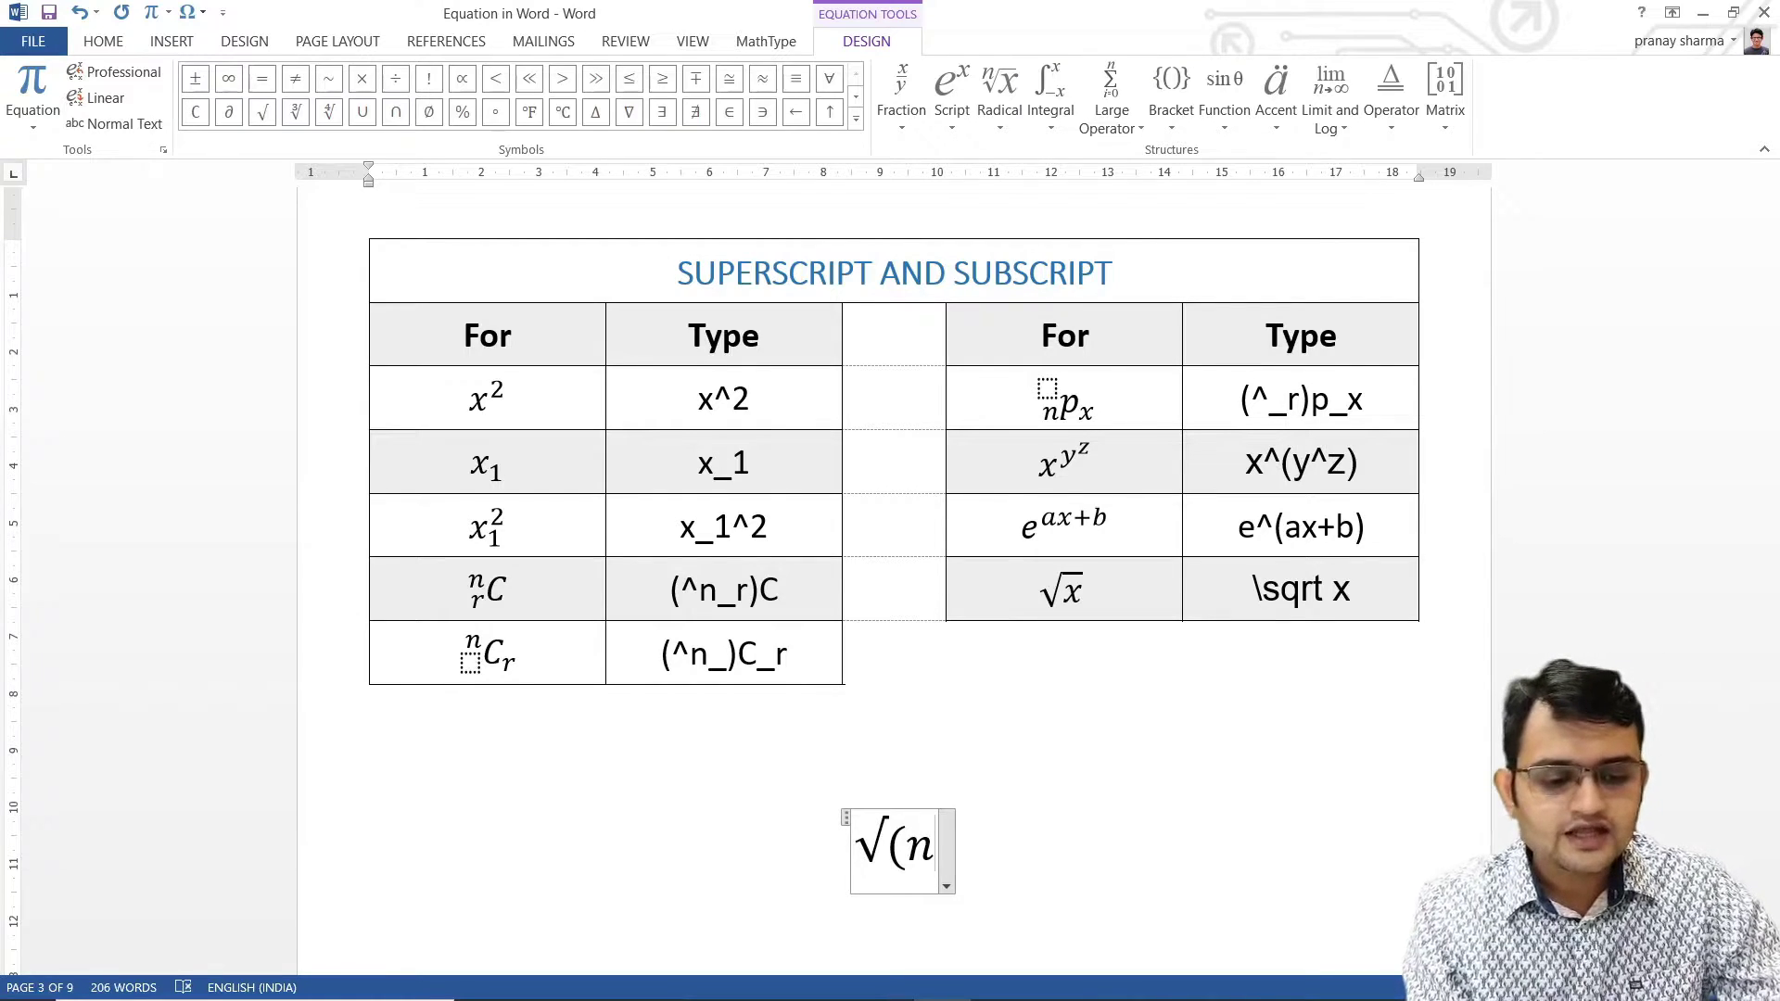
{"action": "type", "text": "&"}
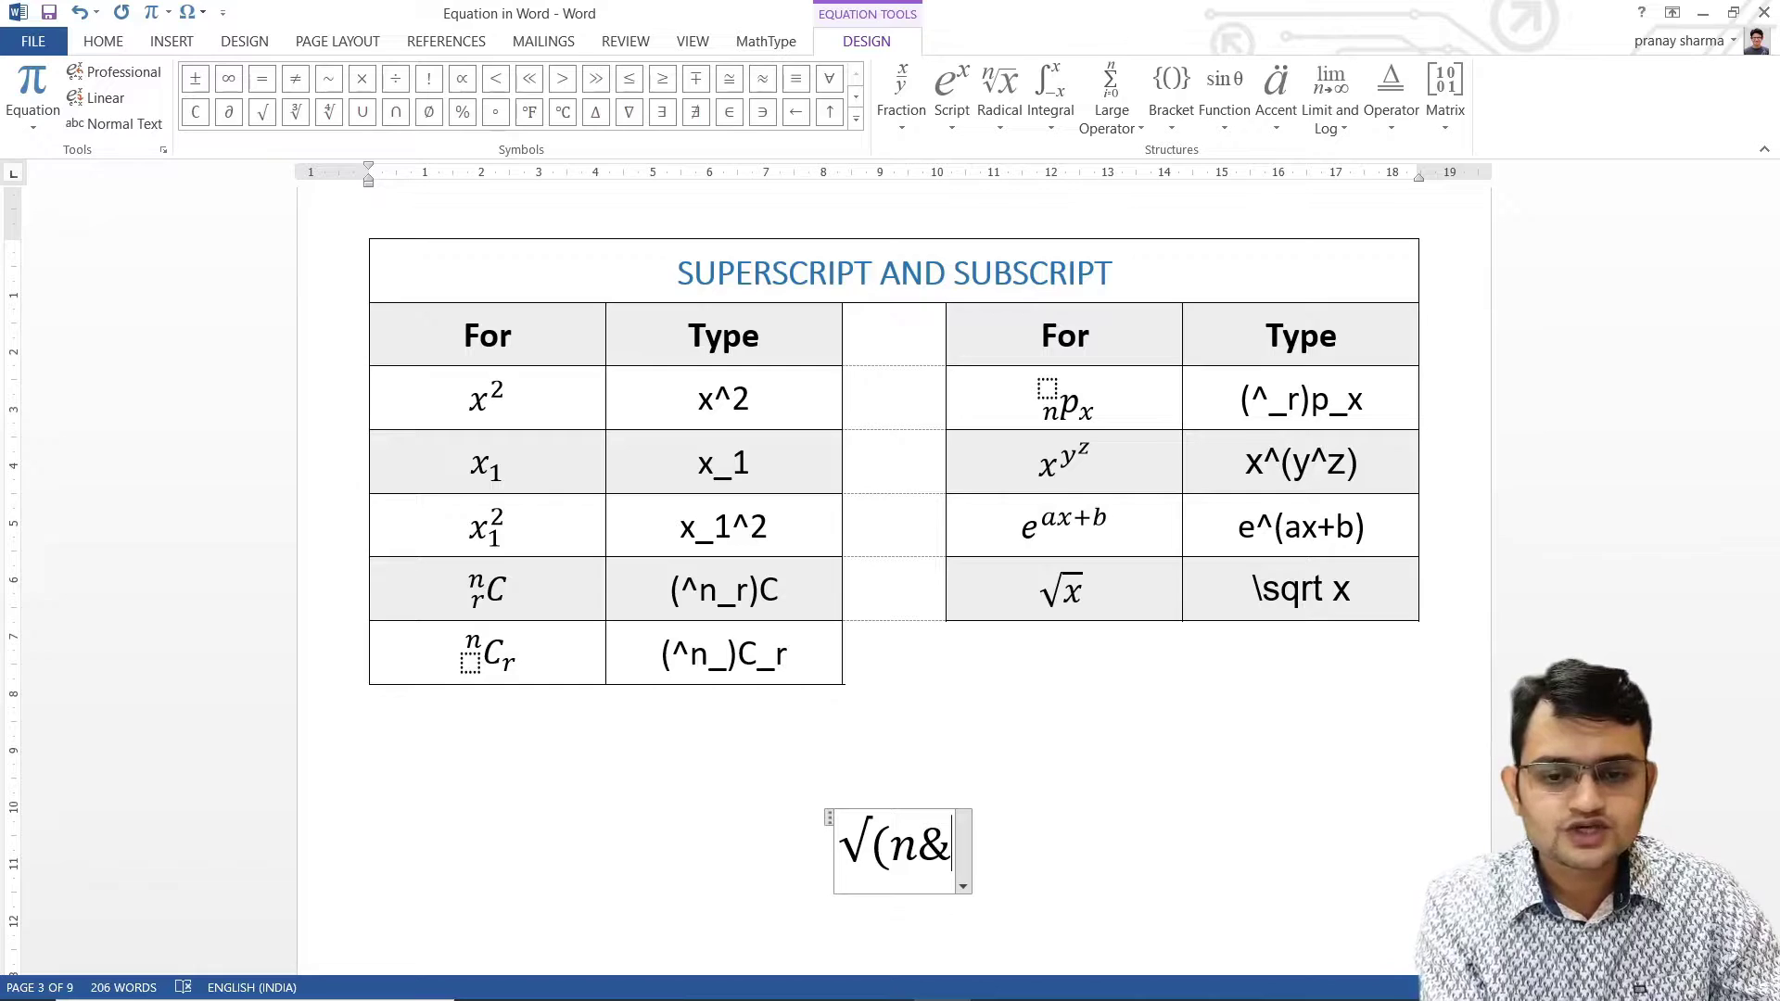
{"action": "type", "text": "("}
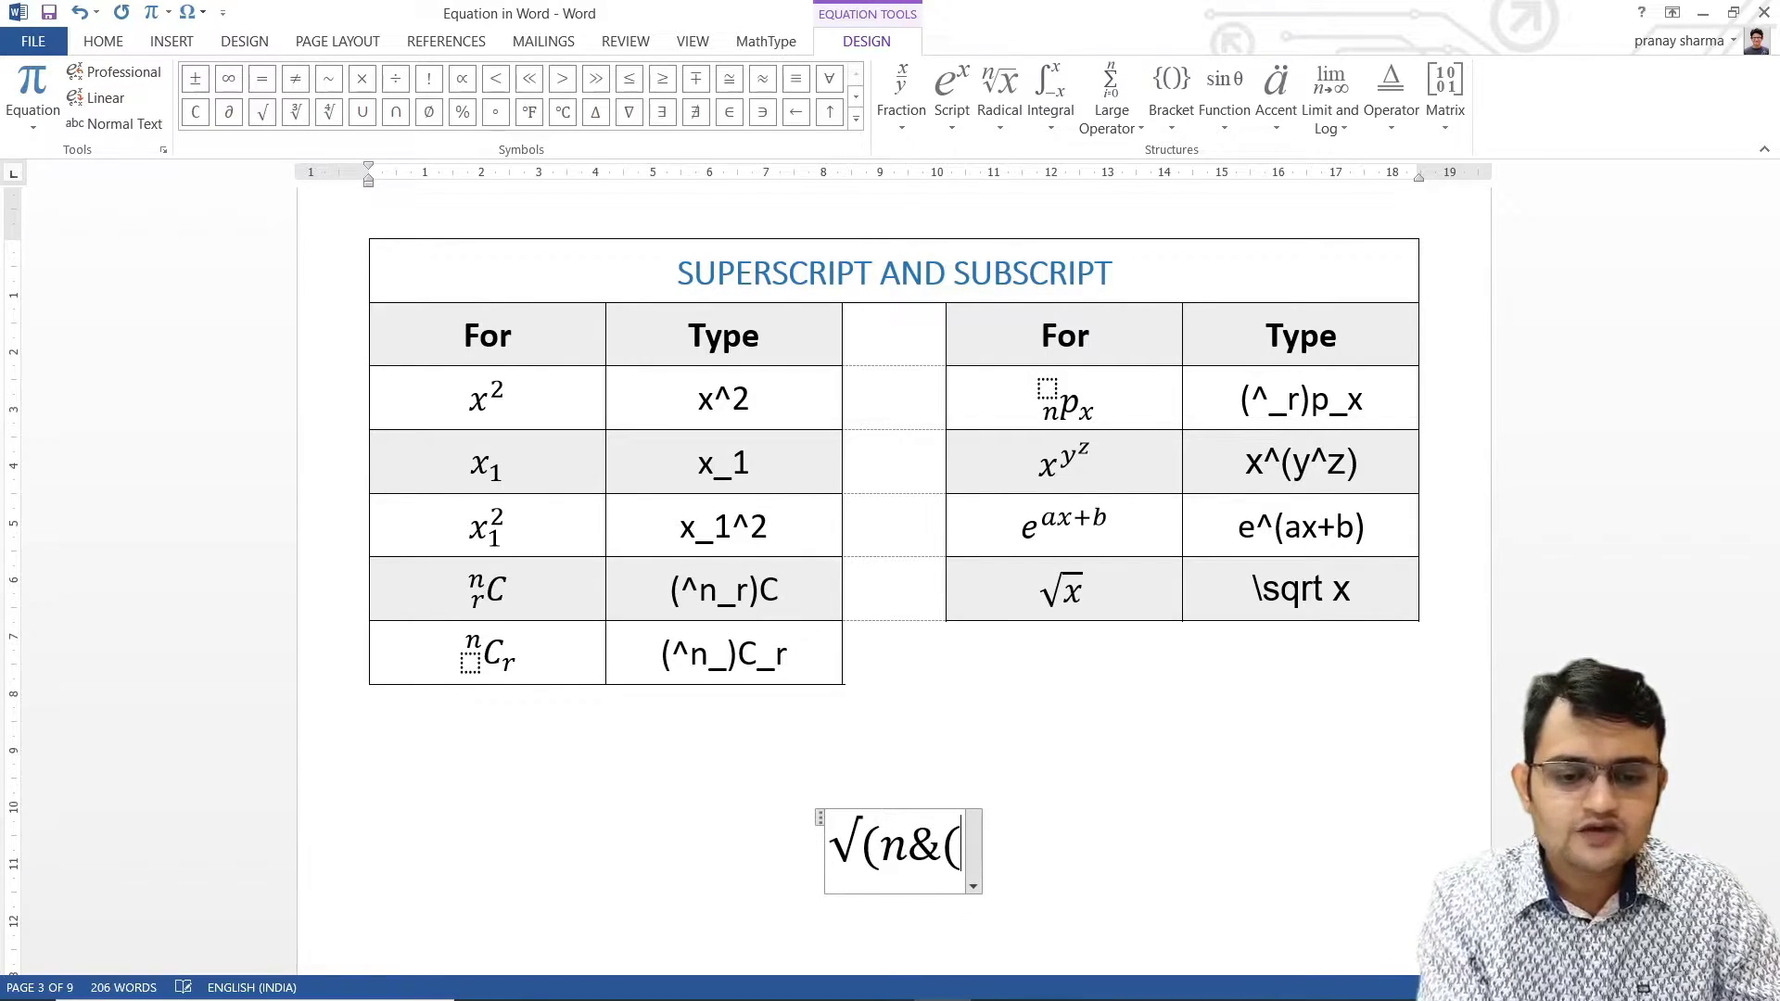
{"action": "type", "text": "a"}
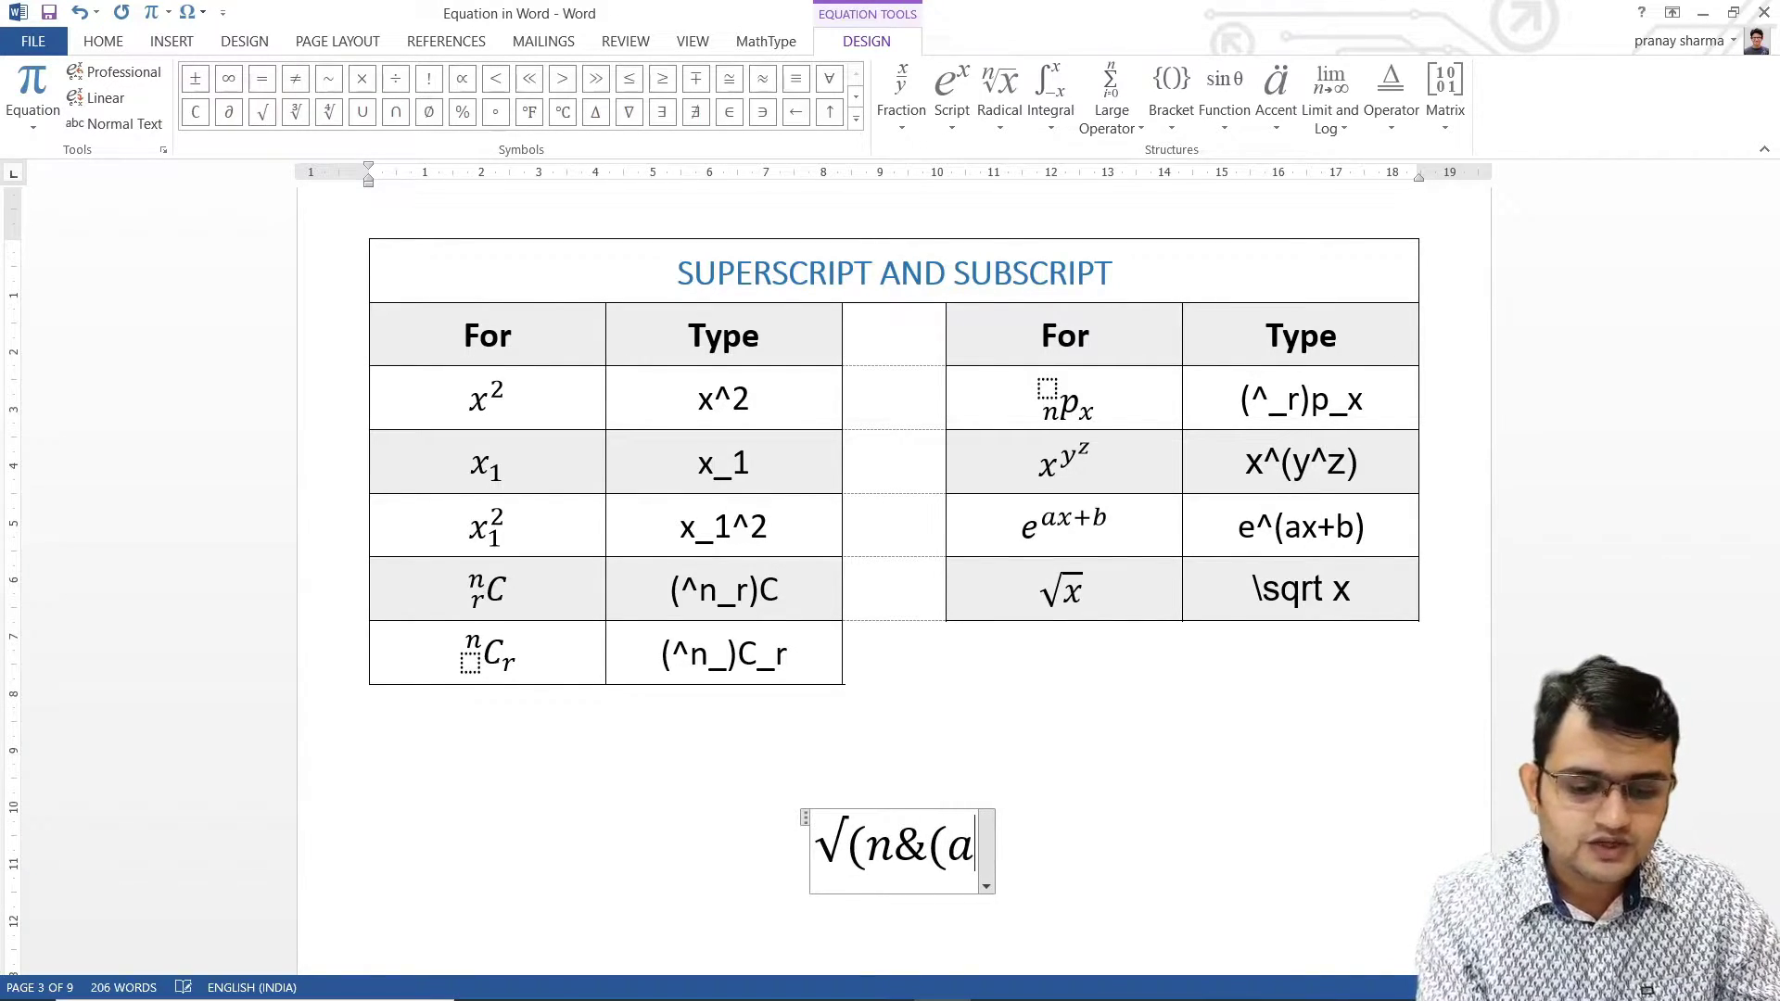
{"action": "type", "text": "+"}
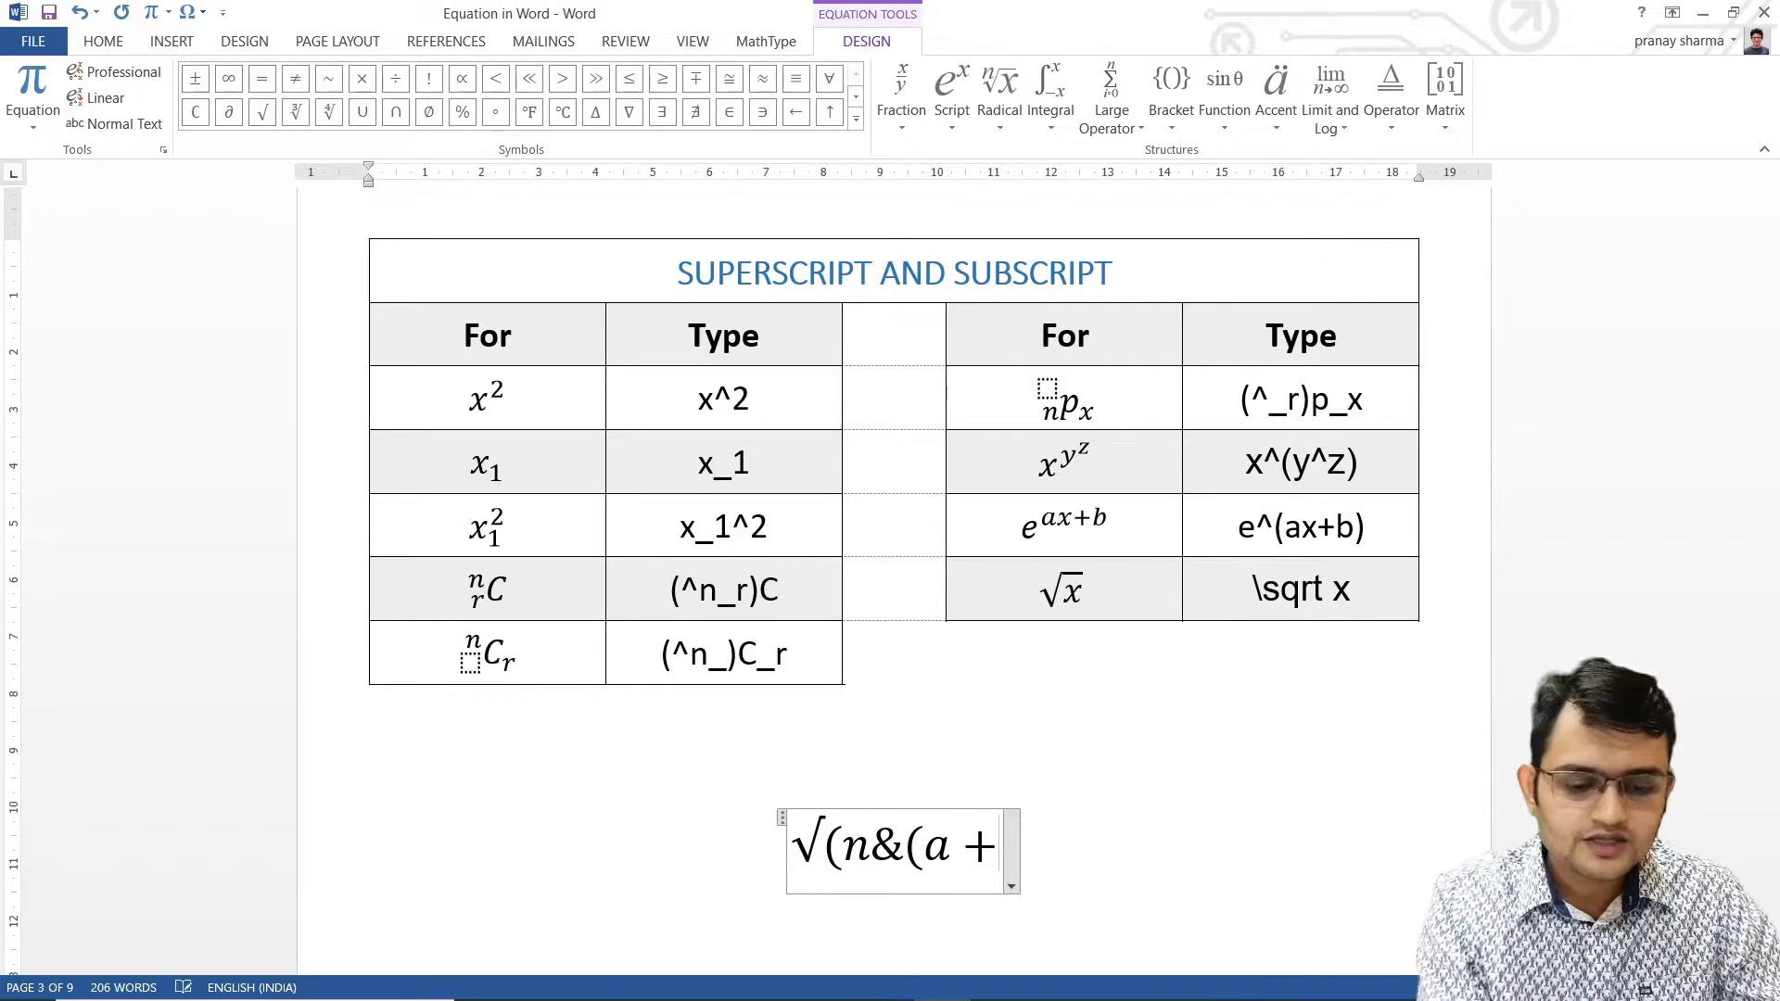
{"action": "type", "text": "b)"}
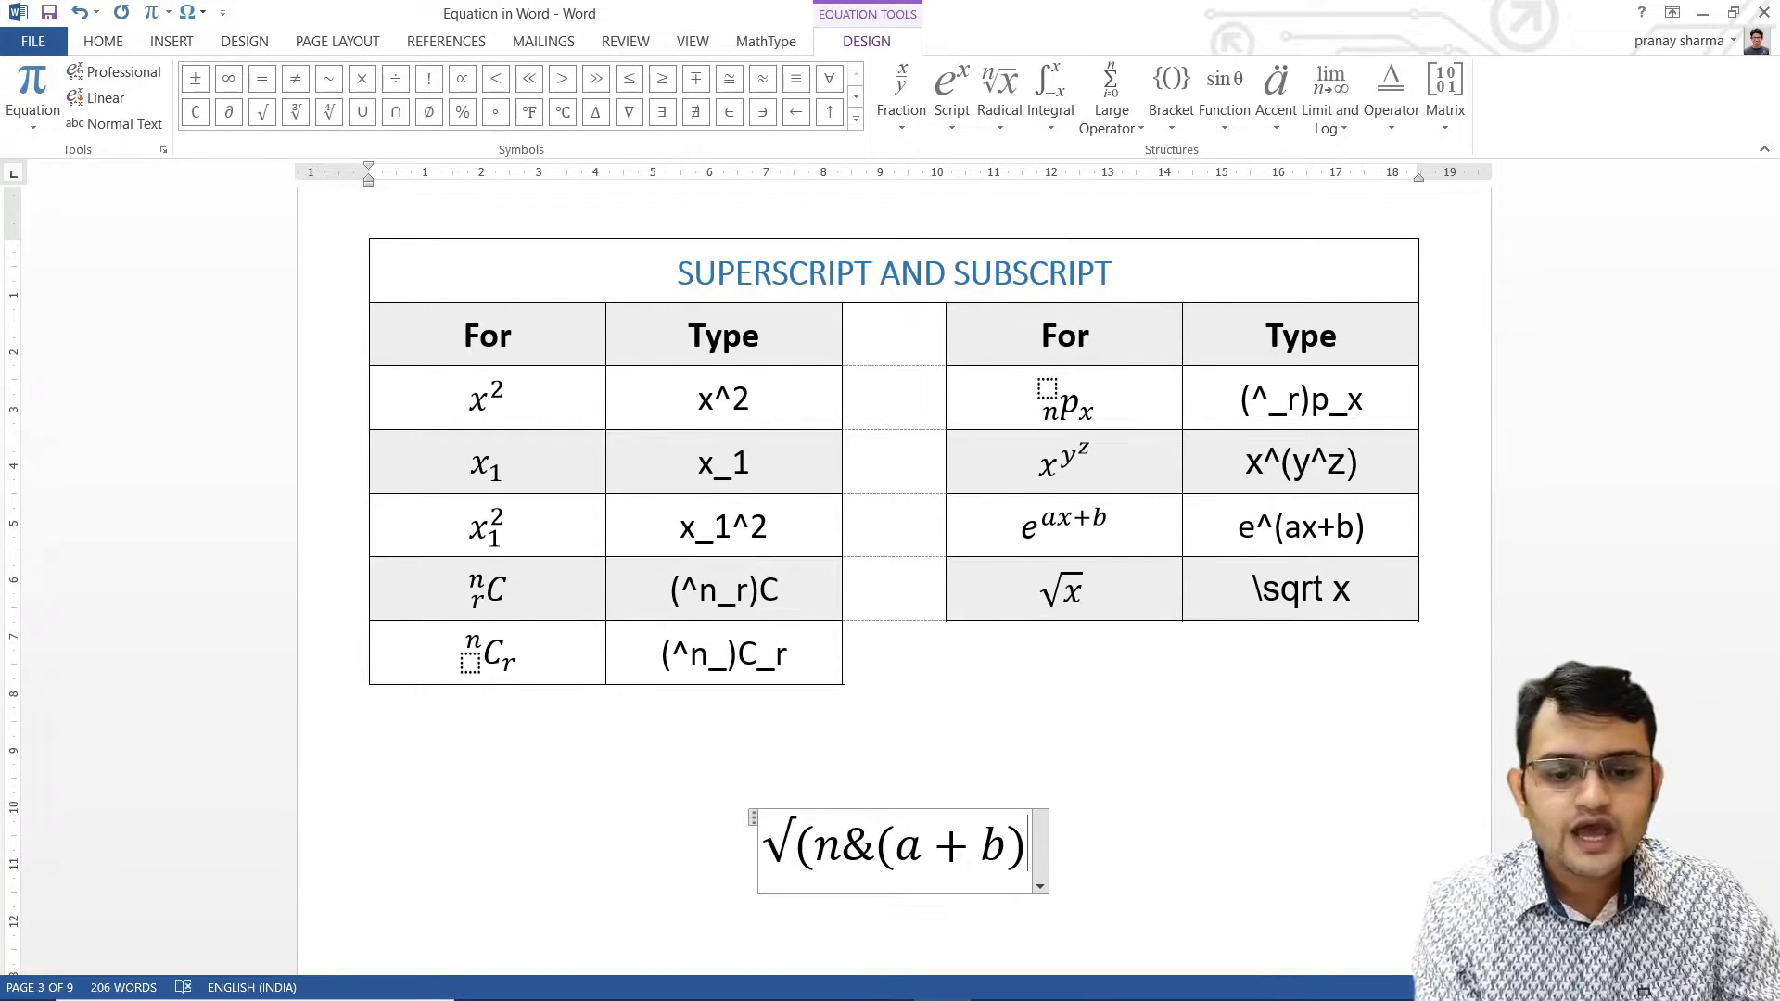
{"action": "type", "text": ")"}
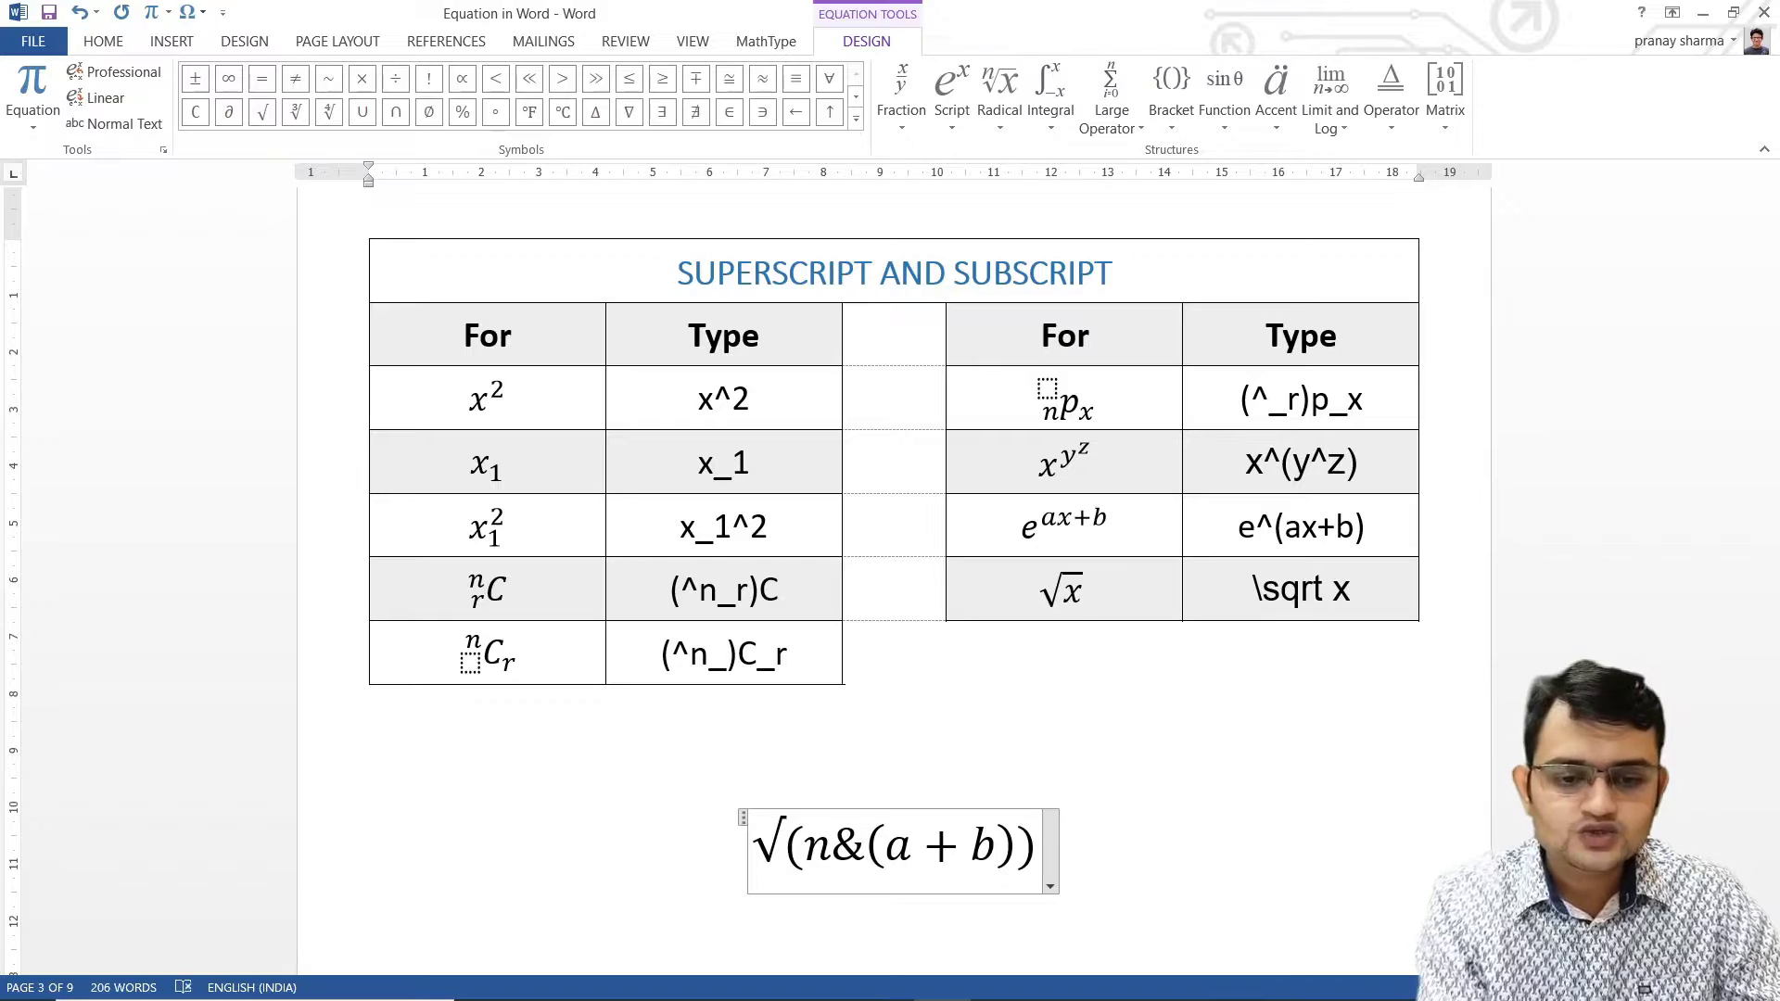
Build the nth root of (a + b), change its index to 5, then delete the equation.
{"action": "key", "text": "space"}
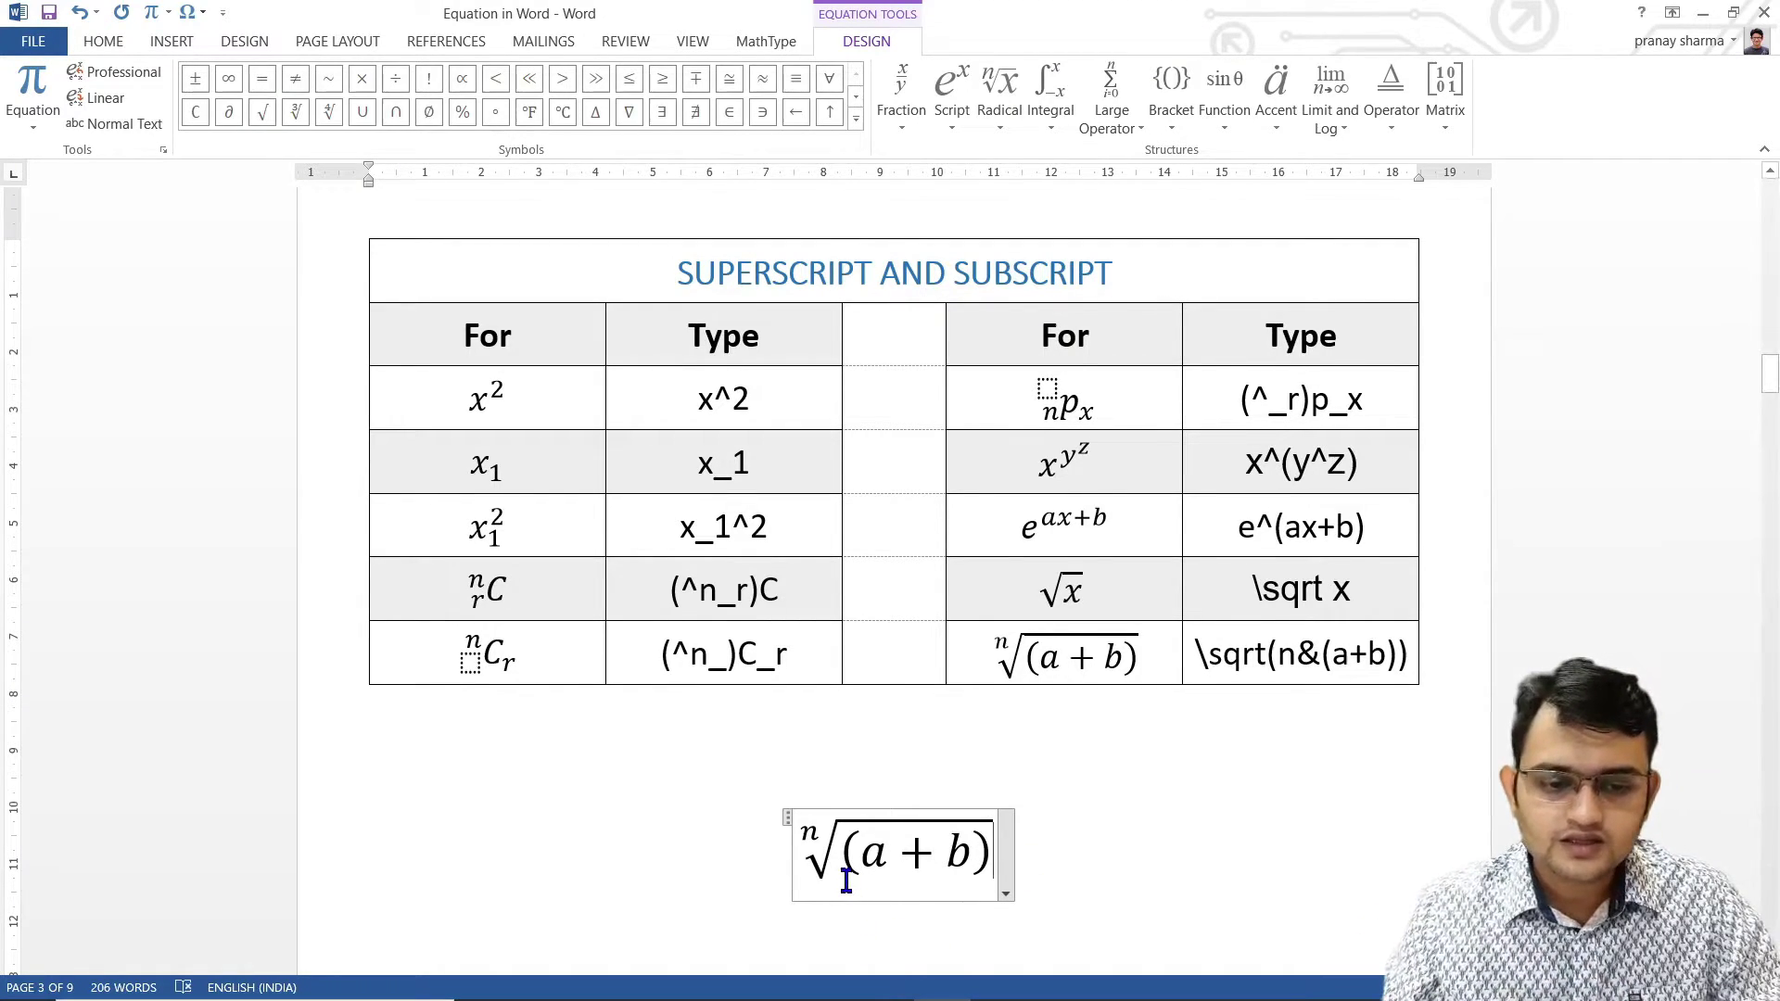
{"action": "left_click", "coordinate": [819, 839]}
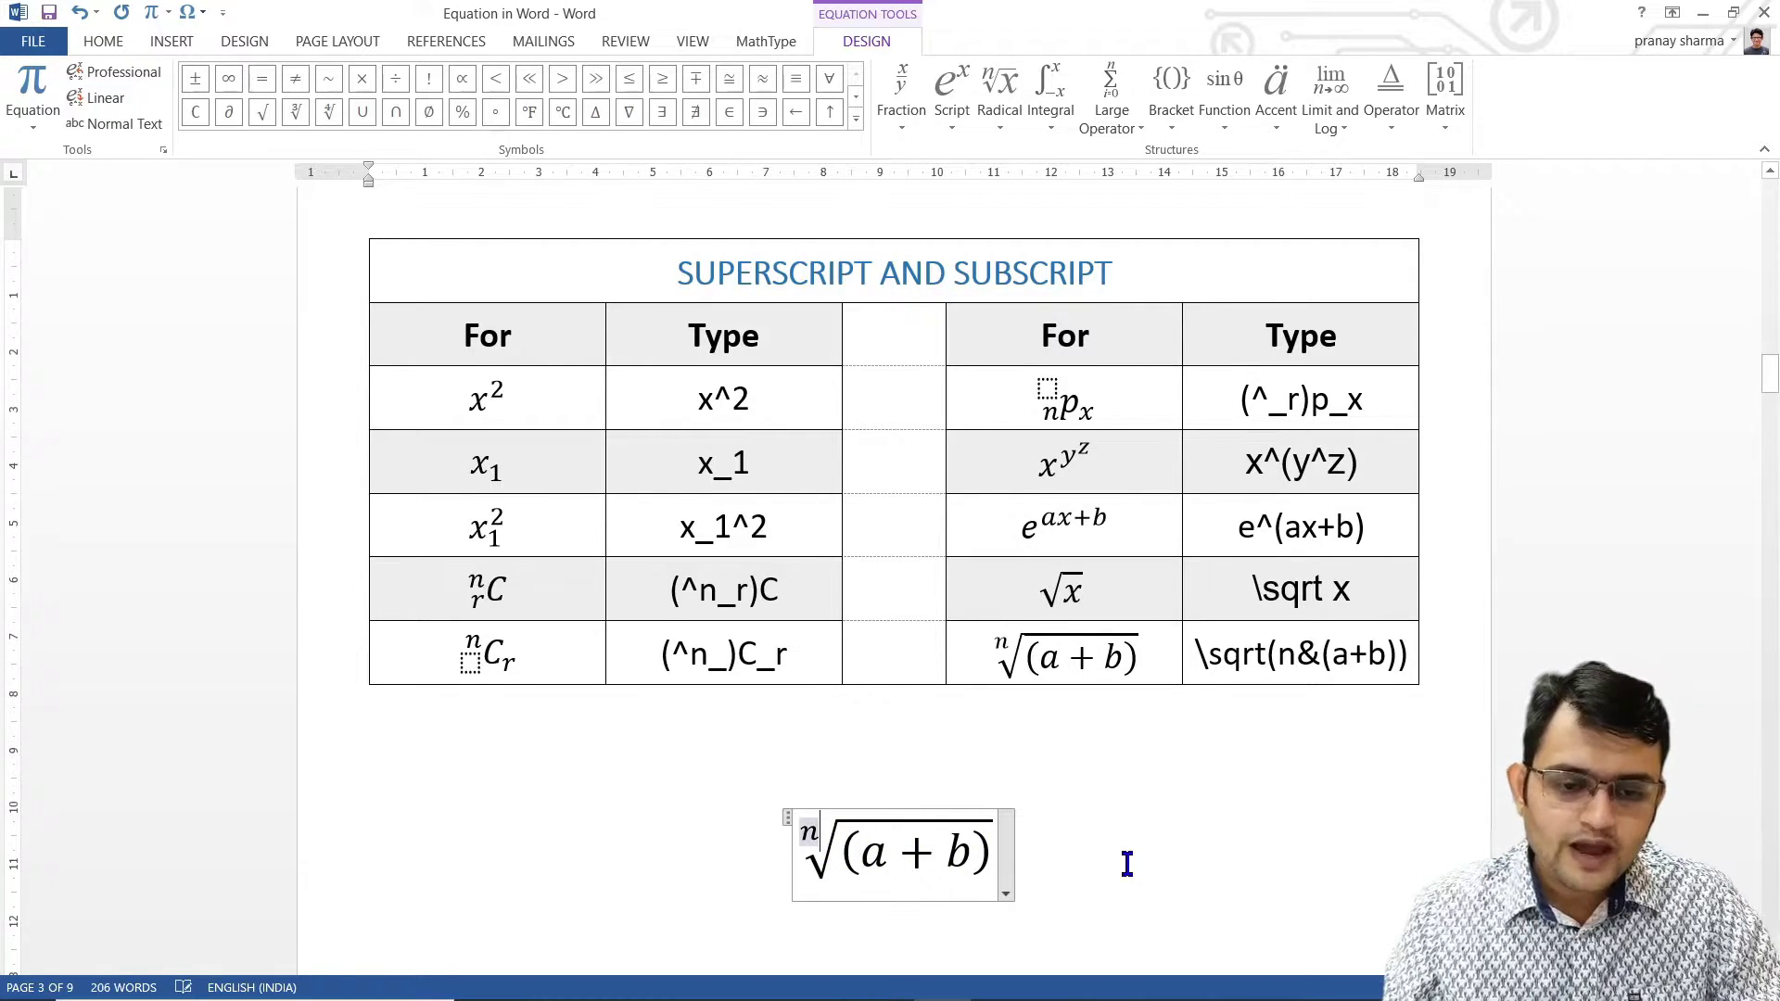
{"action": "key", "text": "BackSpace"}
{"action": "type", "text": "5"}
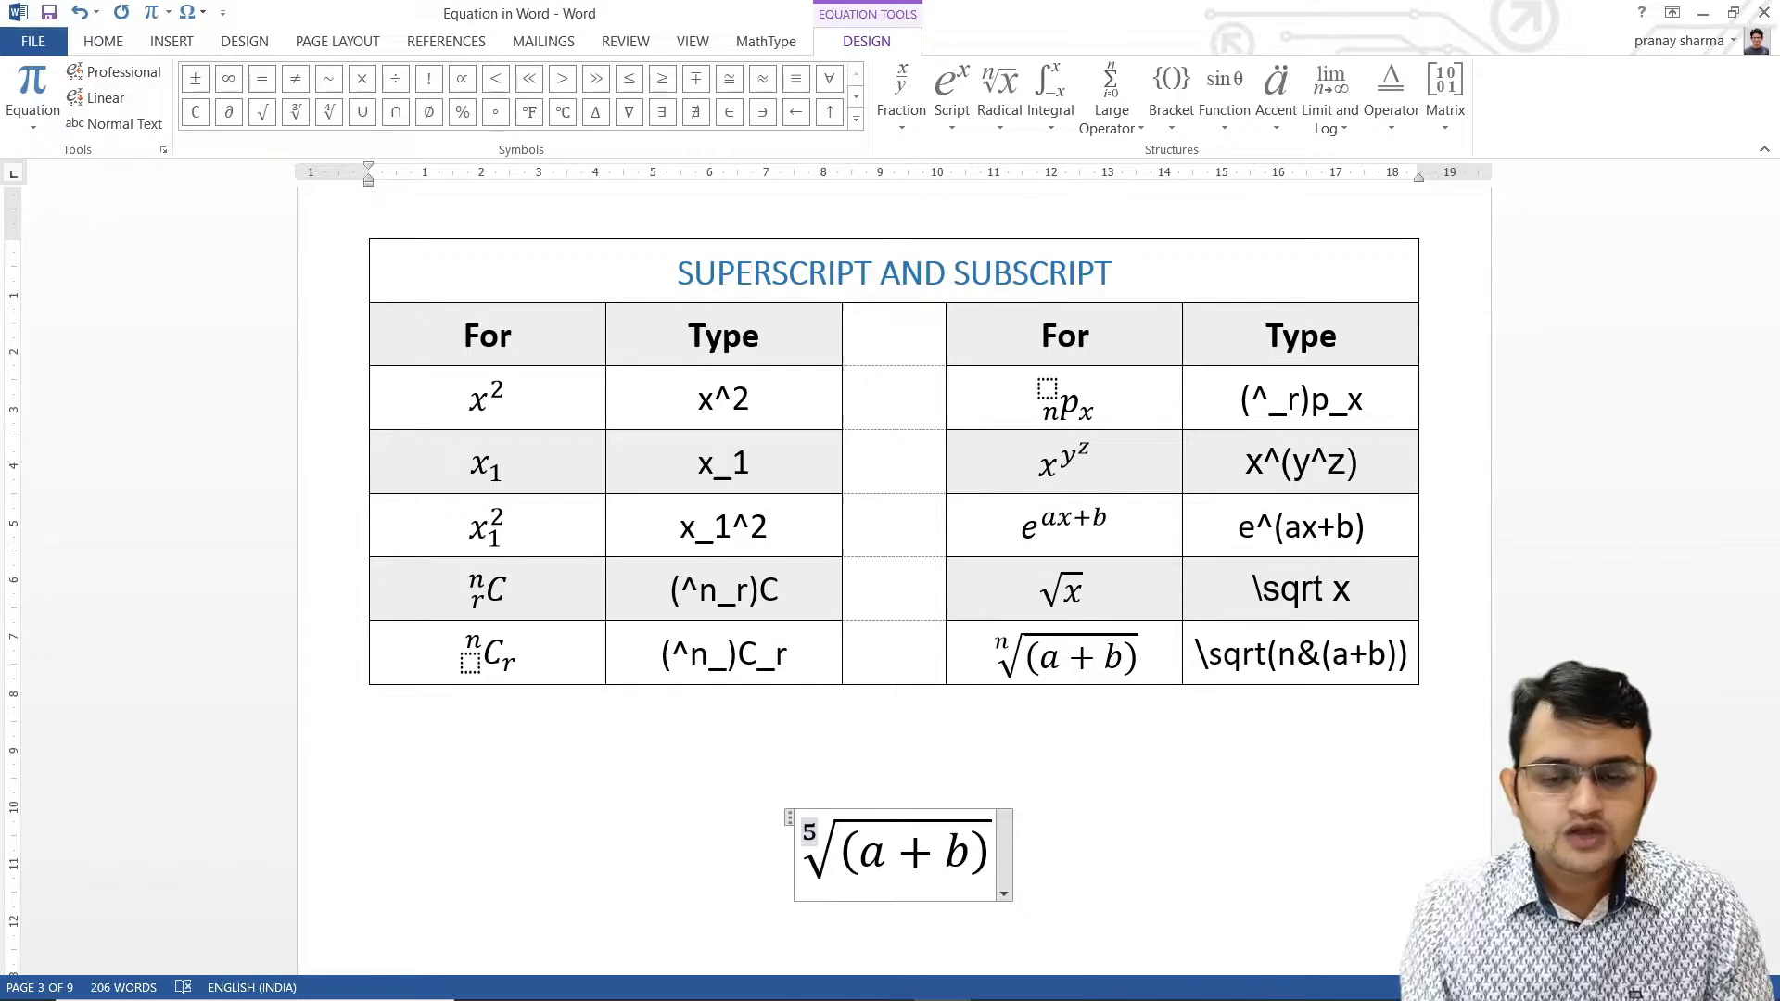
{"action": "double_click", "coordinate": [988, 863]}
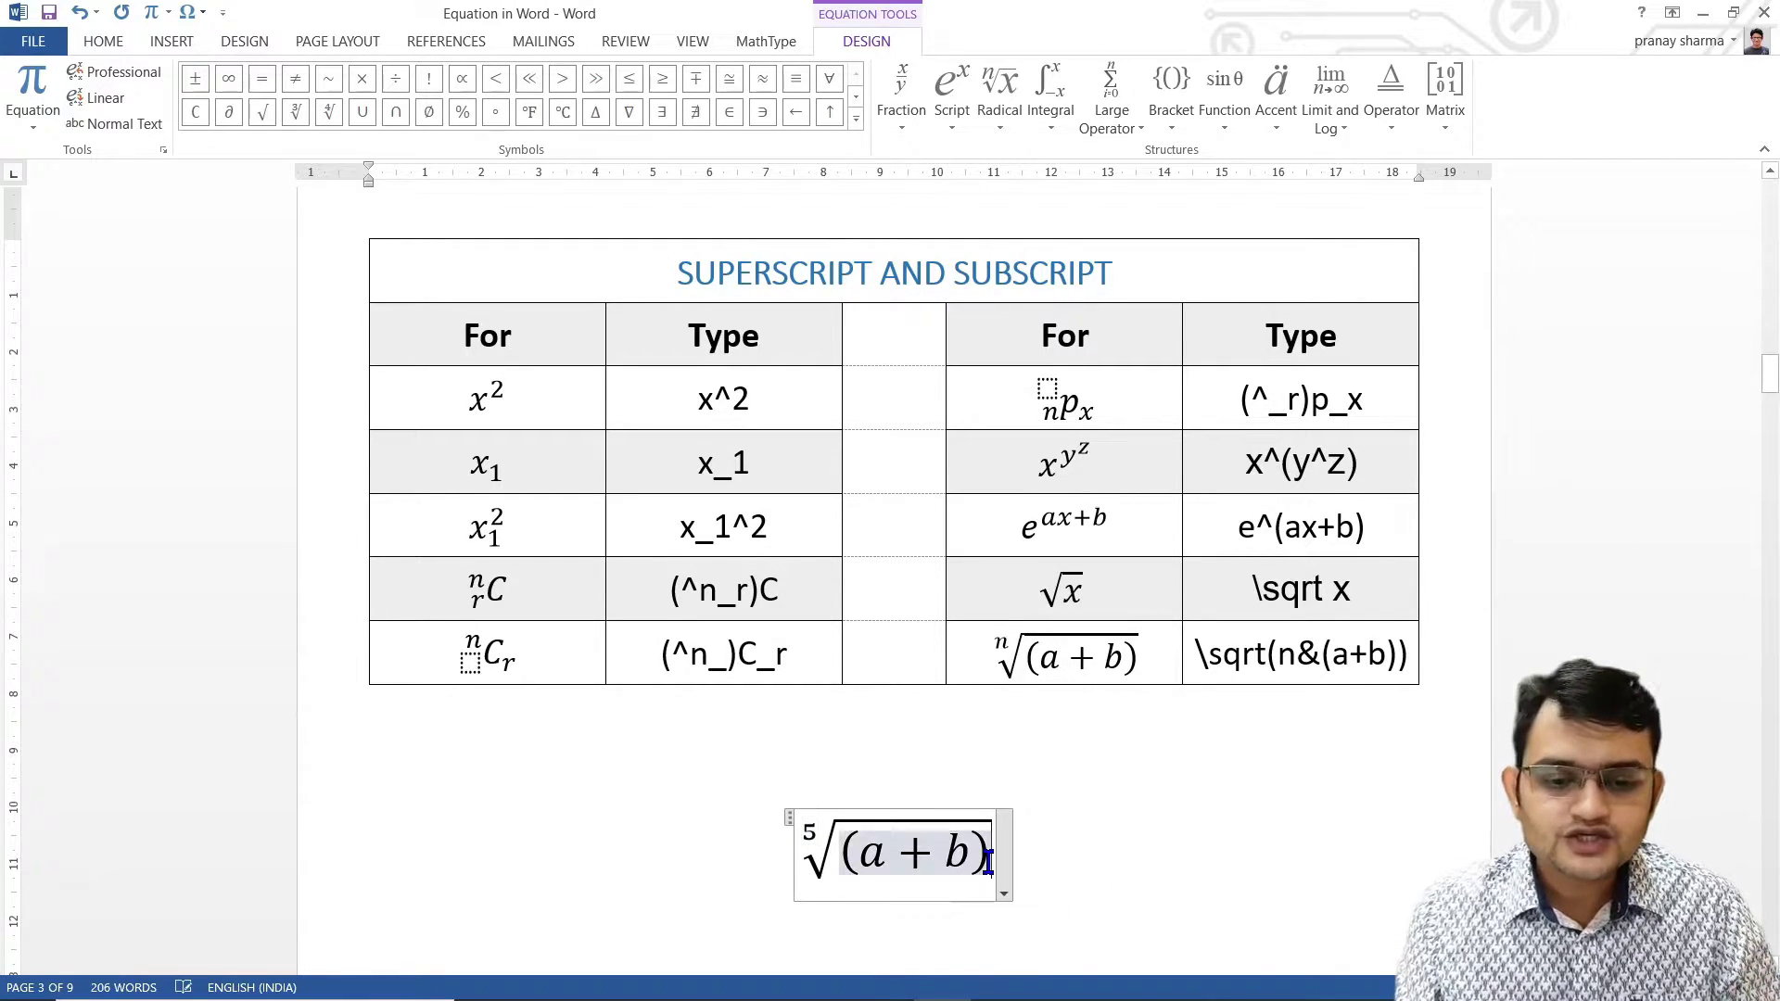
{"action": "key", "text": "BackSpace"}
{"action": "key", "text": "BackSpace"}
{"action": "key", "text": "BackSpace"}
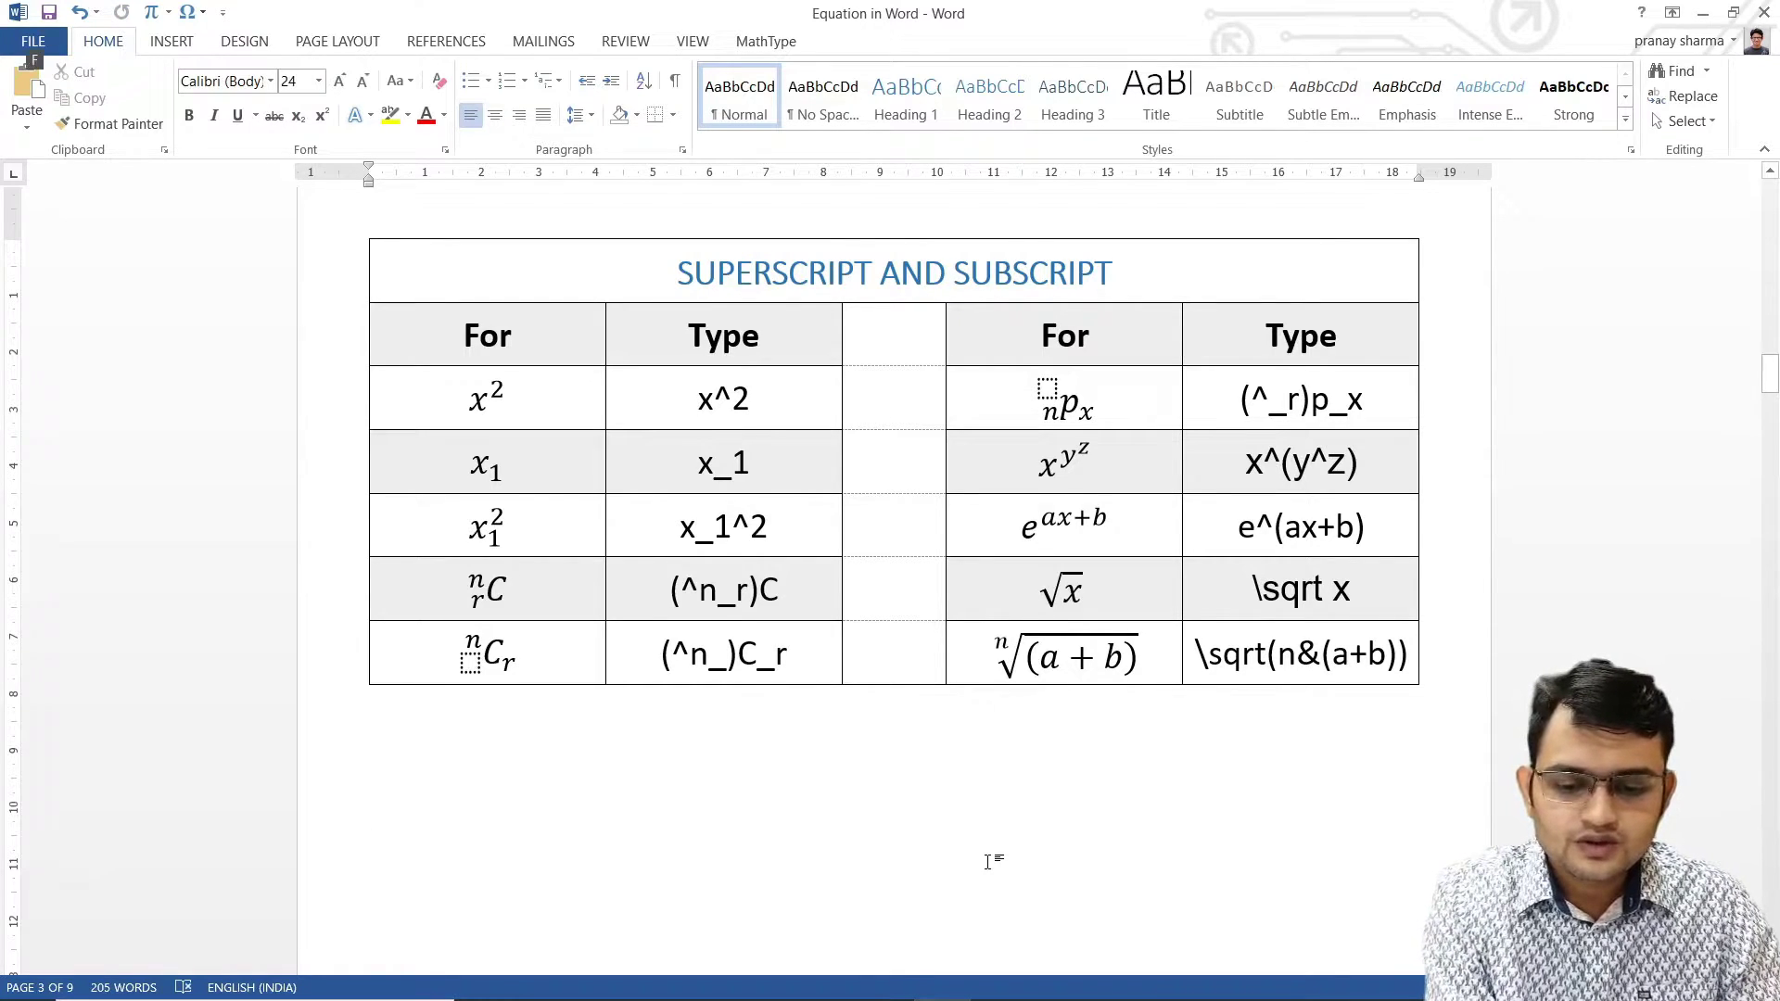
Restore an empty equation and build 5/2 into a stacked fraction, then start typing 5/\.
{"action": "key", "text": "ctrl+z"}
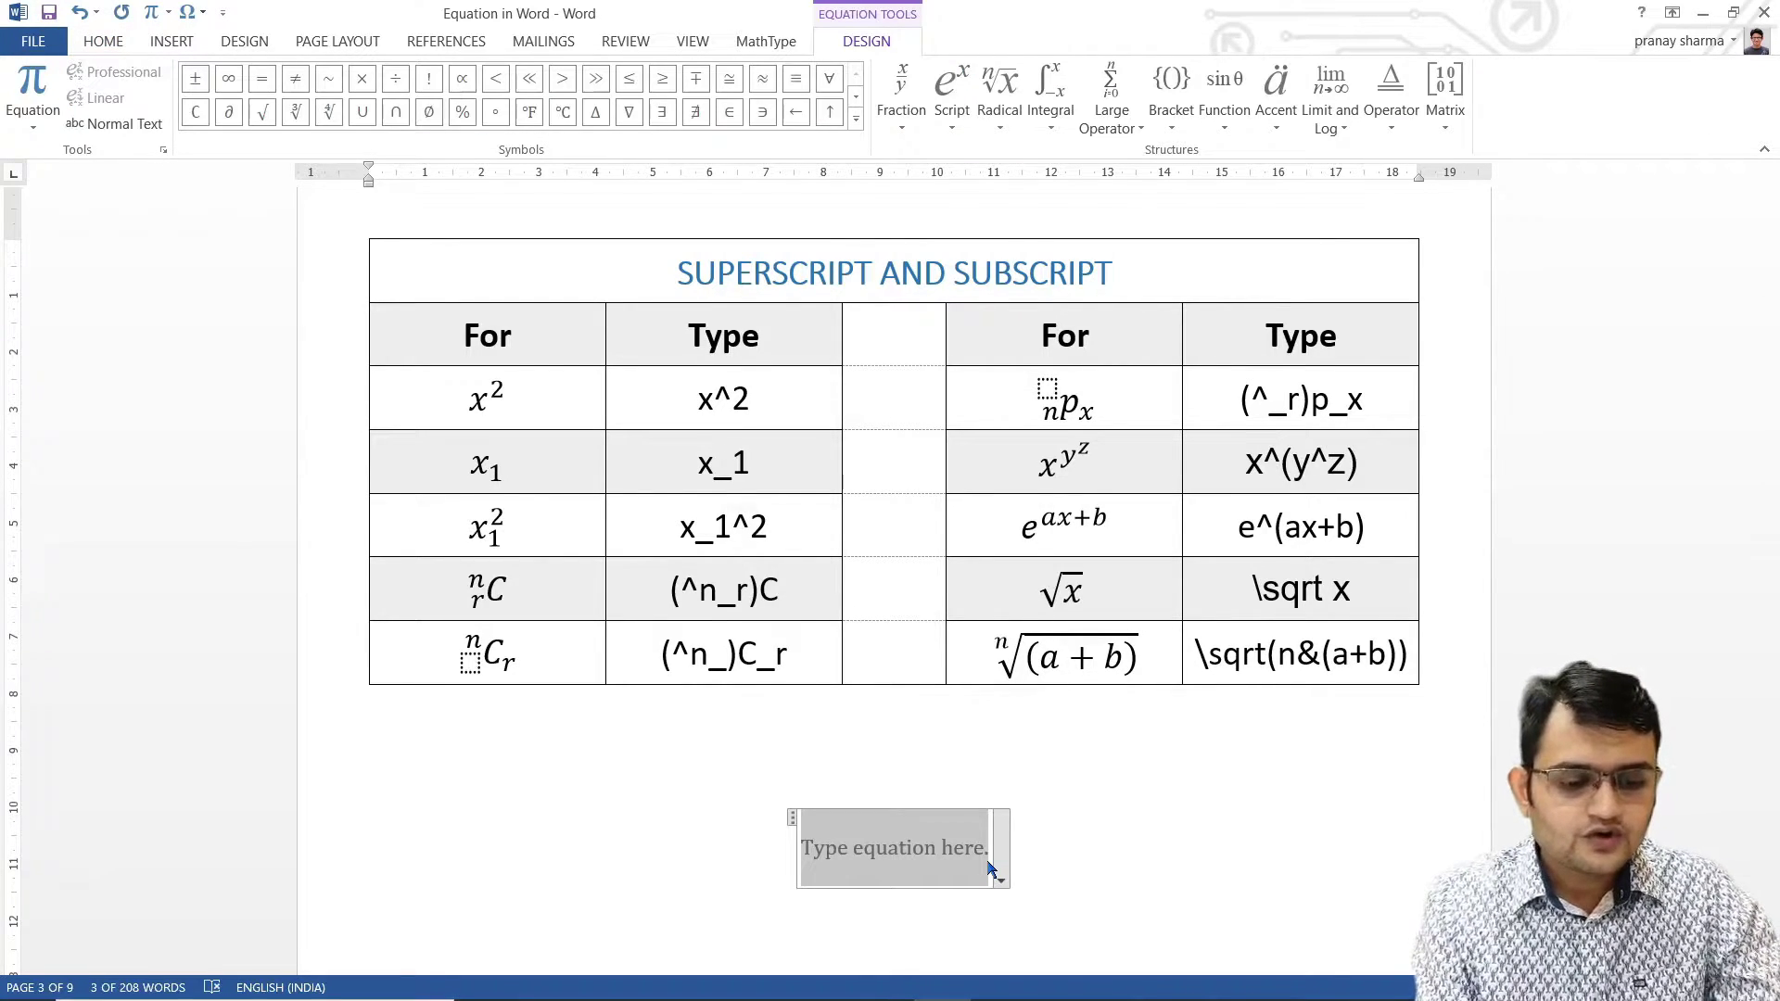
{"action": "type", "text": "5/2"}
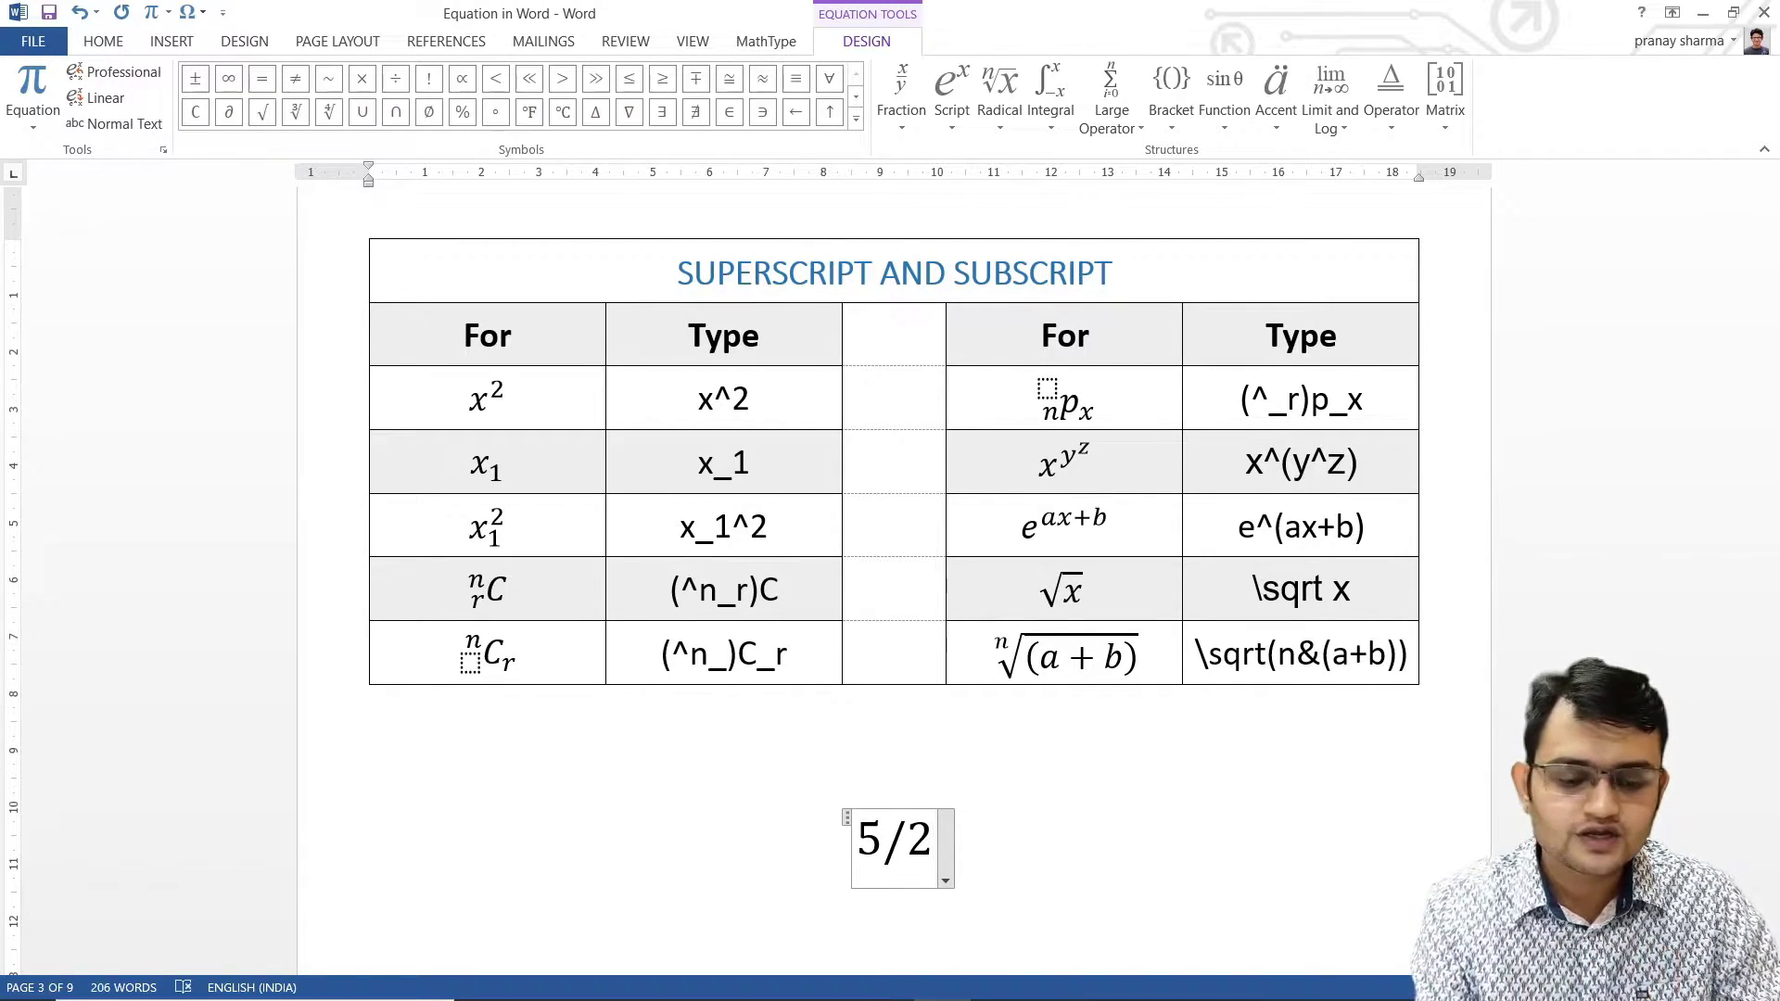
{"action": "key", "text": "space"}
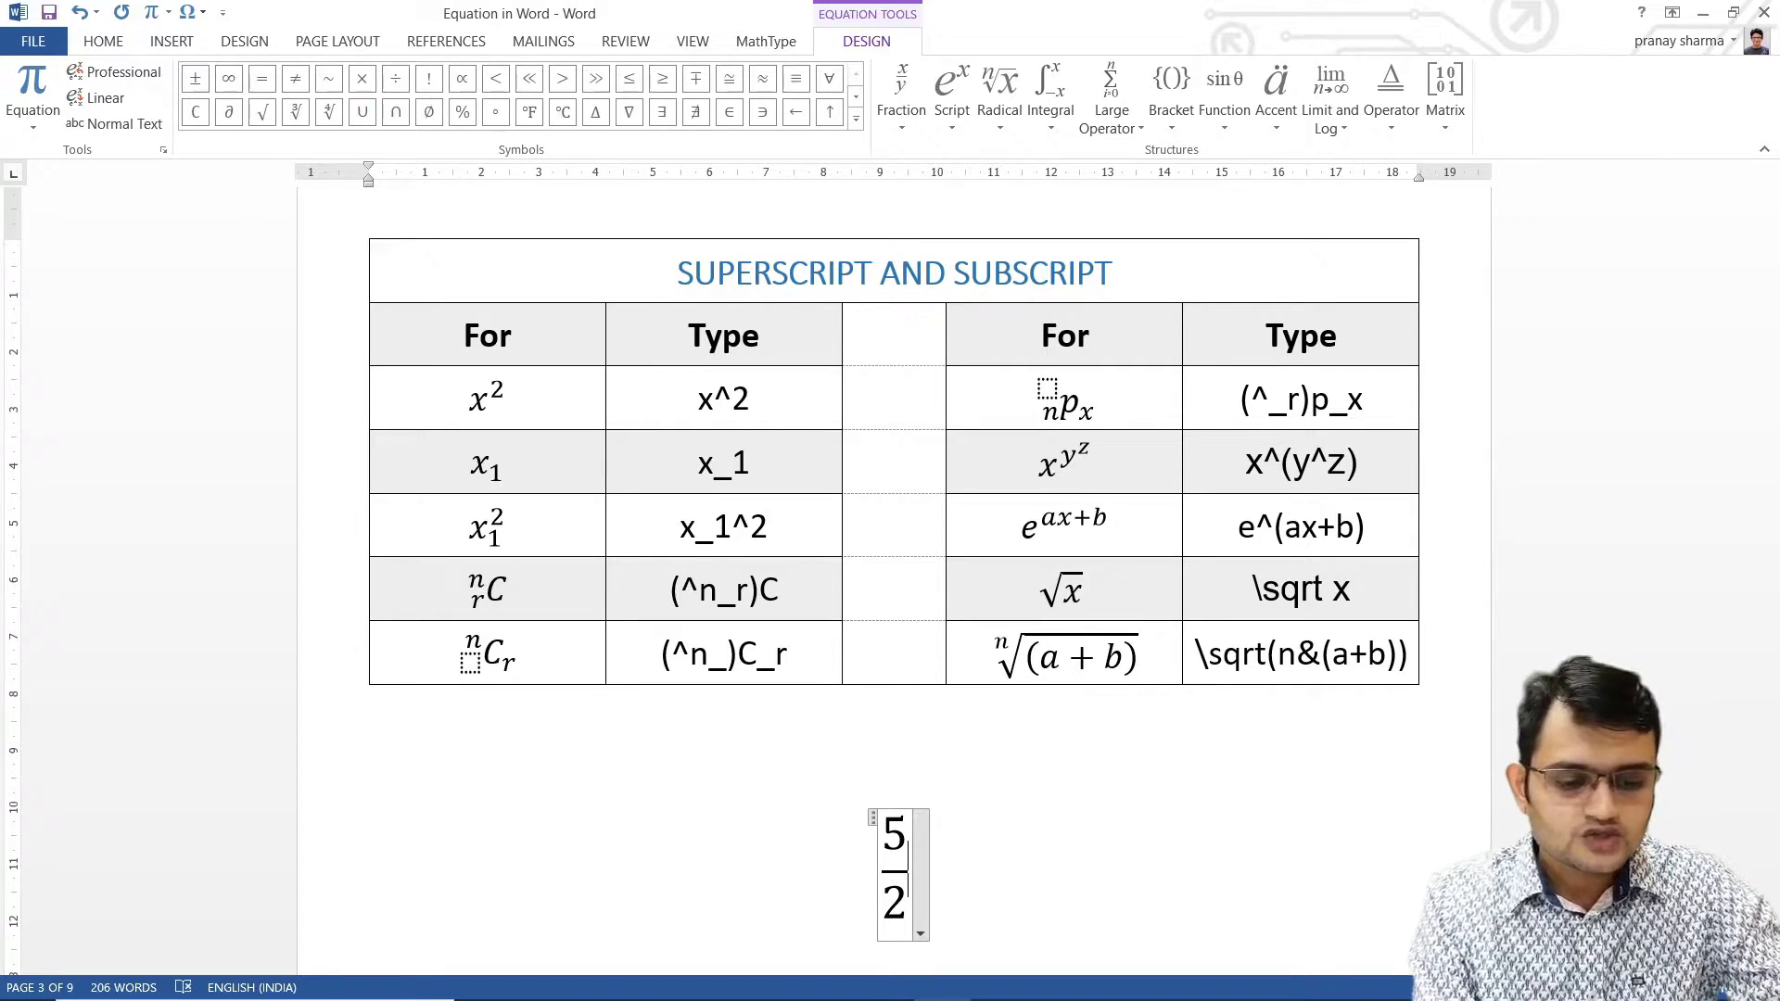
{"action": "type", "text": "5"}
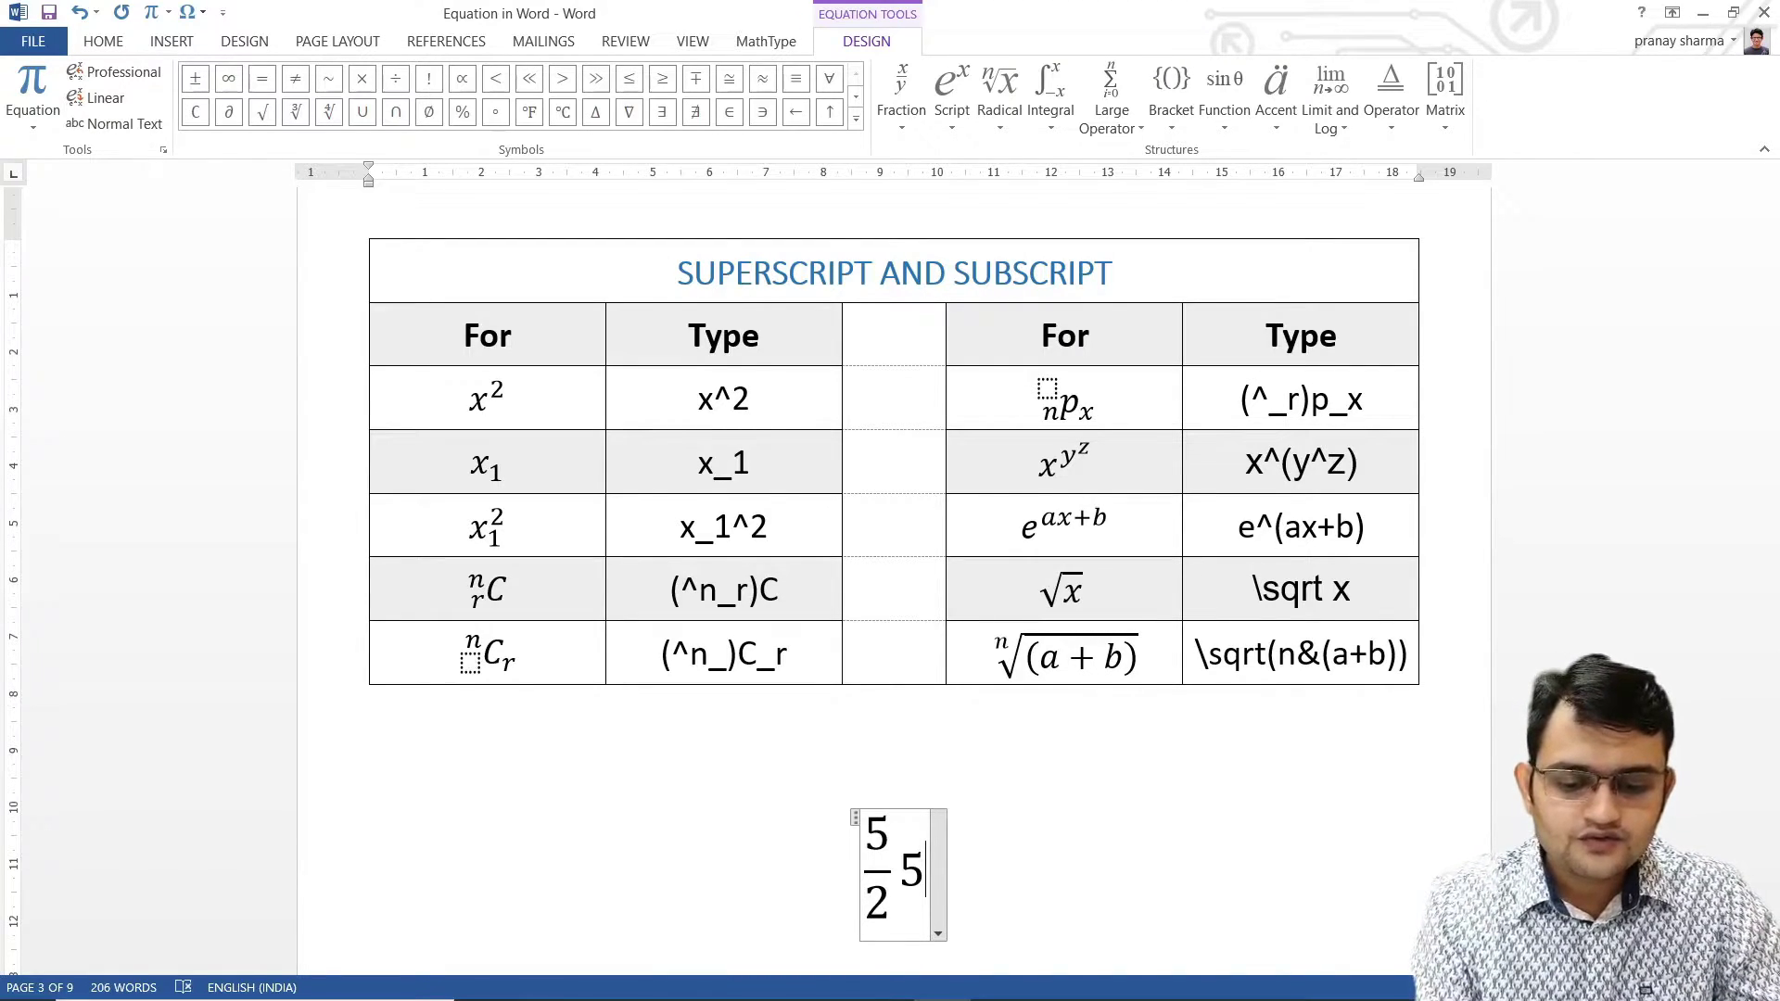
{"action": "type", "text": "/"}
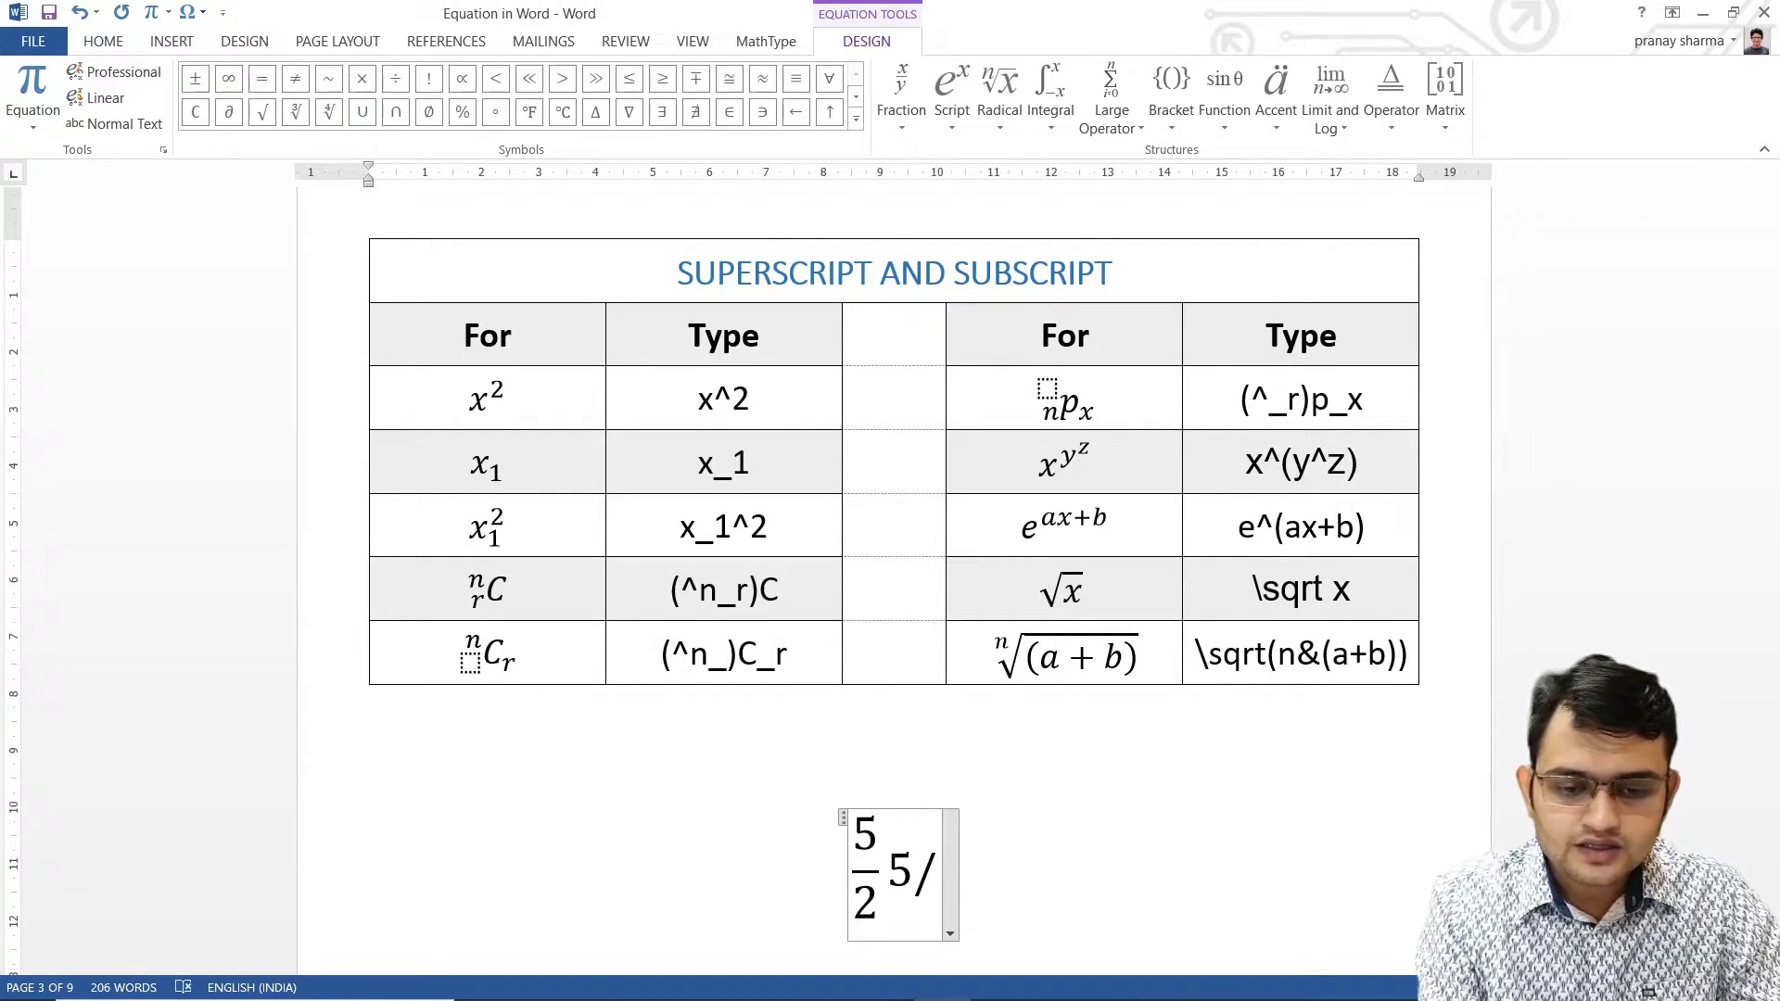
{"action": "type", "text": "\\"}
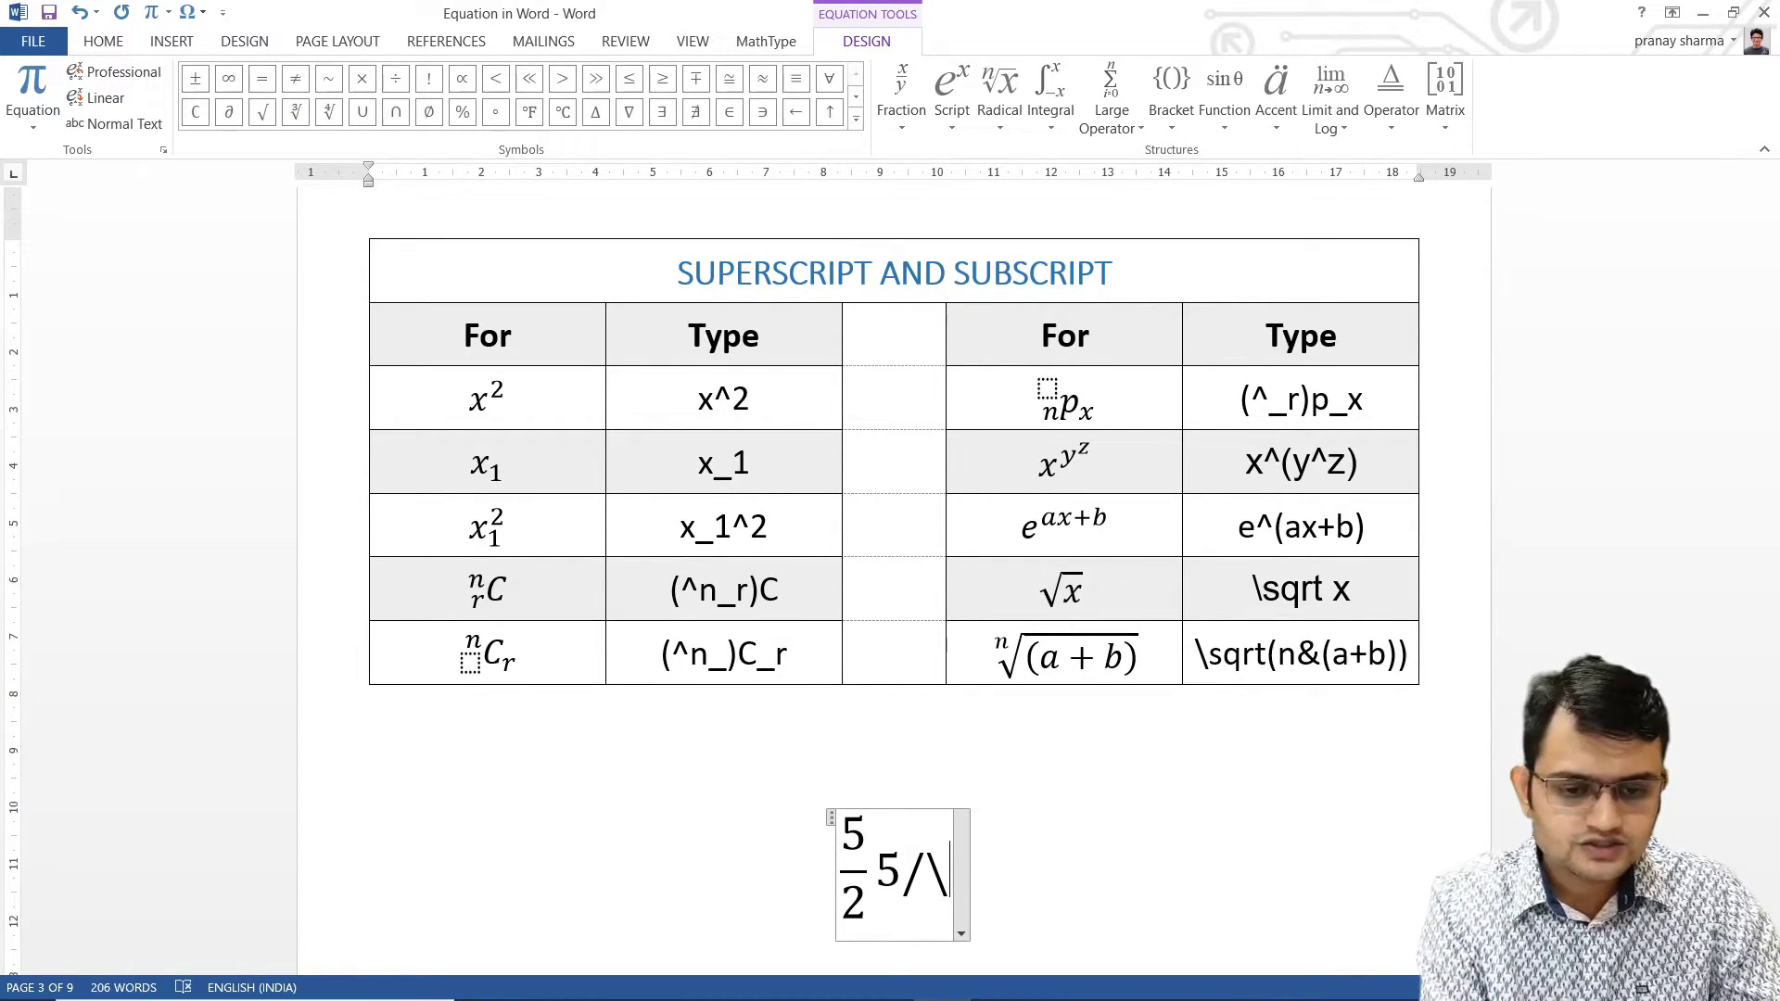
Remove both the linear and stacked 5/2 fractions, then enter x = ()/() for a new formula.
{"action": "key", "text": "BackSpace"}
{"action": "key", "text": "BackSpace"}
{"action": "type", "text": "/"}
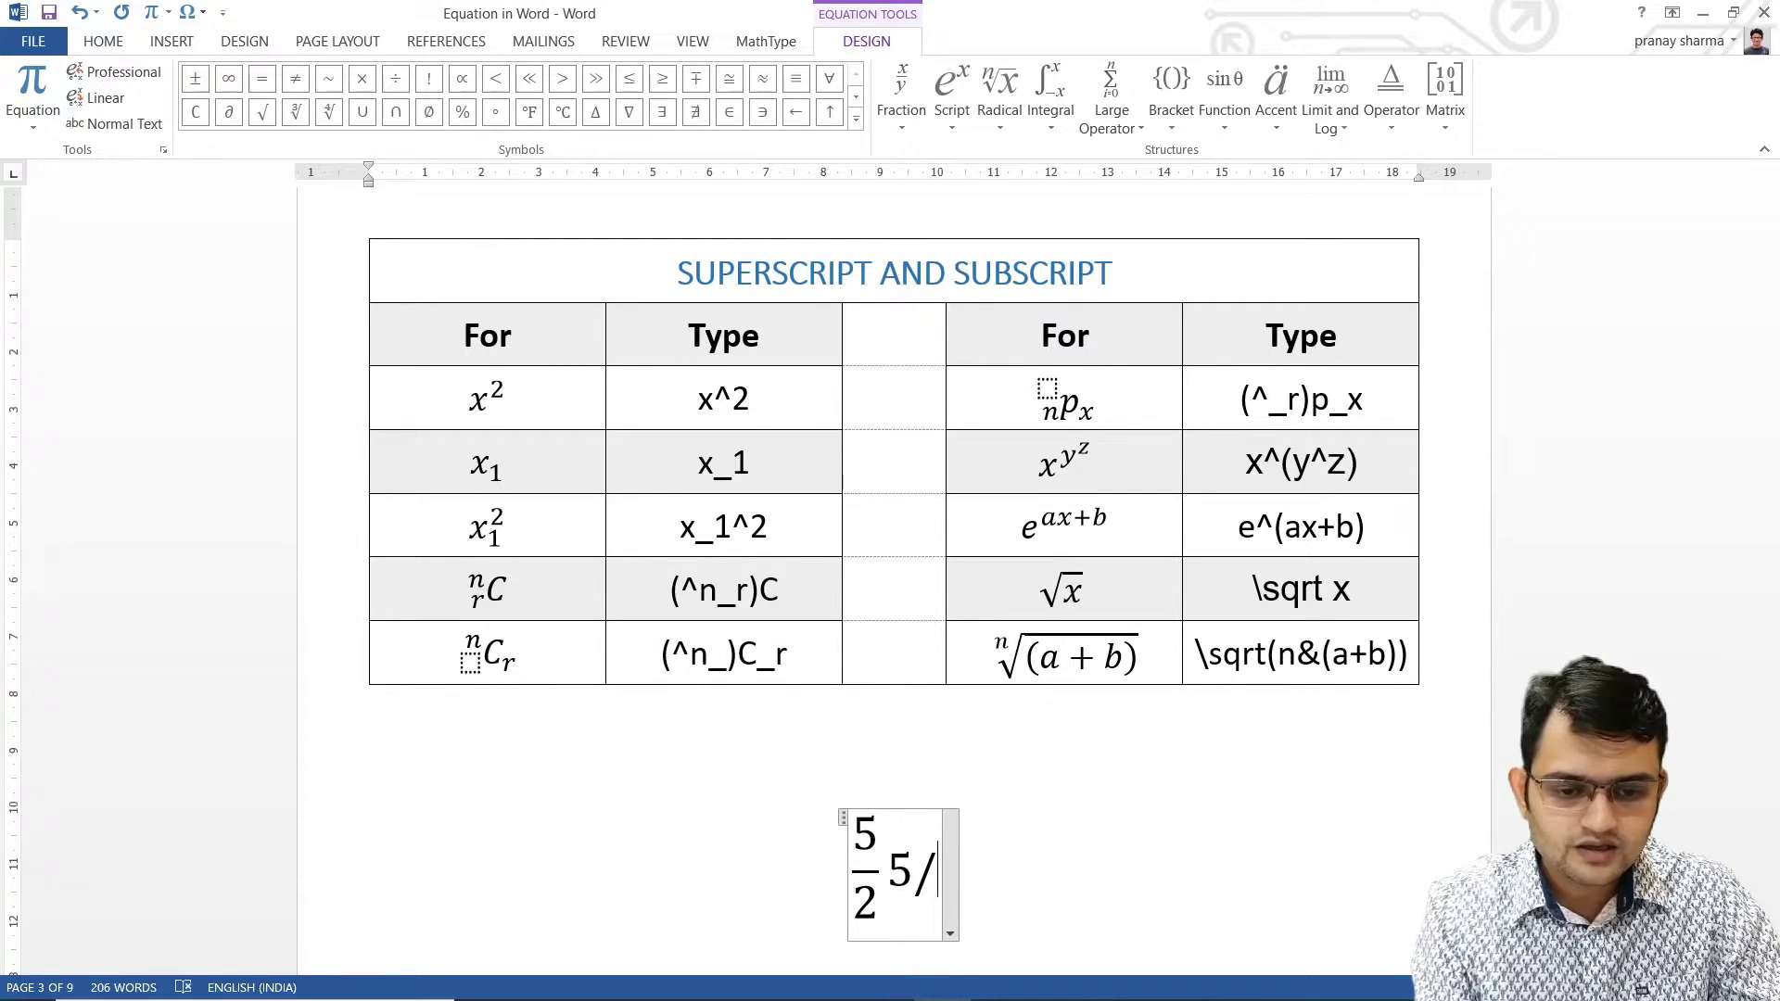
{"action": "type", "text": "2"}
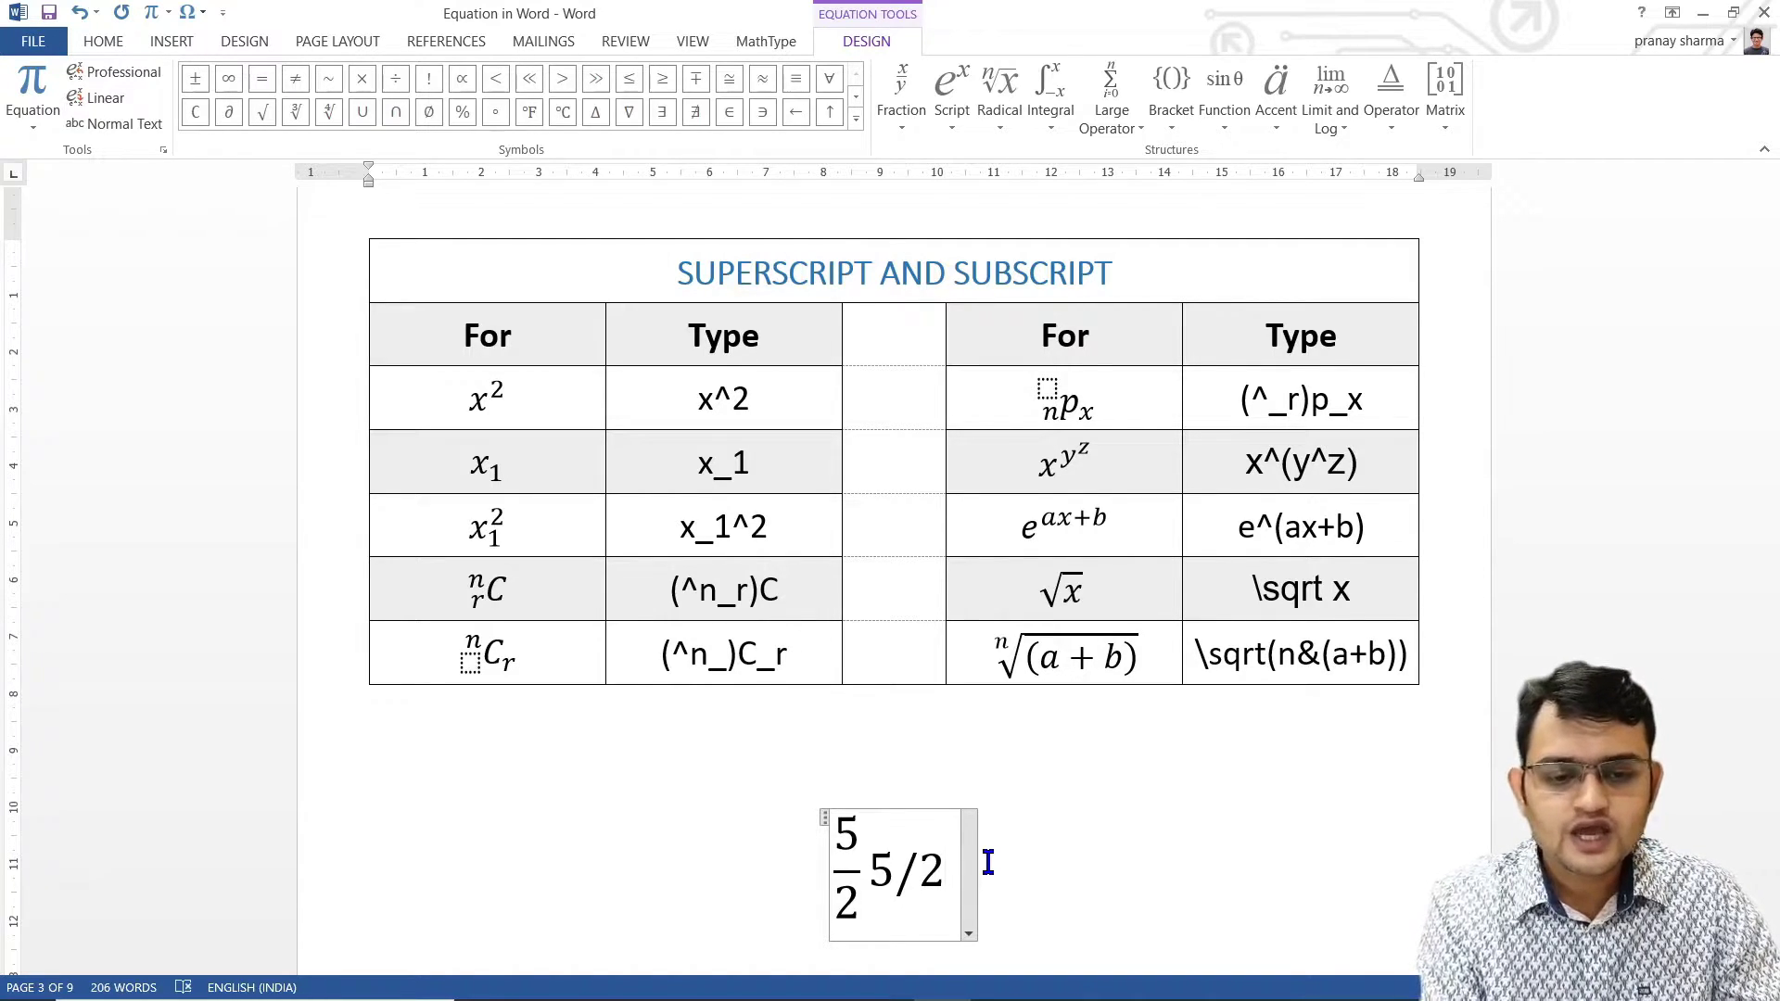
{"action": "key", "text": "BackSpace"}
{"action": "key", "text": "BackSpace"}
{"action": "key", "text": "BackSpace"}
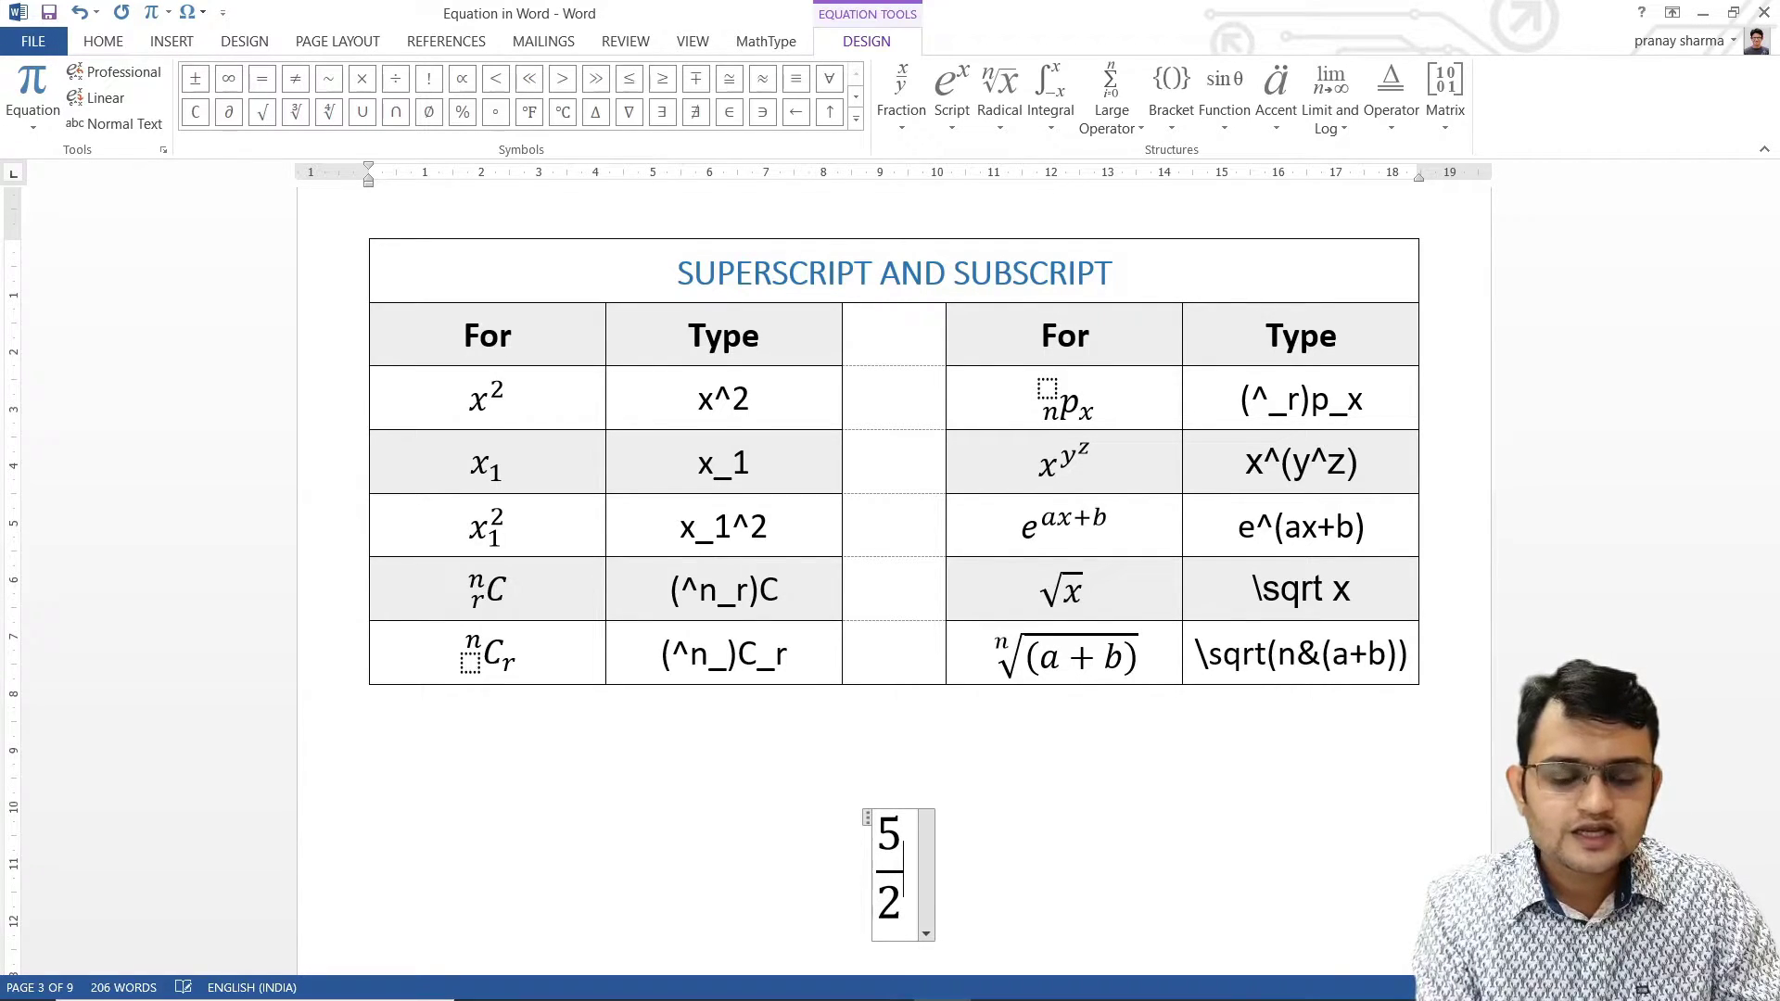
{"action": "key", "text": "shift+Left"}
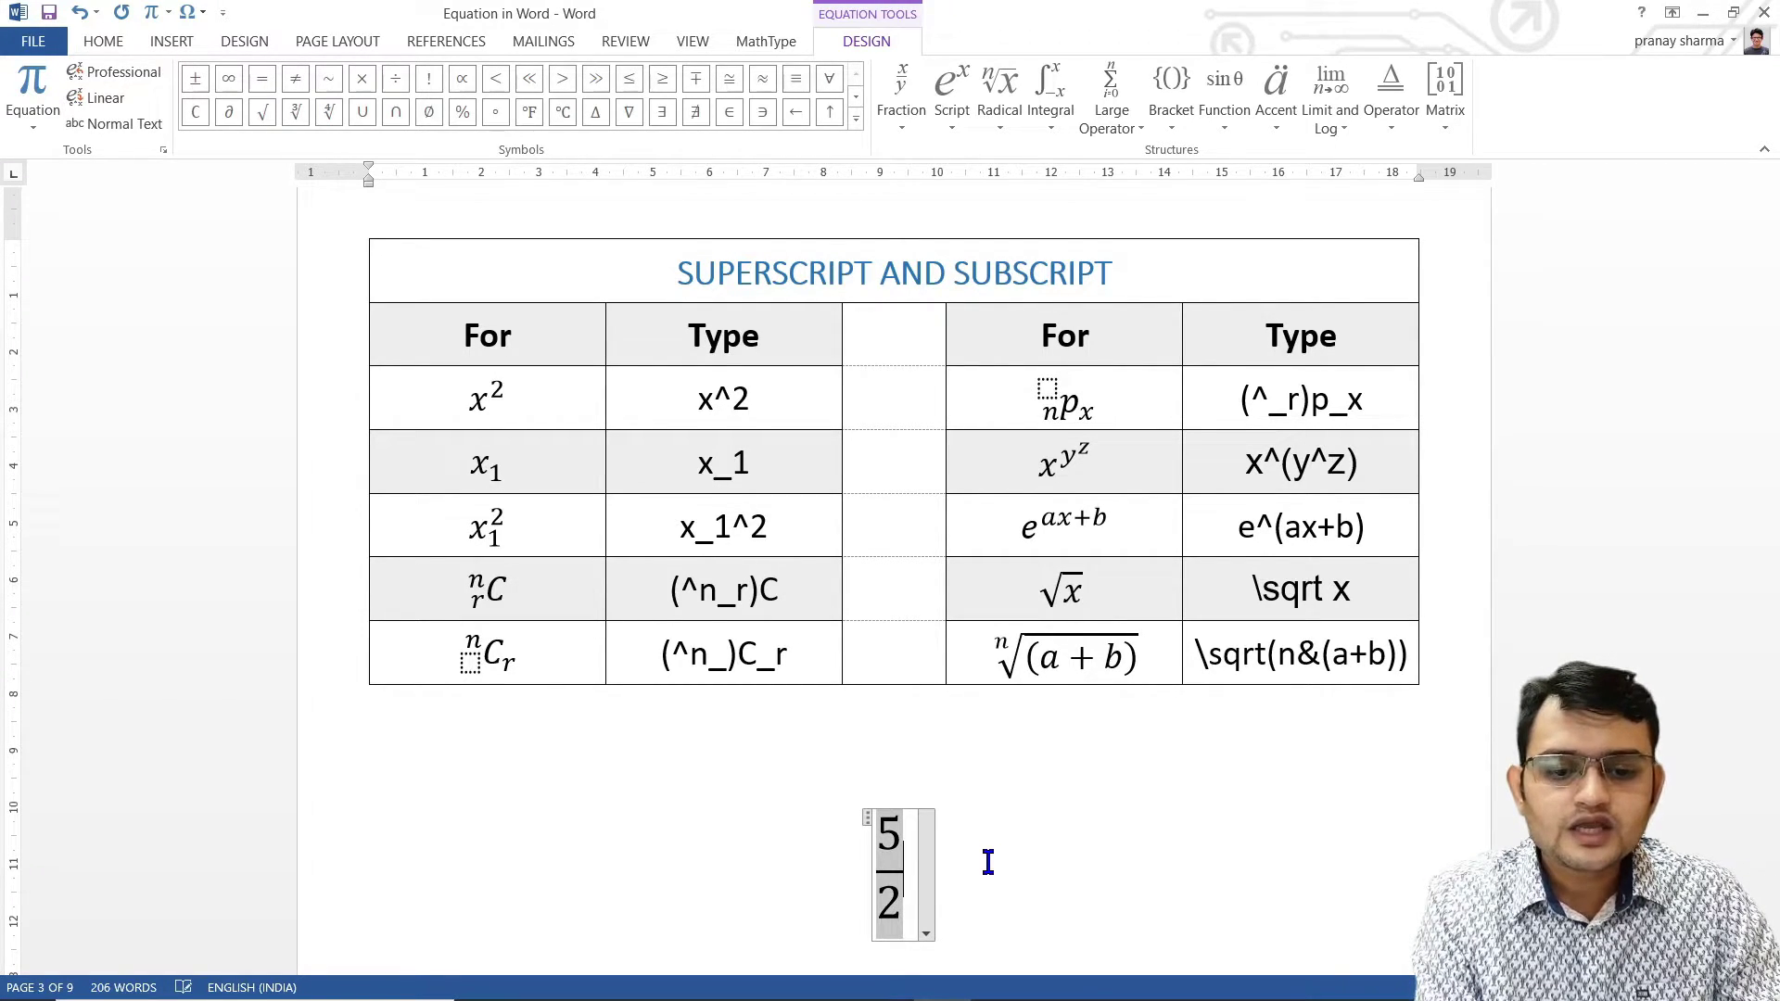
{"action": "key", "text": "BackSpace"}
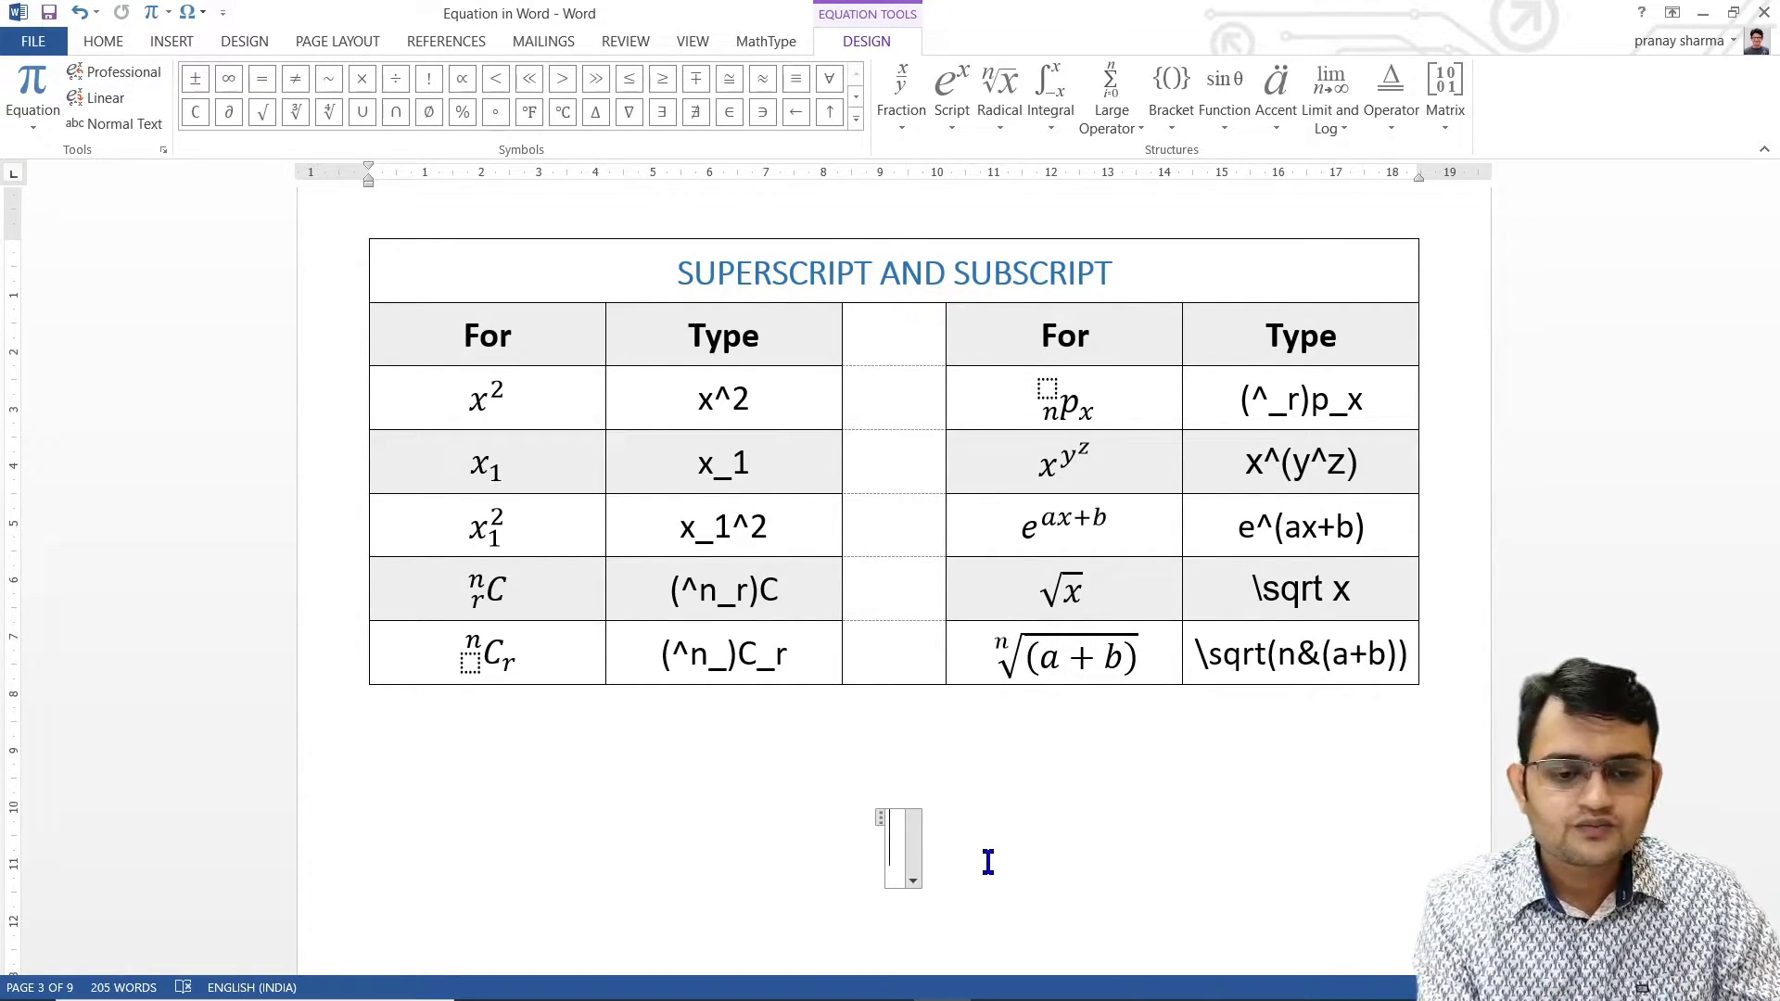
{"action": "type", "text": "x ="}
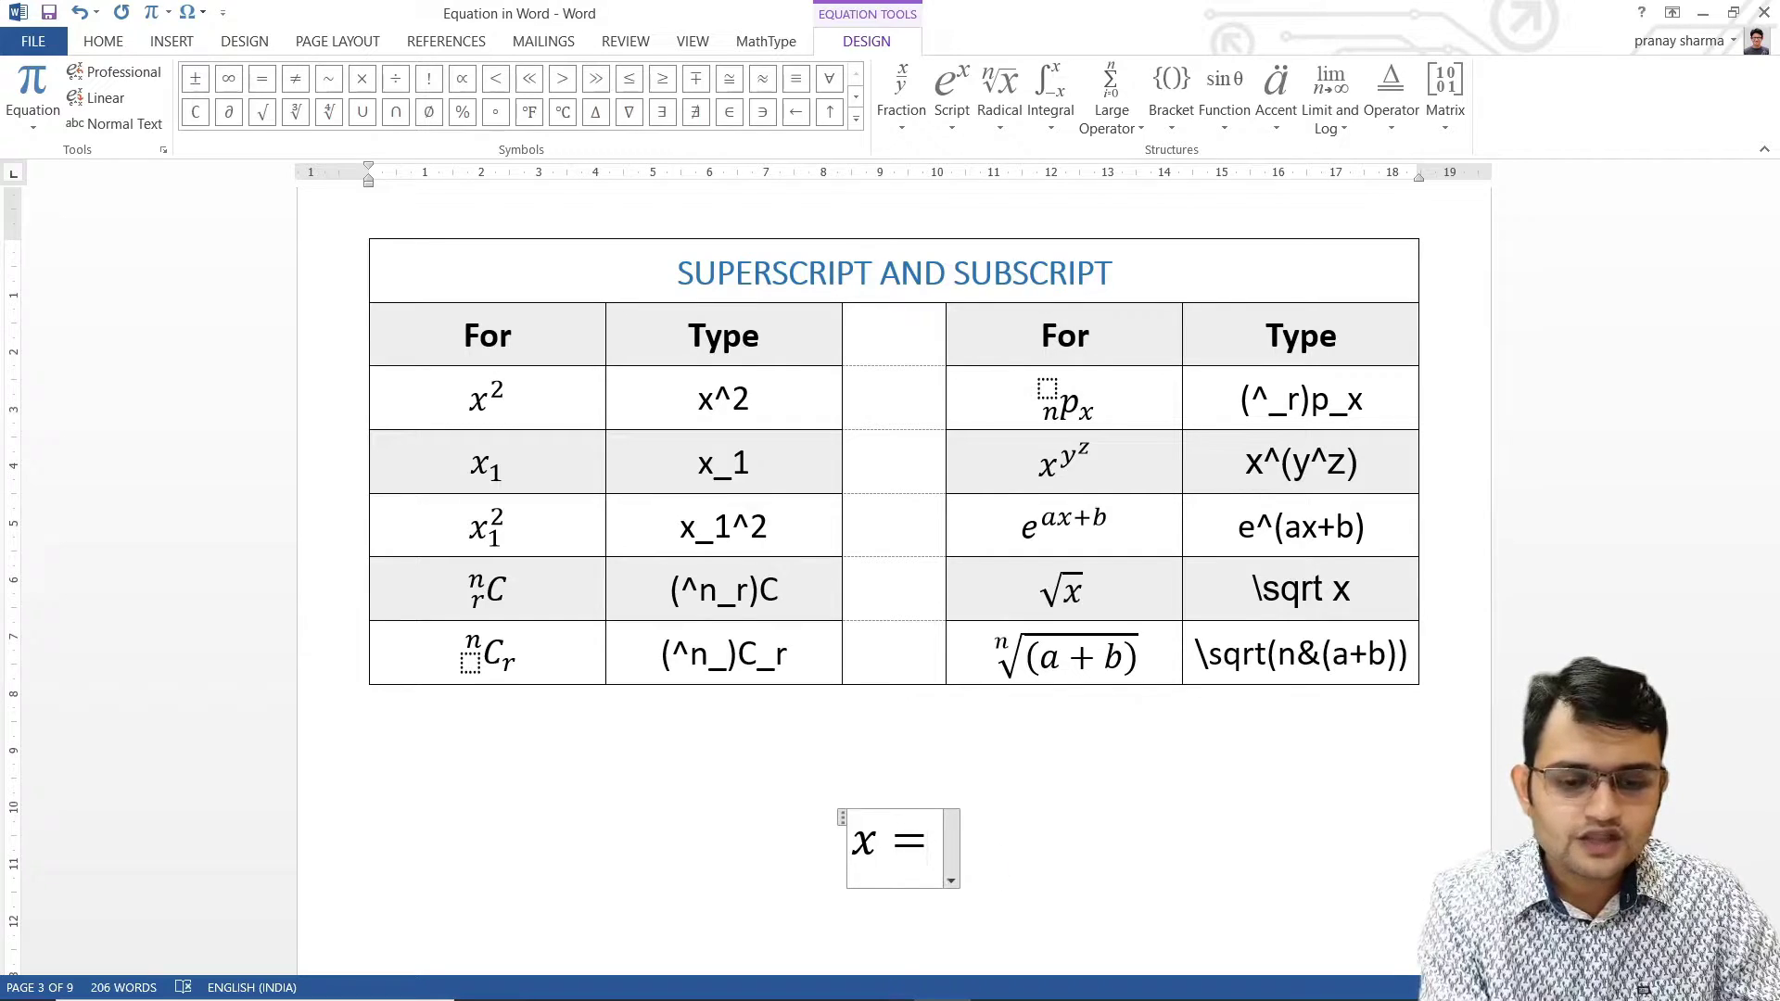
{"action": "type", "text": " ()"}
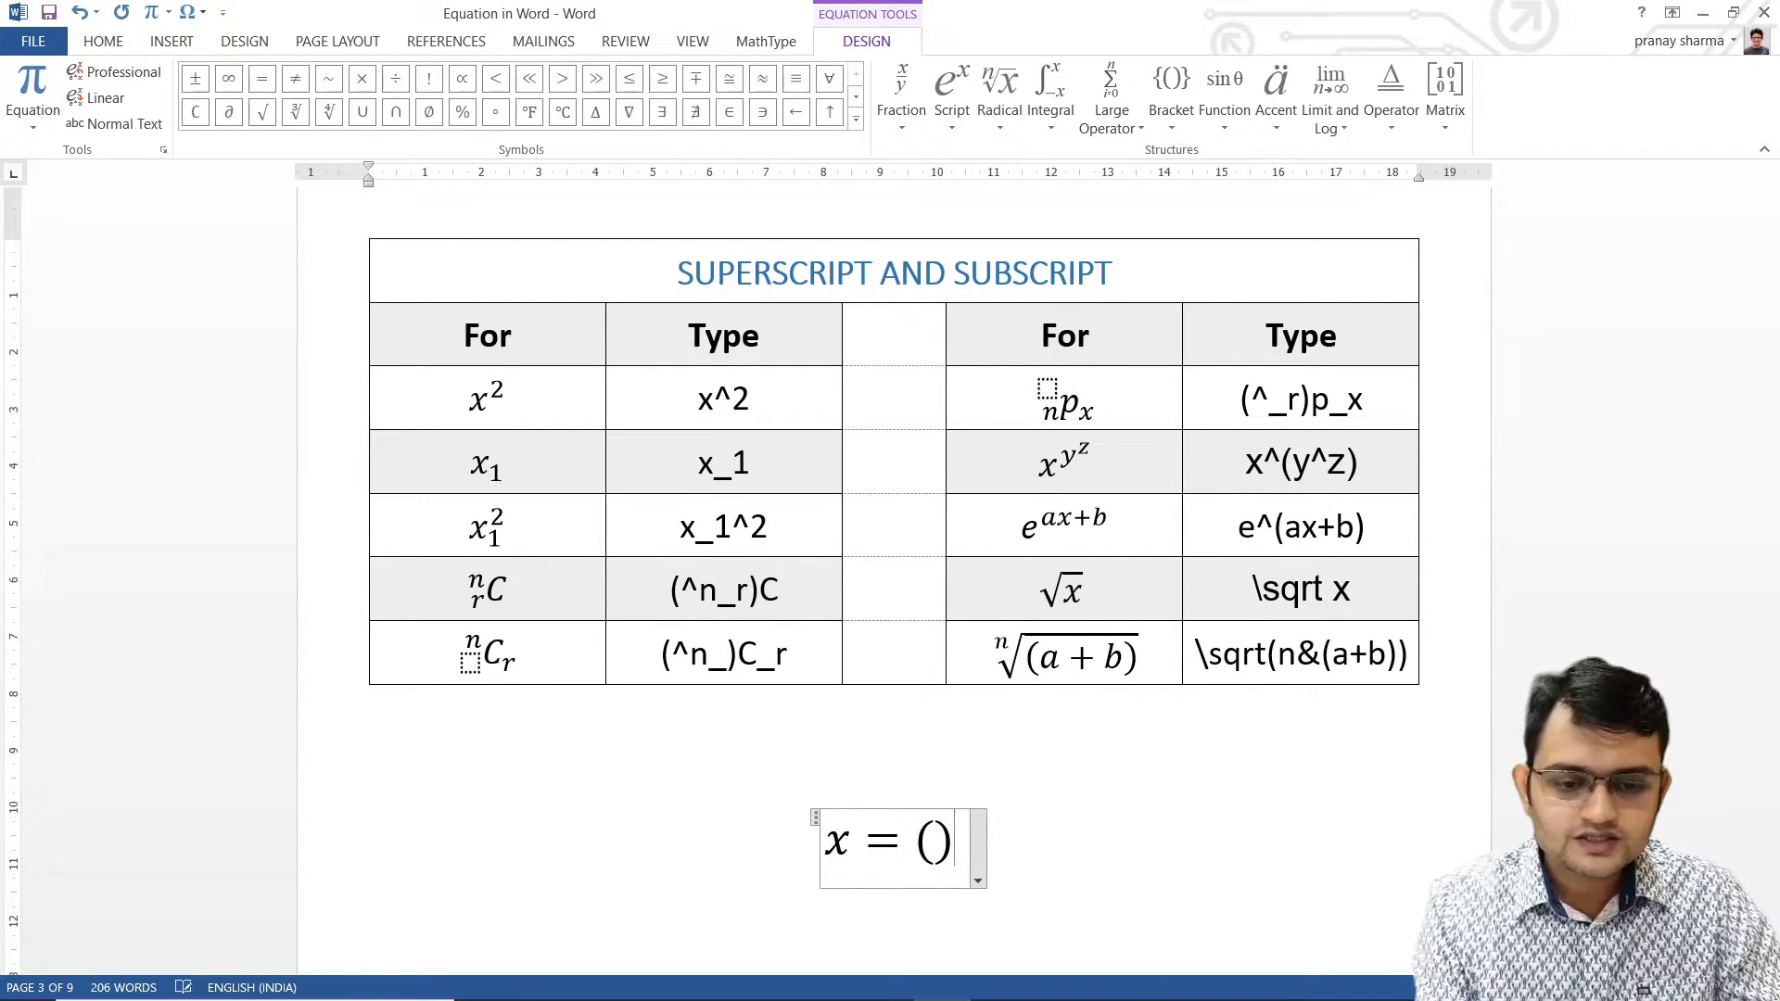
{"action": "type", "text": "/()"}
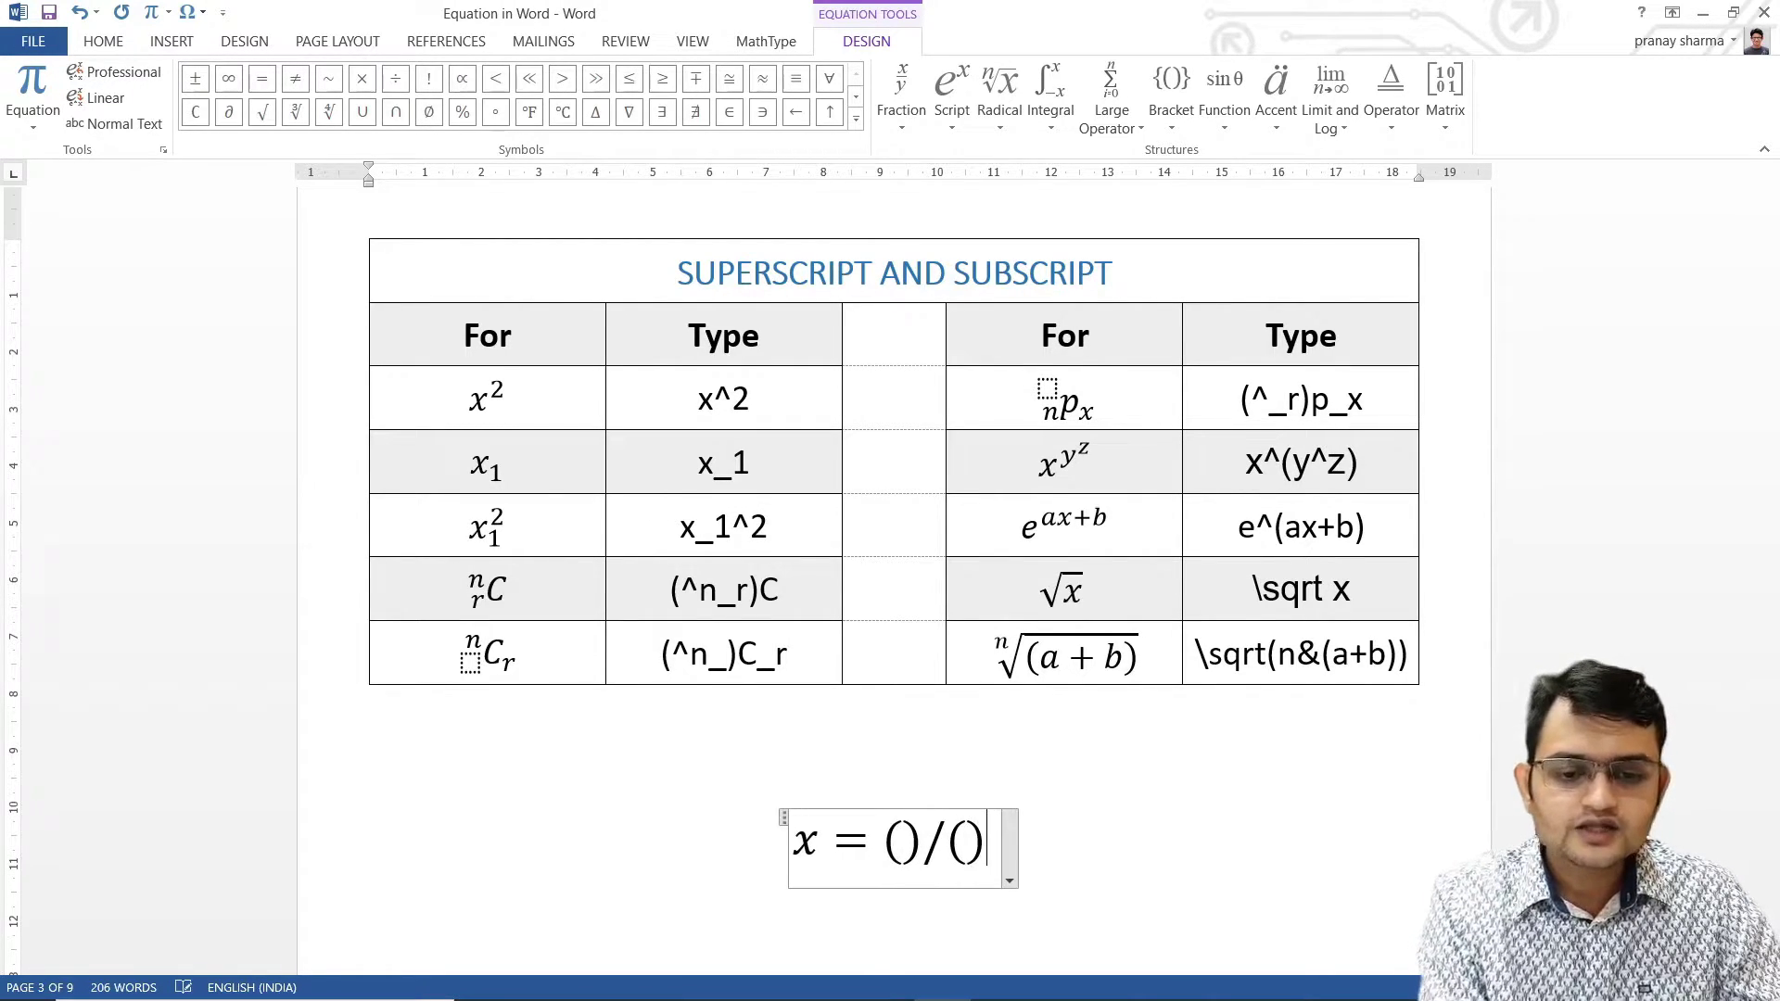
Enter −b± and an empty square root in the numerator, undoing unwanted ± and ∓ conversions.
{"action": "key", "text": "Left"}
{"action": "key", "text": "Left"}
{"action": "key", "text": "Left"}
{"action": "key", "text": "Left"}
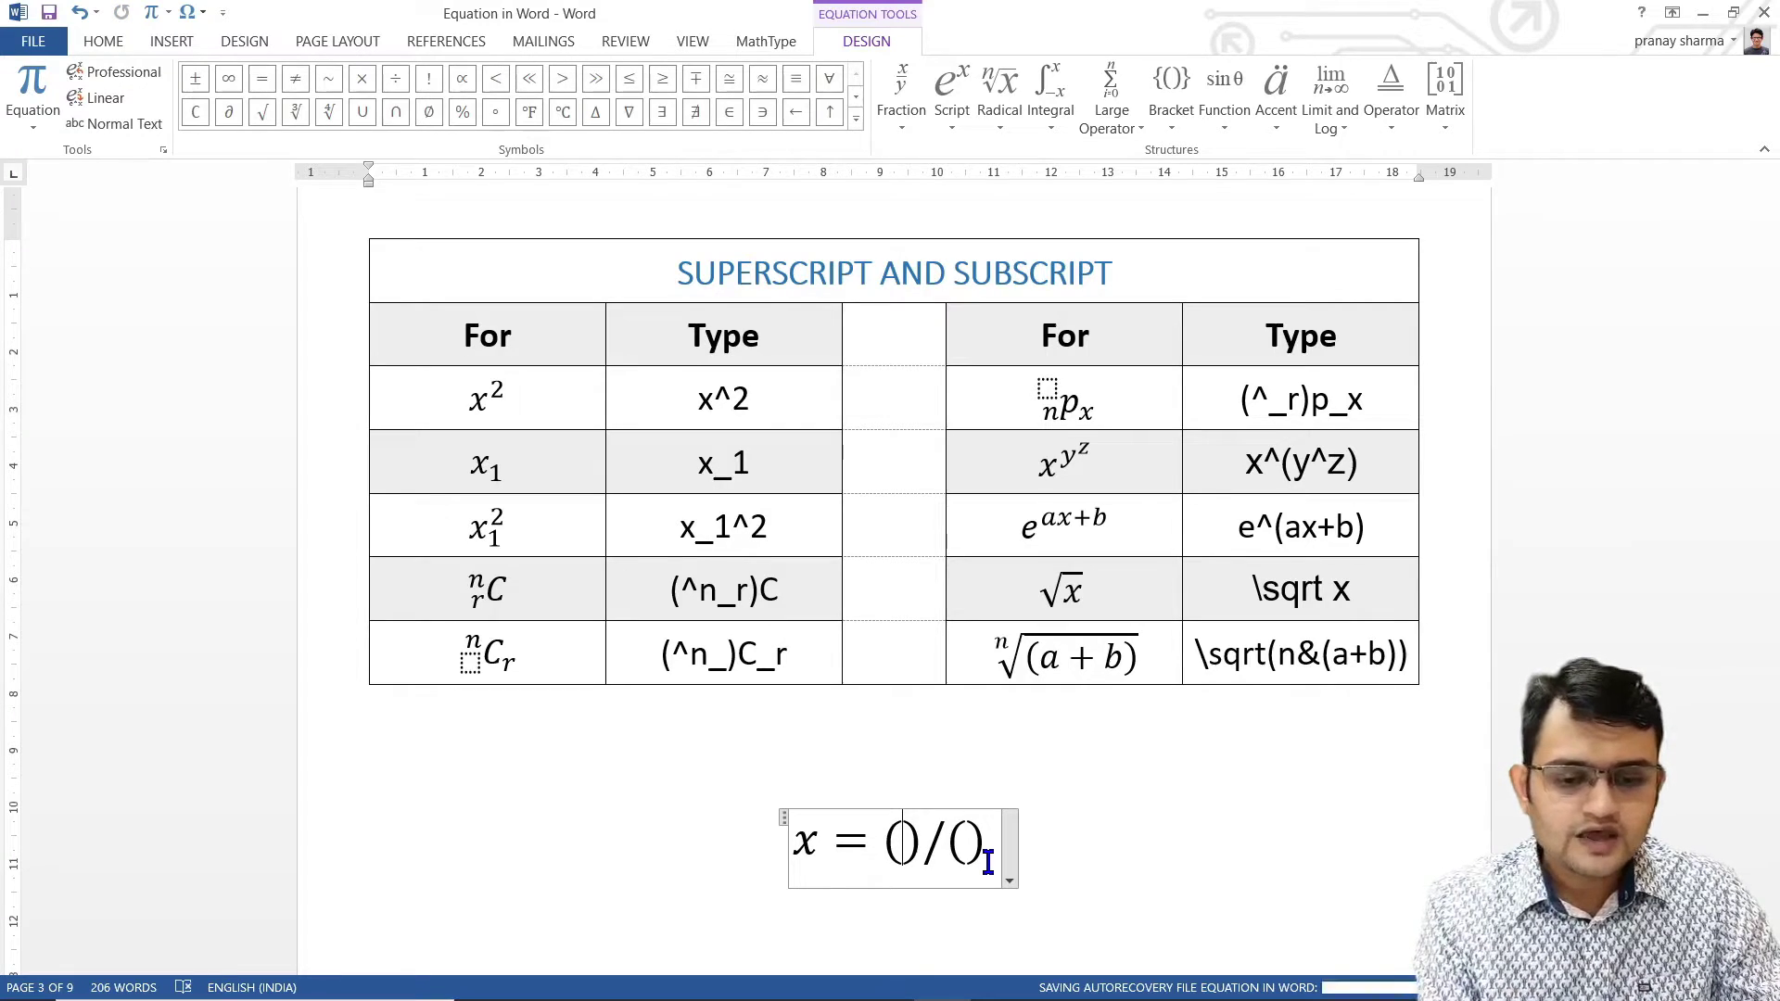
{"action": "type", "text": "-"}
{"action": "type", "text": "b"}
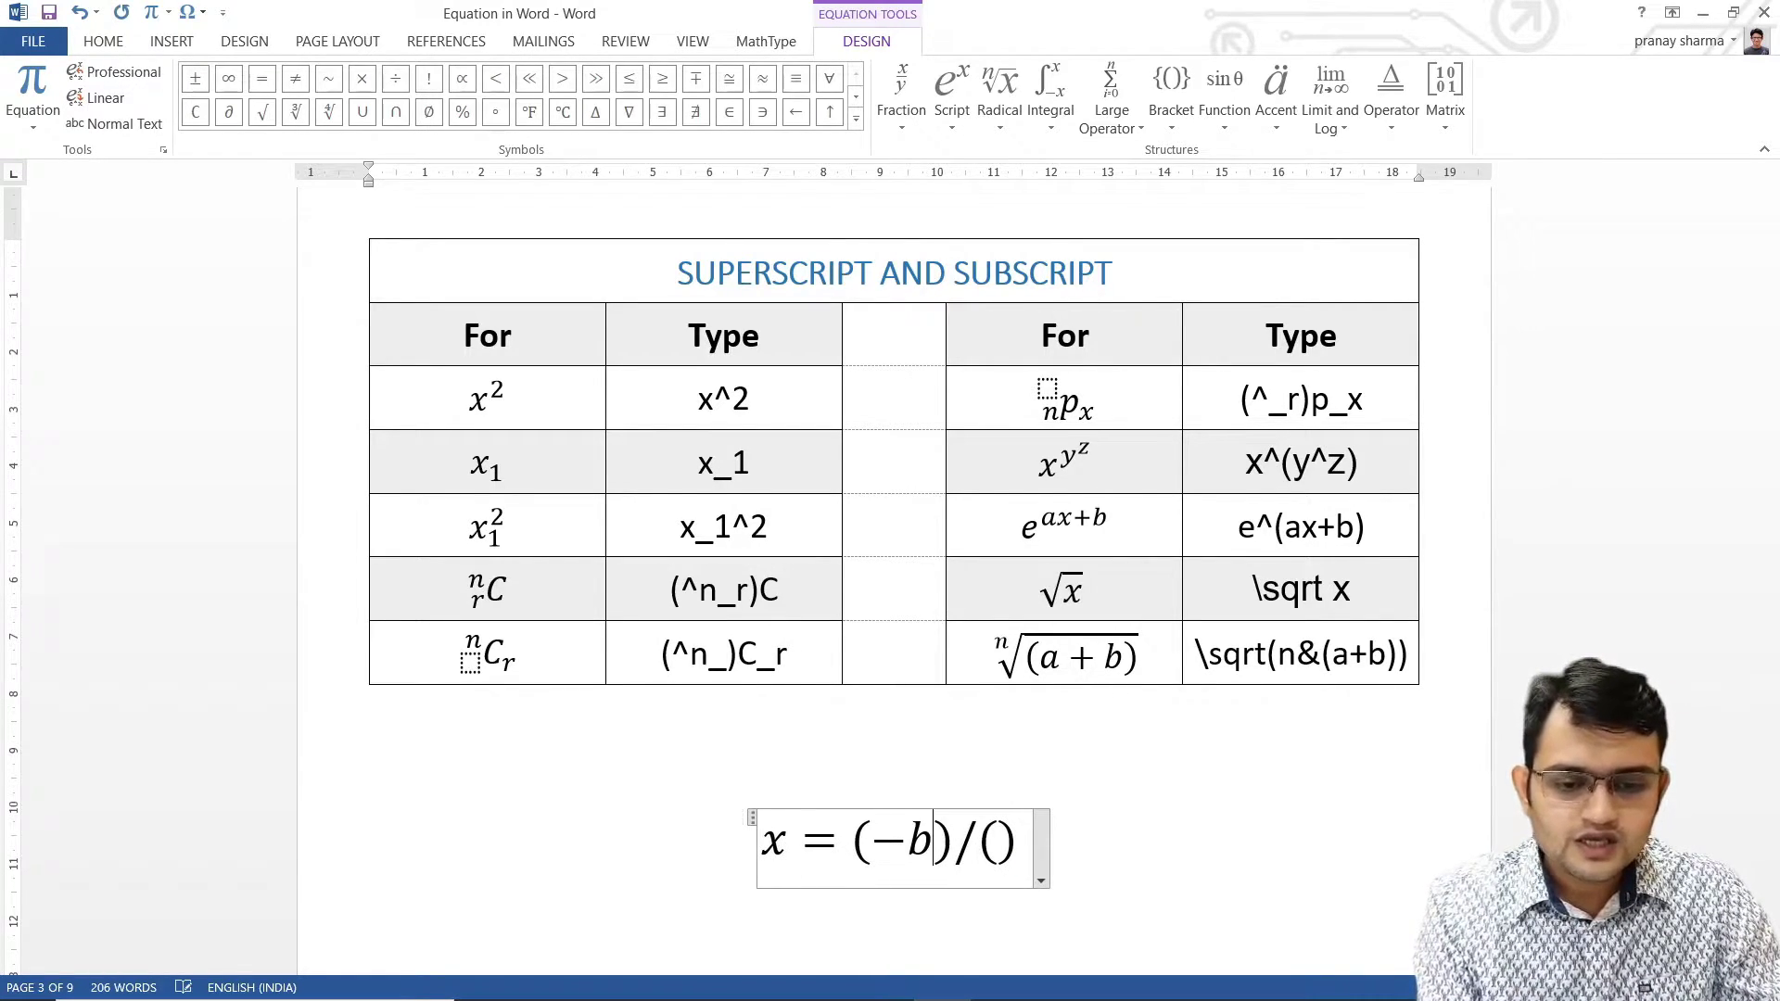
{"action": "type", "text": "+-"}
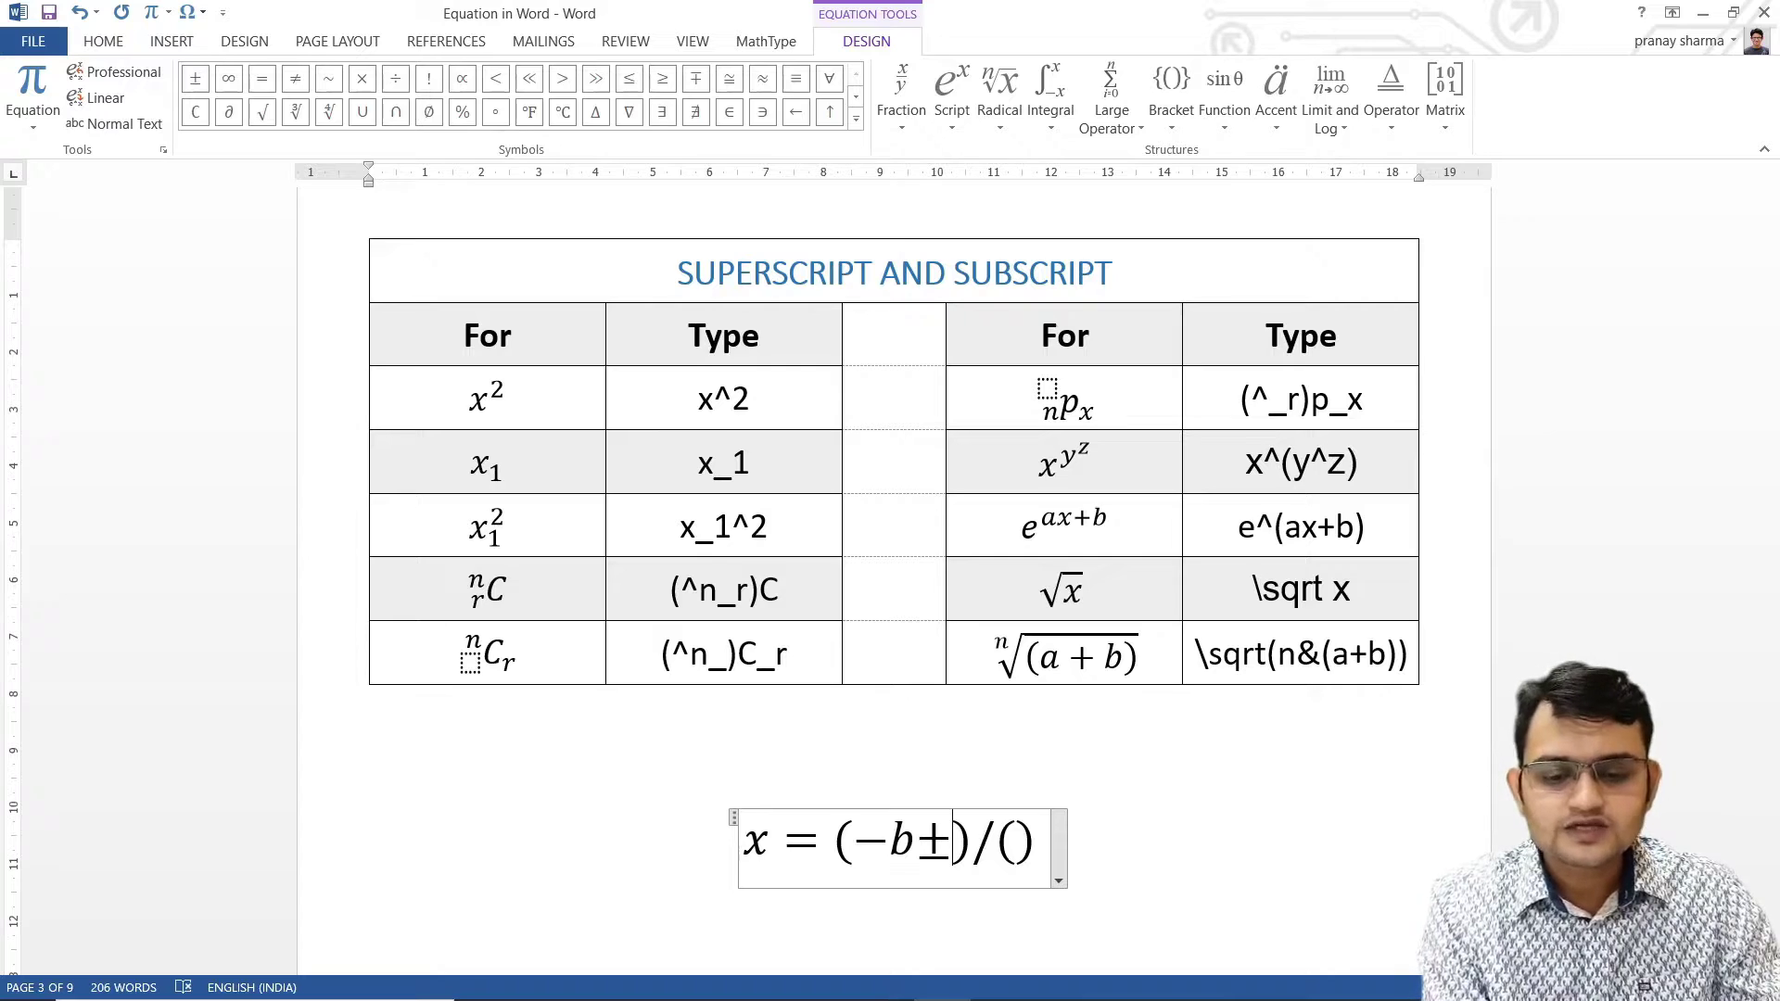
{"action": "key", "text": "ctrl+z"}
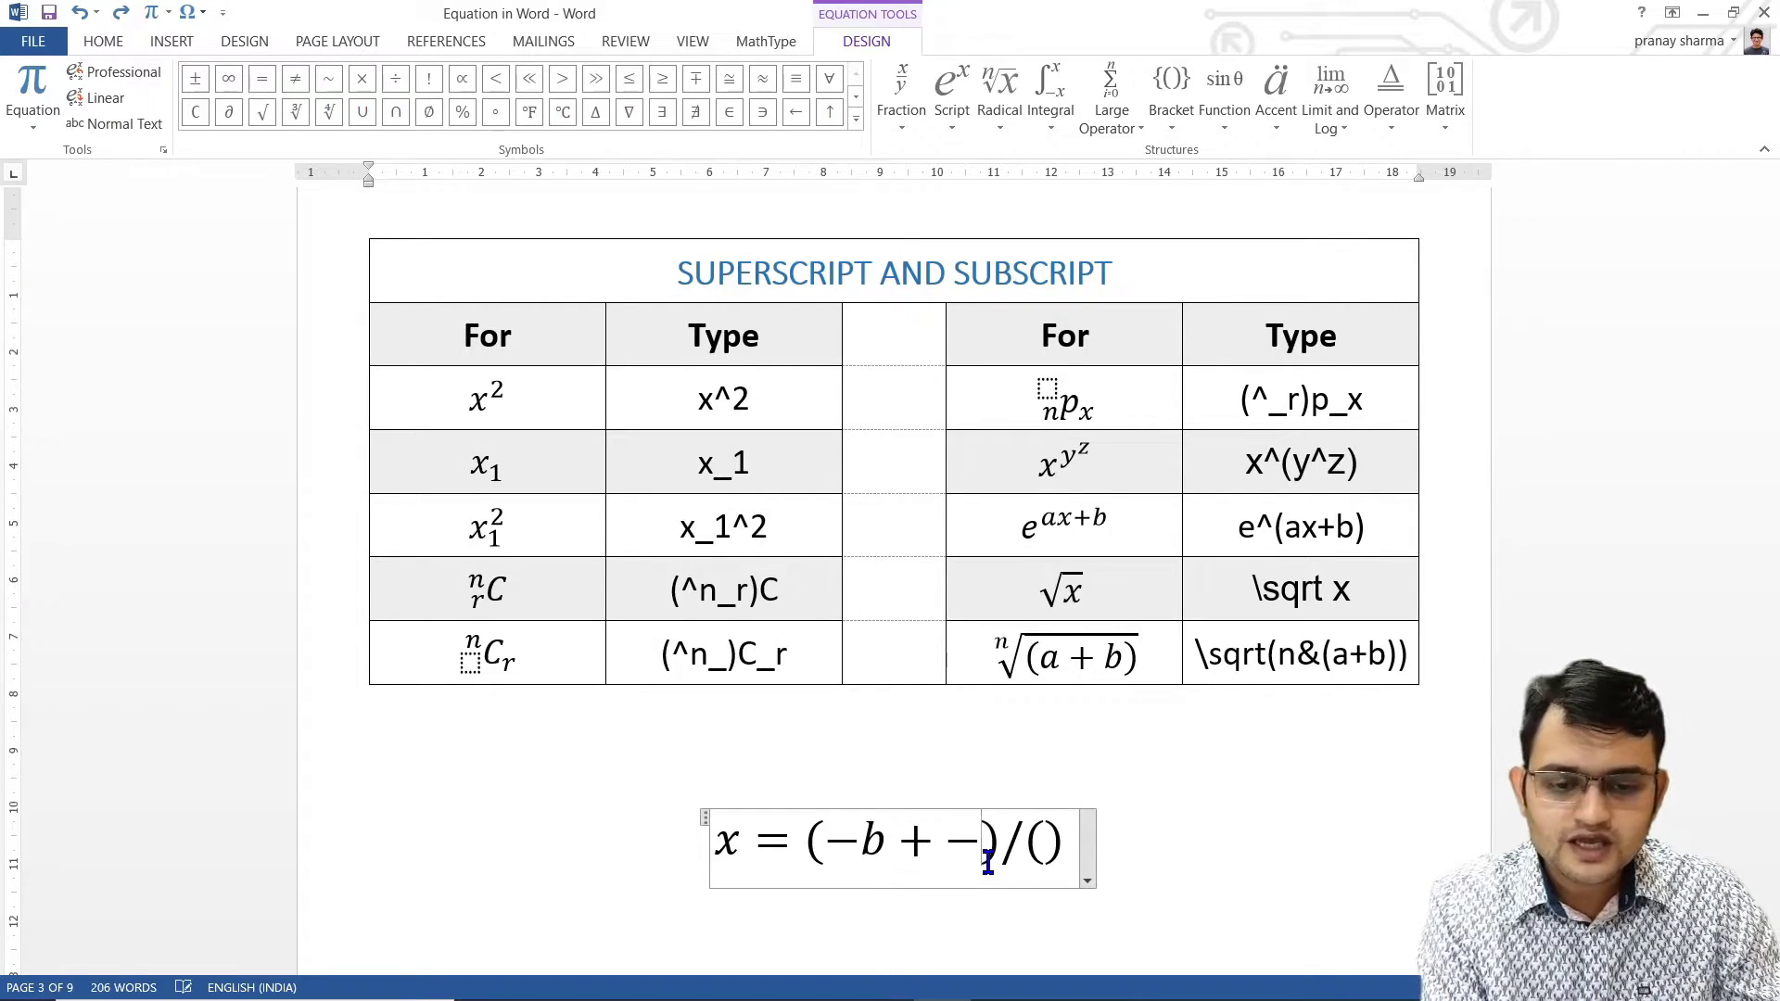
{"action": "key", "text": "BackSpace"}
{"action": "key", "text": "BackSpace"}
{"action": "type", "text": "-="}
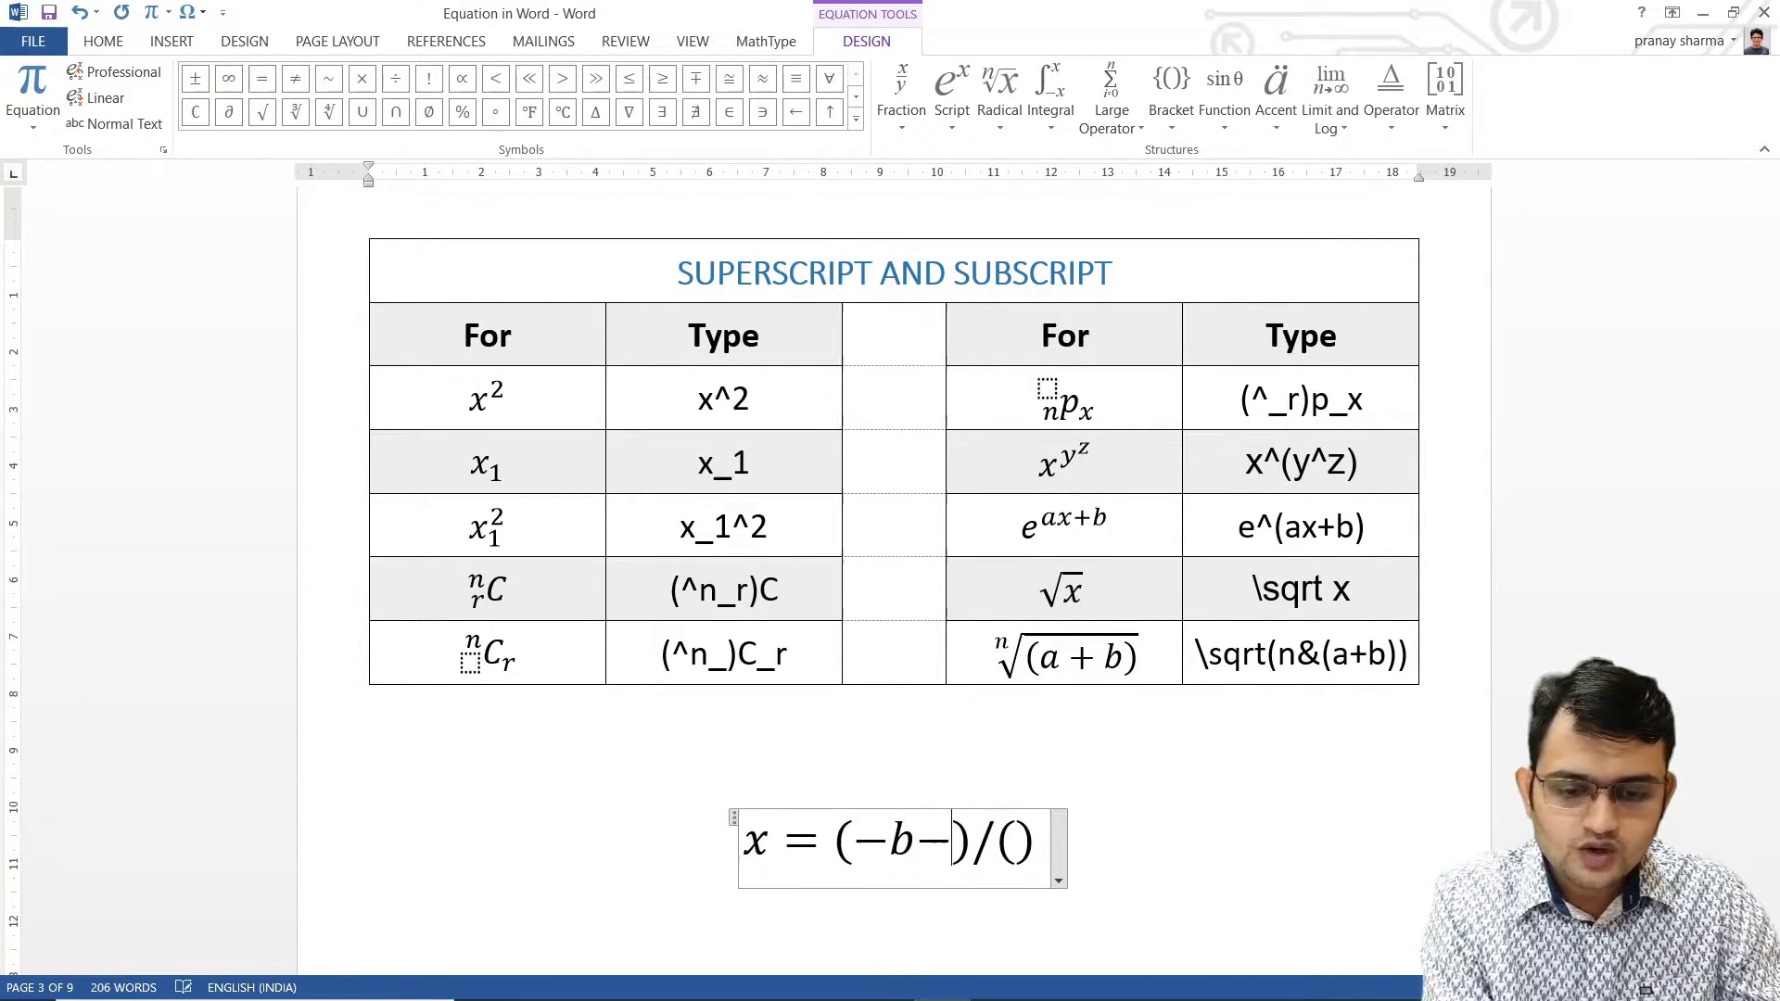
{"action": "key", "text": "BackSpace"}
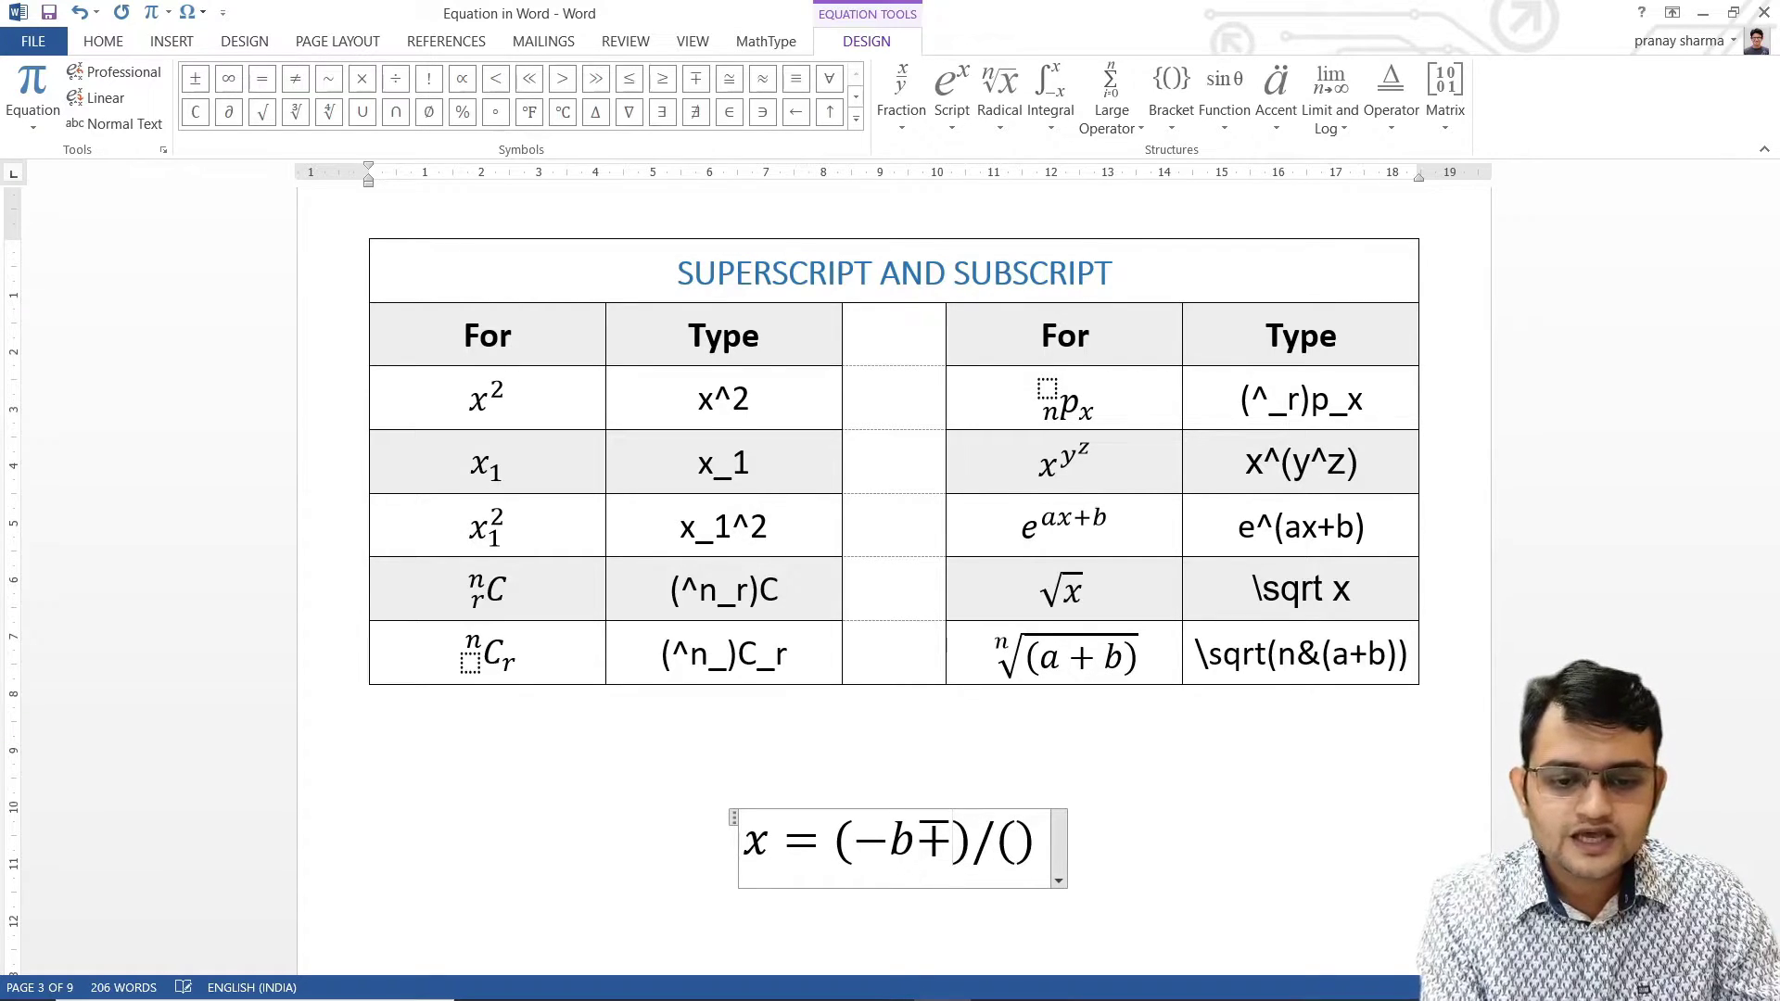
{"action": "key", "text": "ctrl+z"}
{"action": "key", "text": "BackSpace"}
{"action": "key", "text": "BackSpace"}
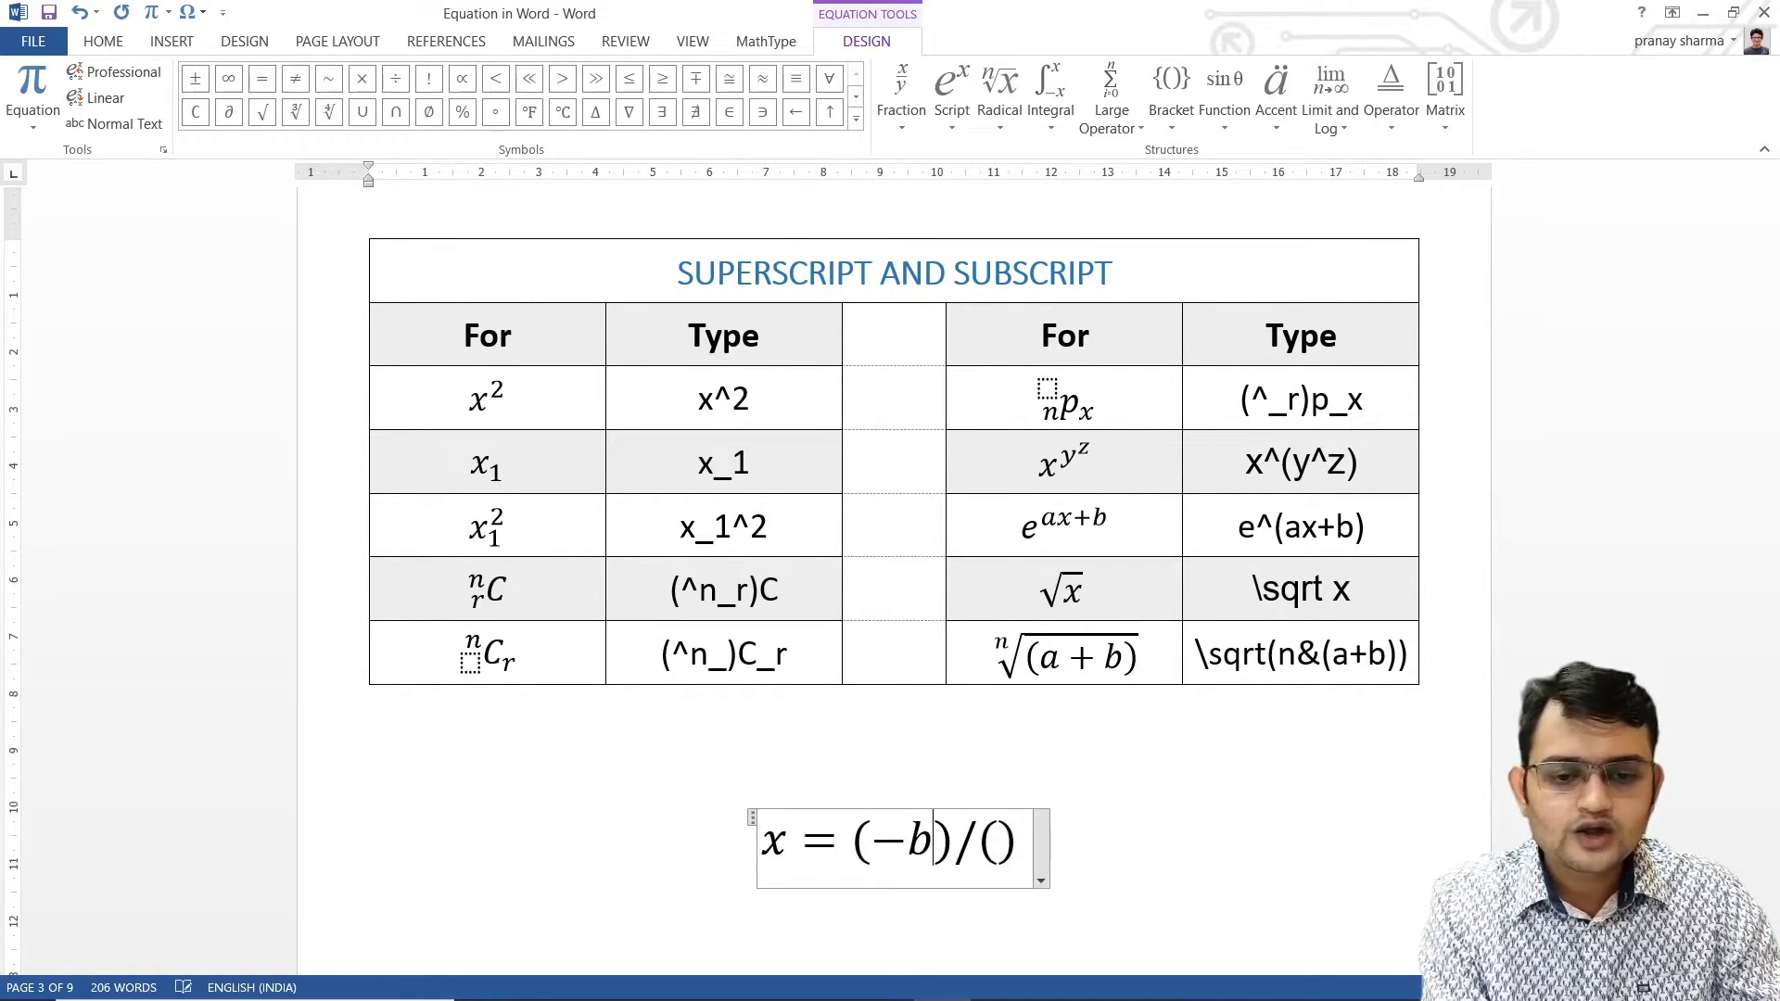
{"action": "type", "text": "+-"}
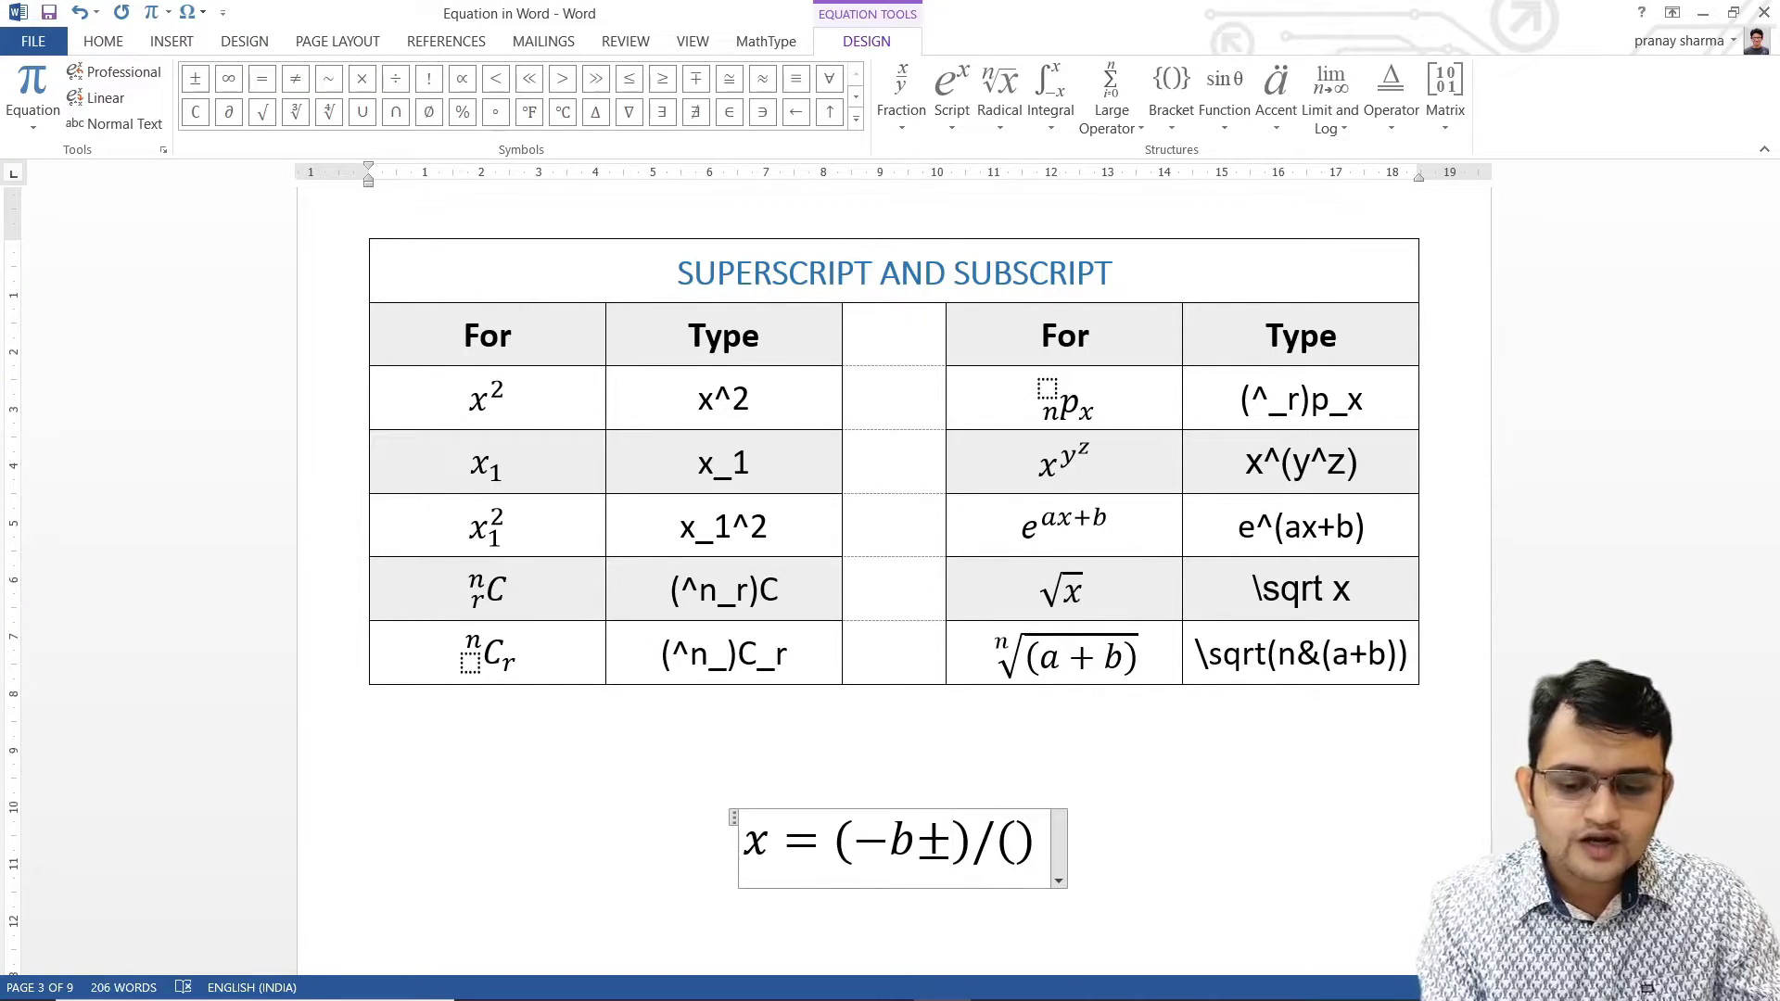
{"action": "type", "text": "\\s"}
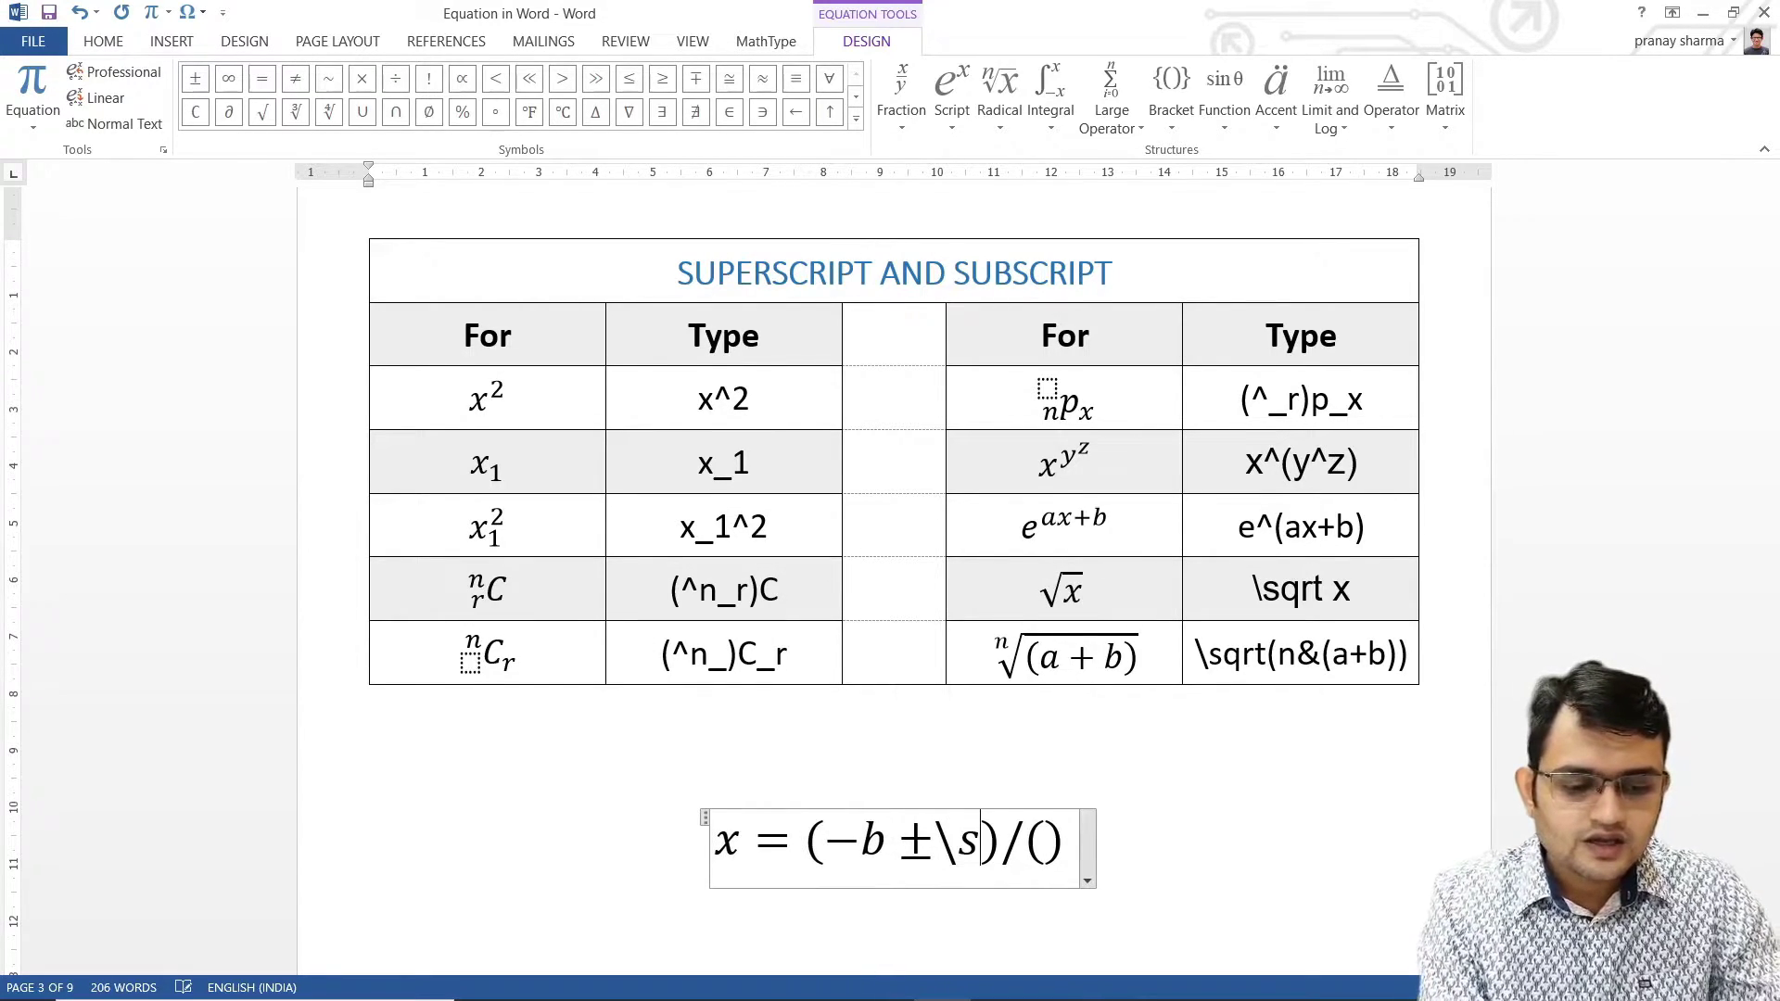
{"action": "type", "text": "qrt"}
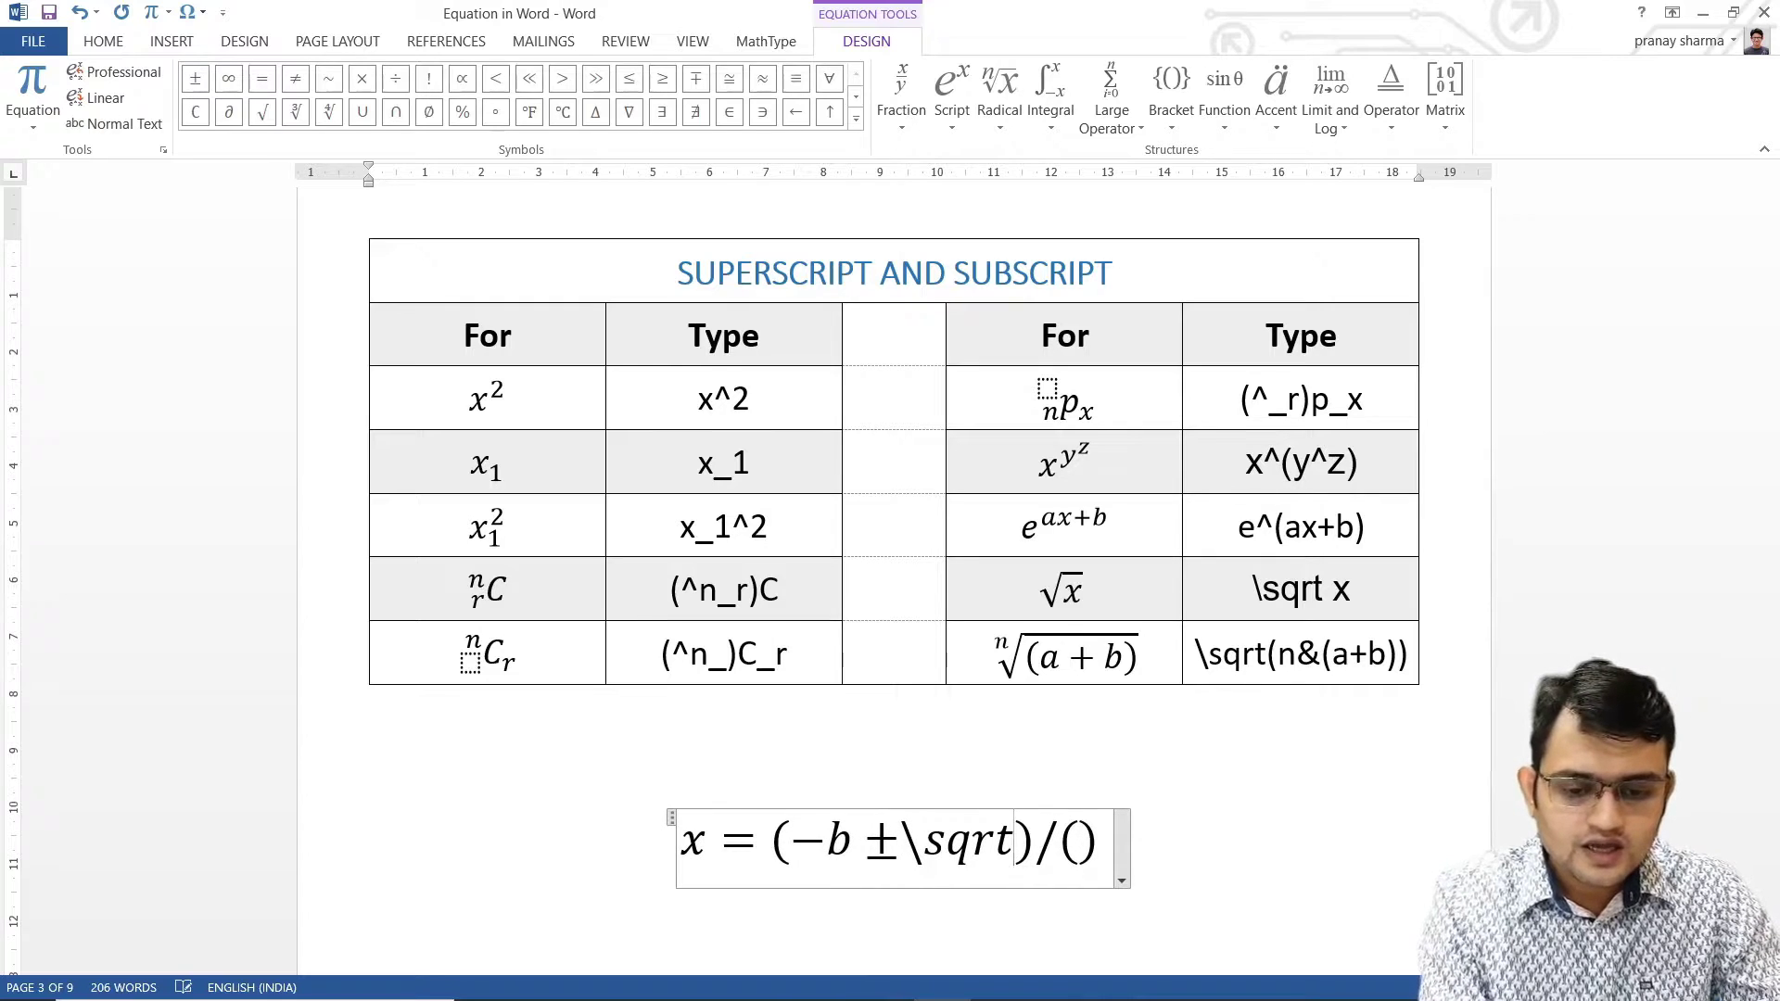
{"action": "key", "text": "space"}
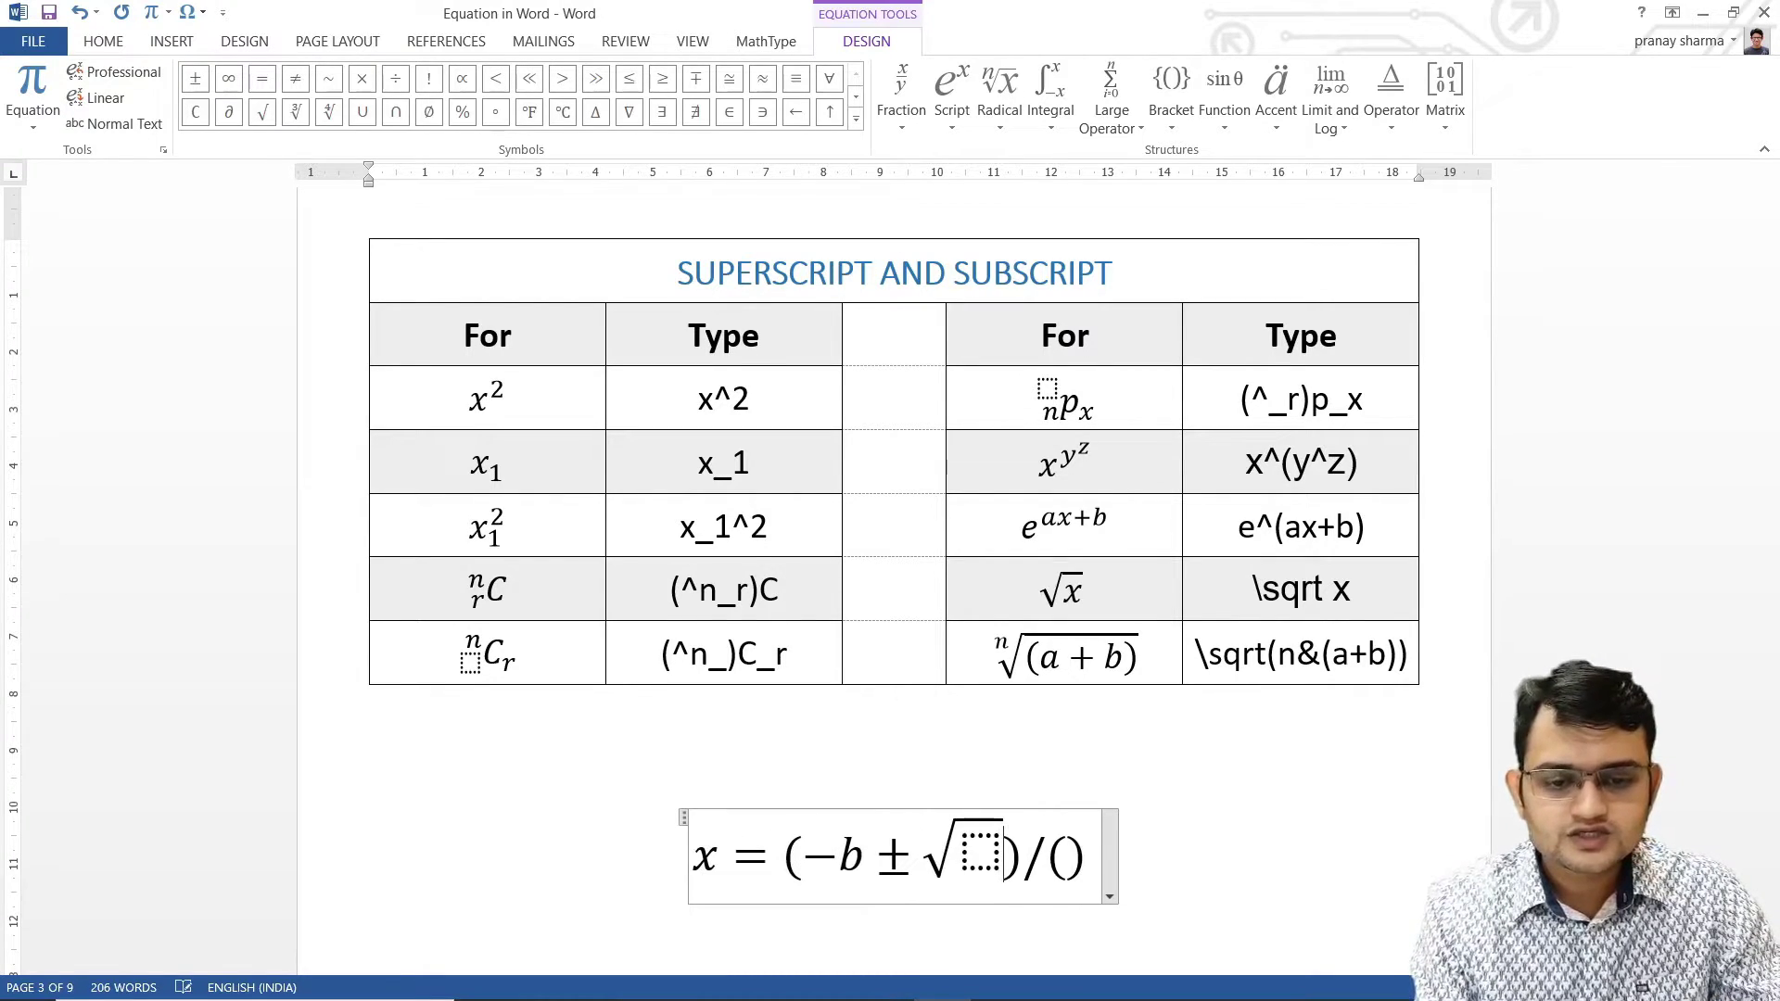
Fill the root with b²−4ac and the denominator with 2a, then build up the formula.
{"action": "left_click", "coordinate": [989, 860]}
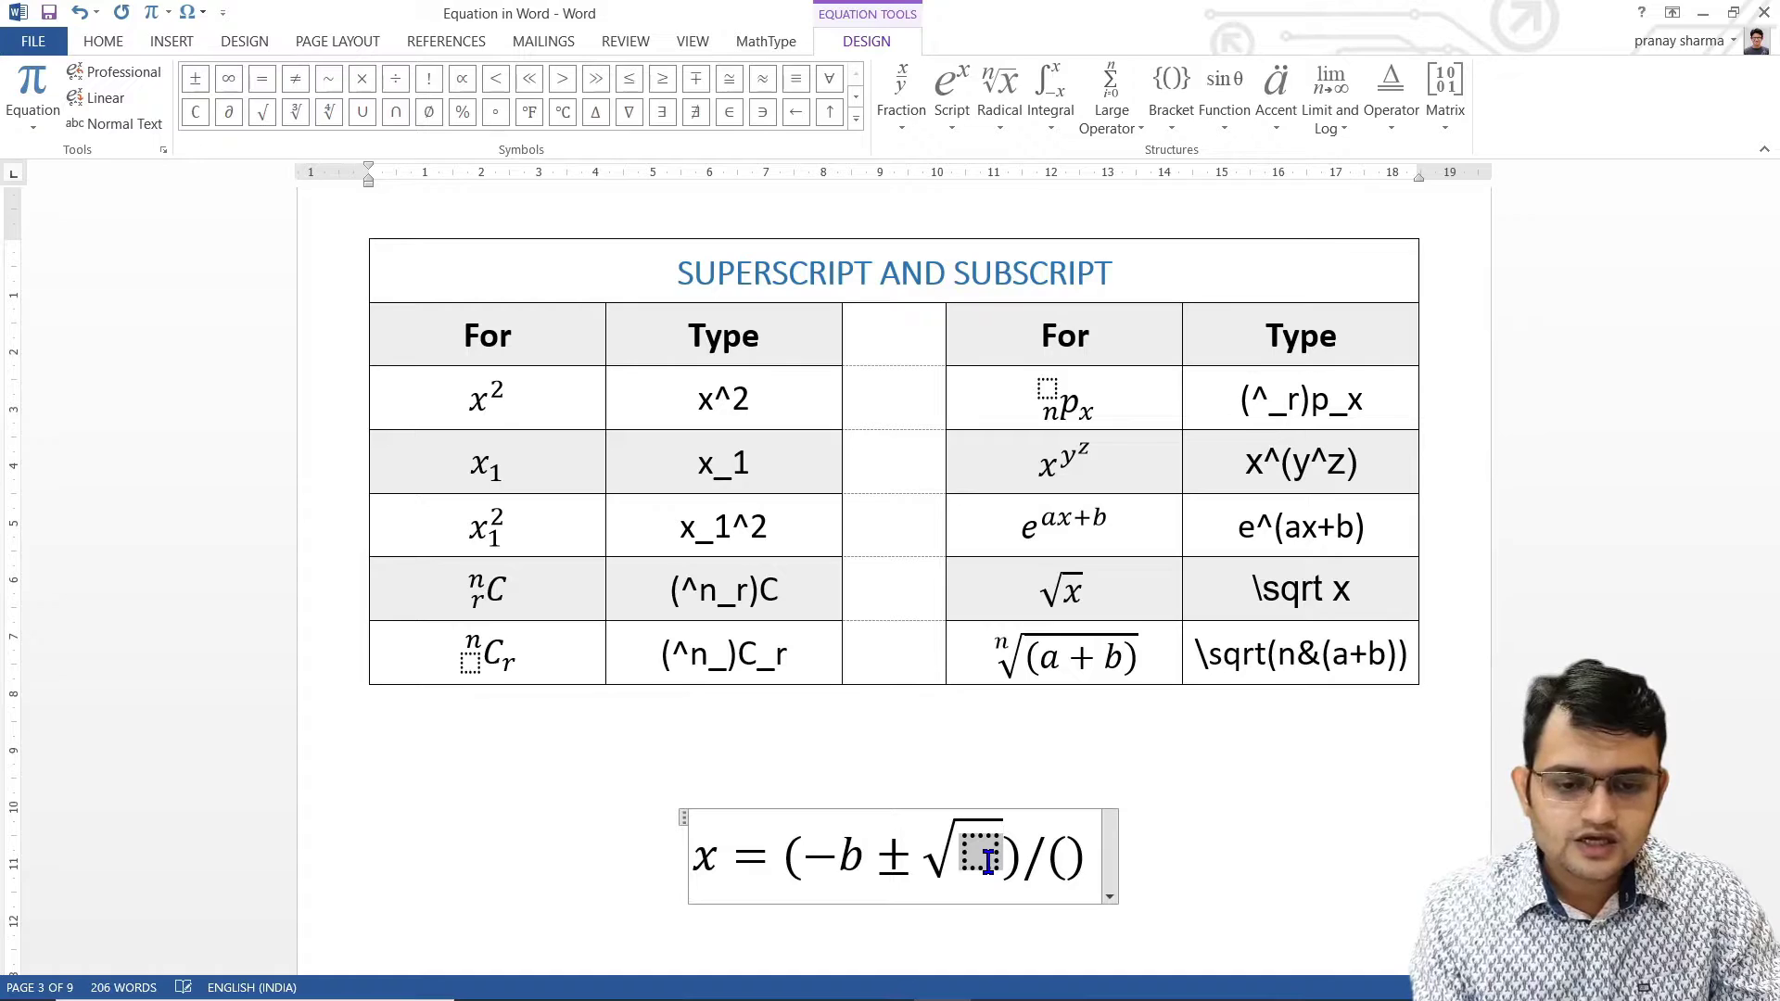
{"action": "type", "text": "b^2"}
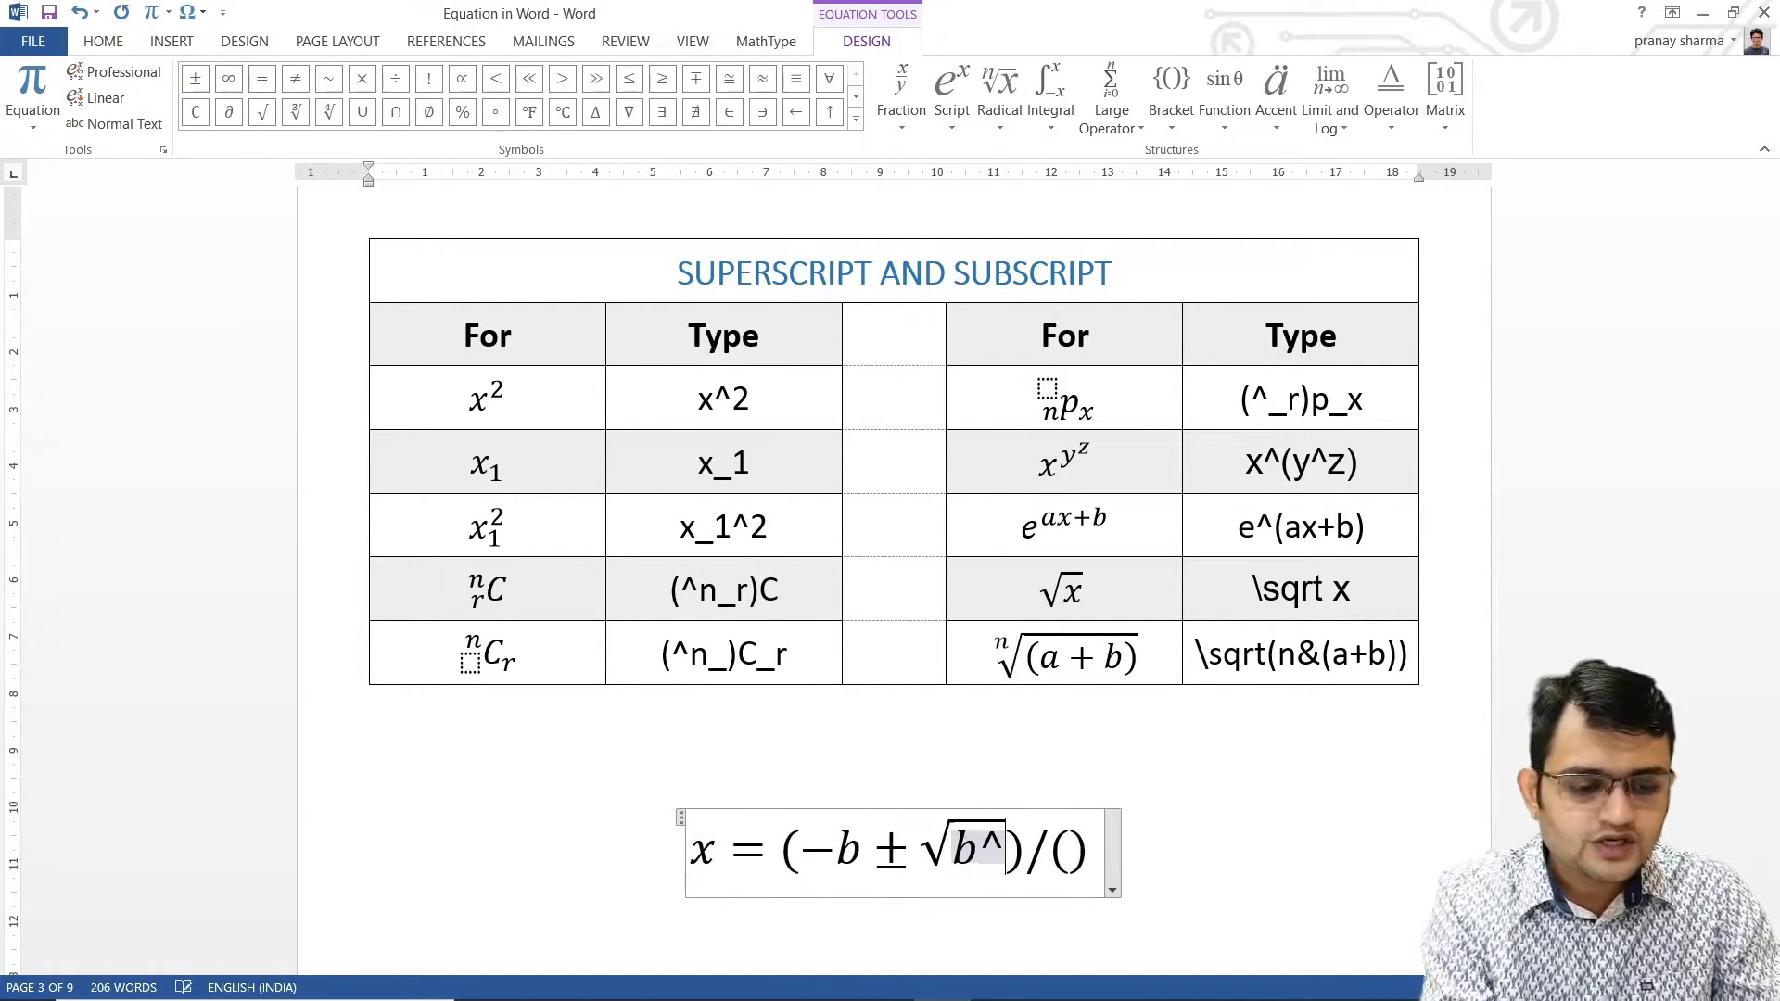
{"action": "key", "text": "space"}
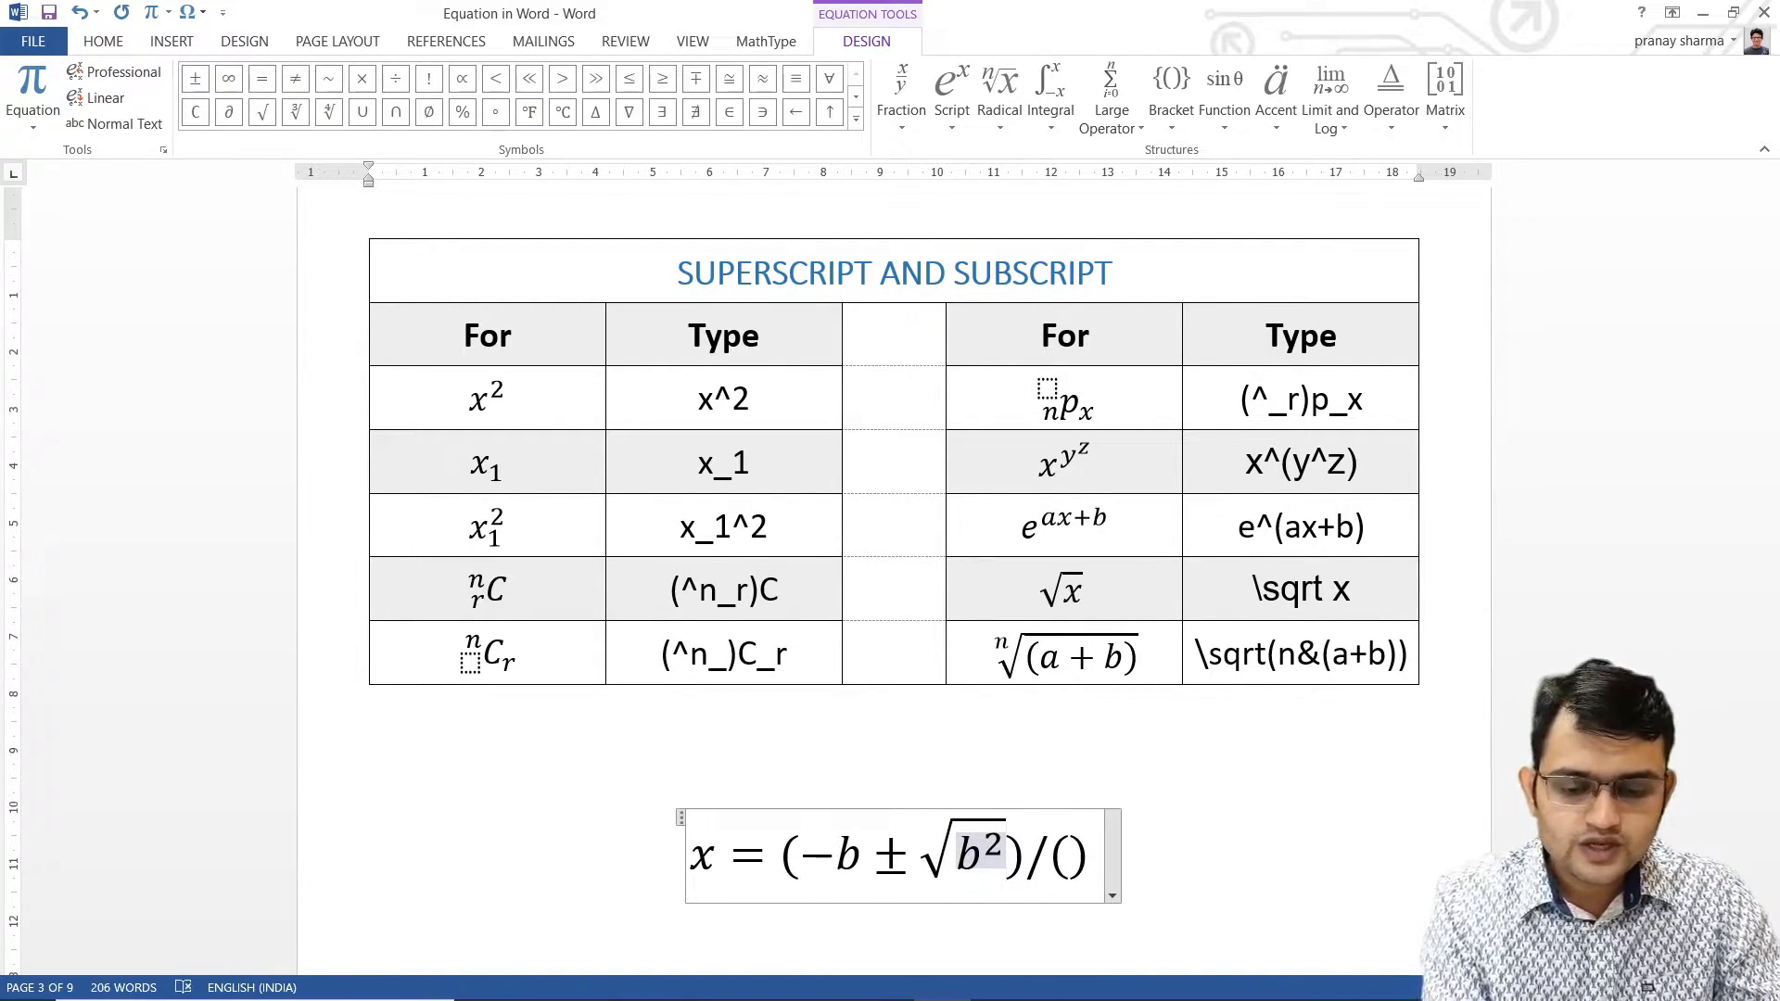
{"action": "type", "text": "-"}
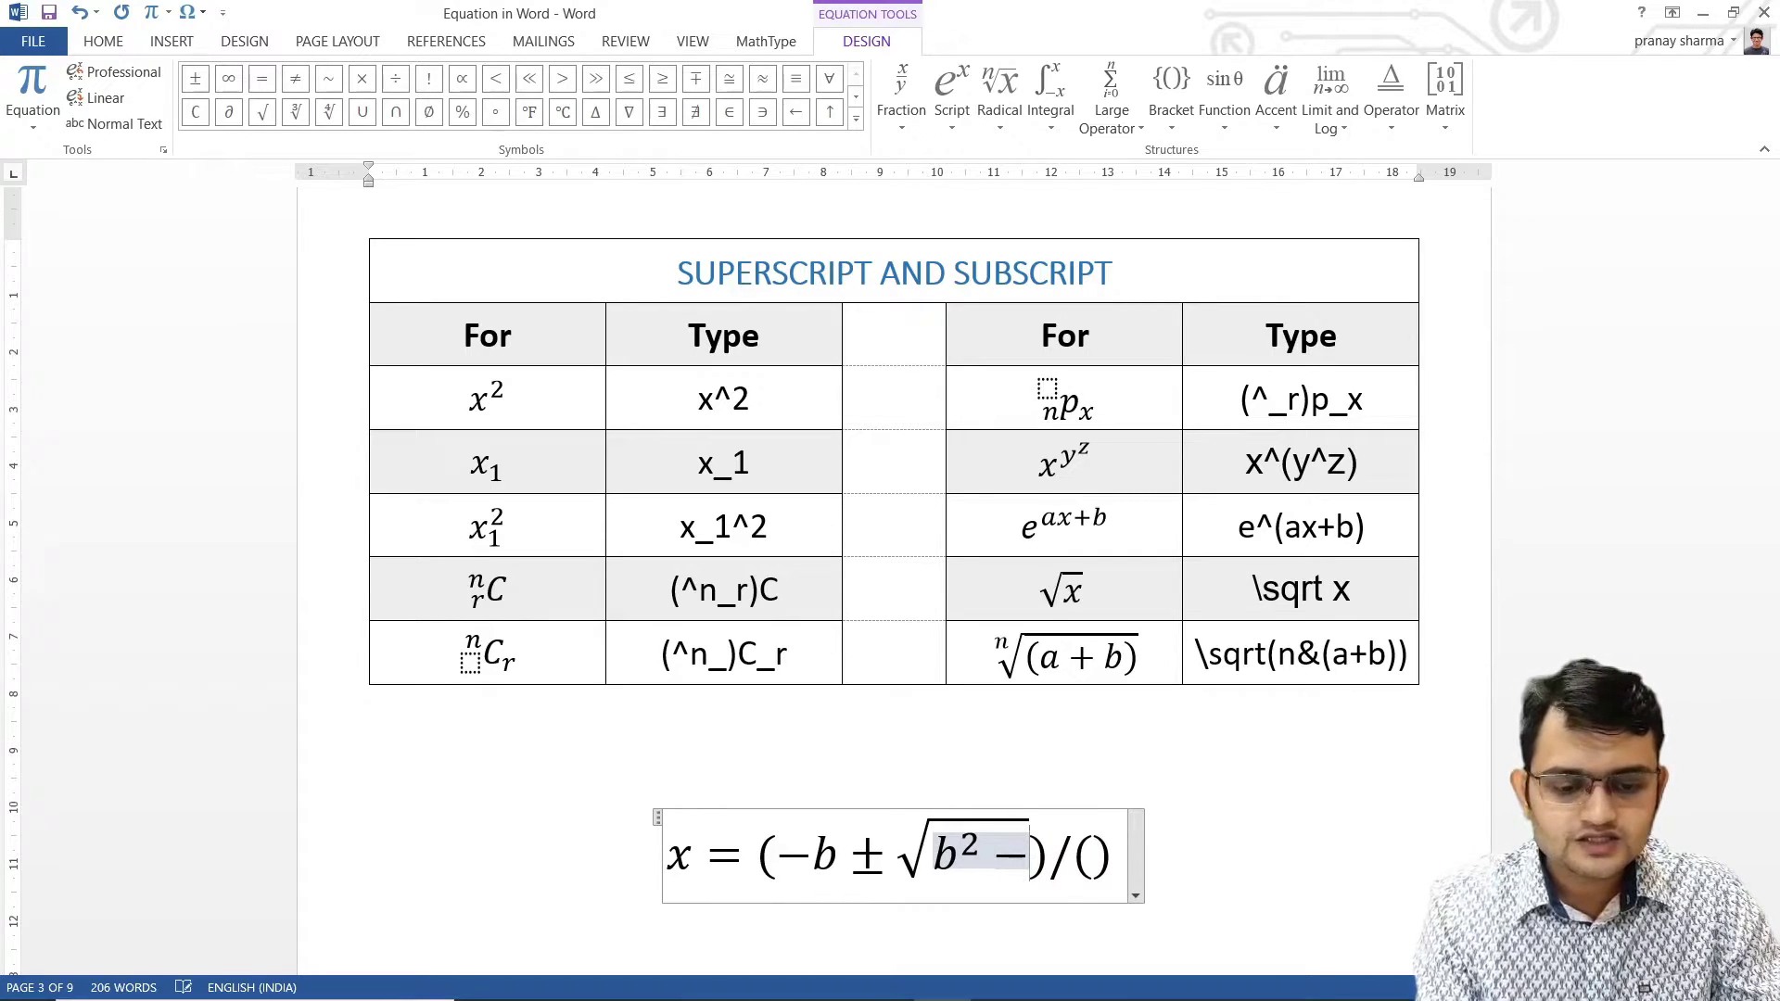
{"action": "type", "text": "4ac"}
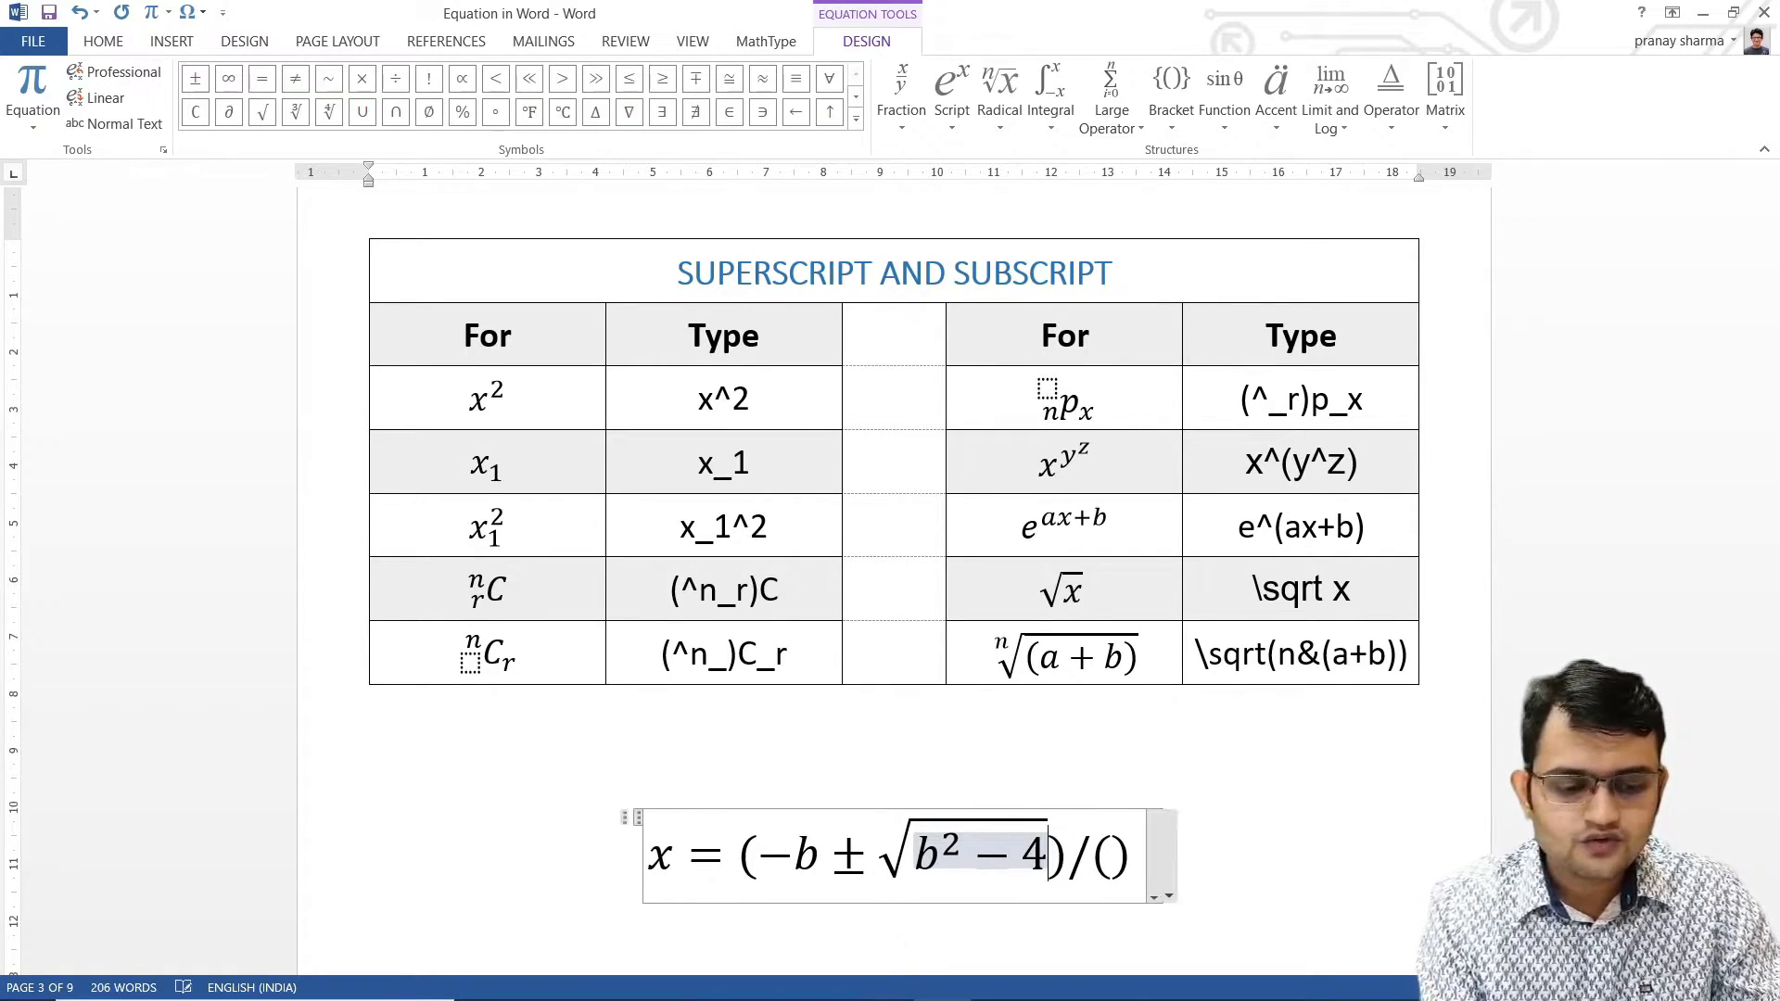
{"action": "key", "text": "Right"}
{"action": "key", "text": "Right"}
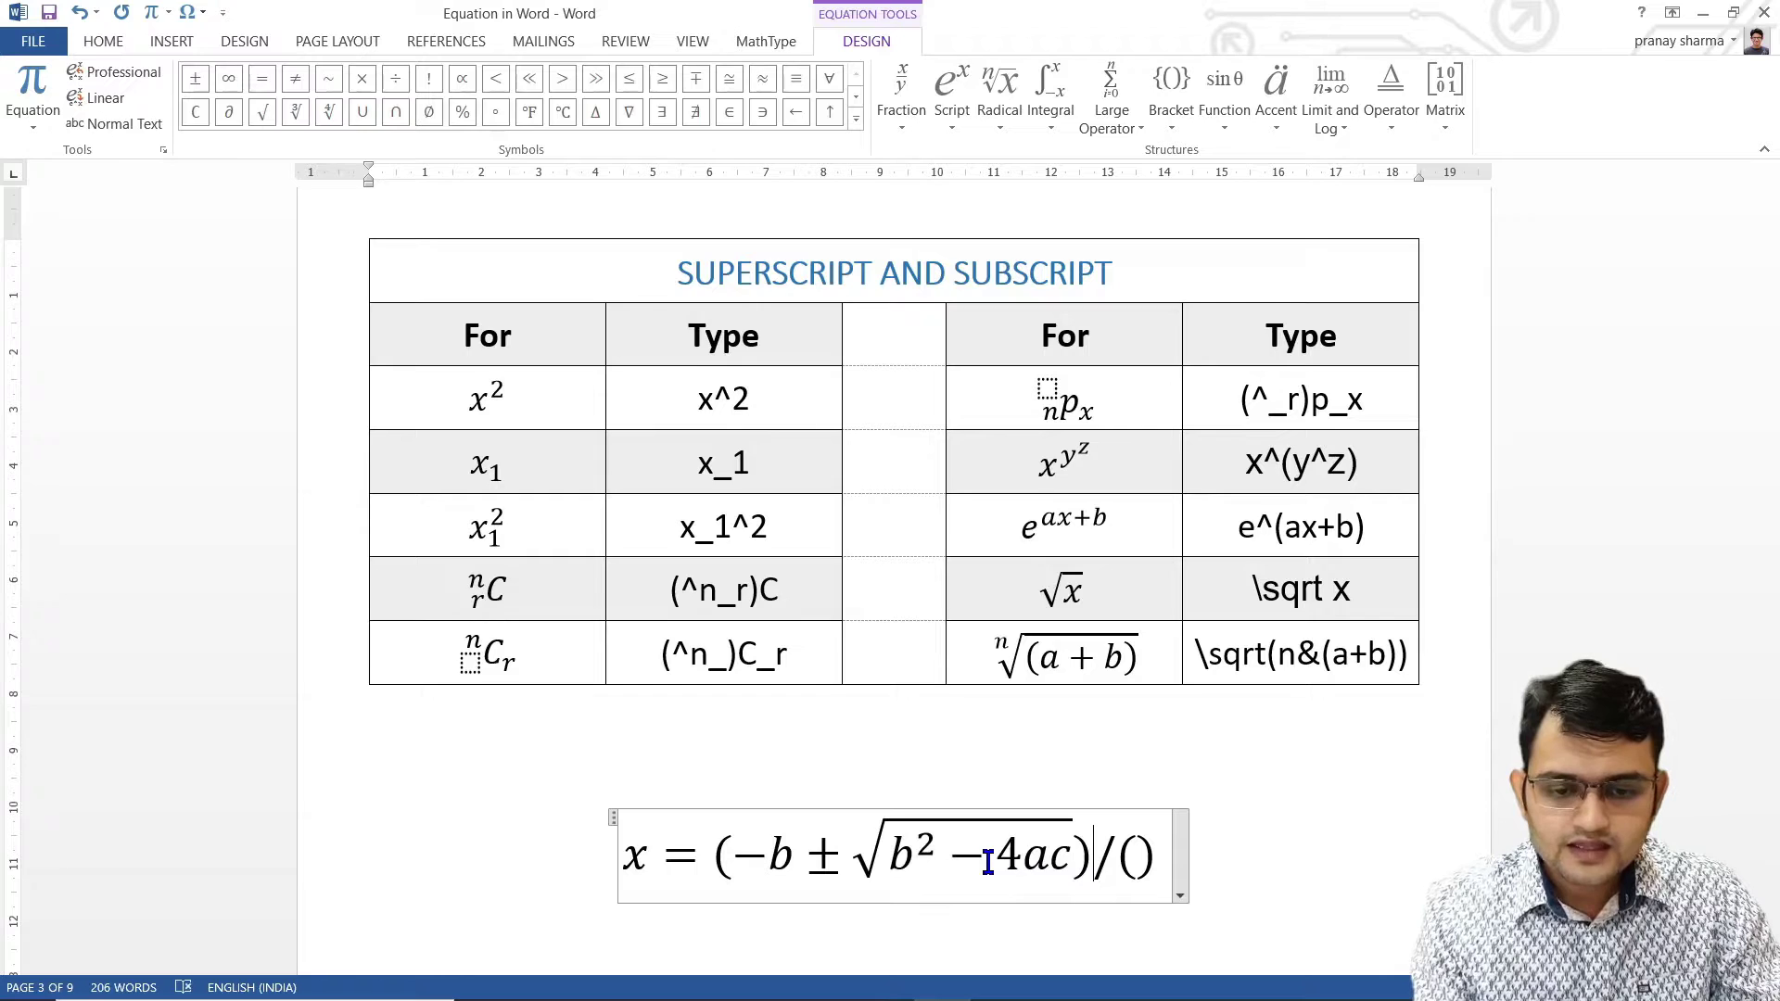
{"action": "key", "text": "Right"}
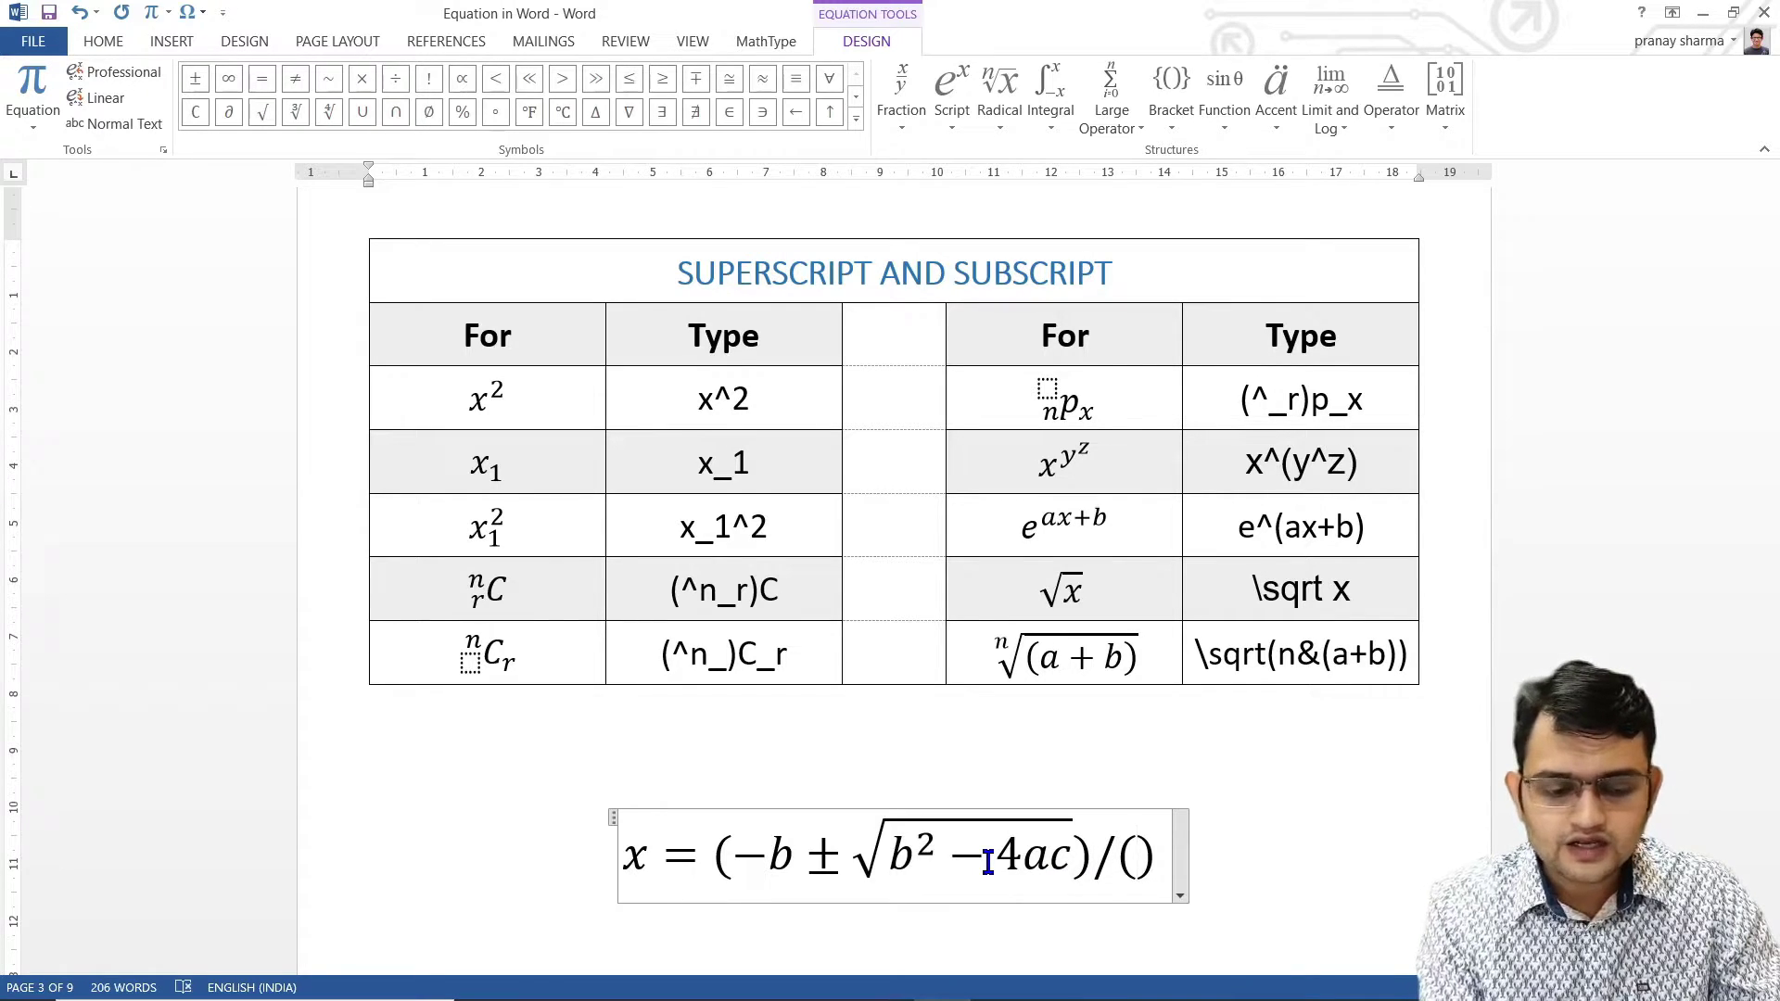
{"action": "type", "text": "2a"}
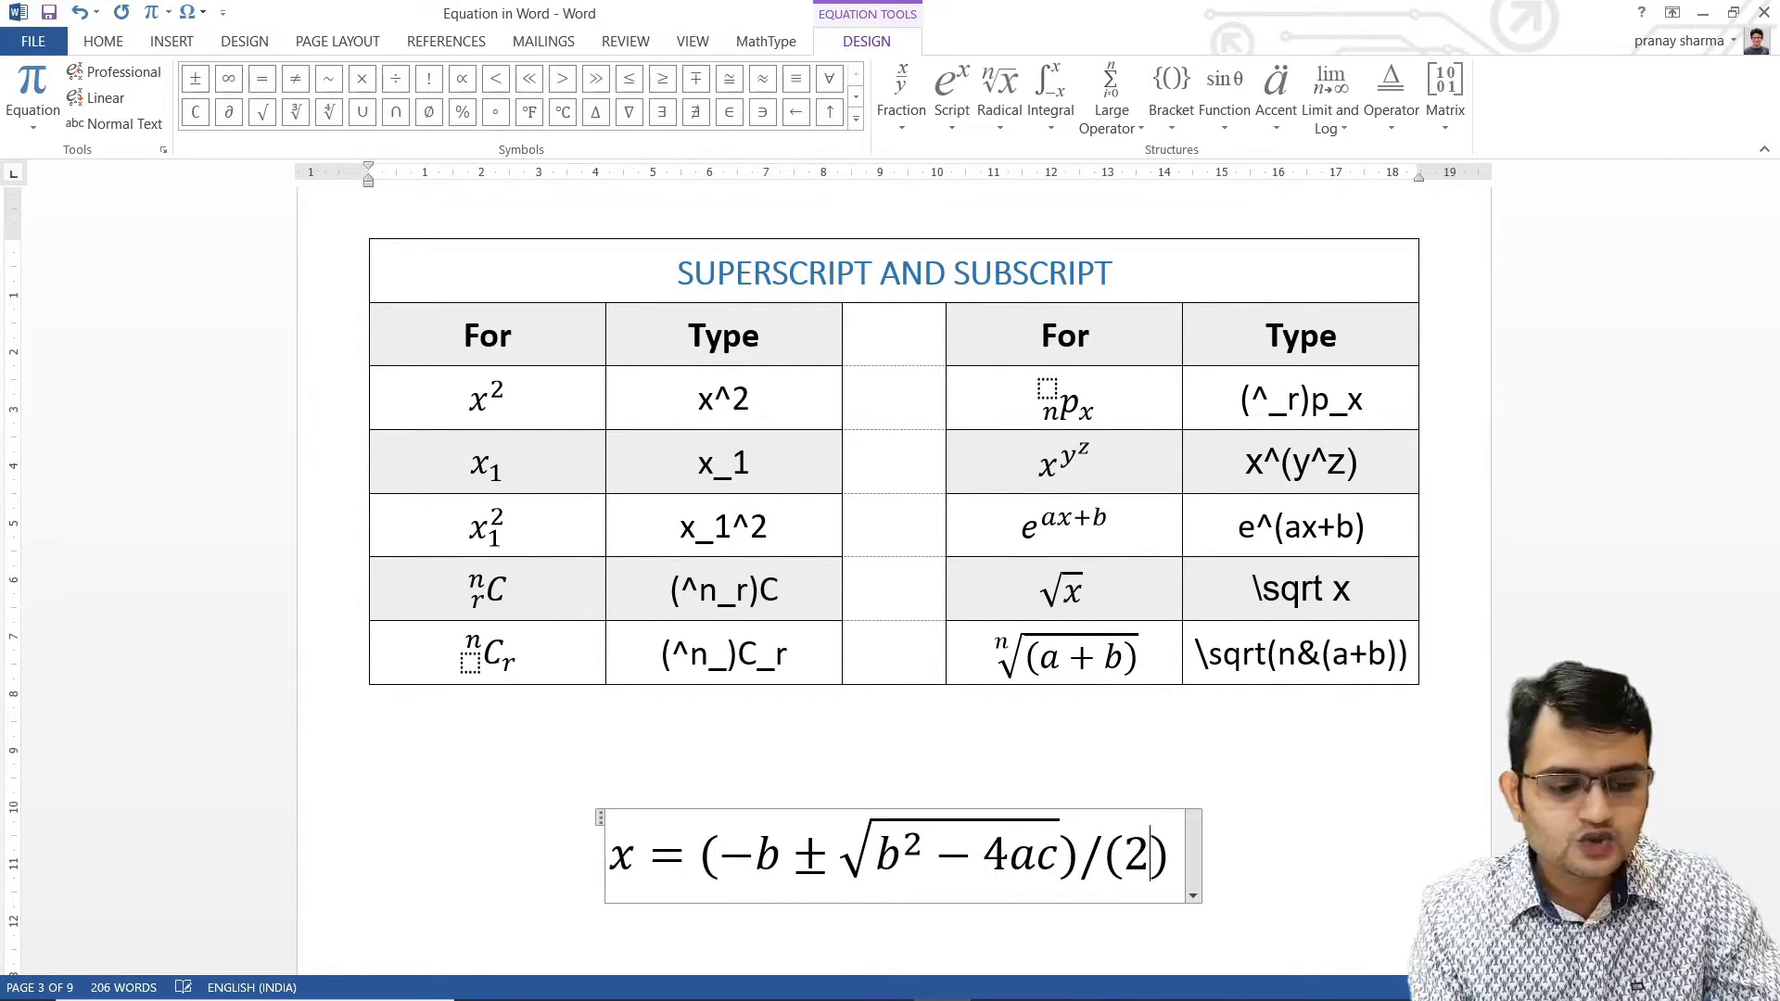
{"action": "key", "text": "Right"}
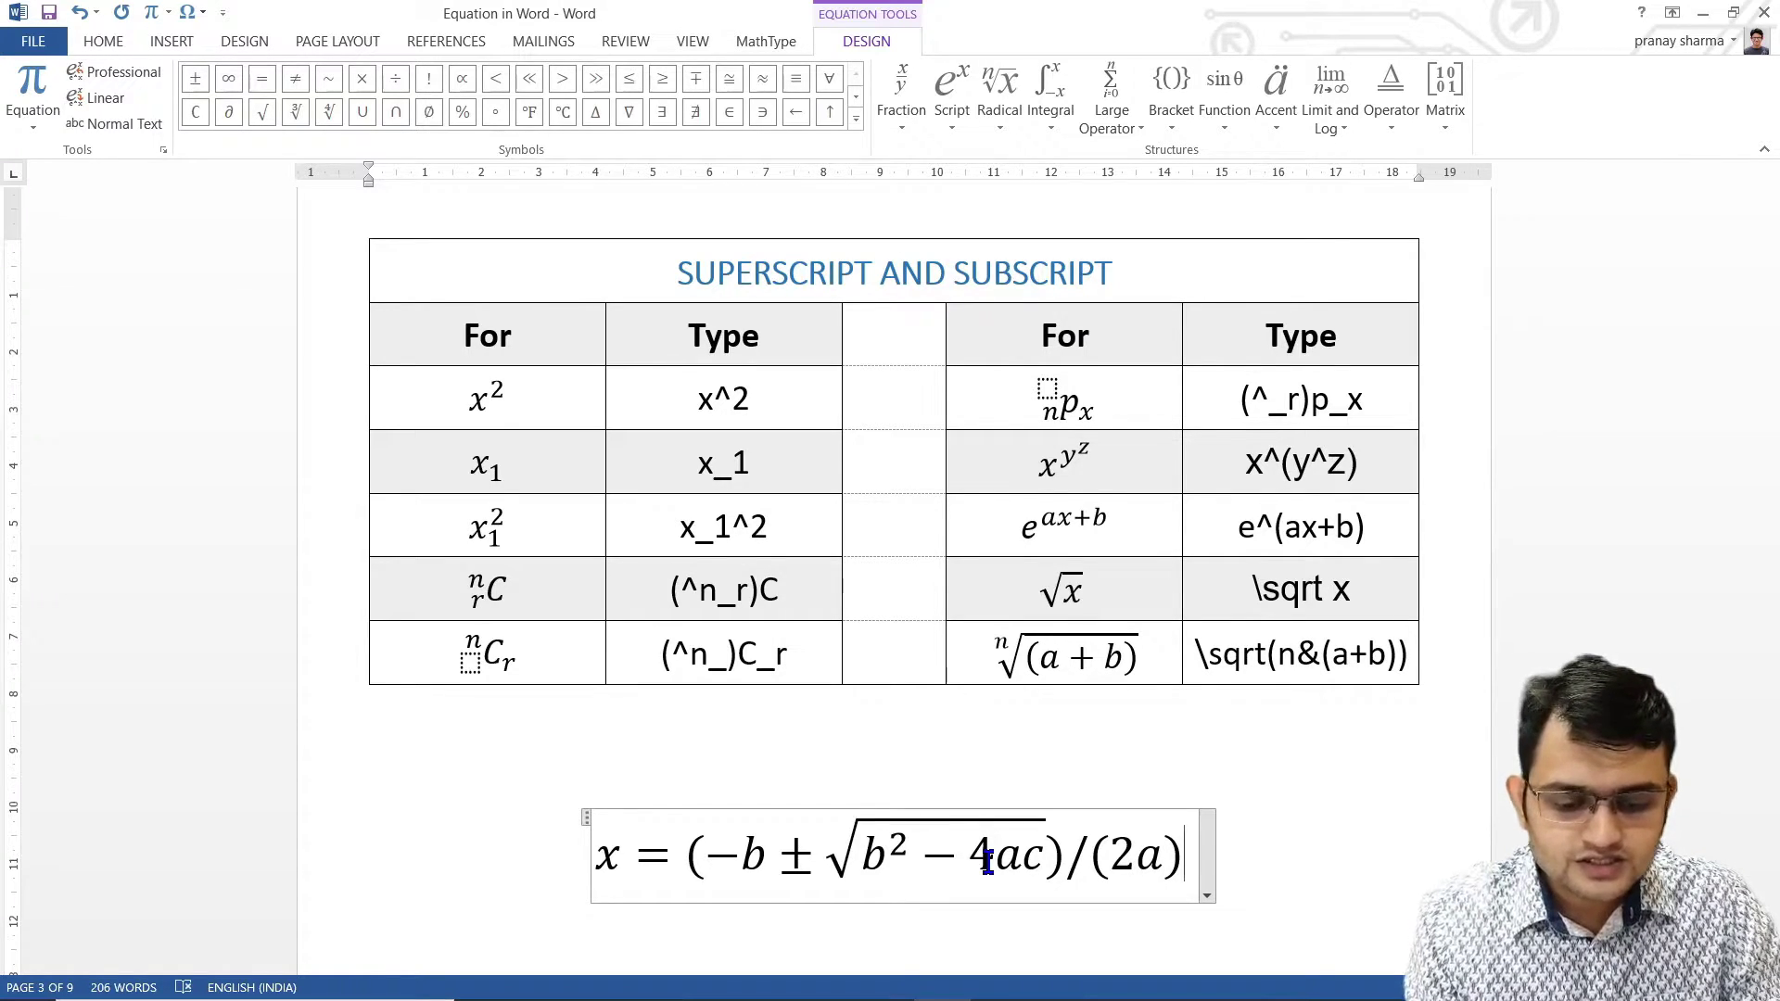
{"action": "key", "text": "space"}
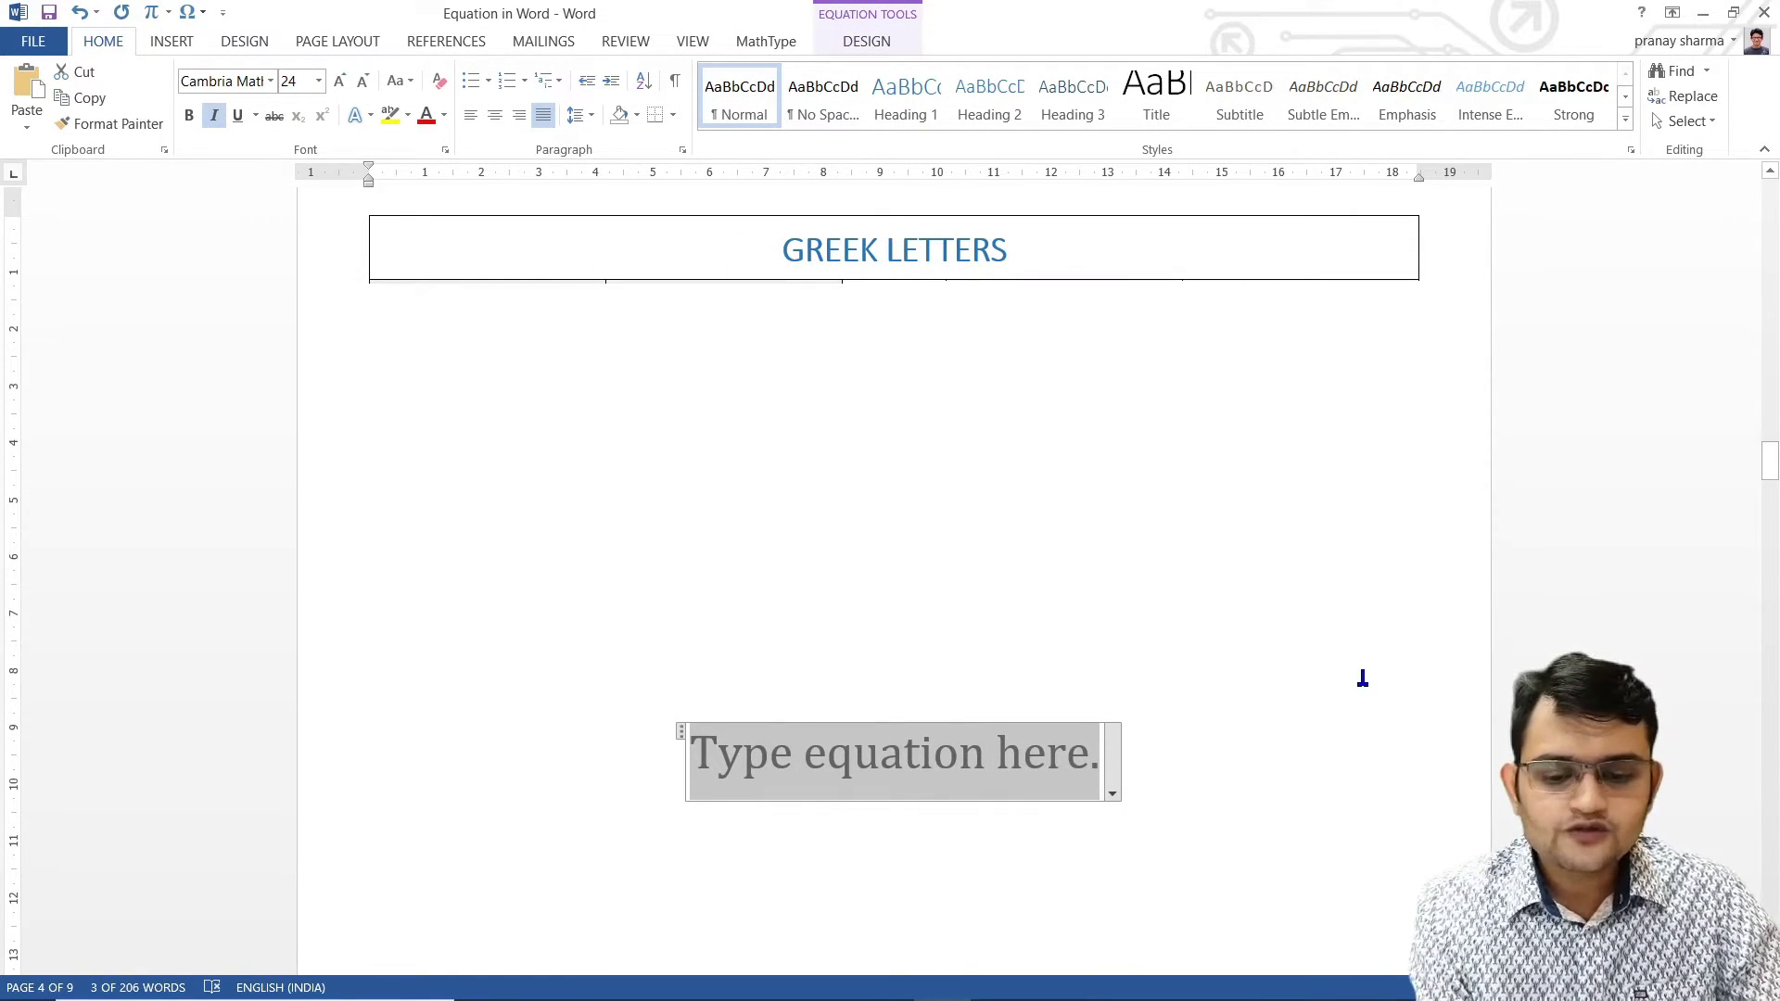
Convert \alpha, \beta, \pi, \Pi and \Alpha into α, β, π, Π and Α, then backspace to α.
{"action": "type", "text": "\\"}
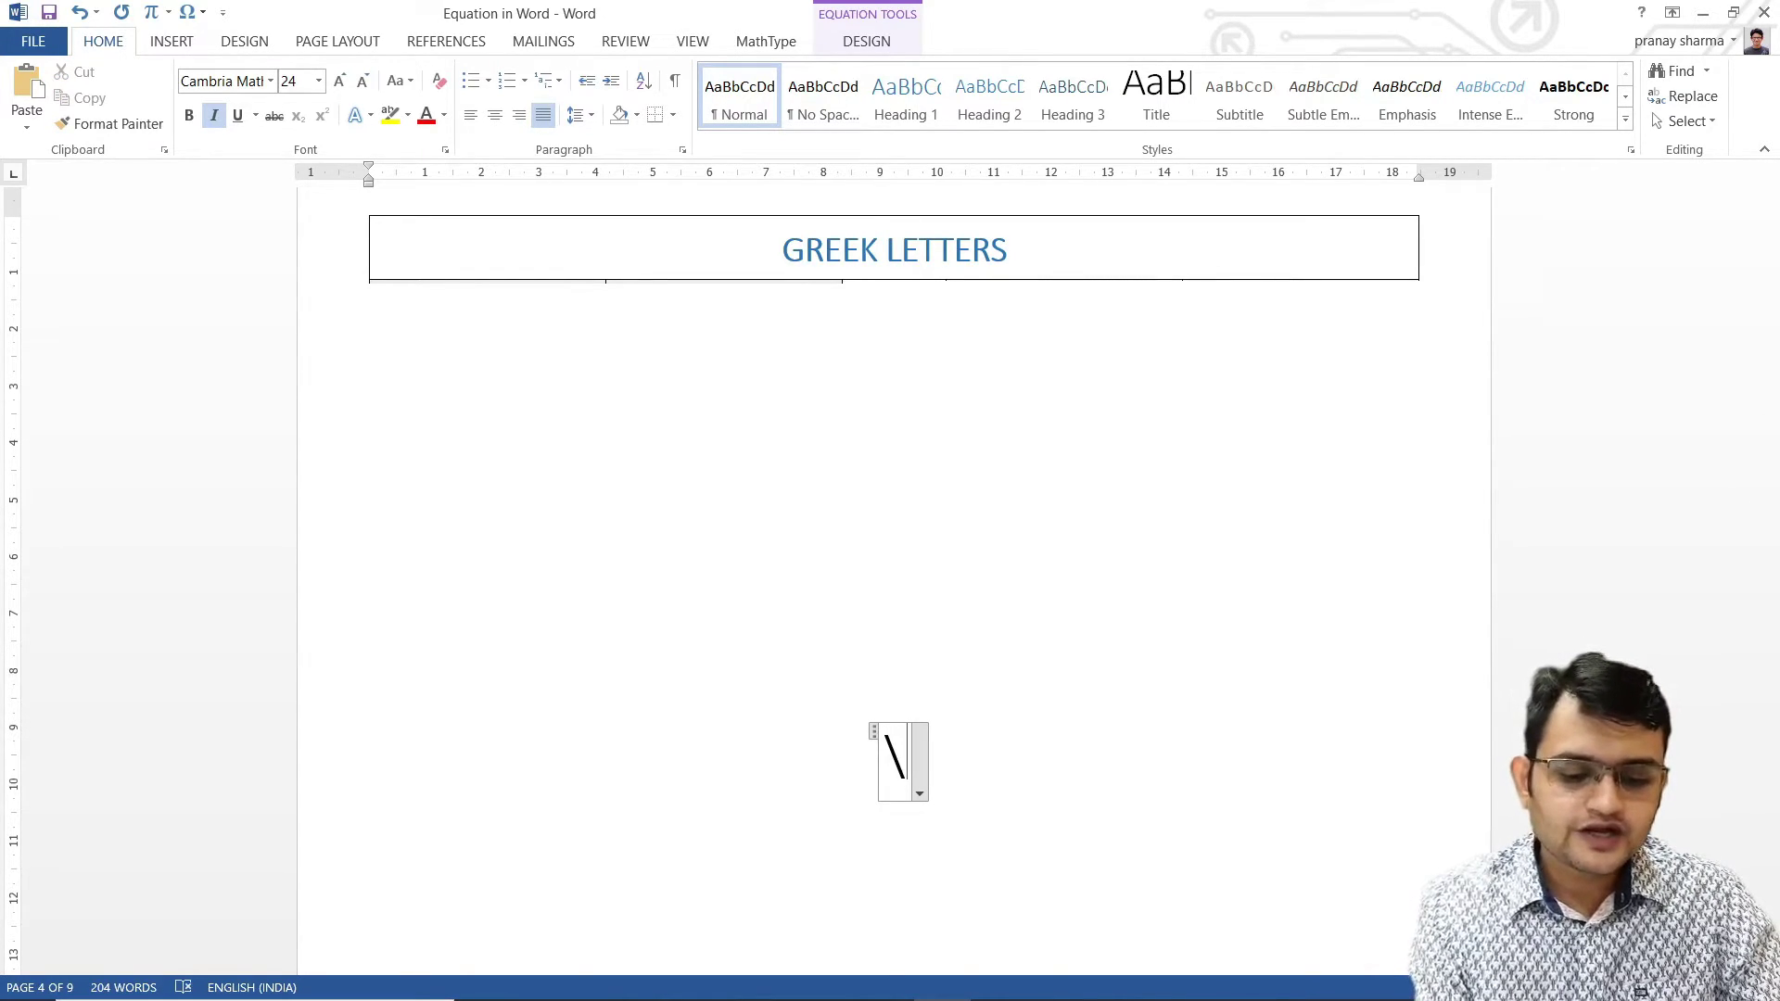
{"action": "type", "text": "alpha"}
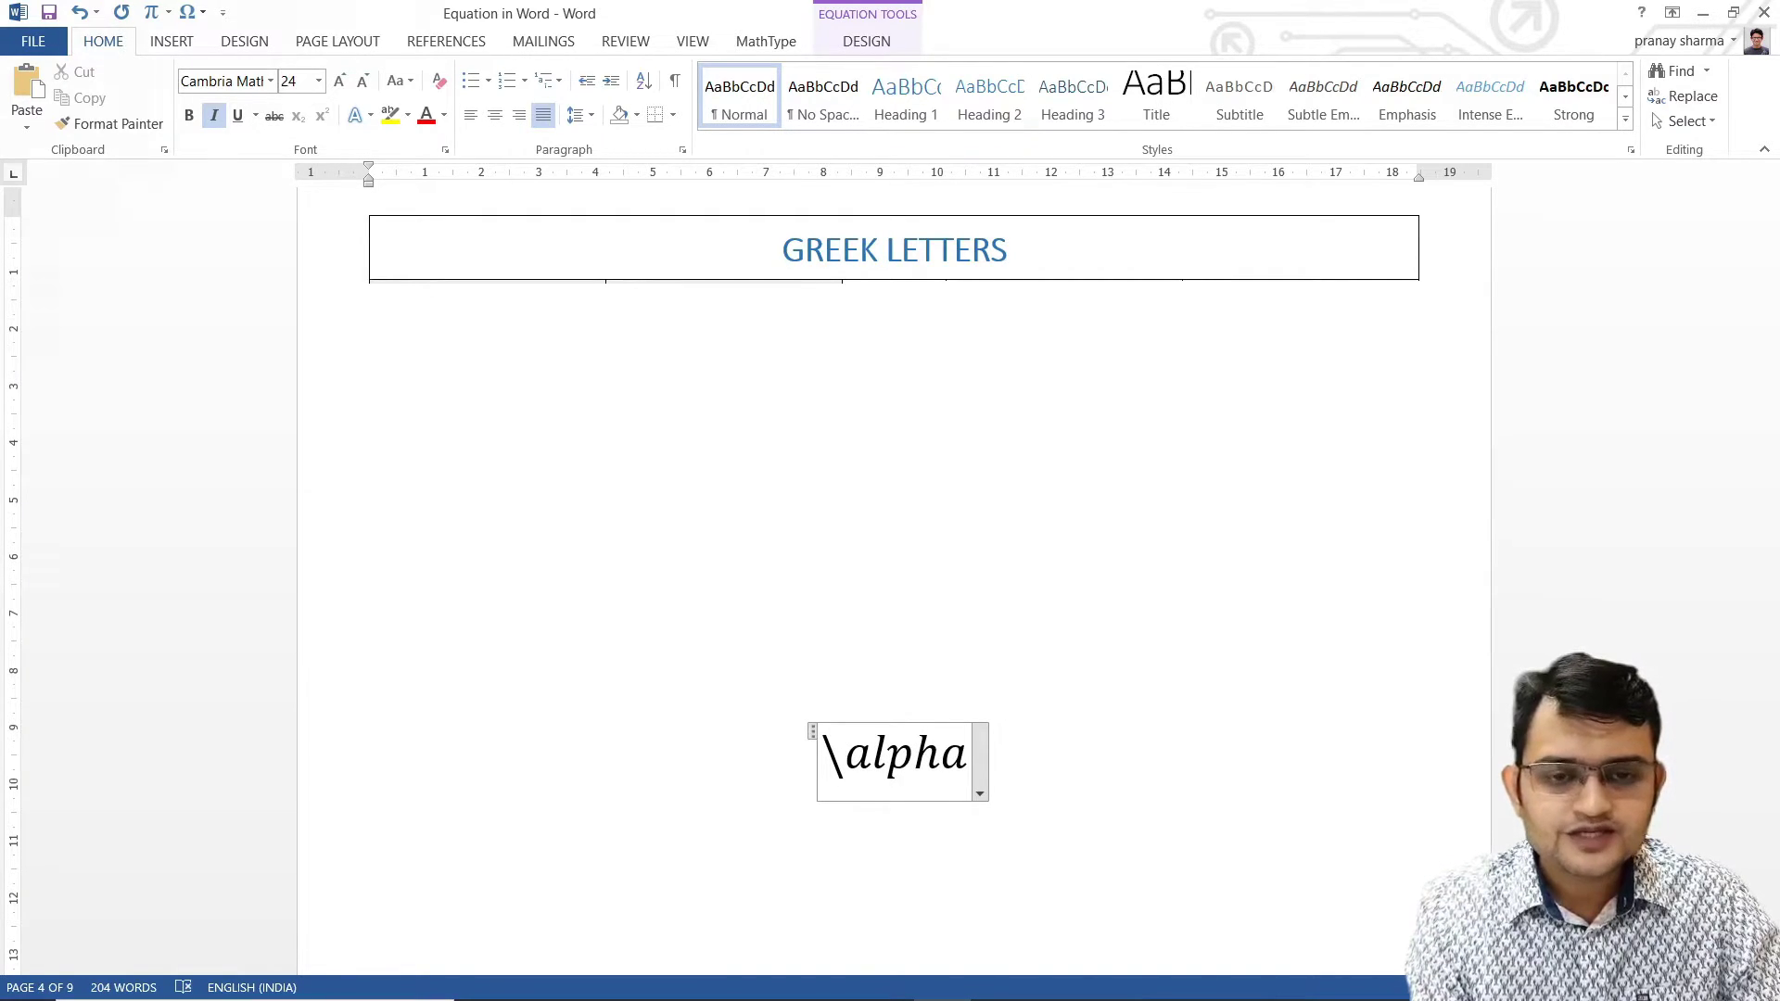
{"action": "key", "text": "space"}
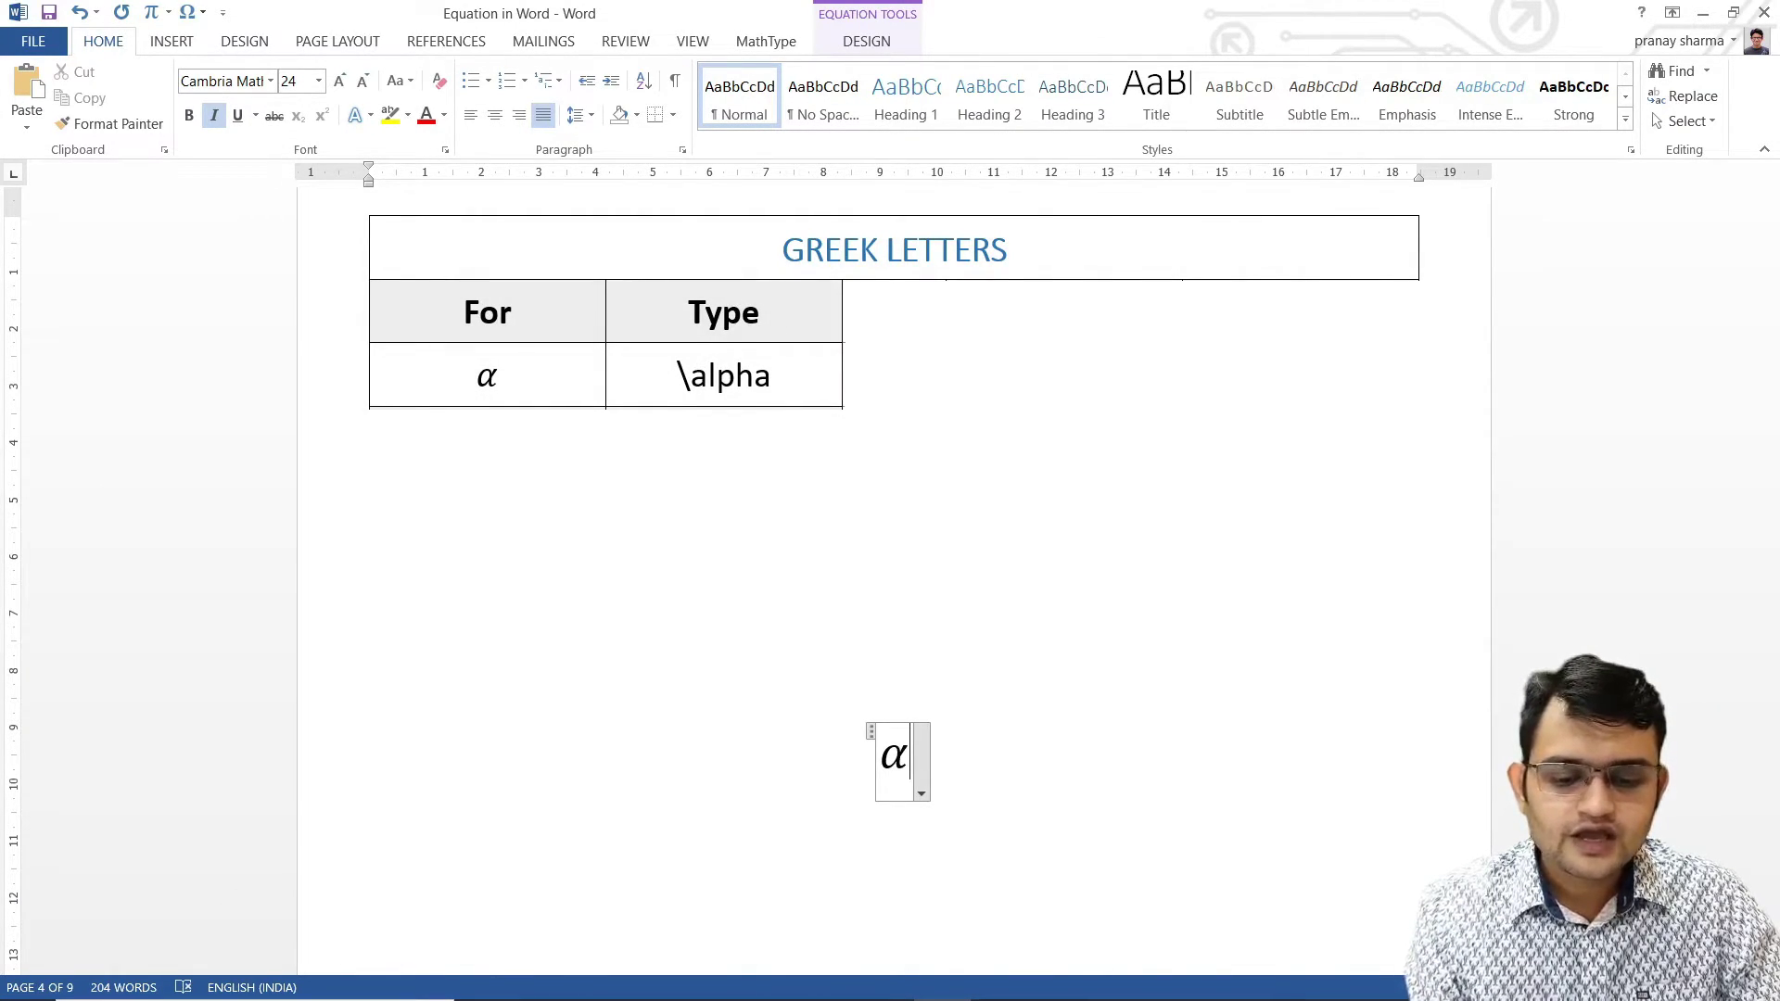
{"action": "type", "text": "\\"}
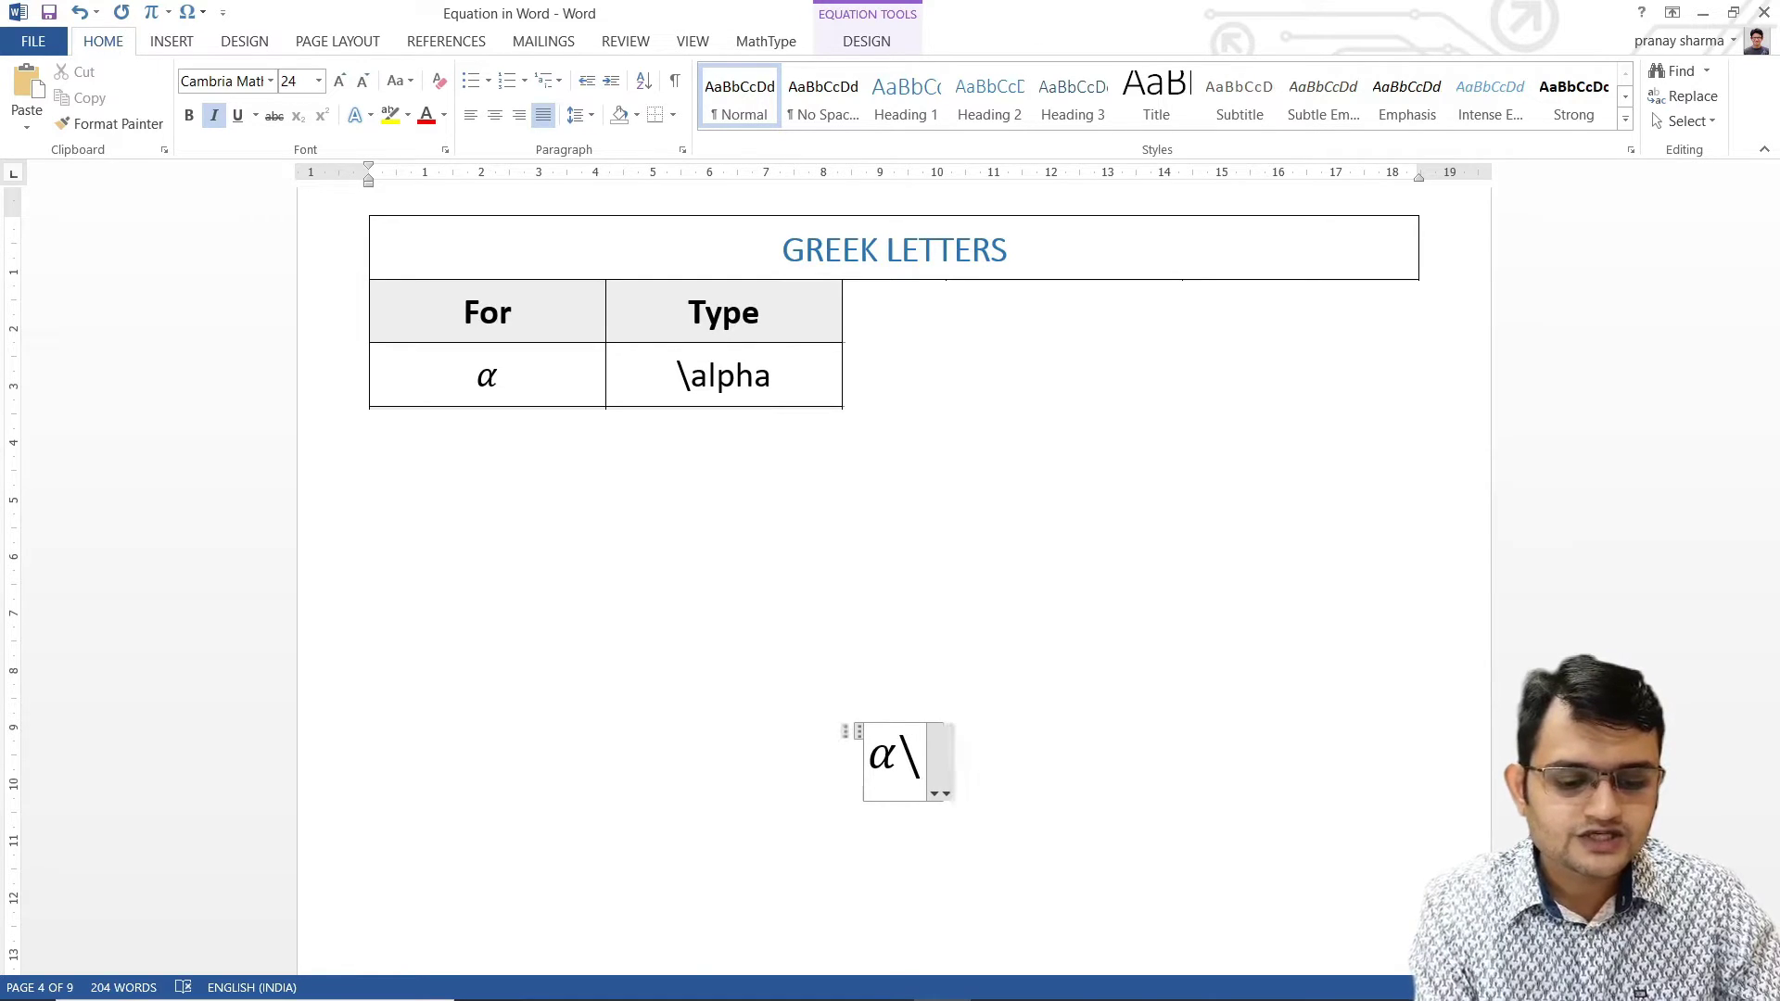
{"action": "type", "text": "beta"}
{"action": "key", "text": "space"}
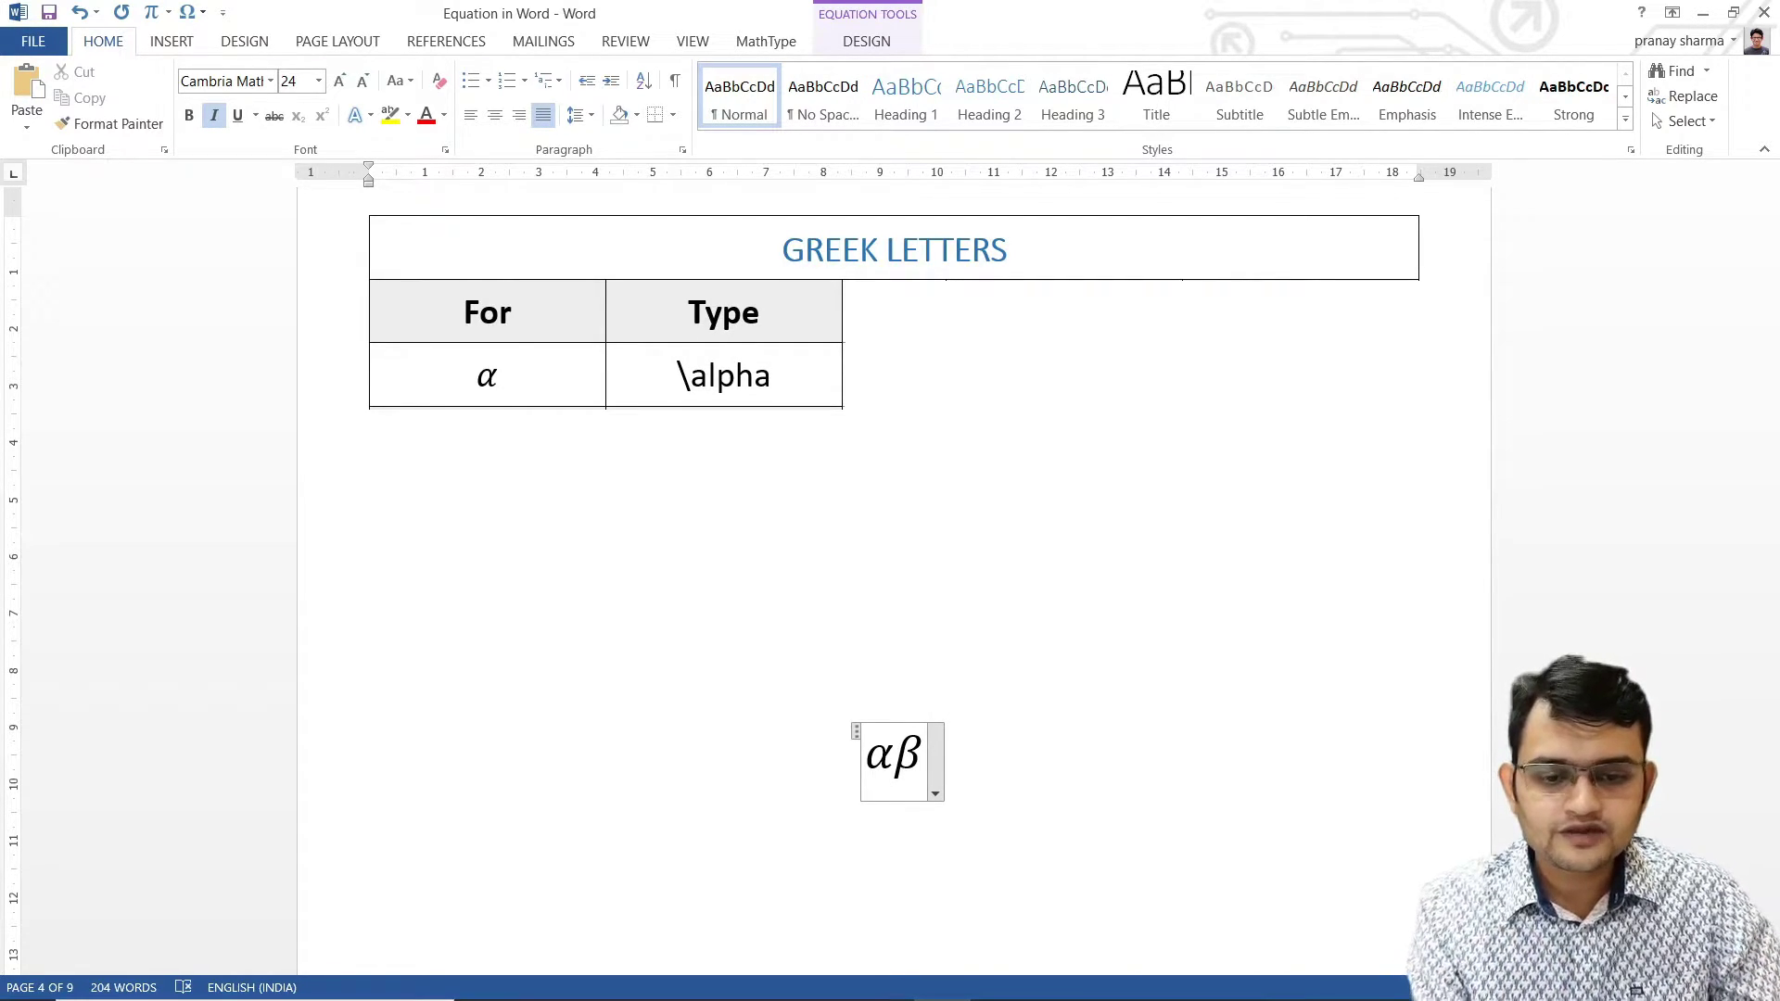
{"action": "type", "text": "\\"}
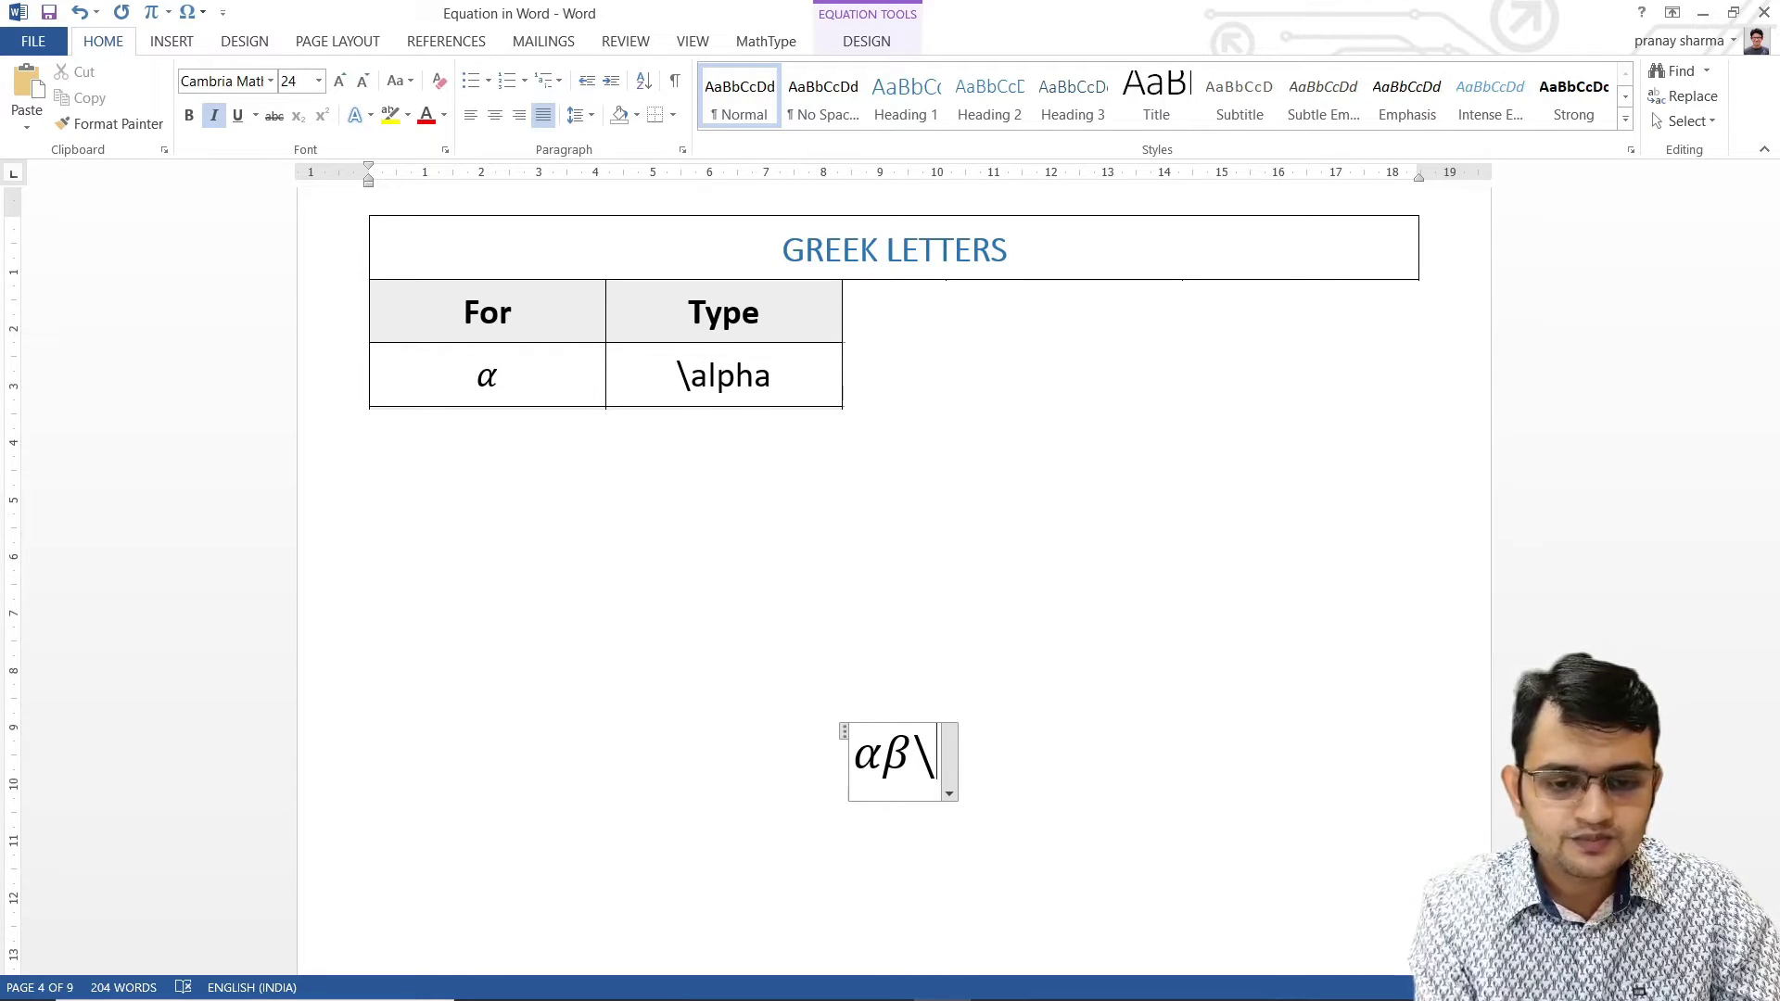
{"action": "type", "text": "pi "}
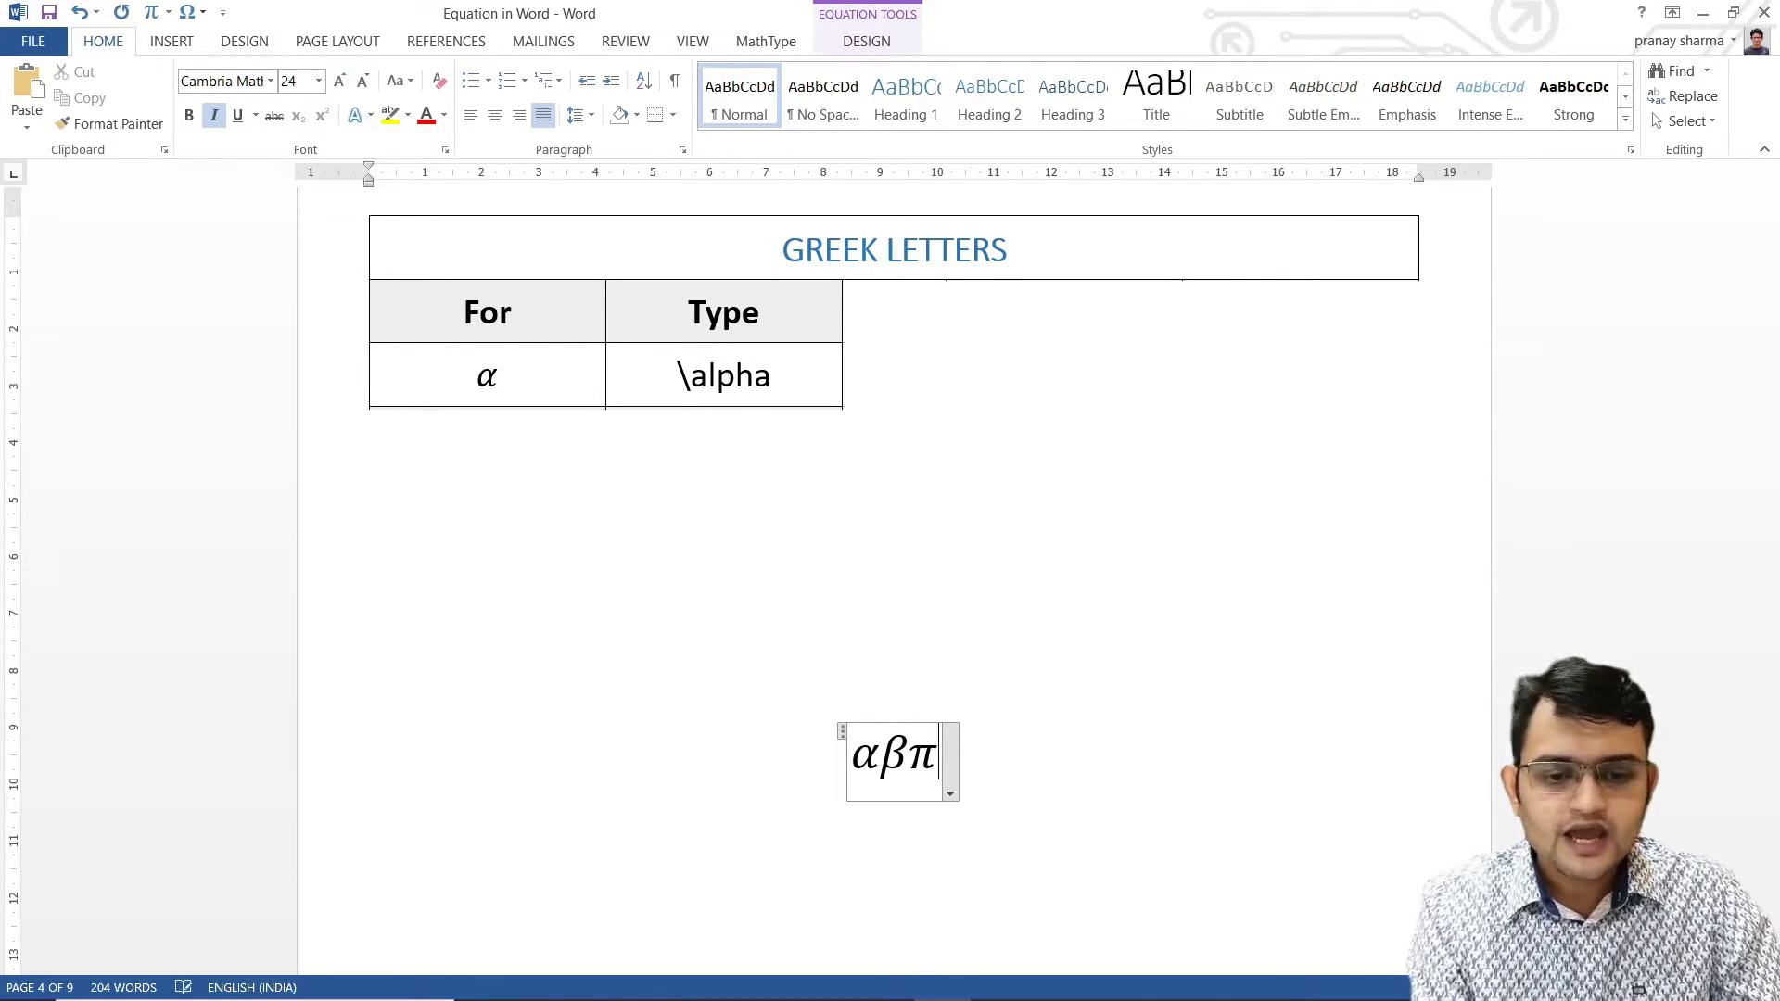
{"action": "type", "text": "\\"}
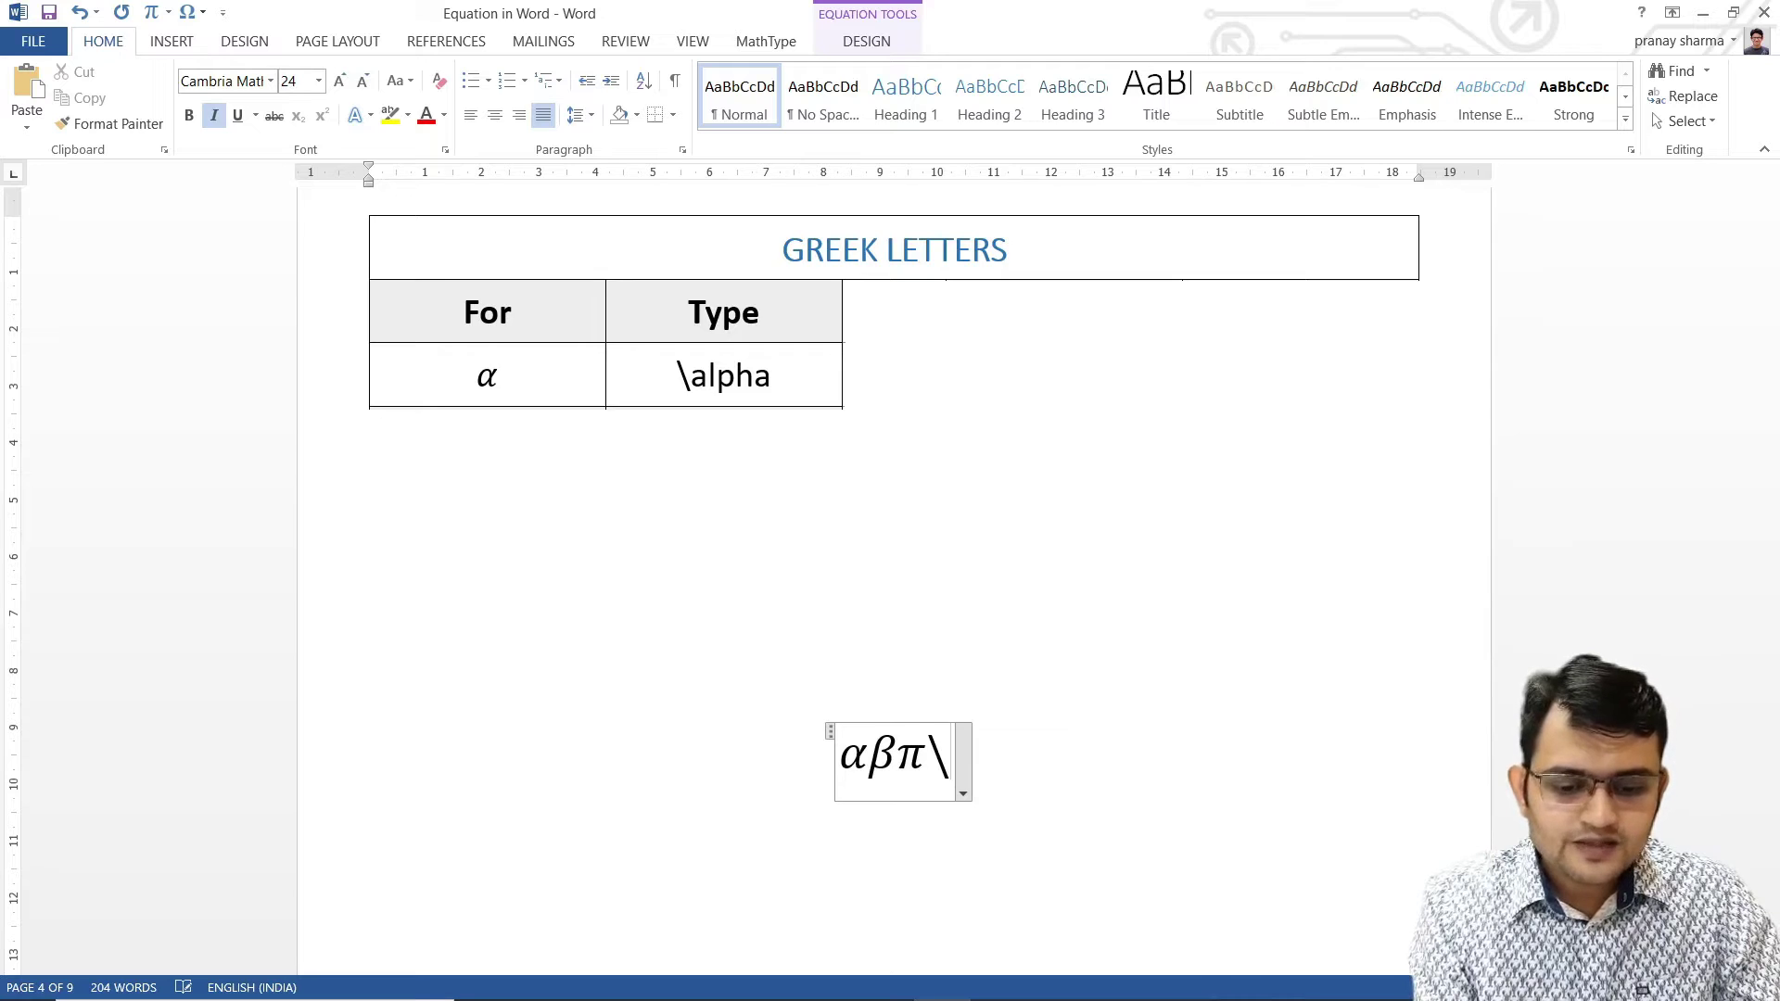
{"action": "type", "text": "PI"}
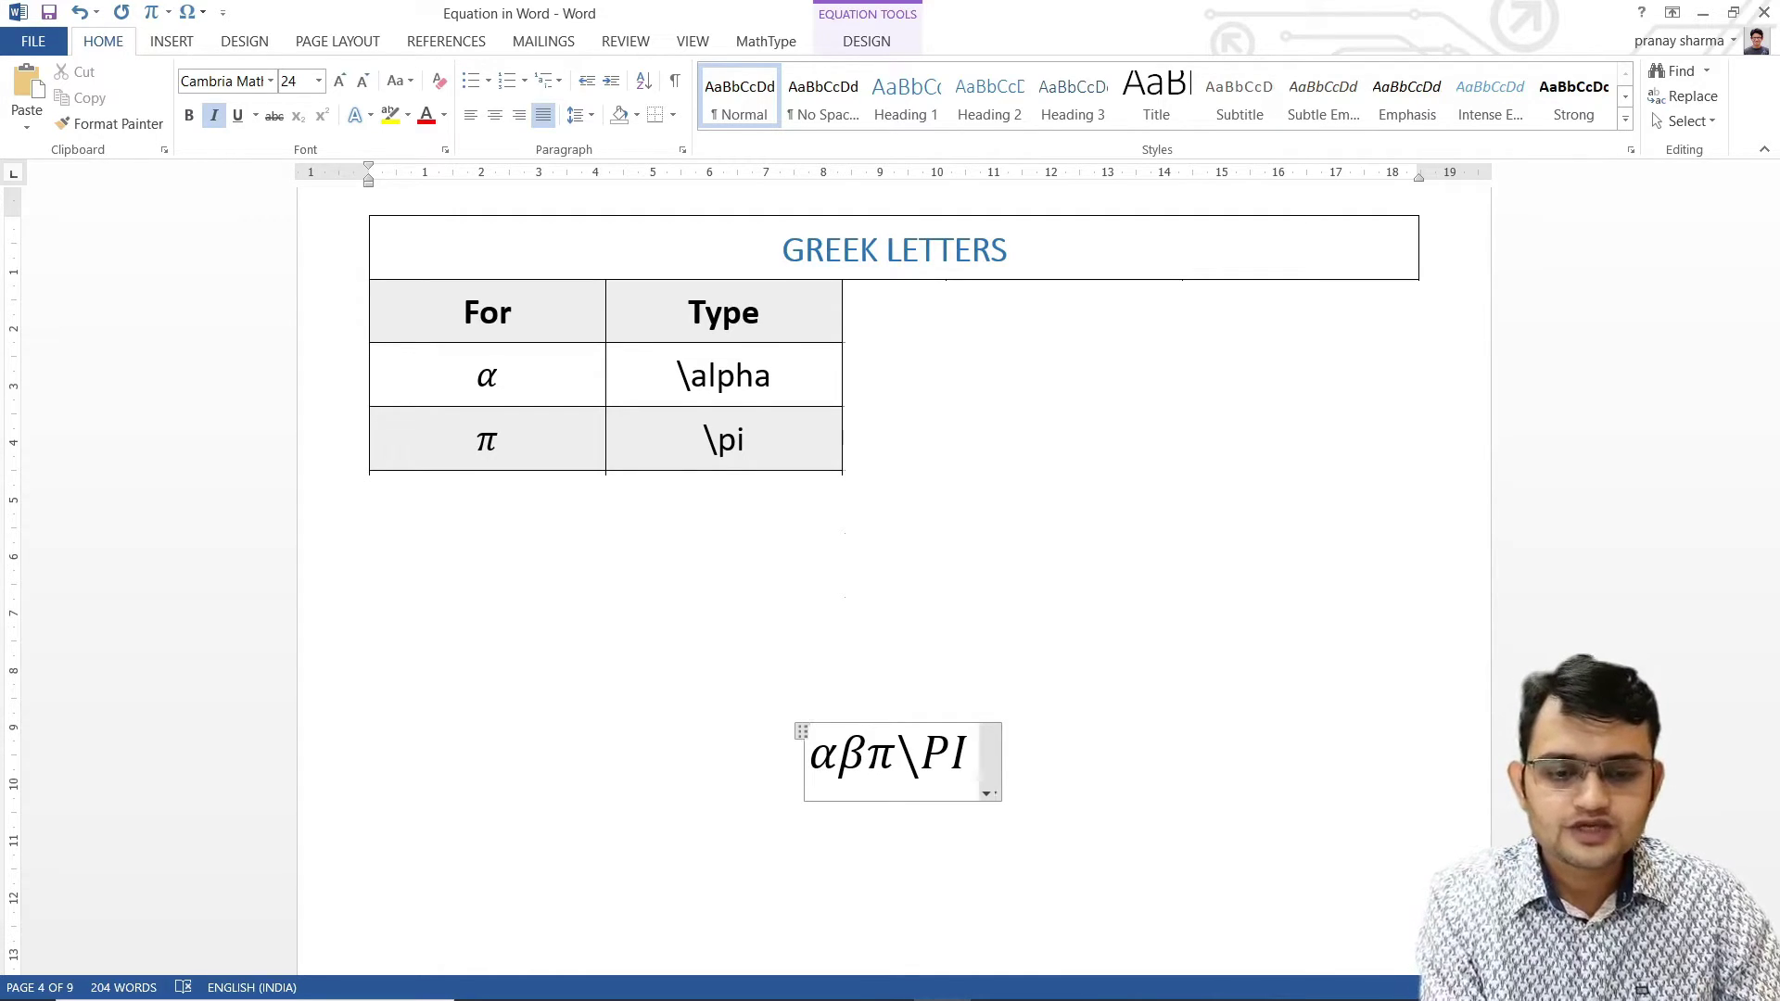
{"action": "key", "text": "BackSpace"}
{"action": "key", "text": "BackSpace"}
{"action": "type", "text": "i"}
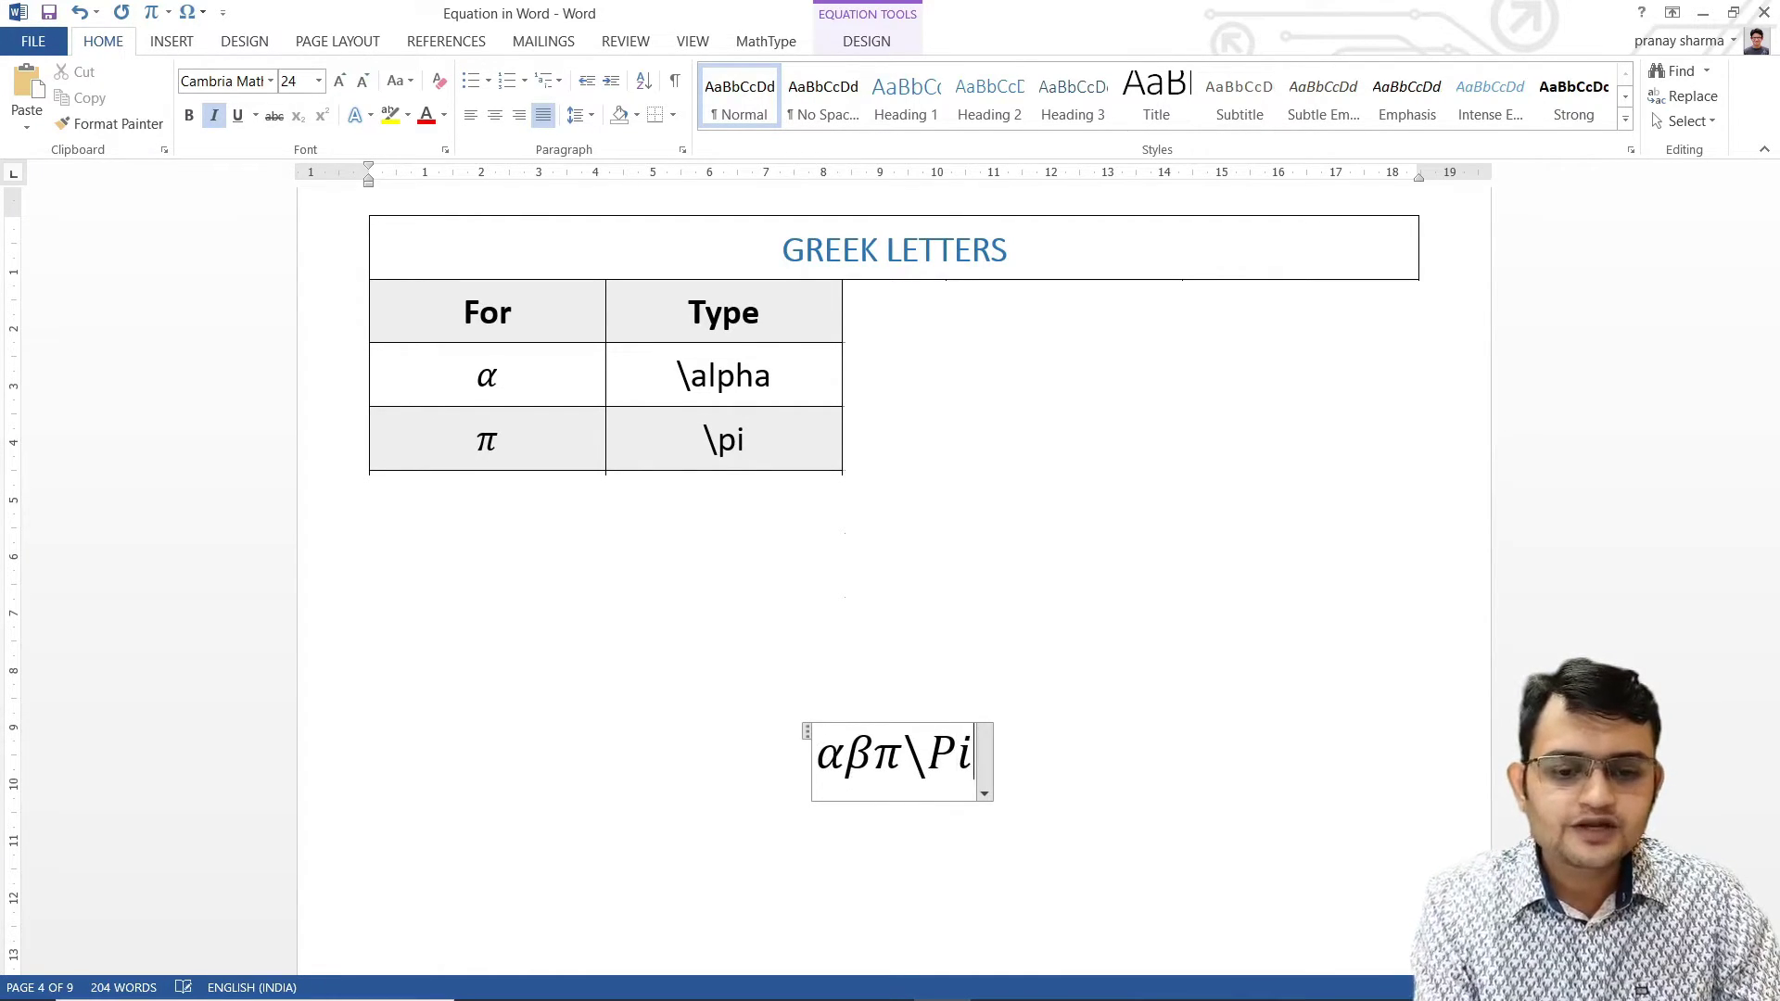
{"action": "key", "text": "space"}
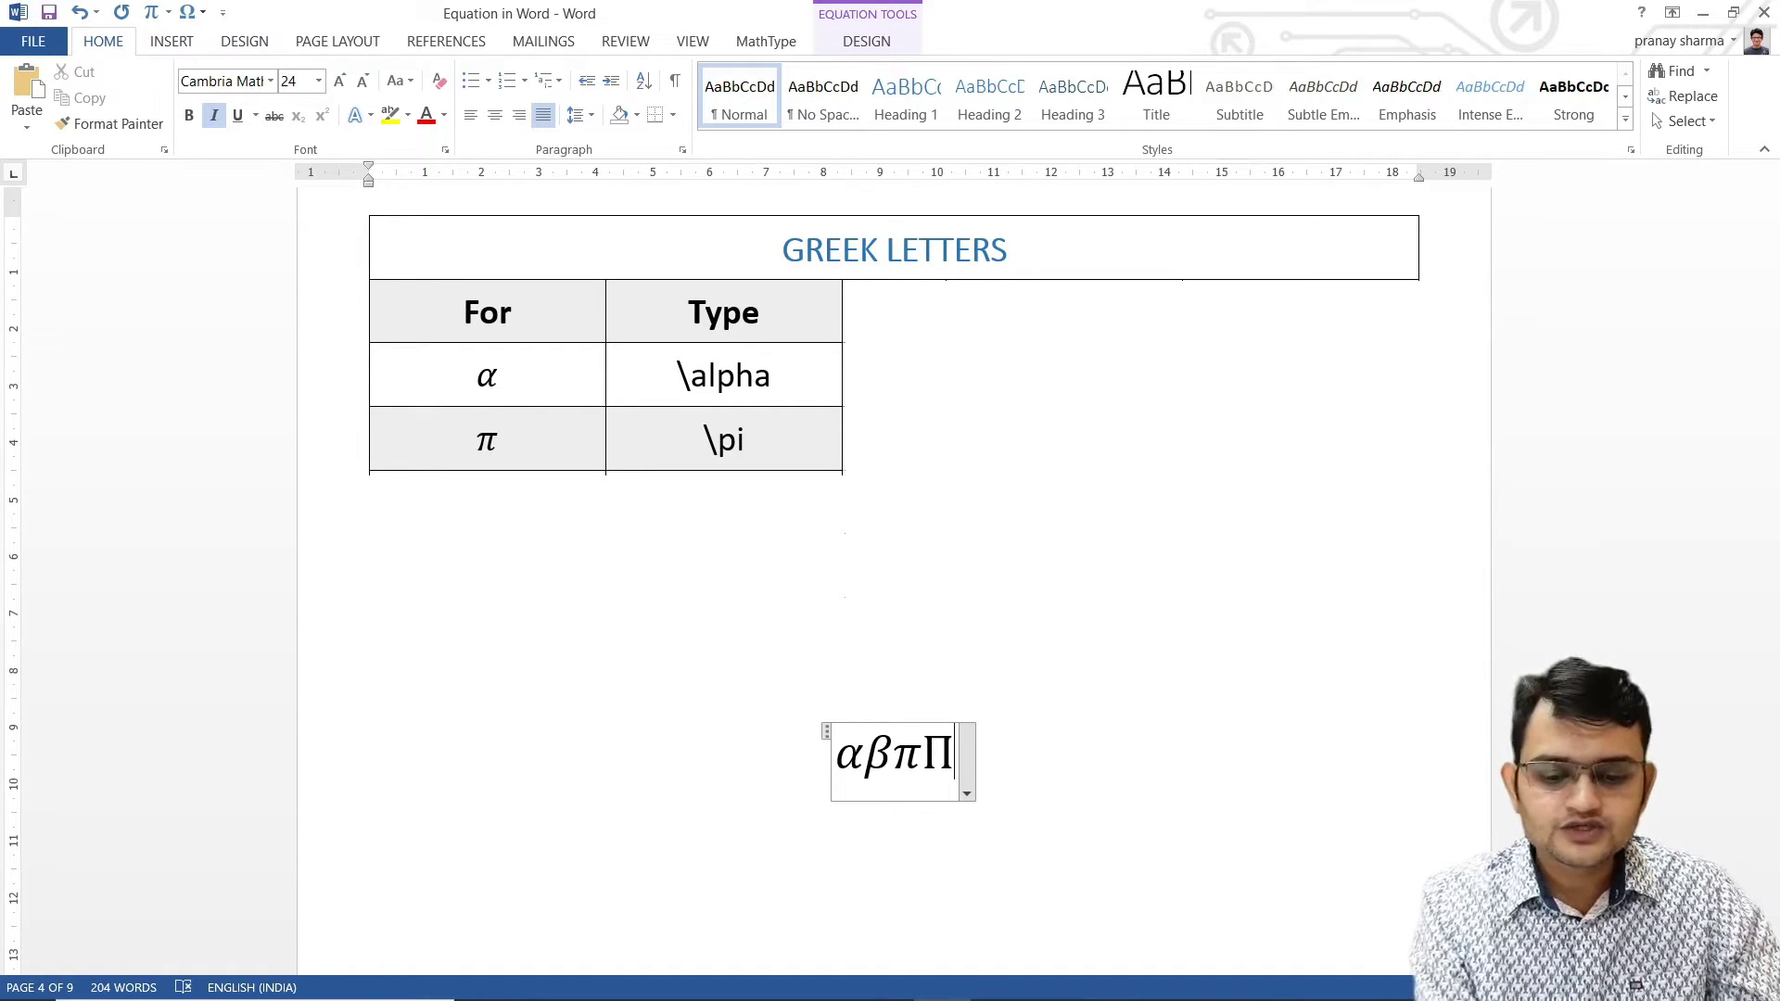
{"action": "type", "text": "\\A"}
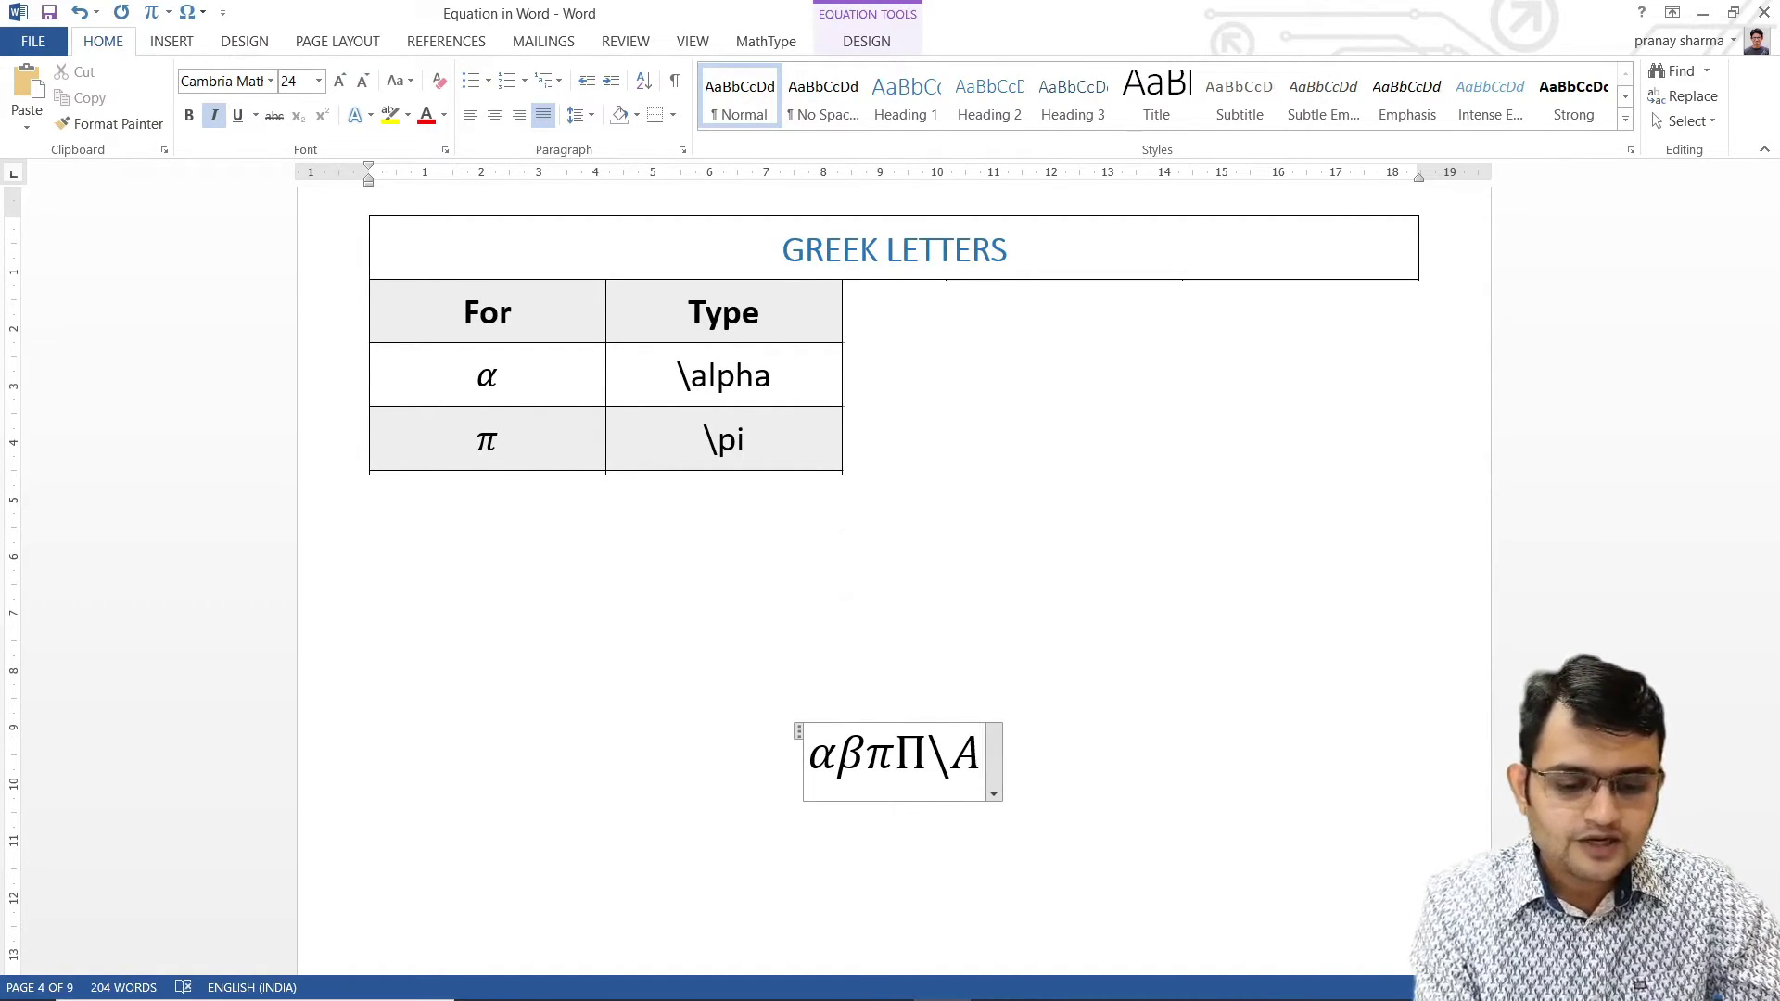
{"action": "type", "text": "lpha"}
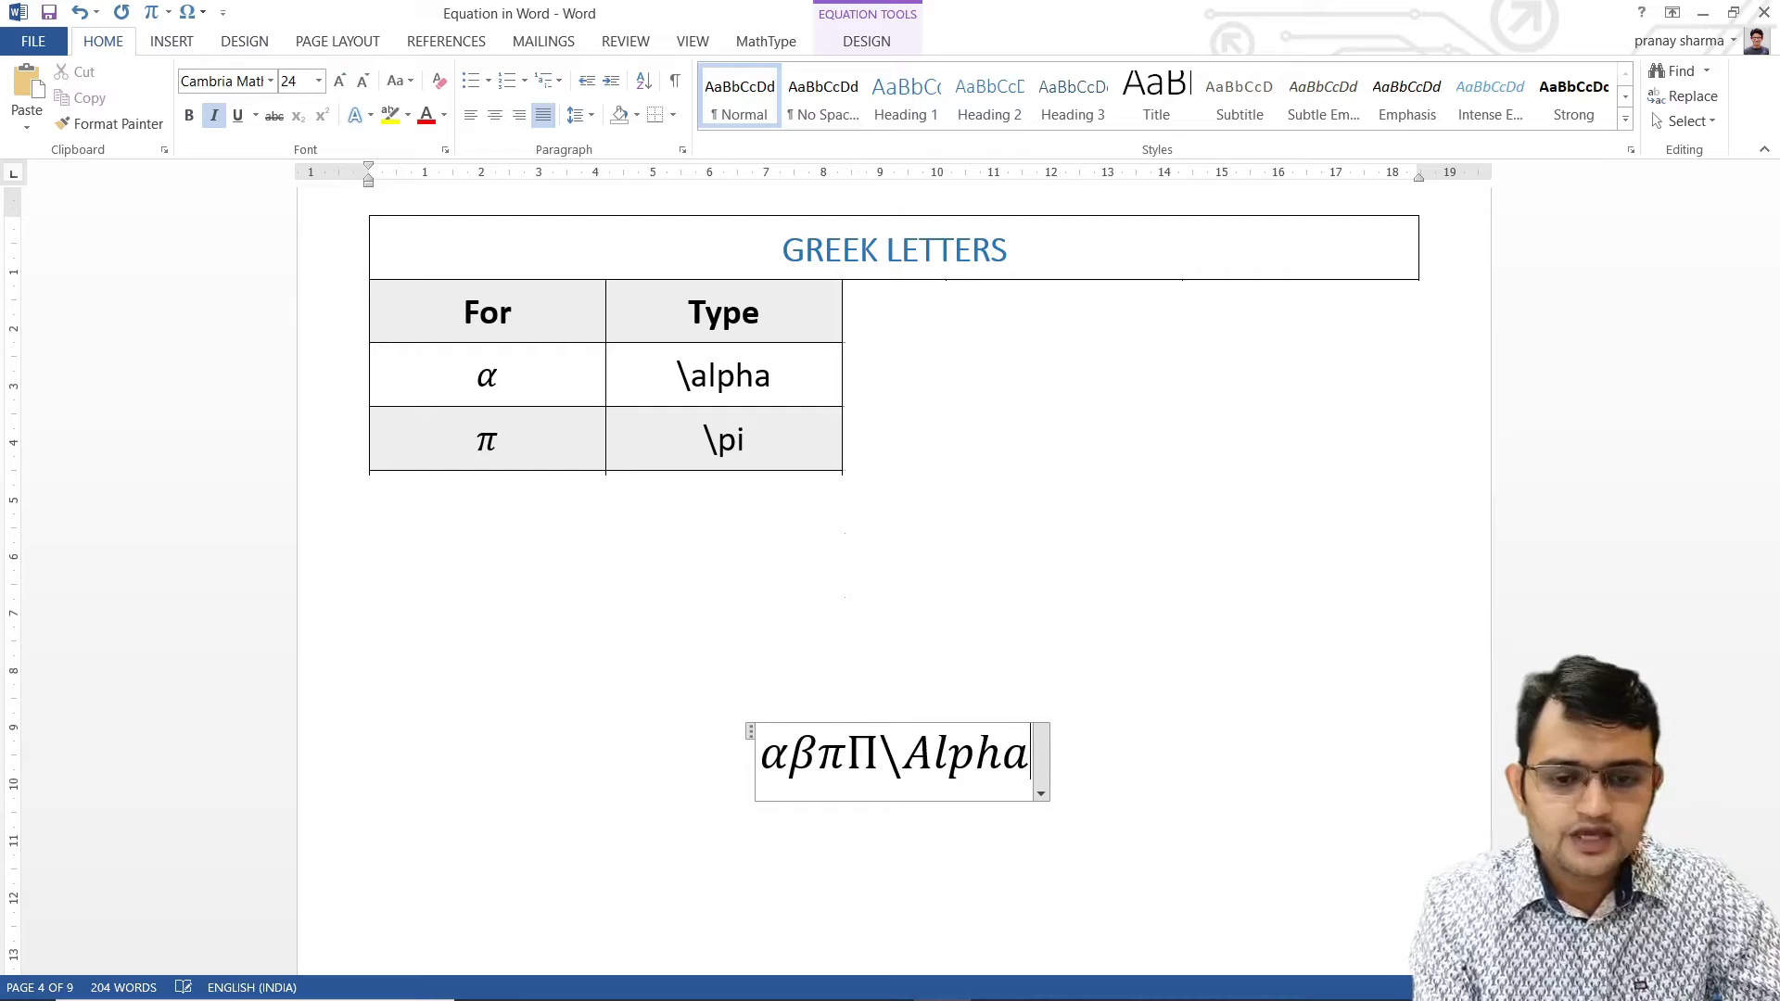
{"action": "key", "text": "space"}
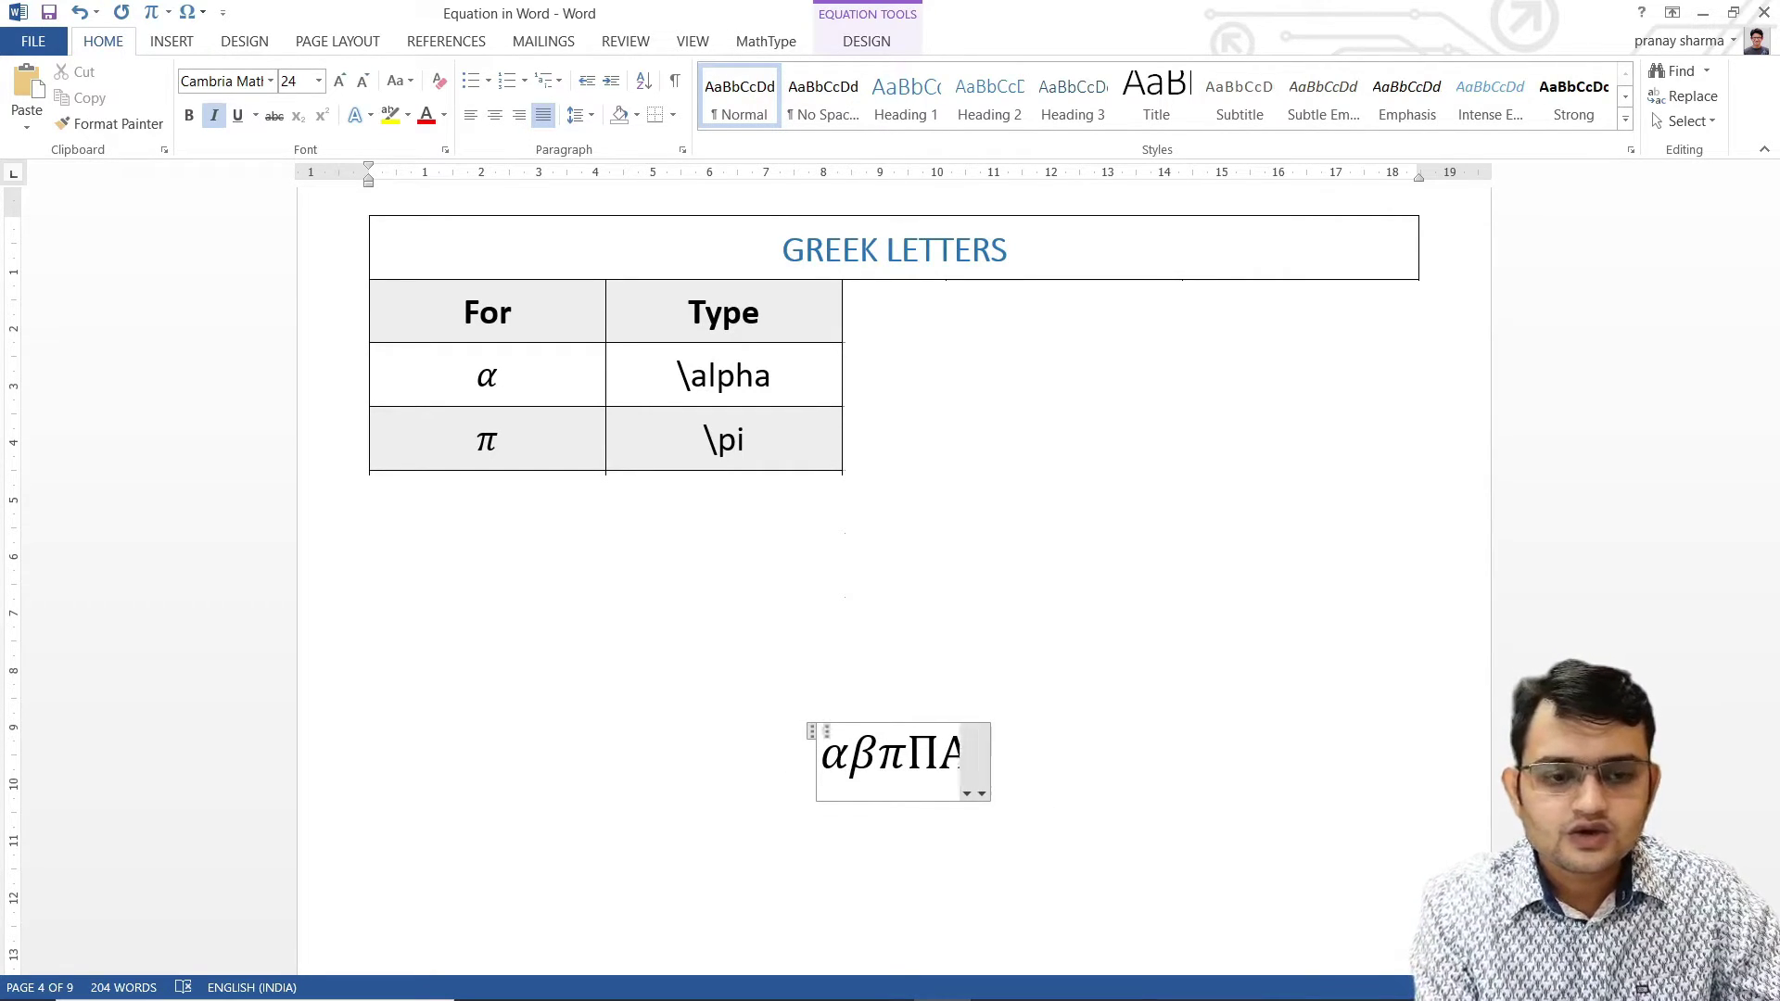
{"action": "key", "text": "BackSpace"}
{"action": "key", "text": "BackSpace"}
{"action": "key", "text": "BackSpace"}
{"action": "key", "text": "BackSpace"}
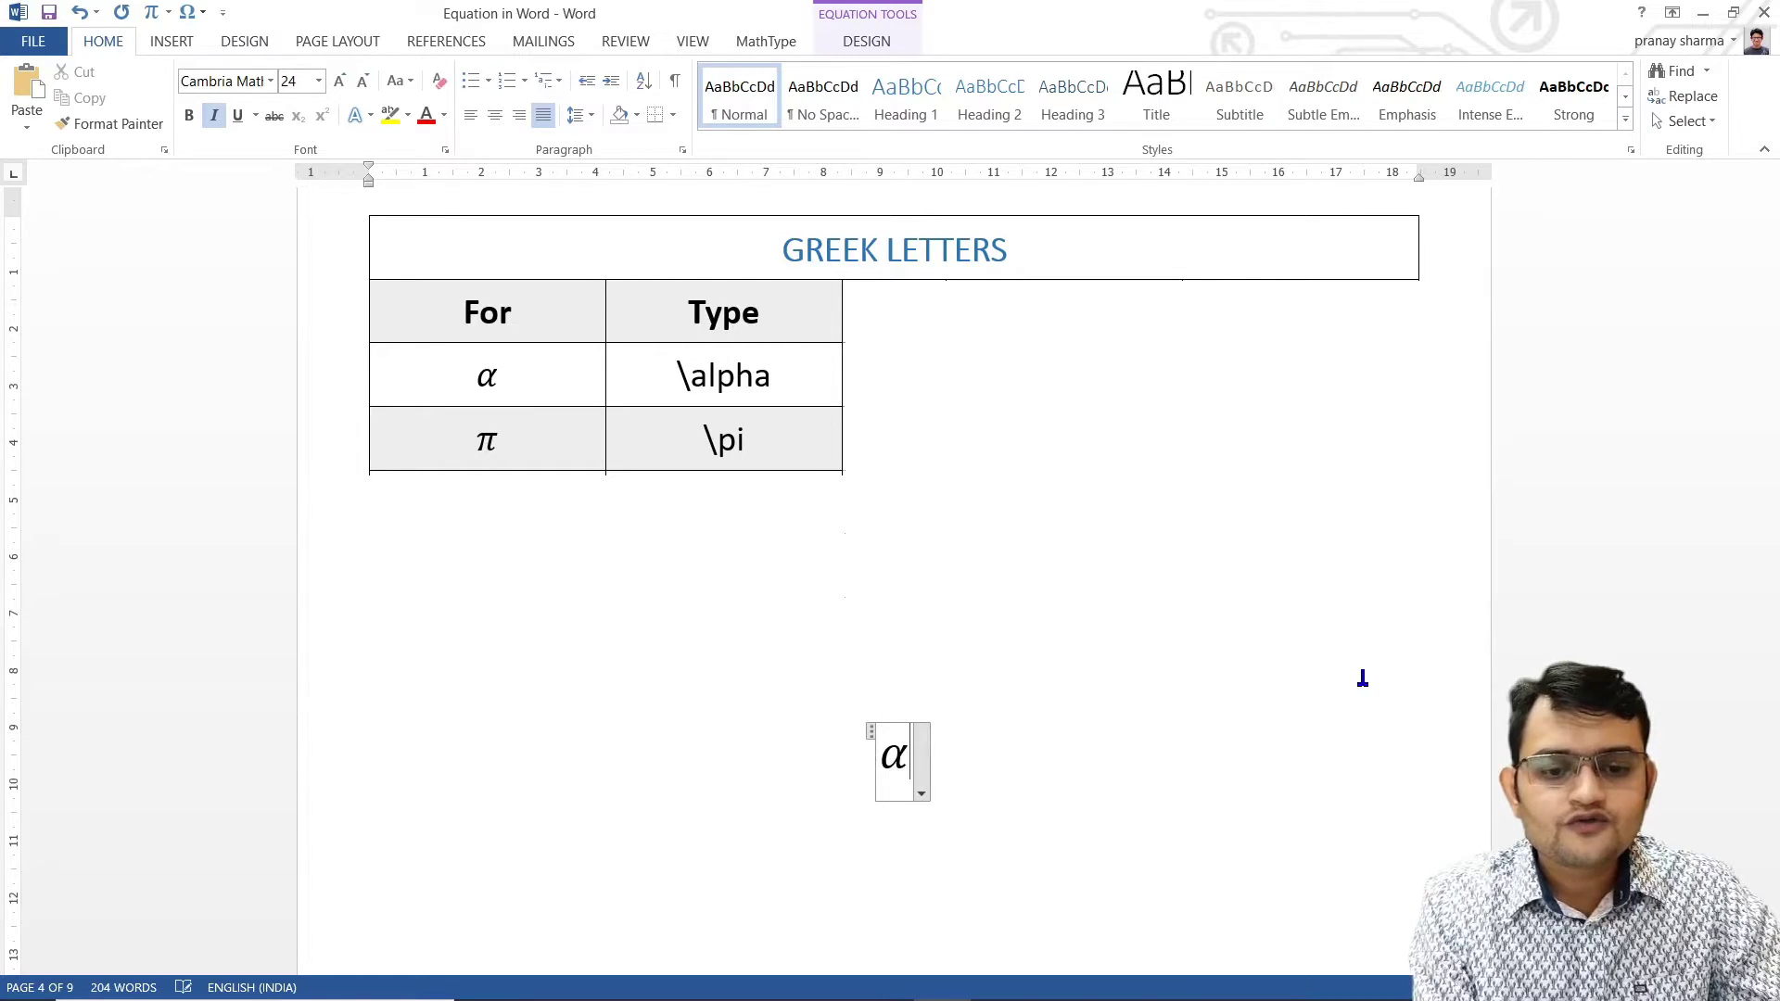
Try \gamma and \lambda, build \sigma^2 into σ², then delete the practice equation.
{"action": "key", "text": "BackSpace"}
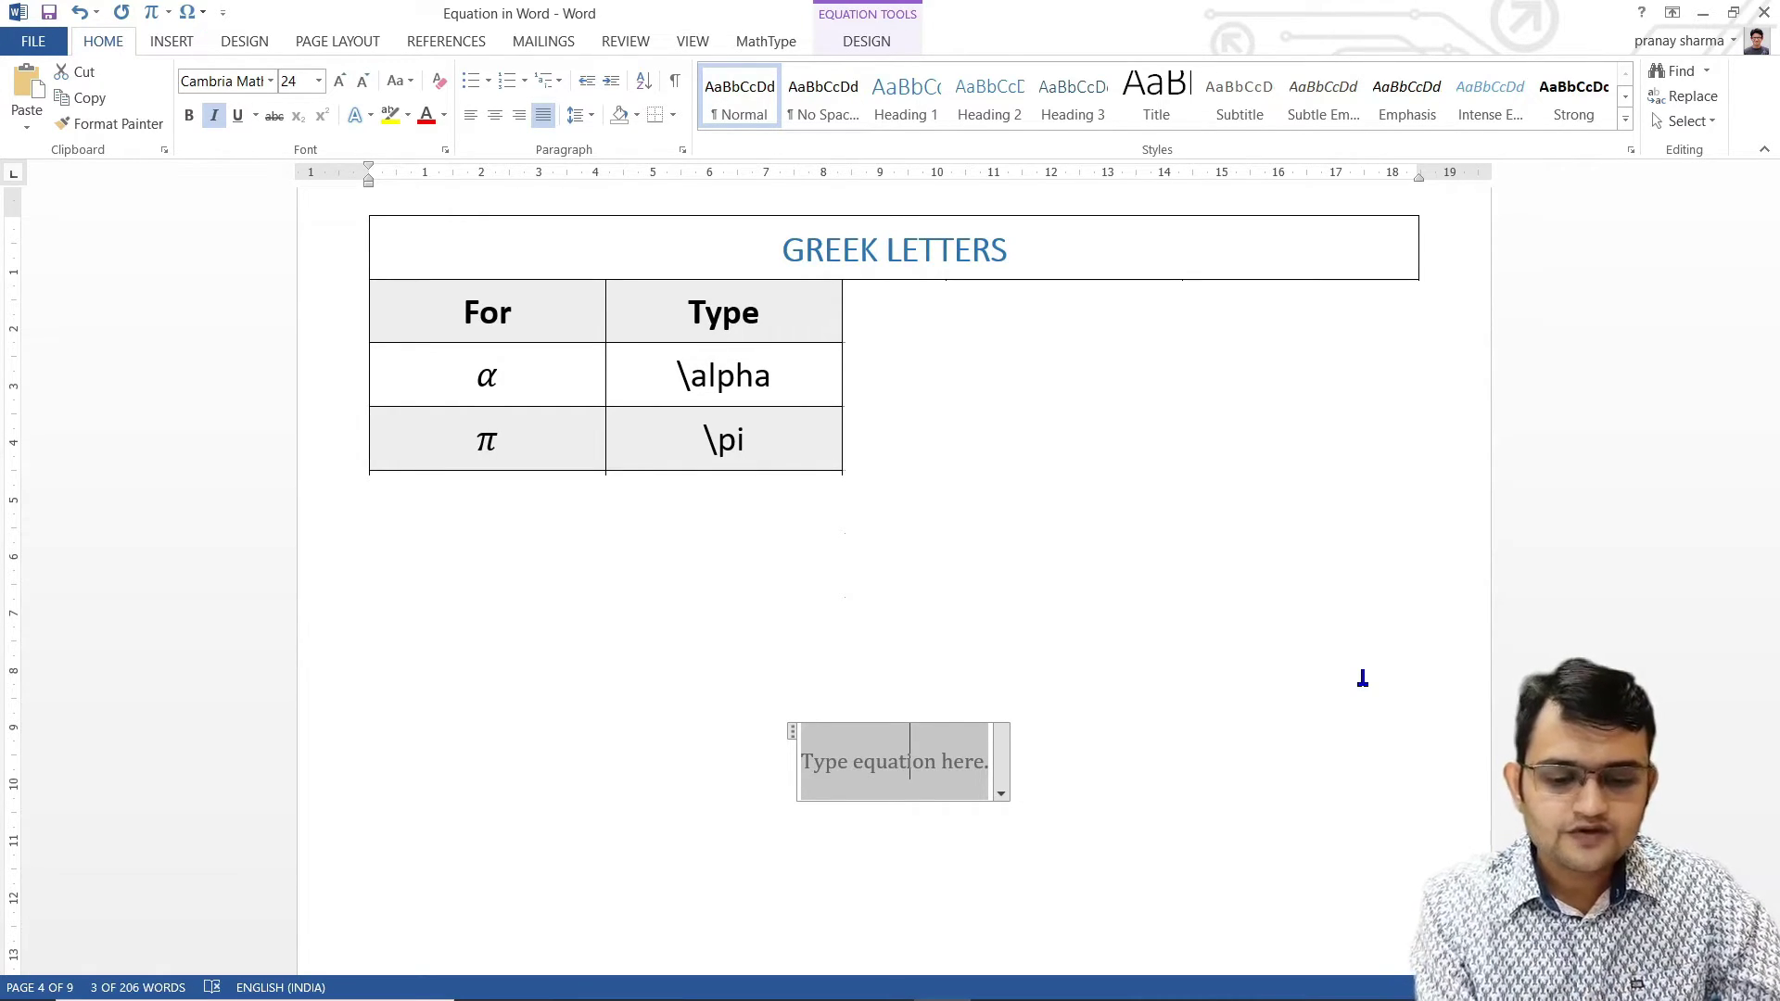
{"action": "type", "text": "\\"}
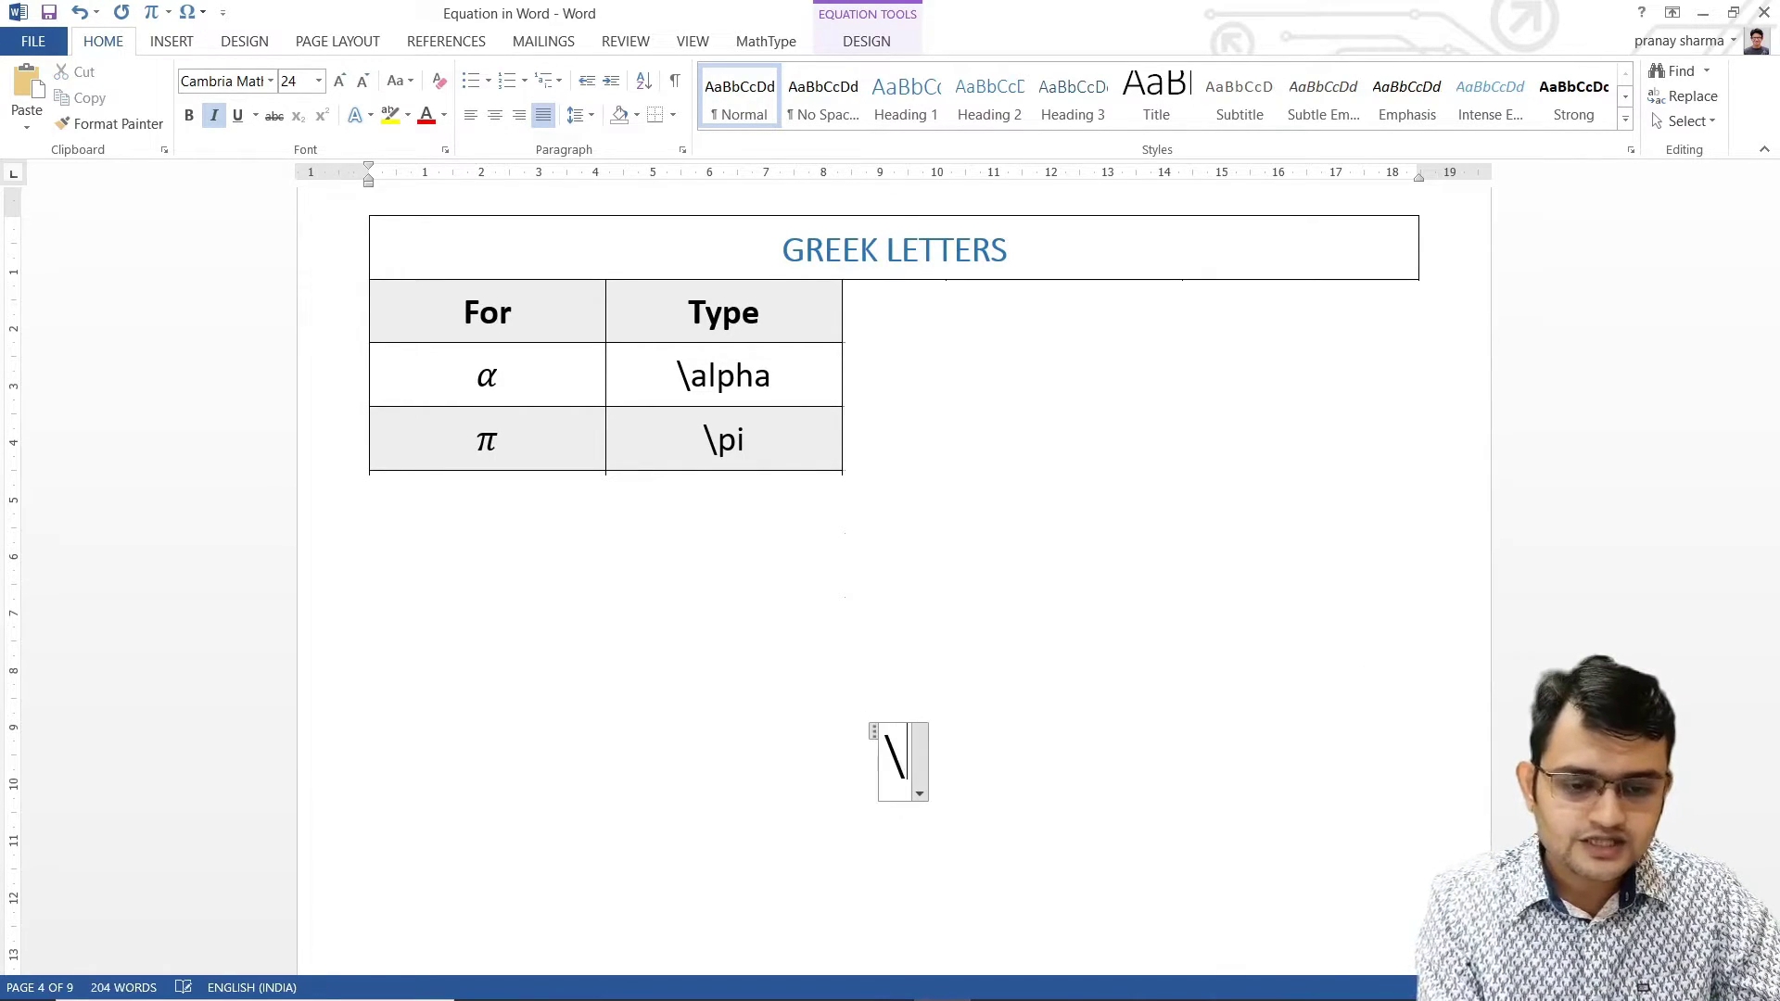
{"action": "type", "text": "gamma "}
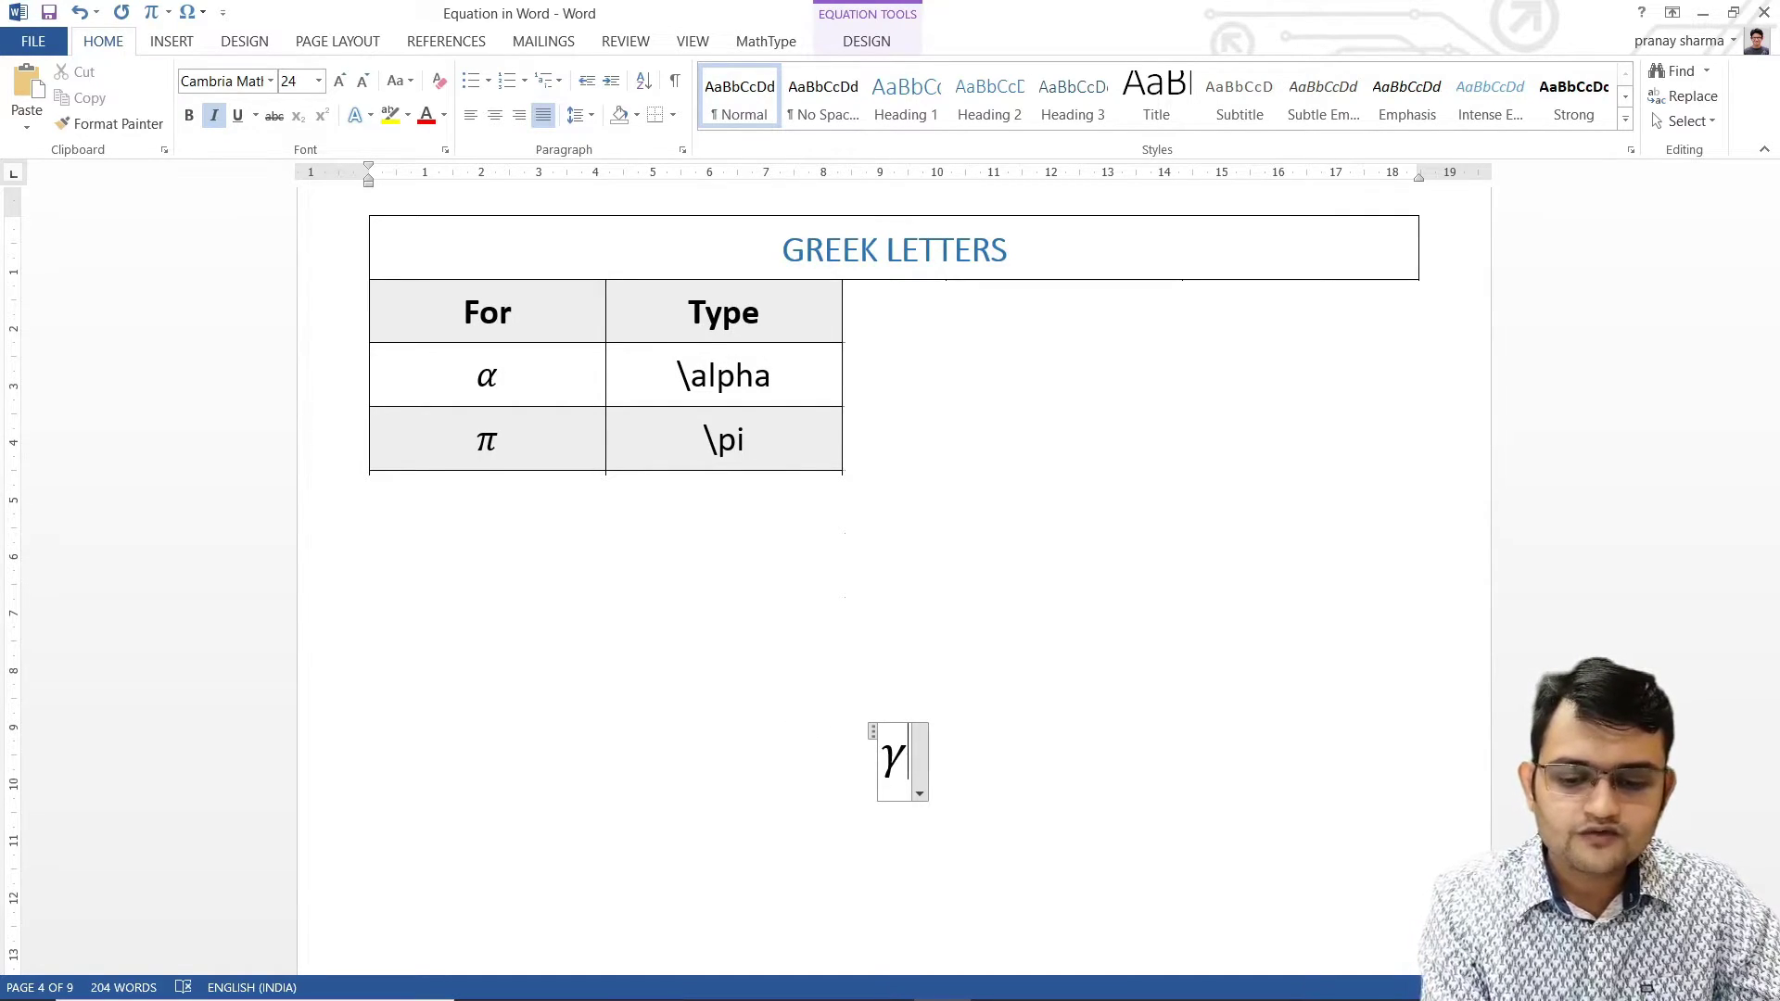
{"action": "type", "text": "\\la"}
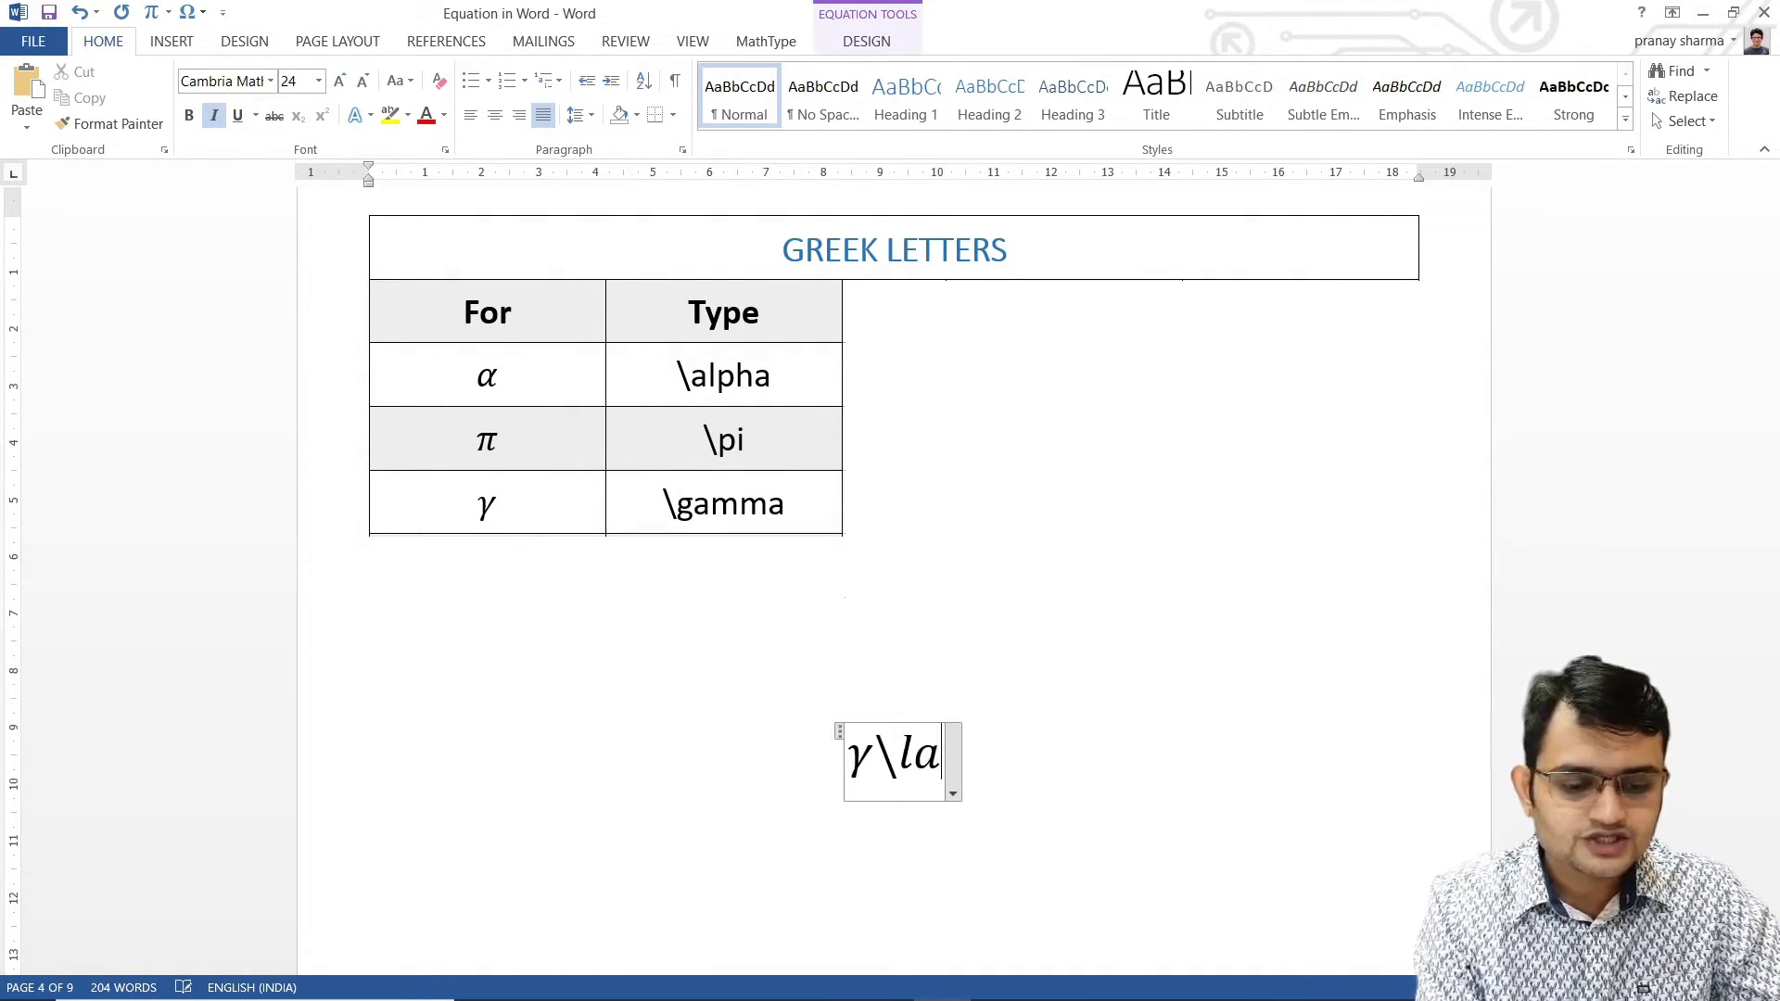
{"action": "type", "text": "mbda"}
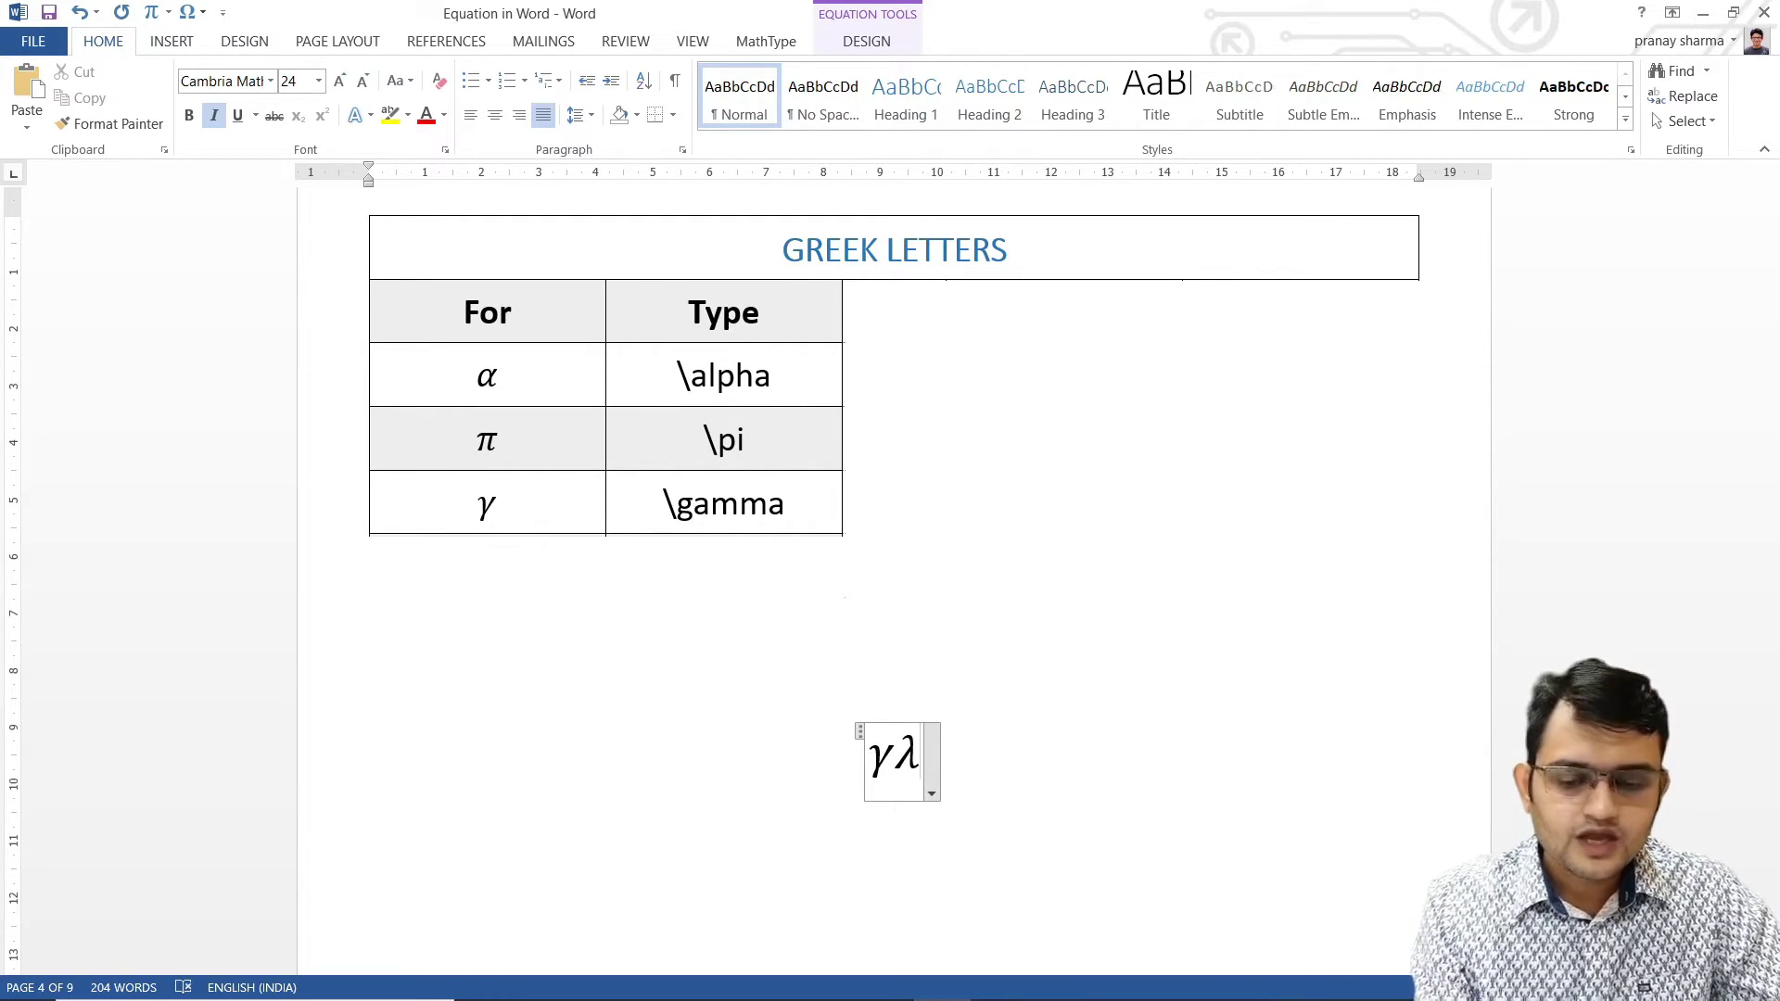
{"action": "key", "text": "BackSpace"}
{"action": "key", "text": "BackSpace"}
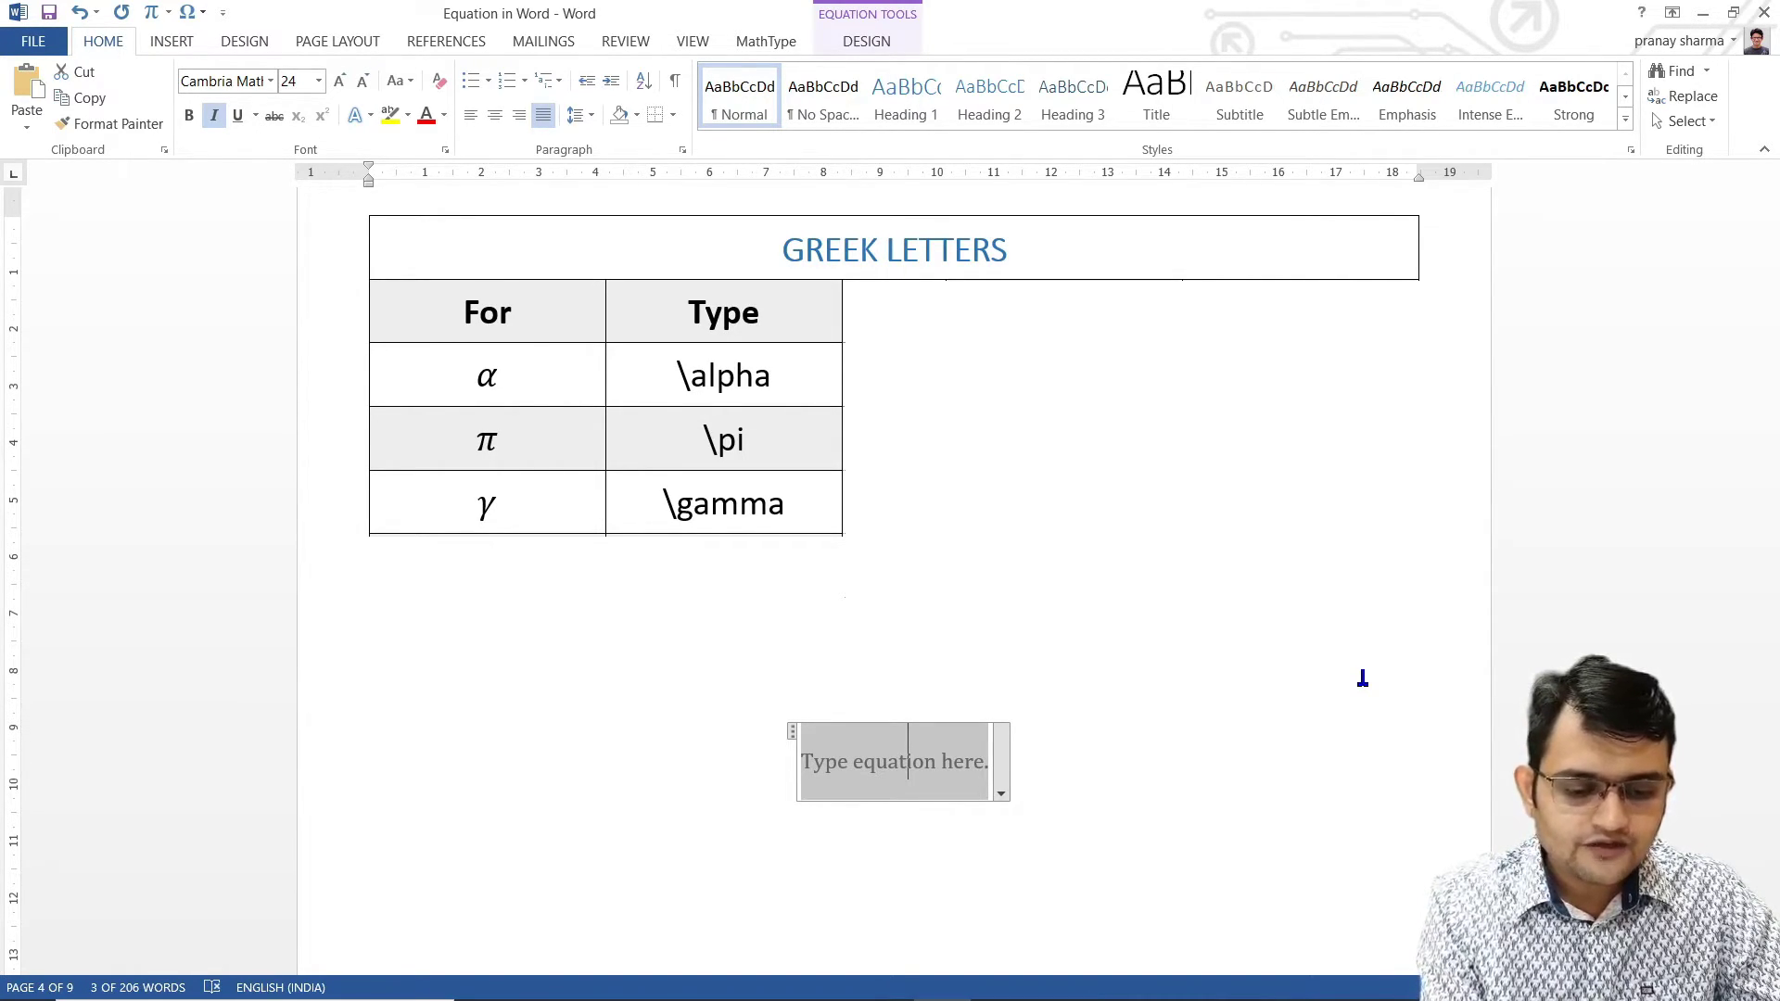
{"action": "type", "text": "\\"}
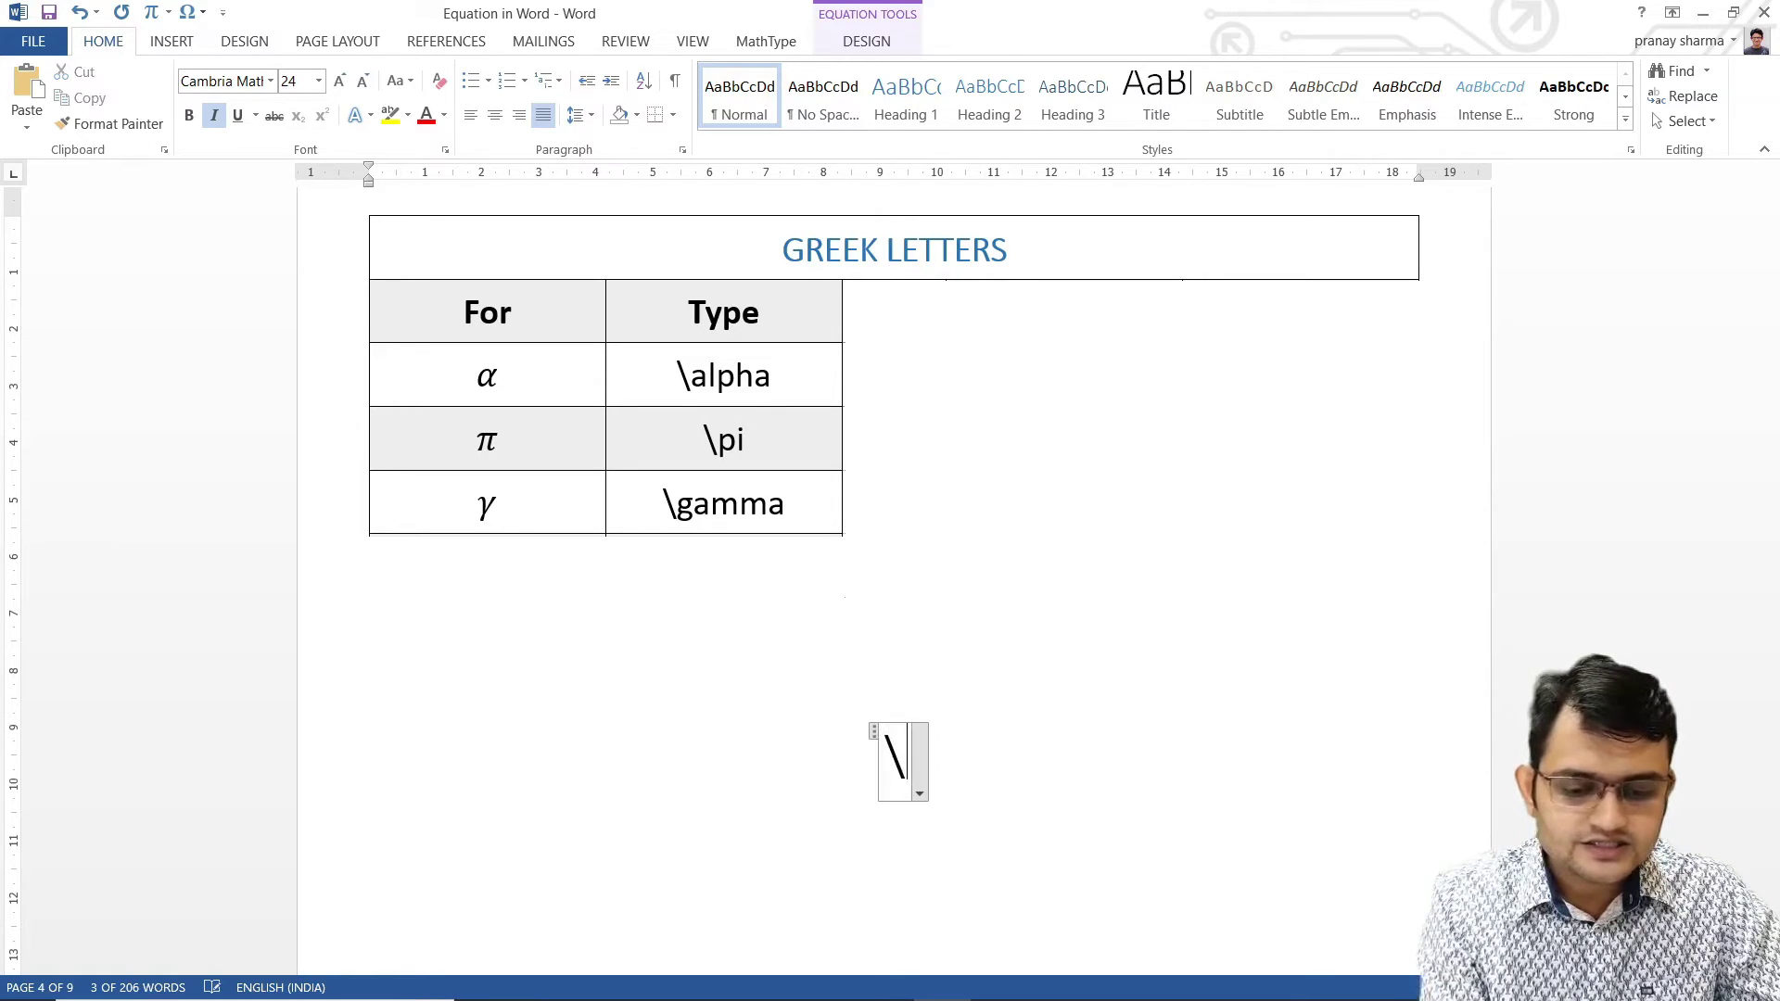
{"action": "type", "text": "sigma^"}
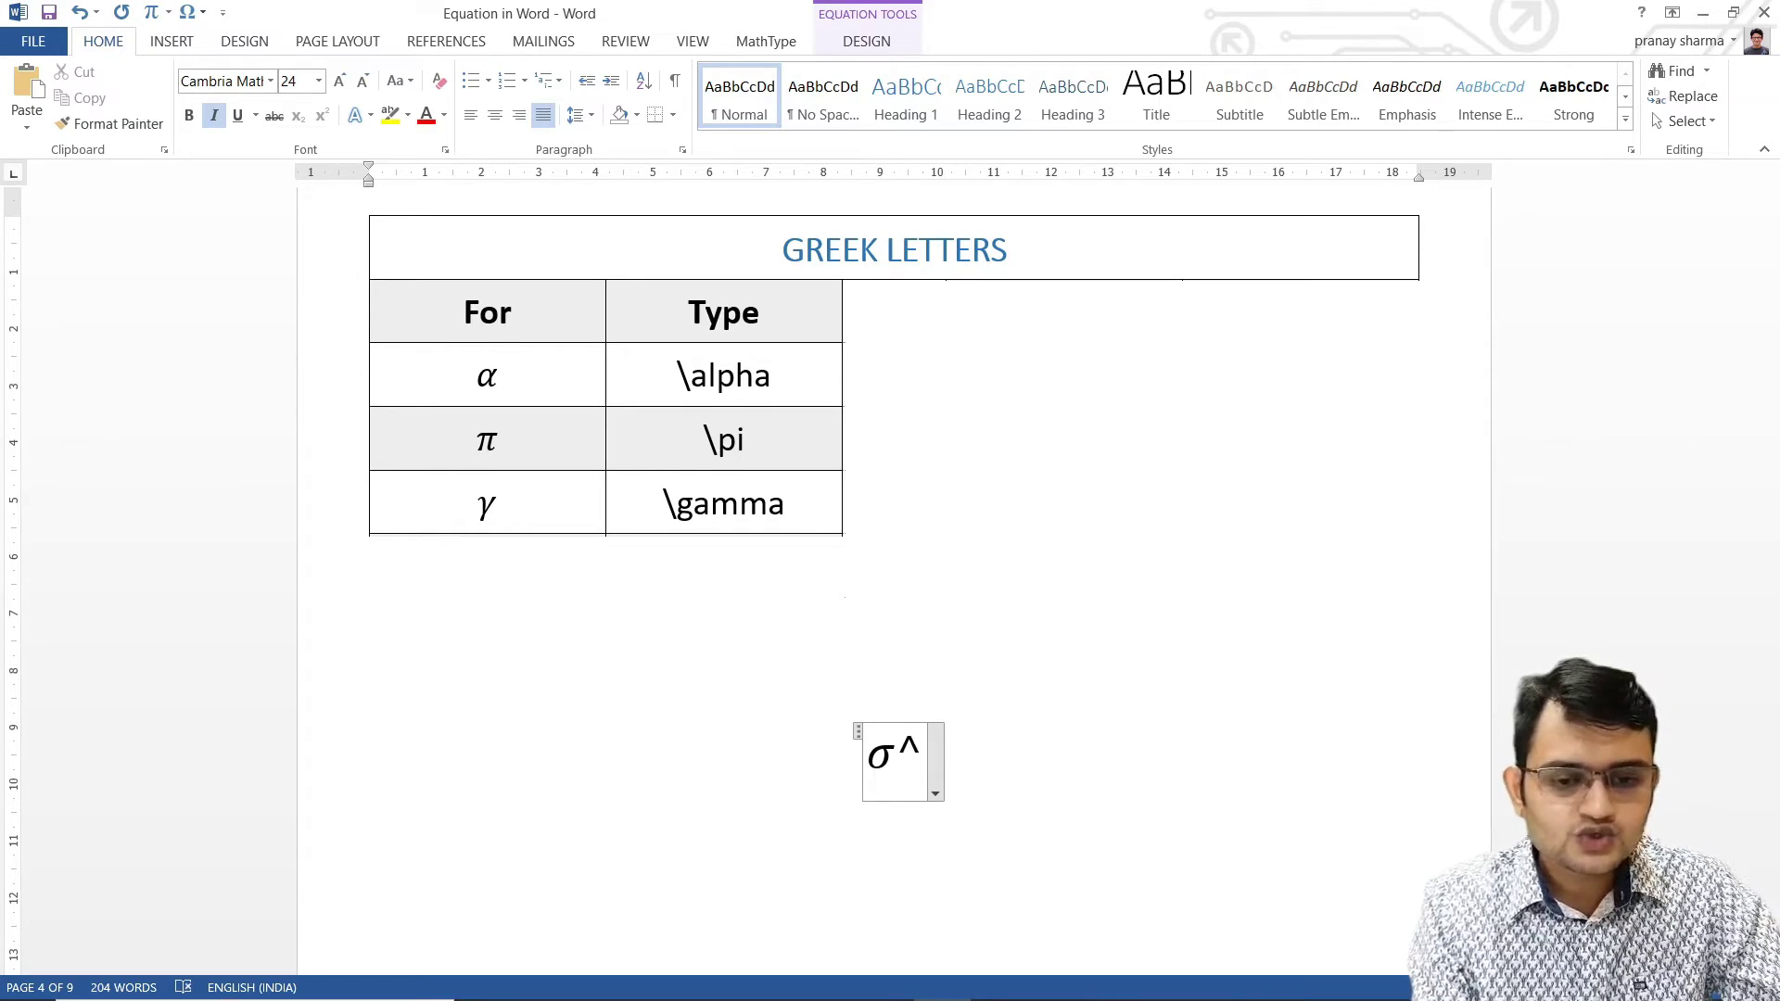
{"action": "type", "text": "2"}
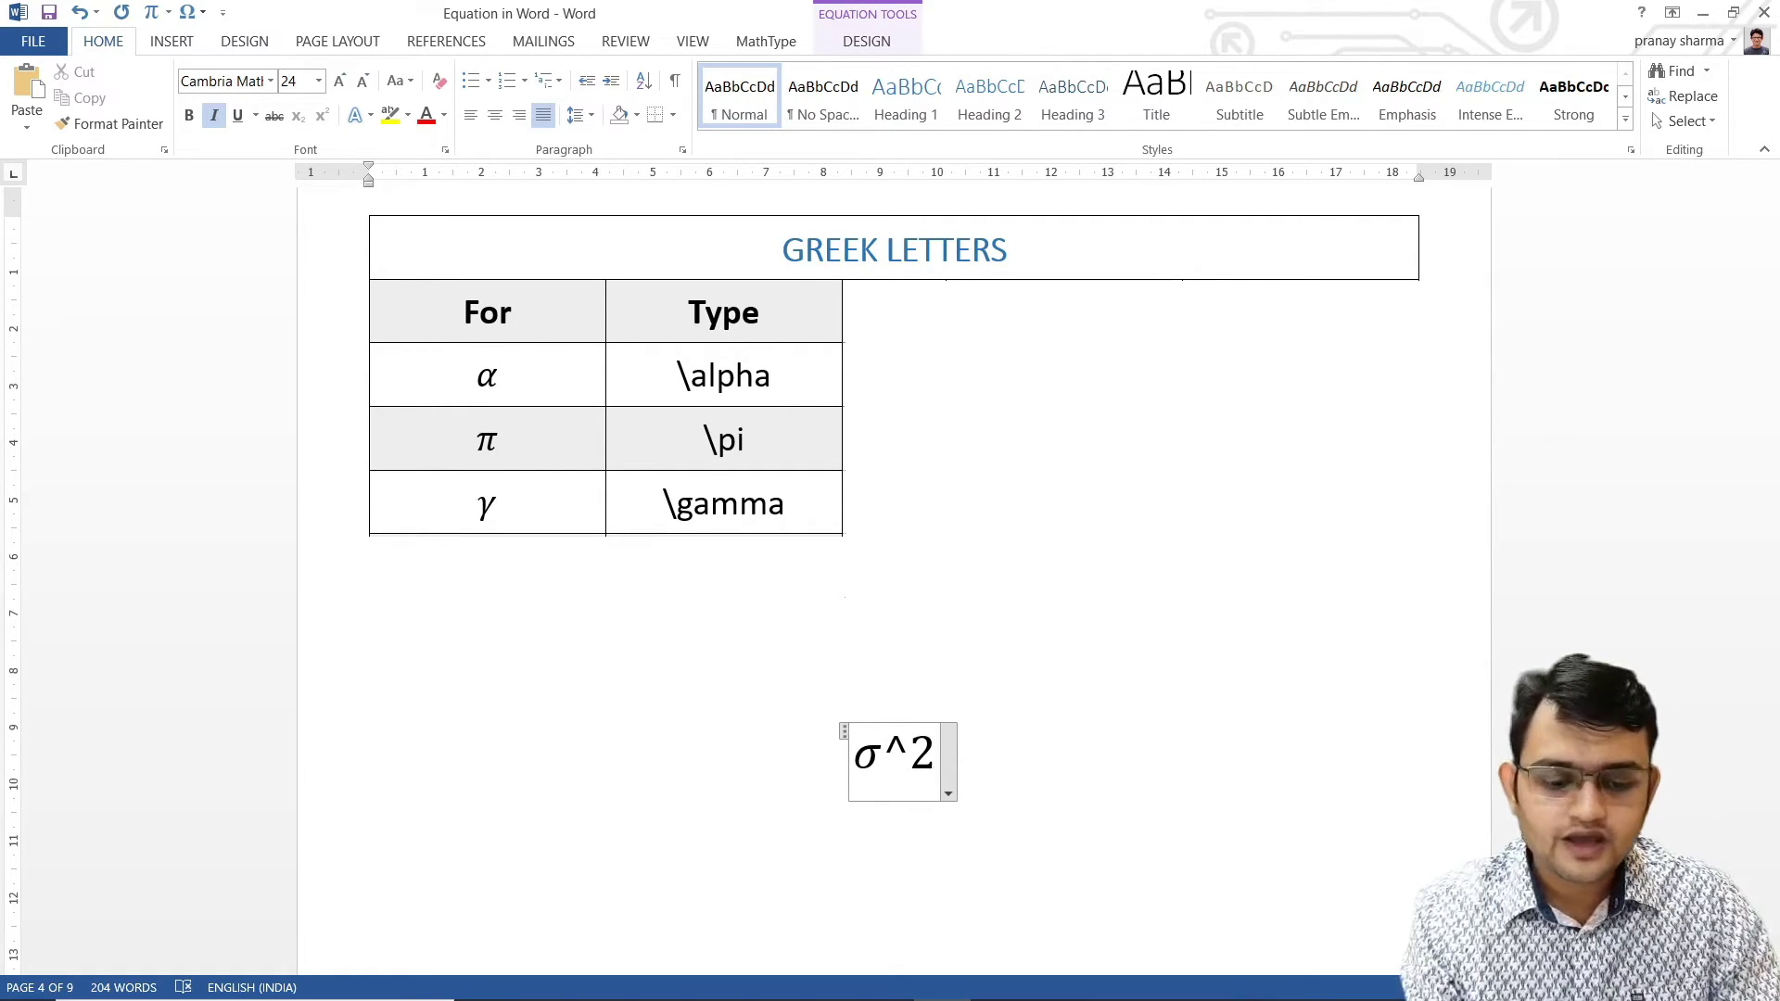
{"action": "key", "text": "space"}
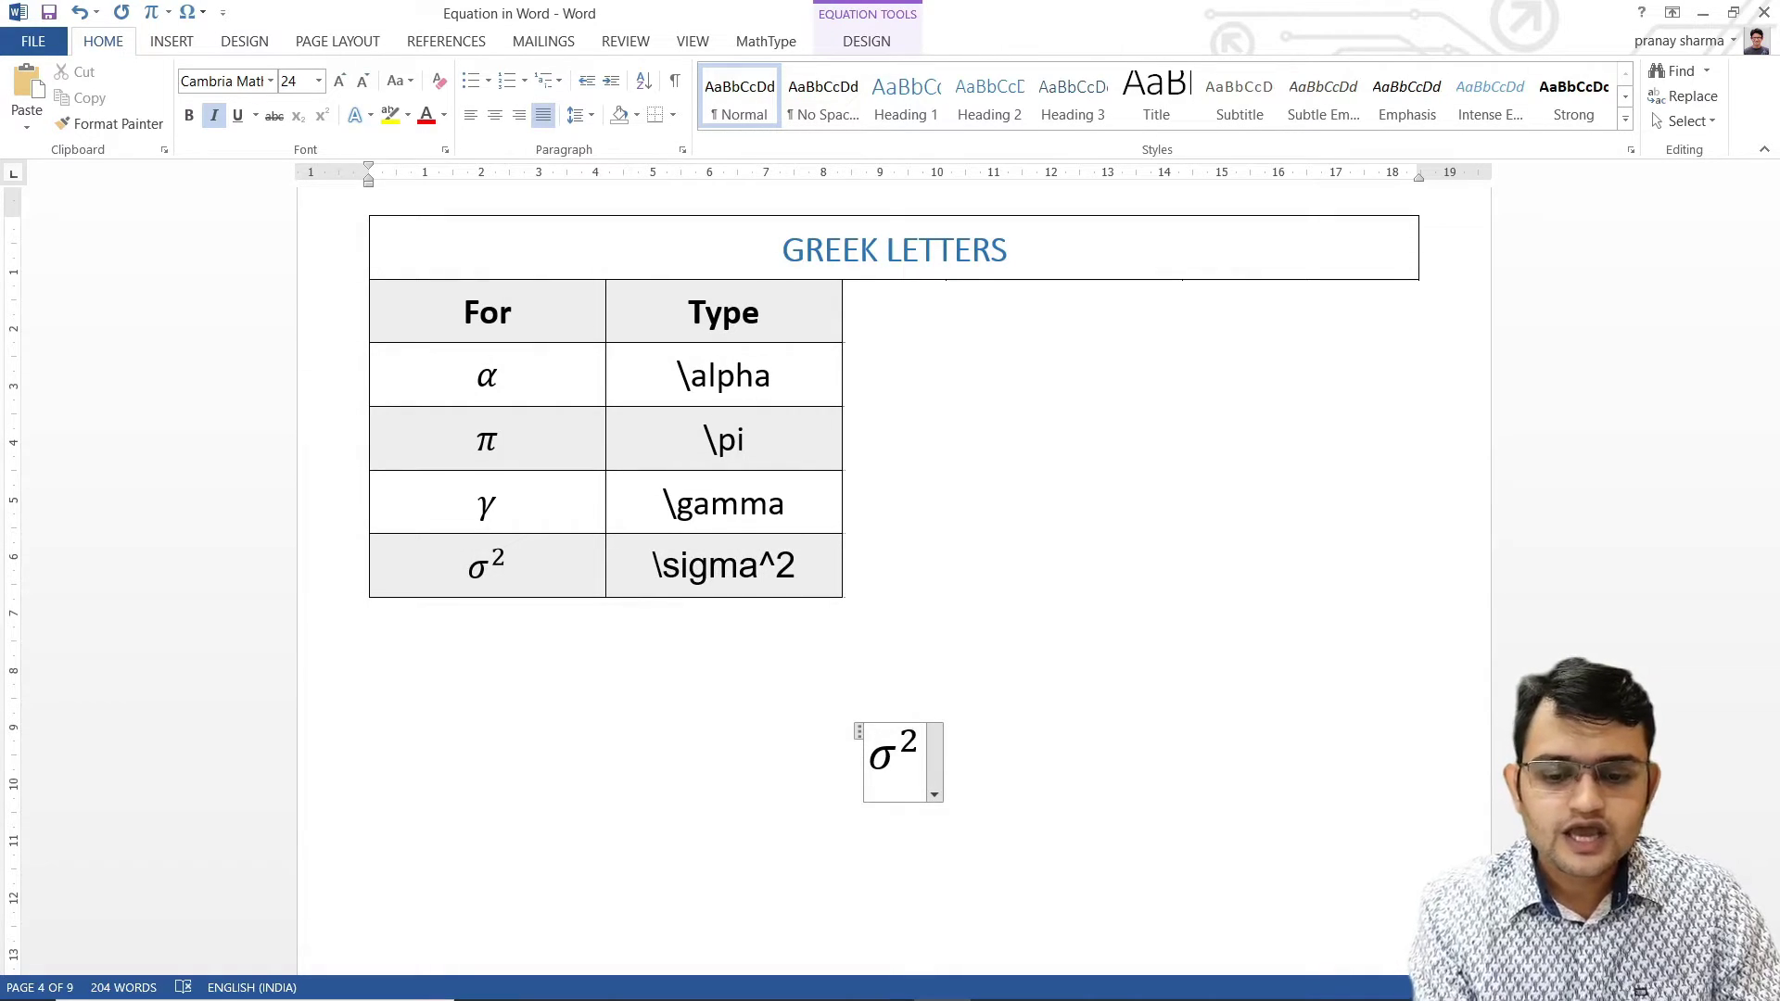
{"action": "key", "text": "ctrl+a"}
{"action": "key", "text": "Delete"}
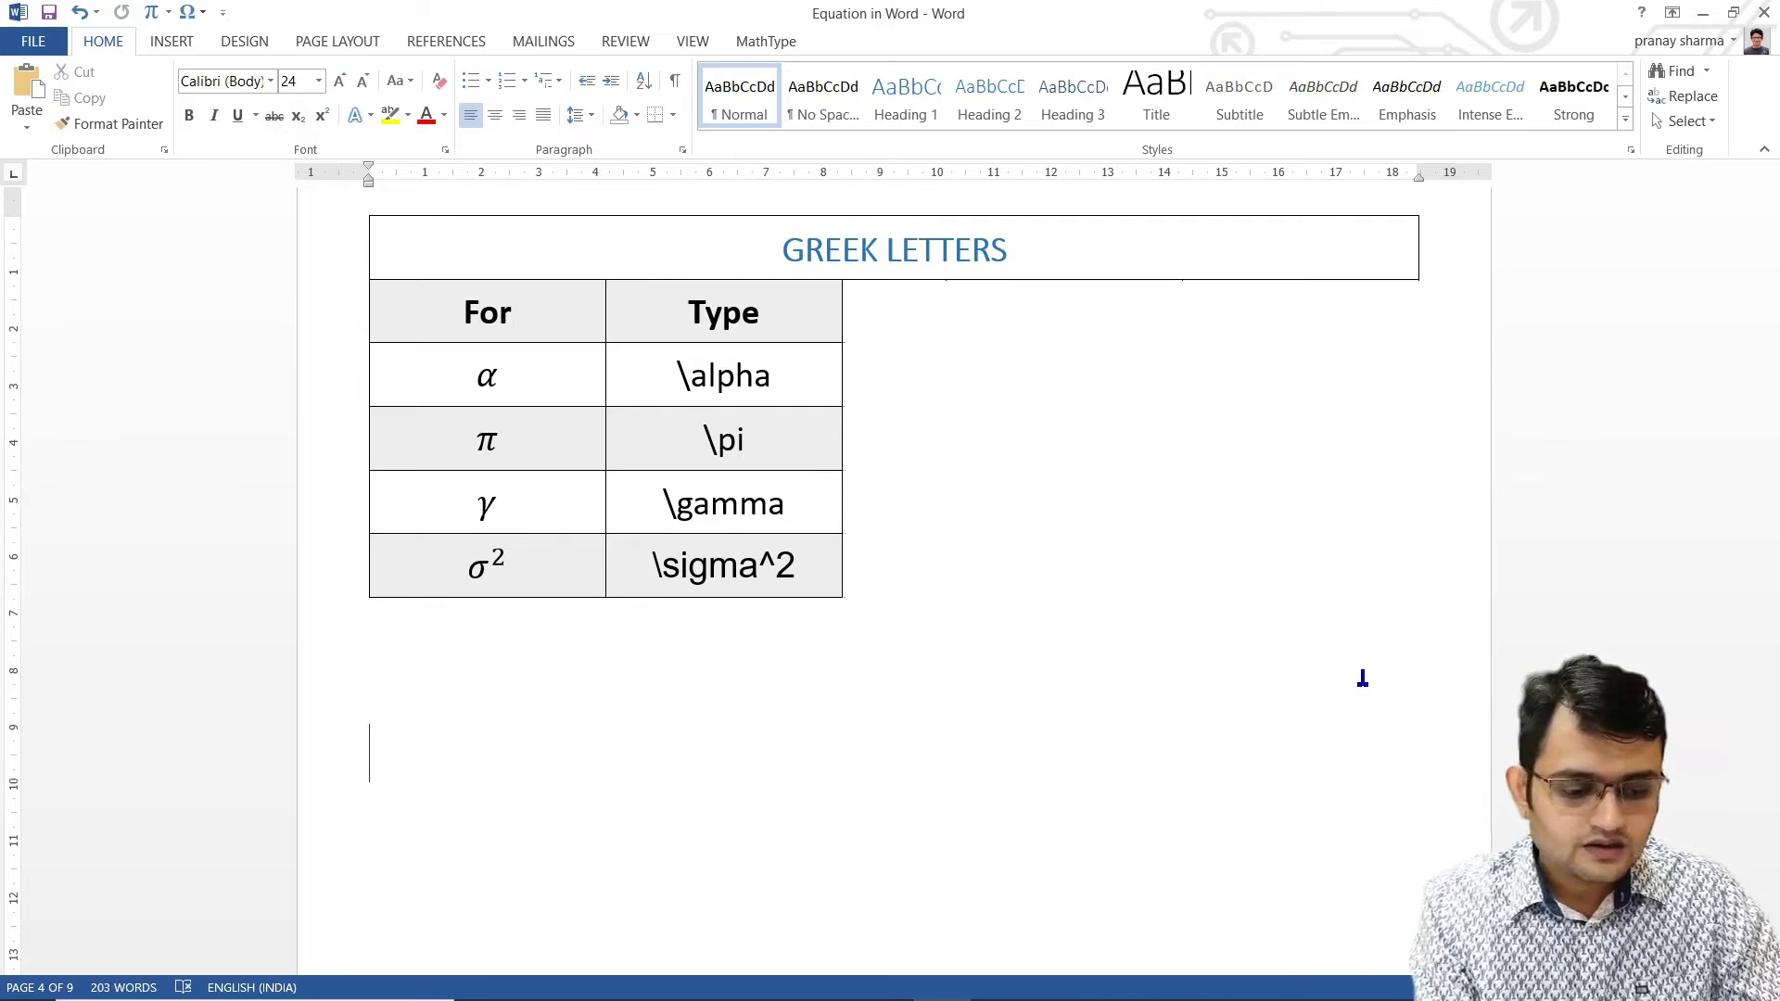
Insert a new equation with Alt+= and build \chi^2_\nu into χ²ν.
{"action": "key", "text": "alt+equal"}
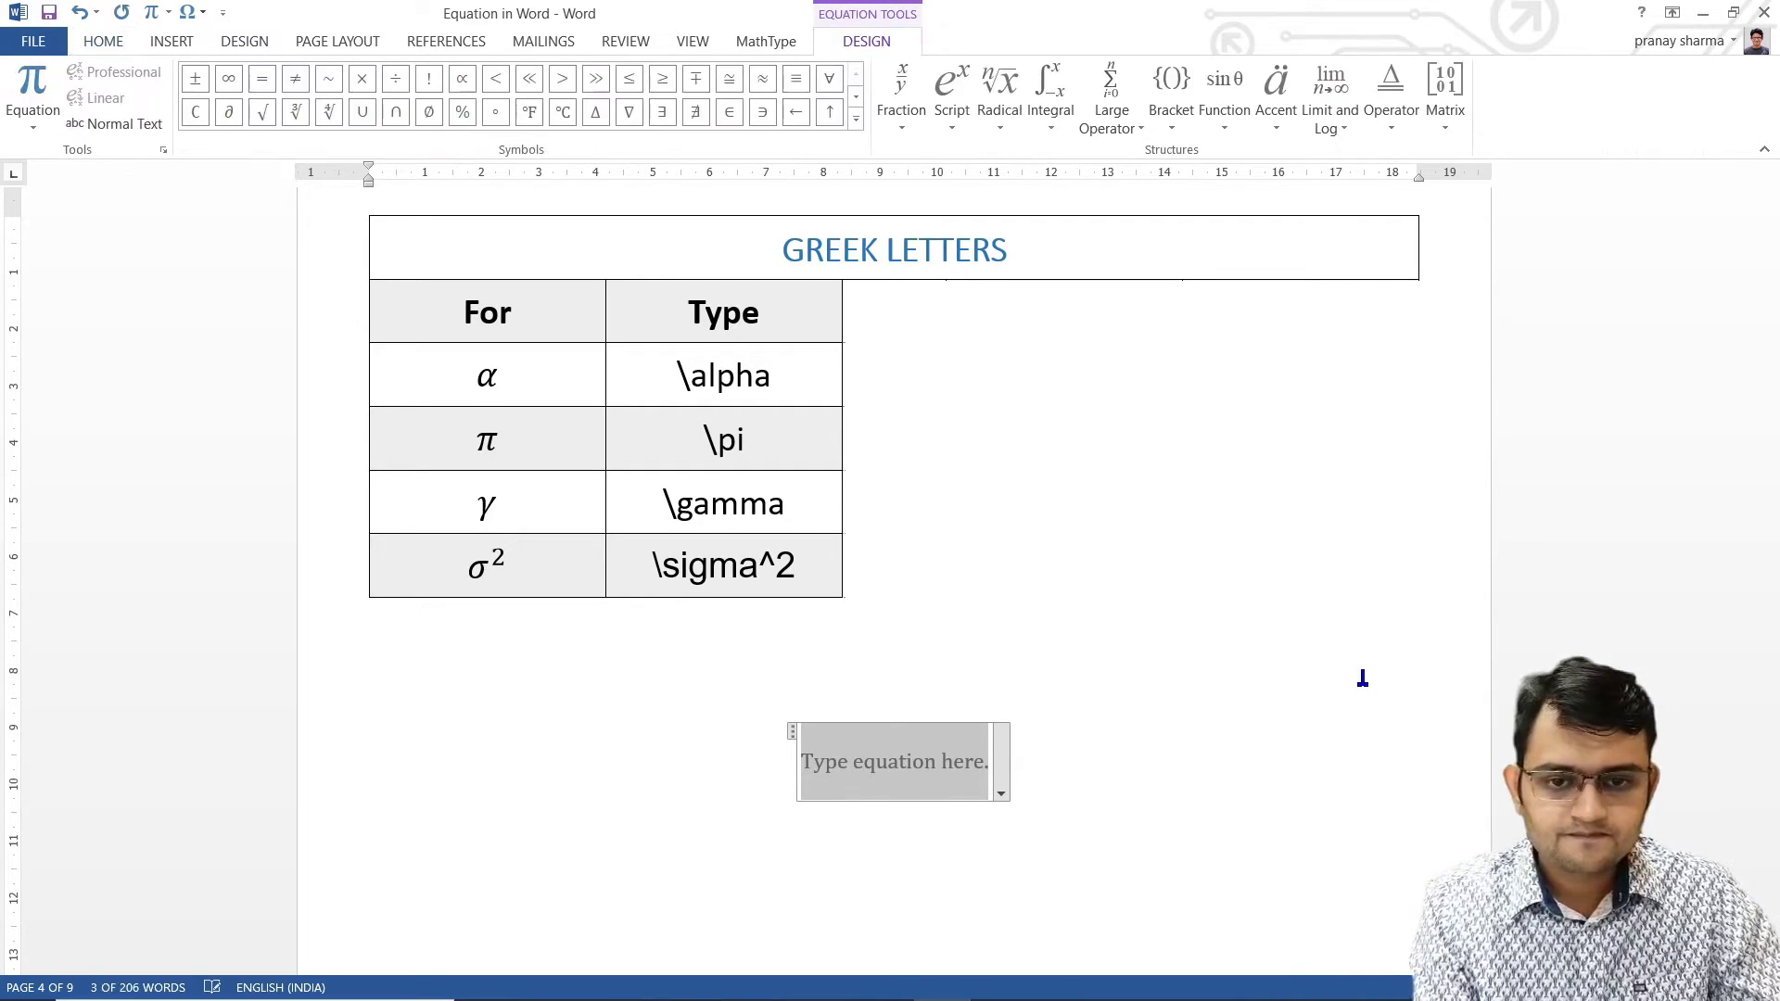
{"action": "type", "text": "\\"}
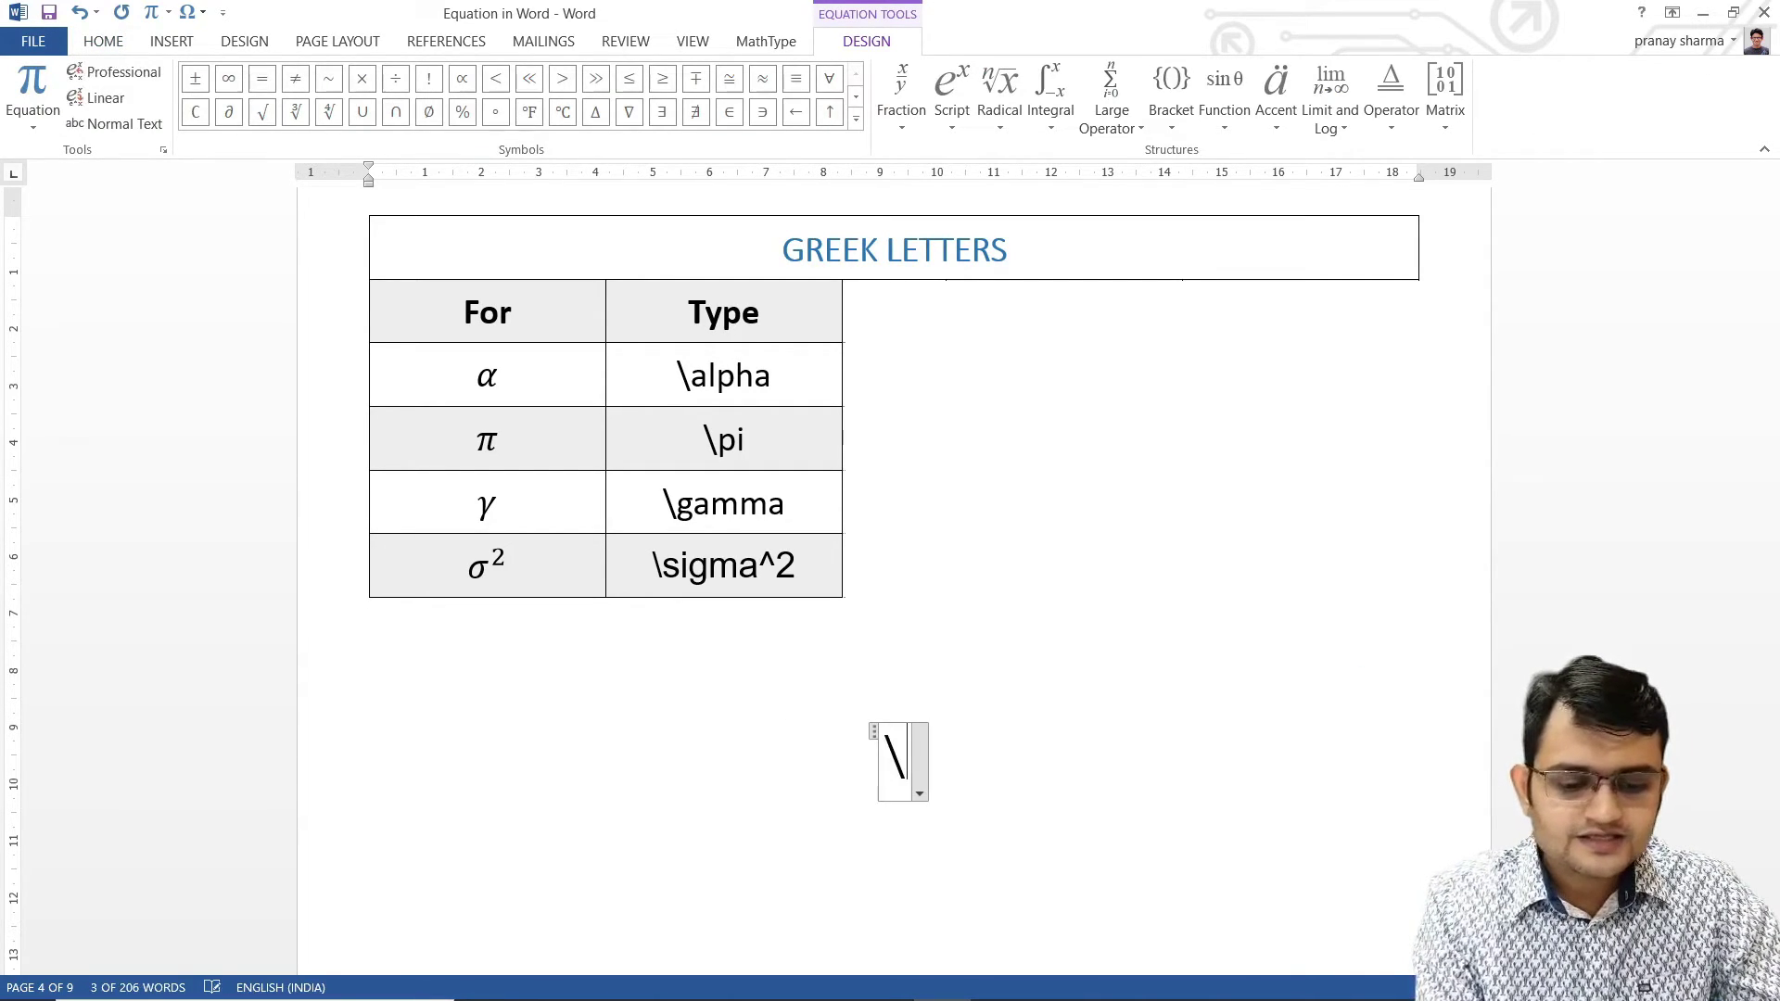
{"action": "type", "text": "chi"}
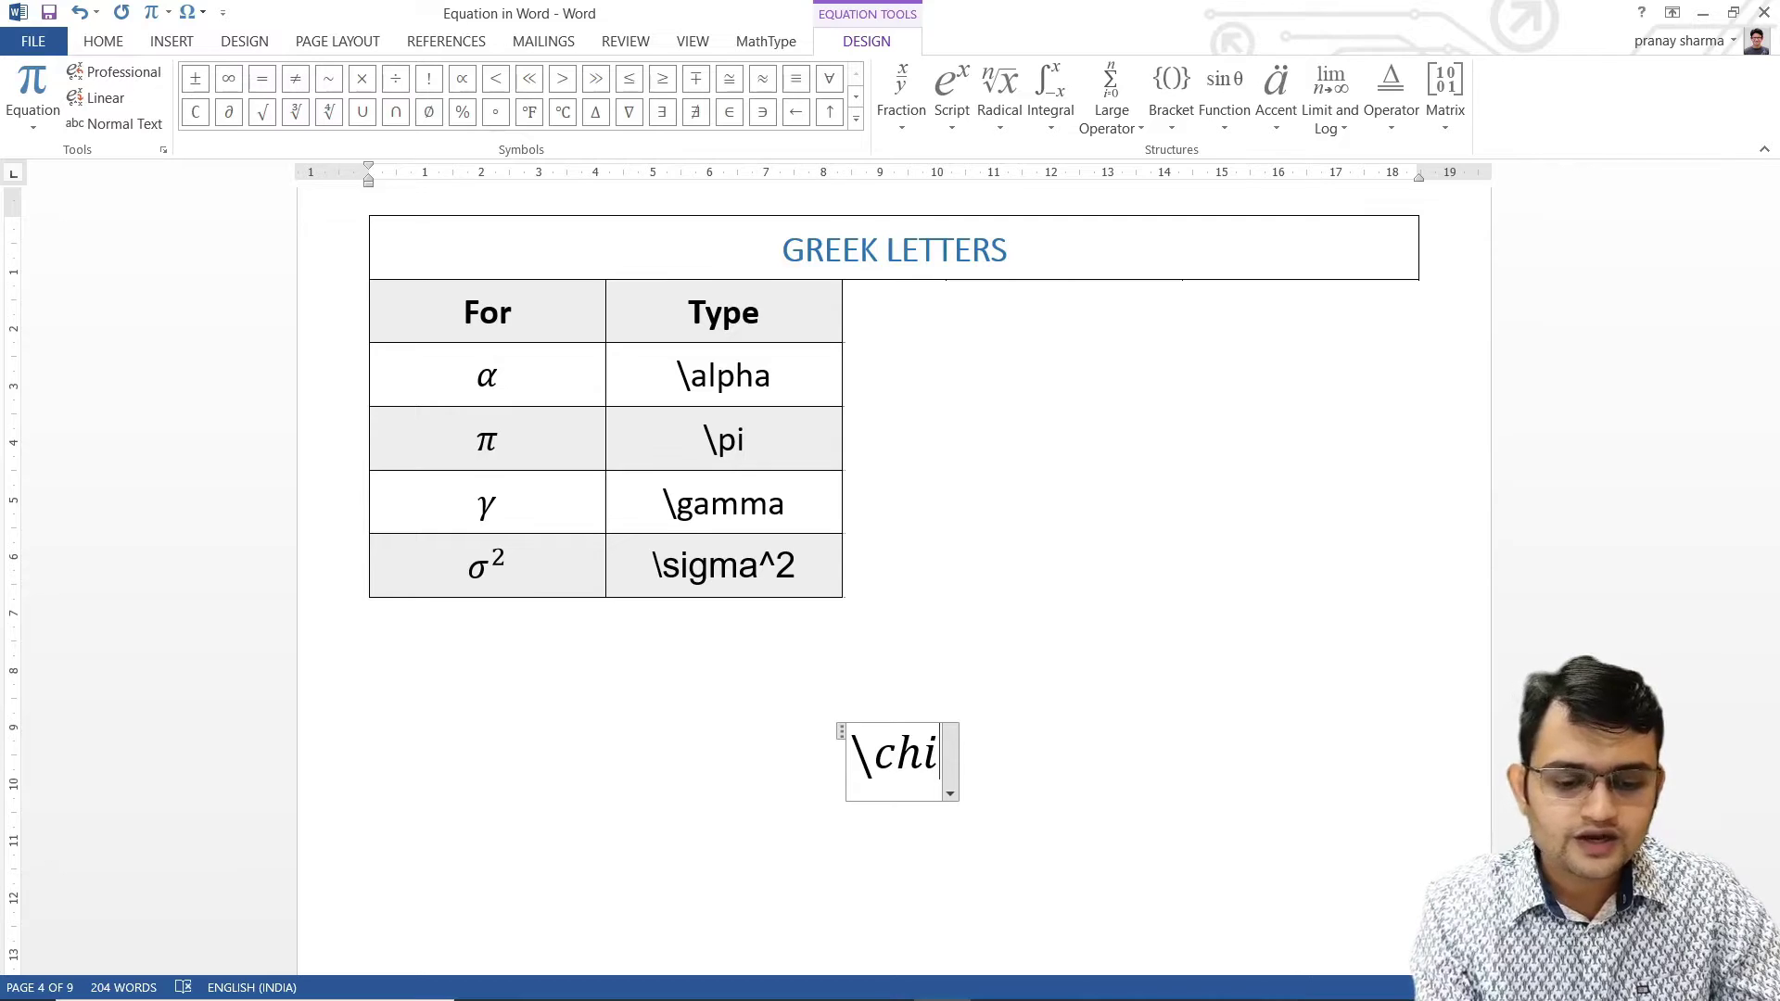
{"action": "type", "text": "^2"}
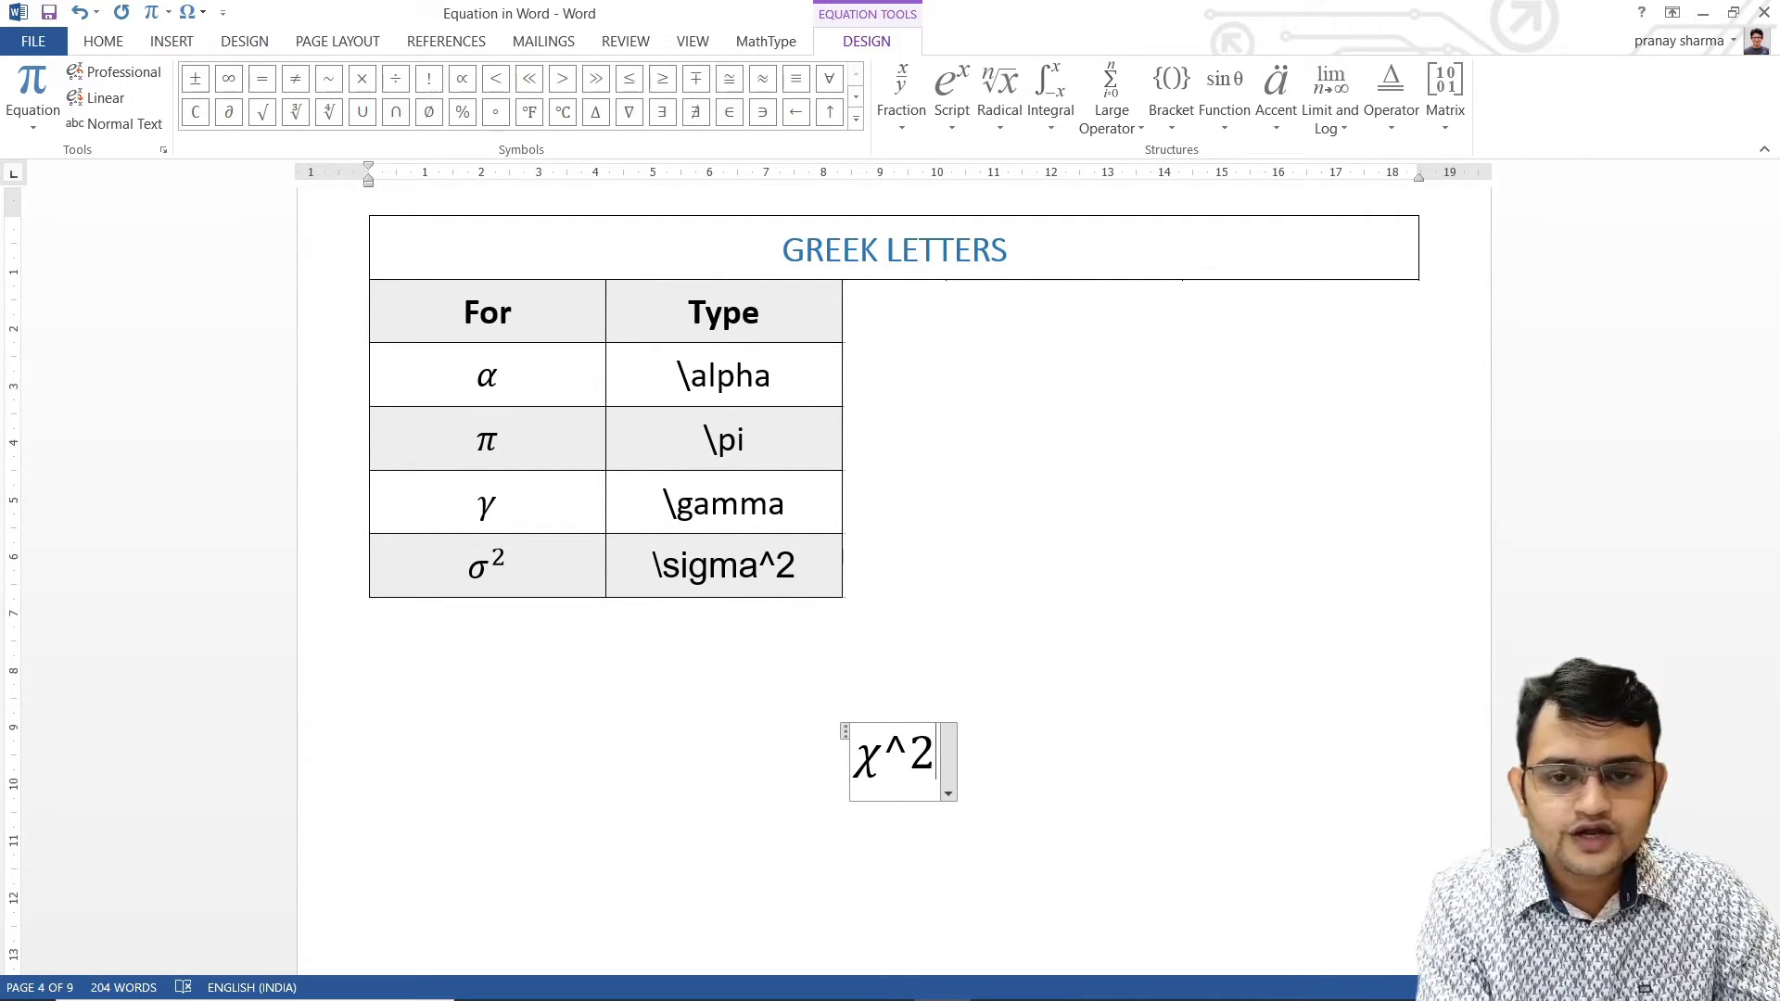
{"action": "type", "text": "_"}
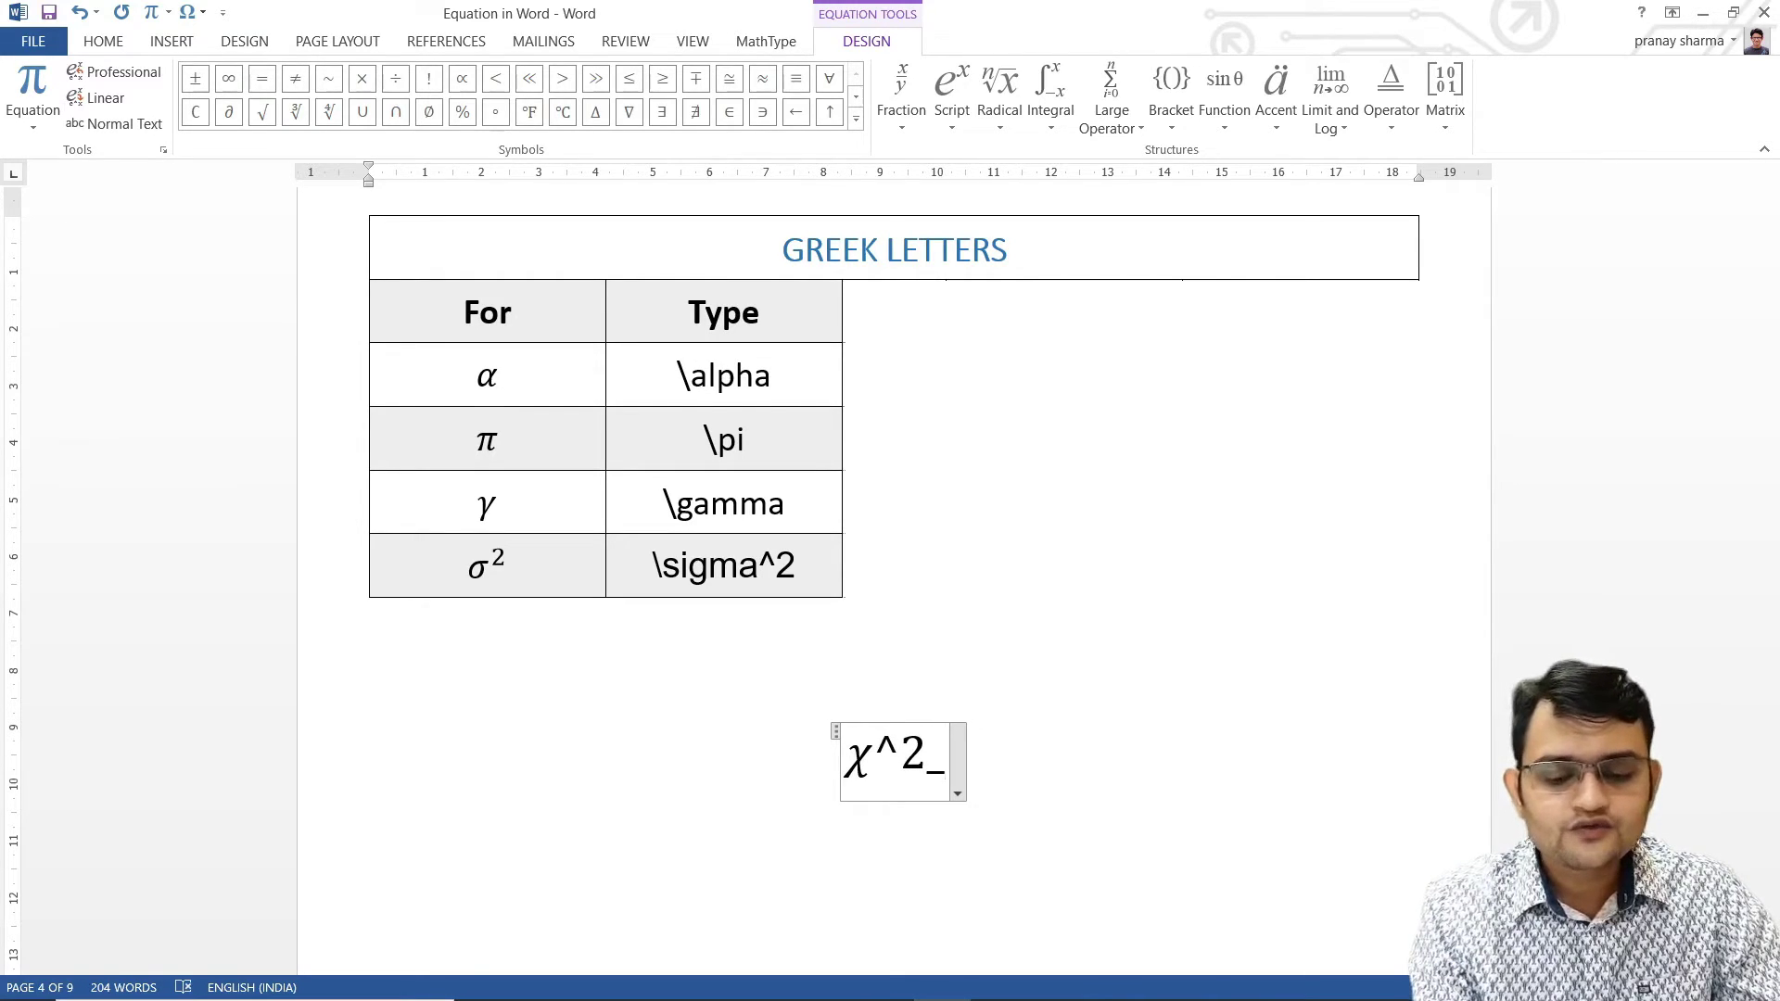
{"action": "type", "text": "\\"}
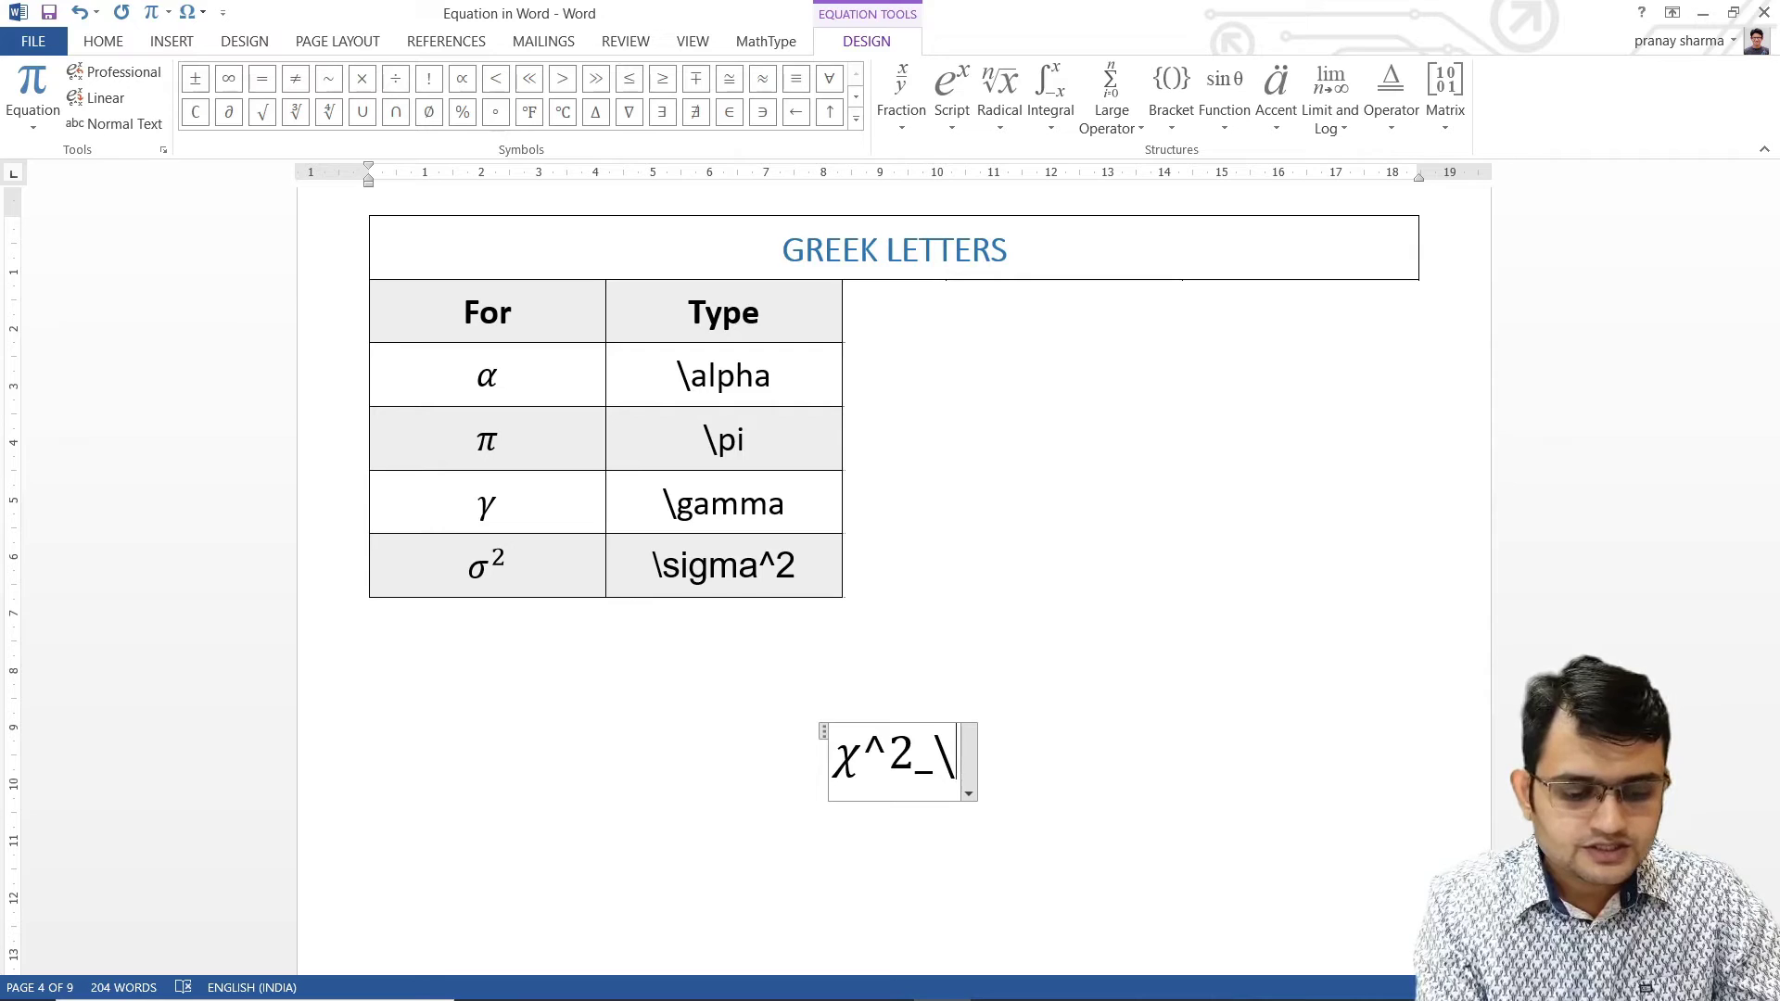
{"action": "type", "text": "nu"}
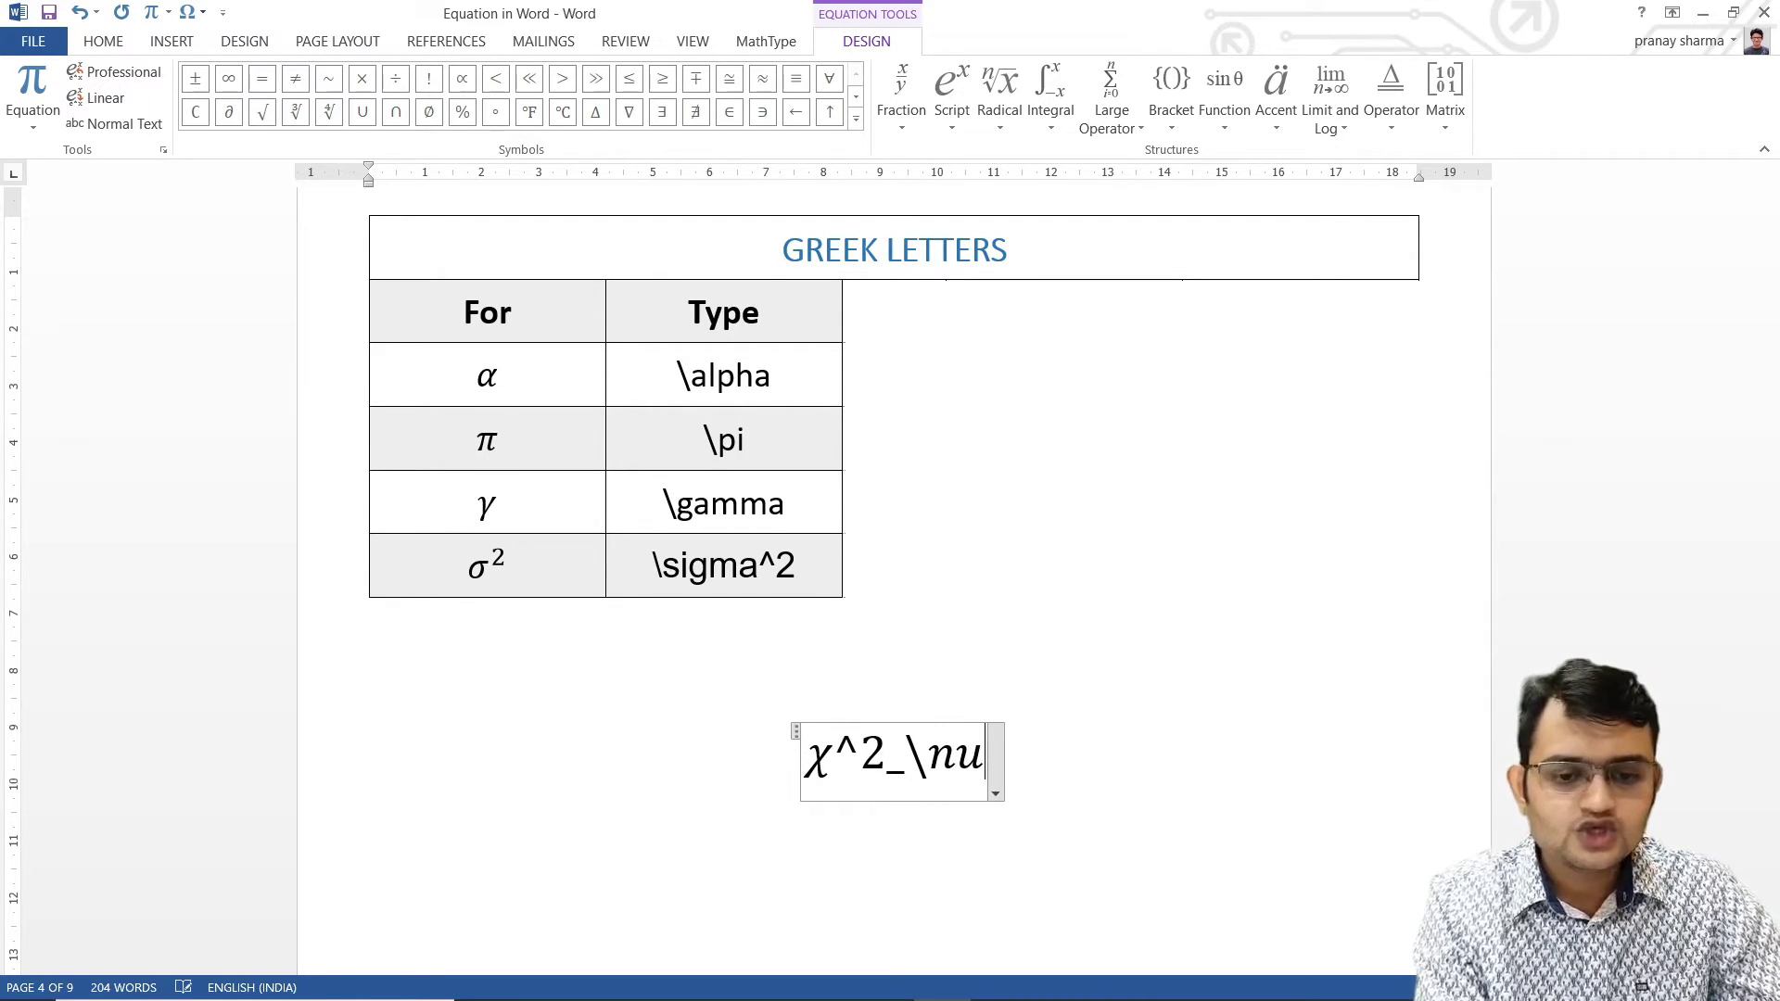
{"action": "key", "text": "space"}
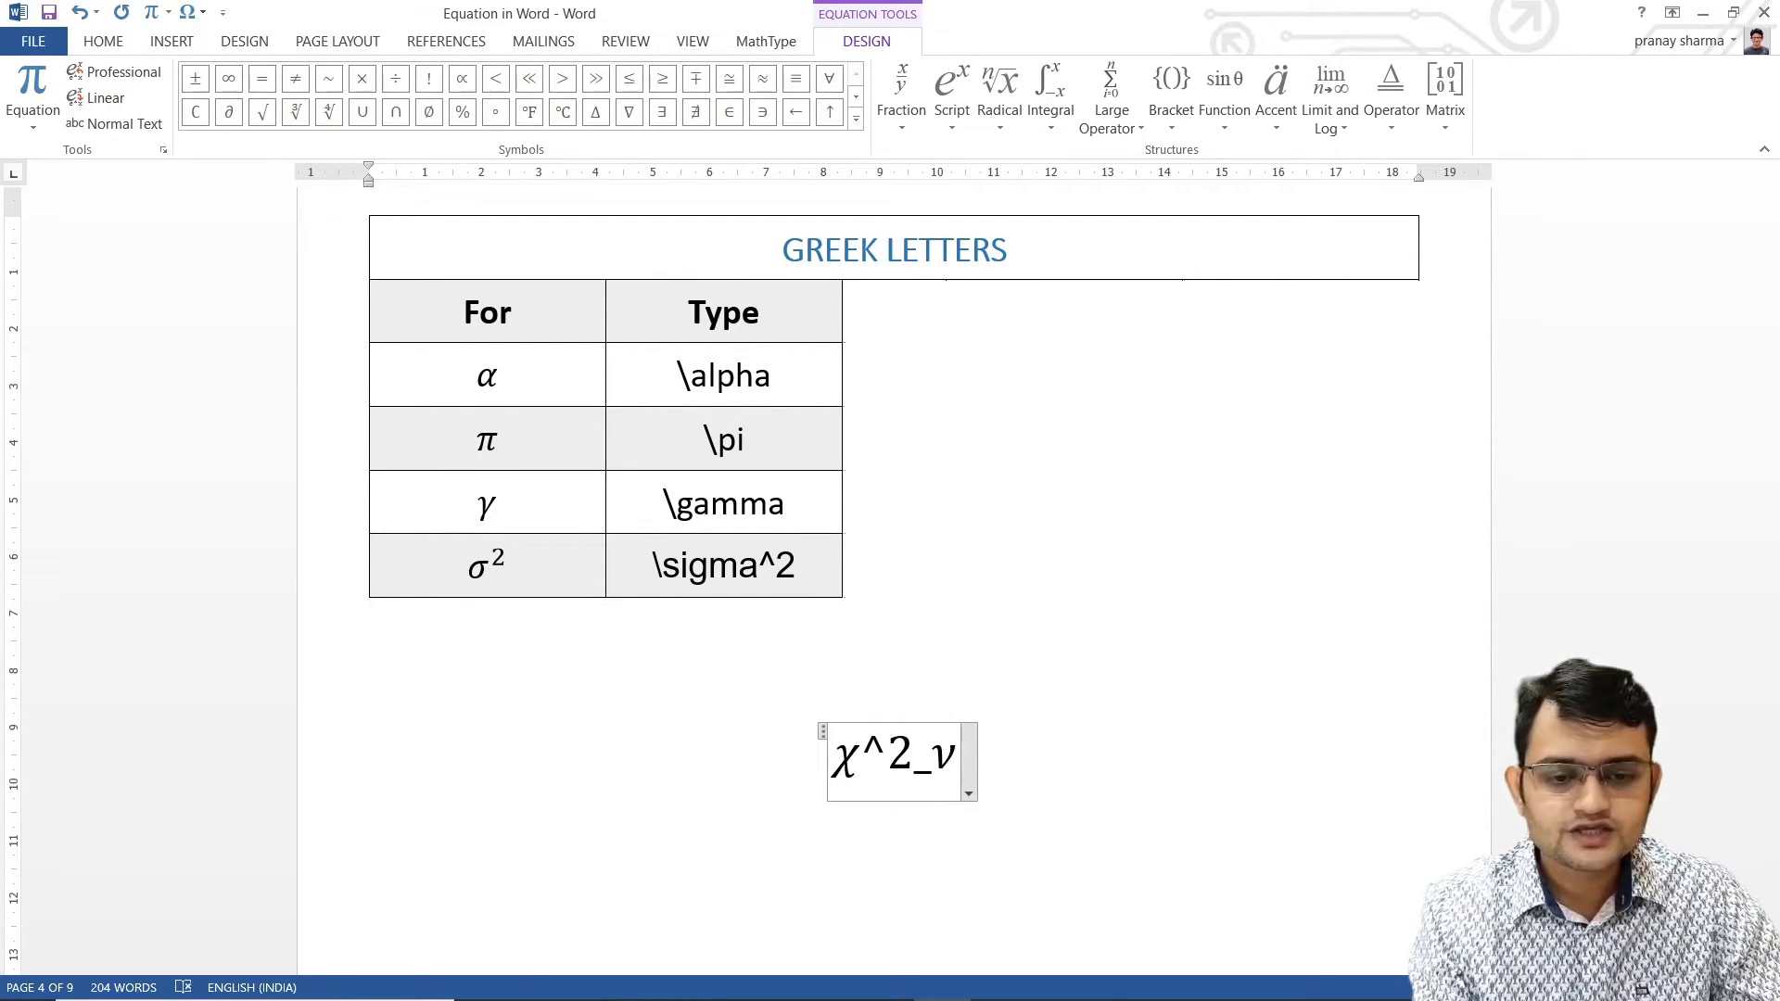
{"action": "key", "text": "space"}
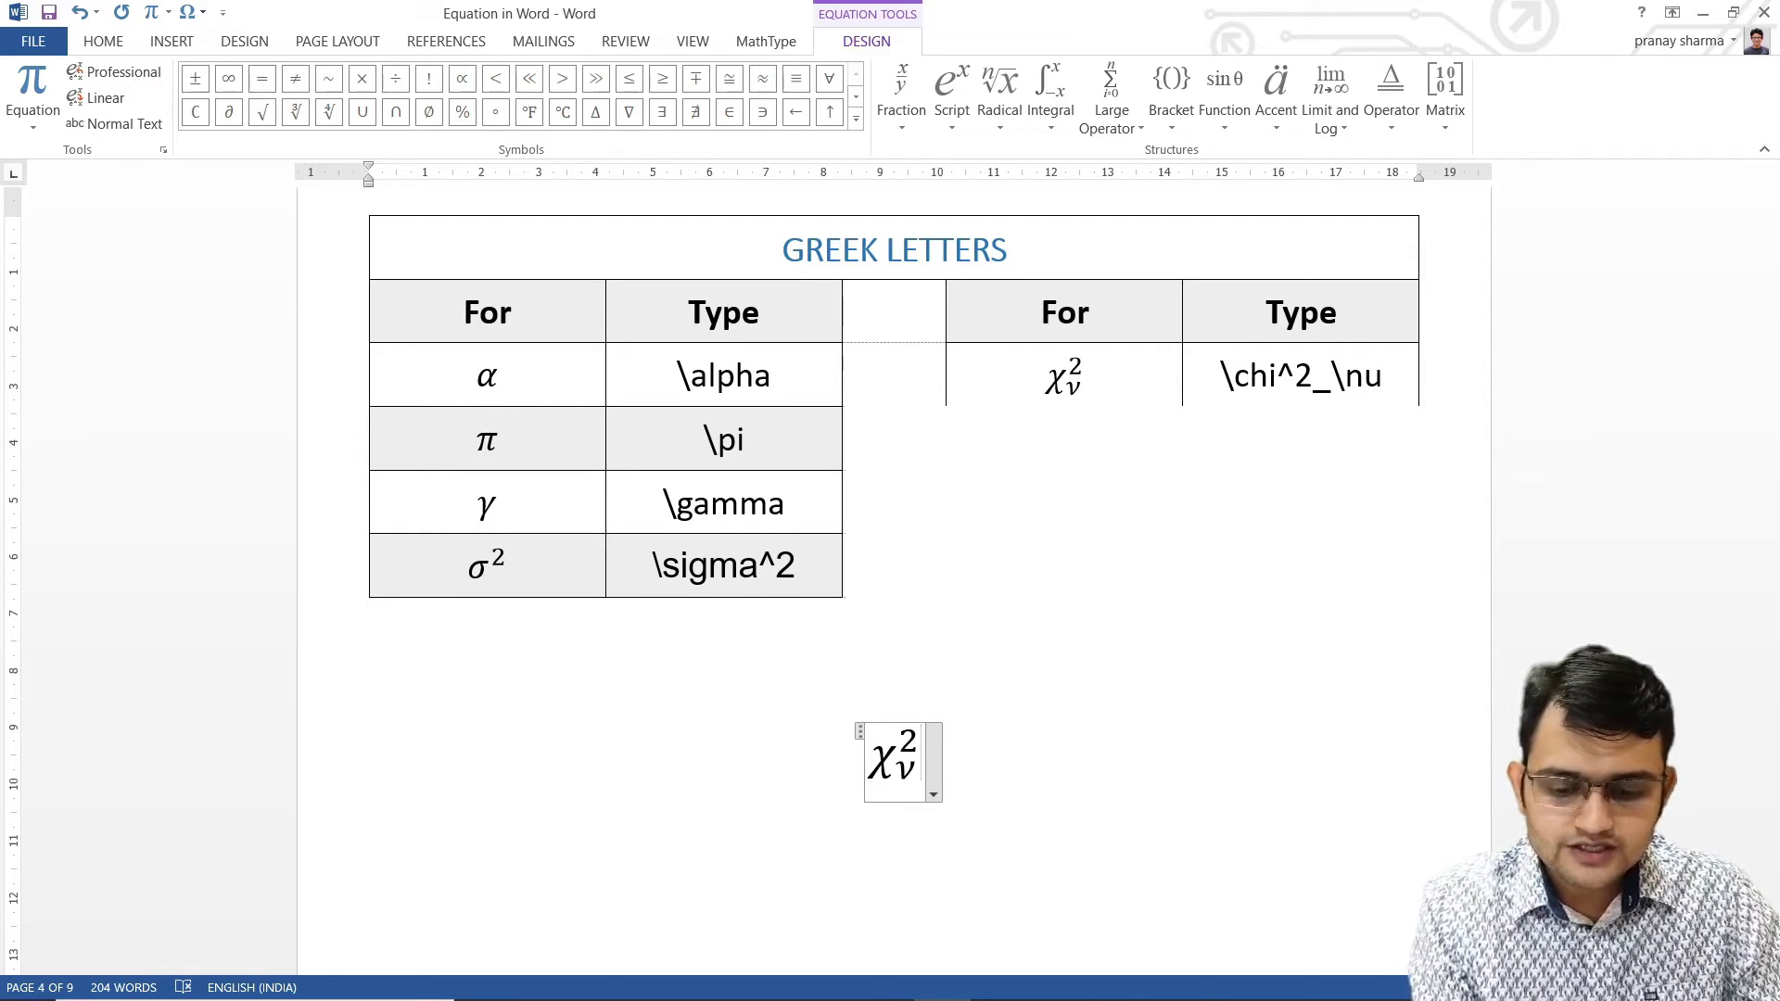
Add Ω, Γ and Δ via \Omega, \Gamma and \Delta, then trim back to χ²ν and select it.
{"action": "type", "text": "\\"}
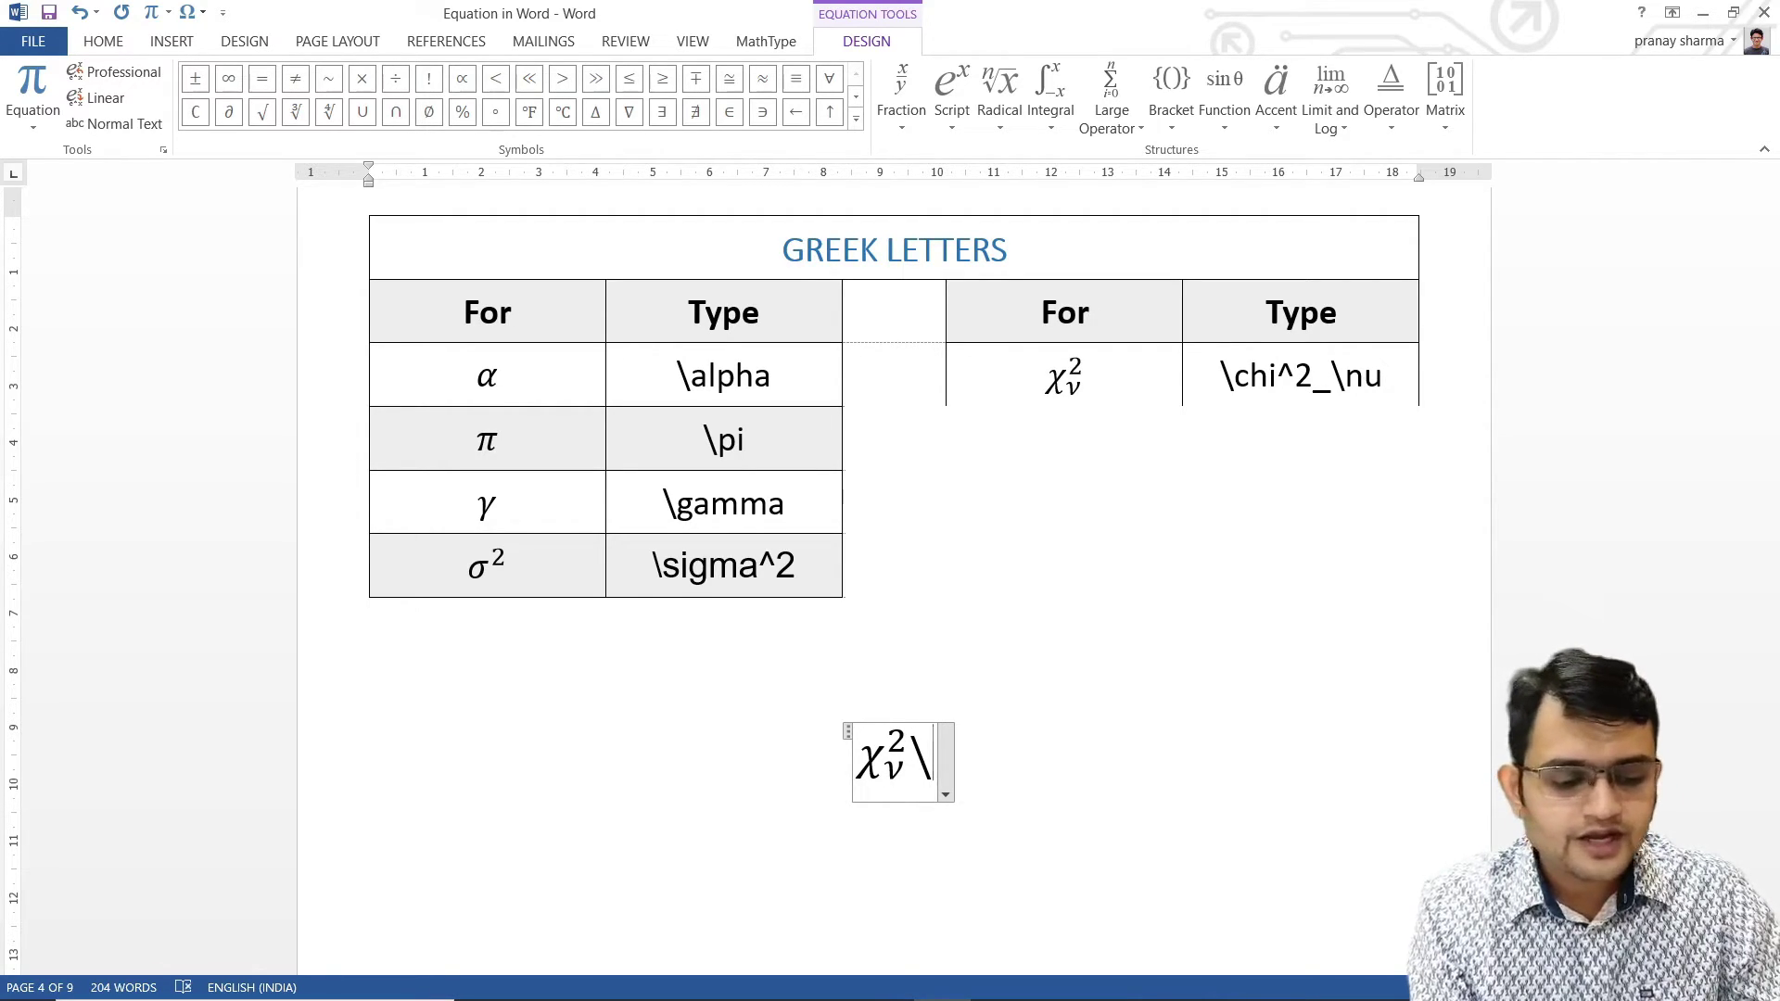
{"action": "type", "text": "O"}
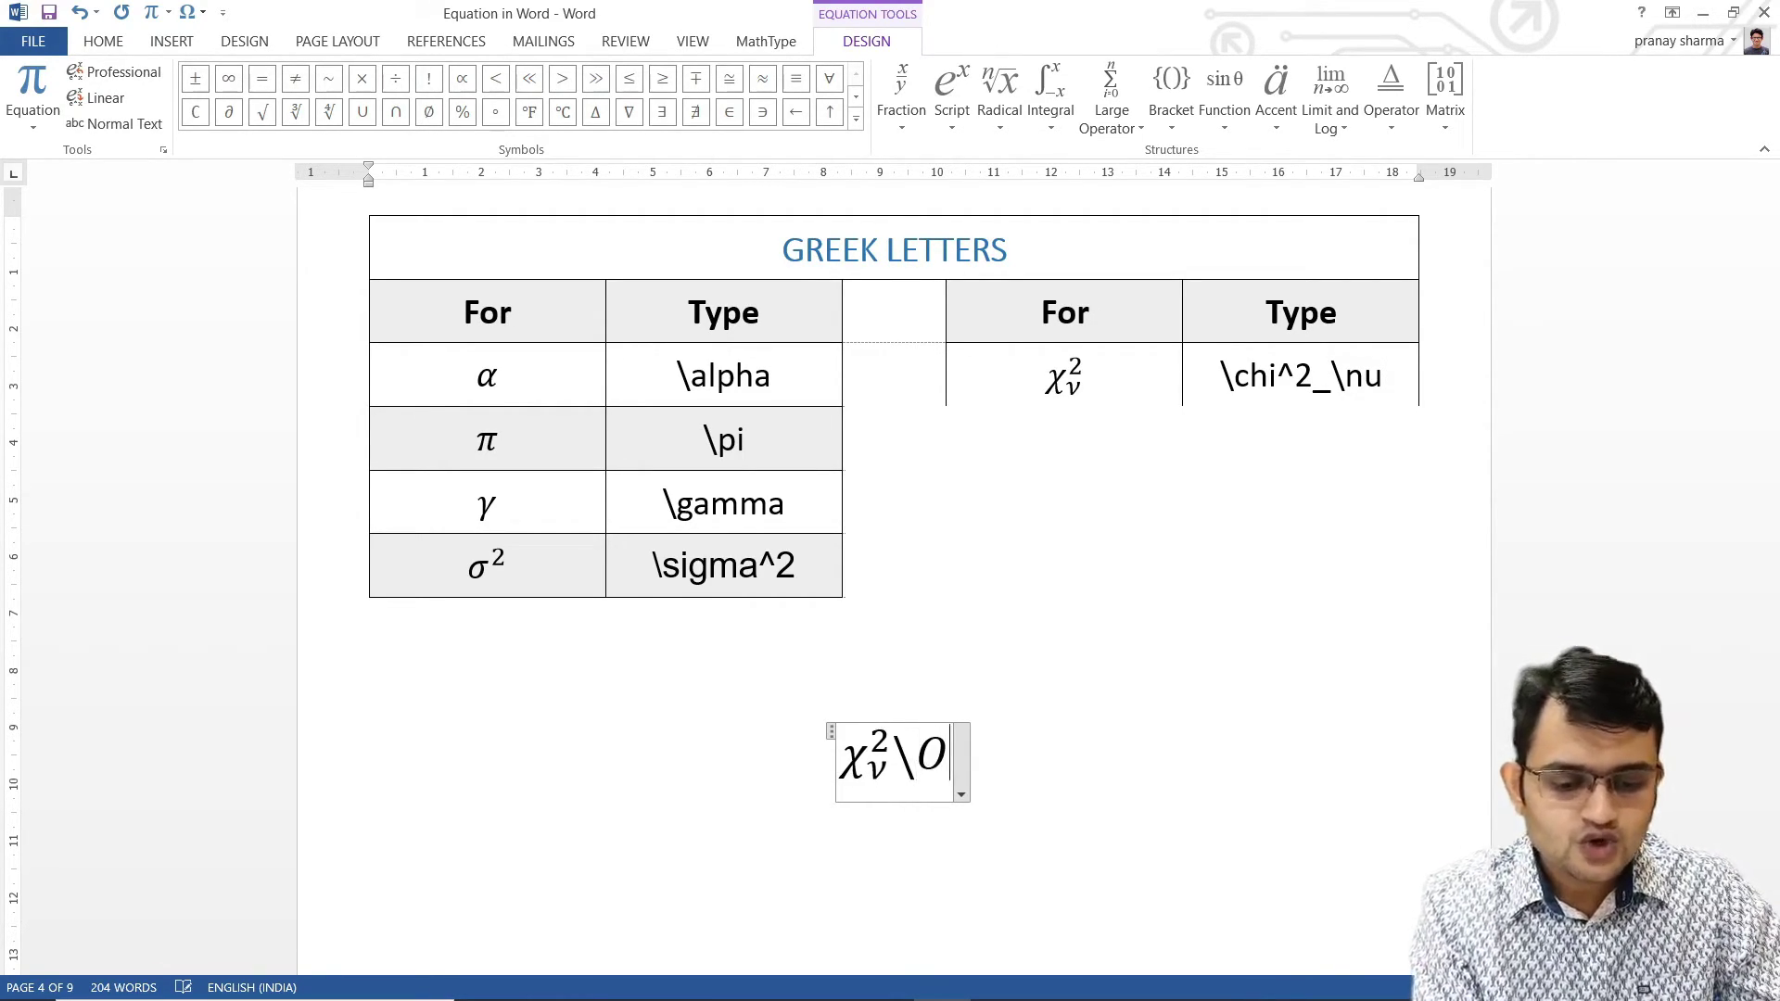
{"action": "type", "text": "me"}
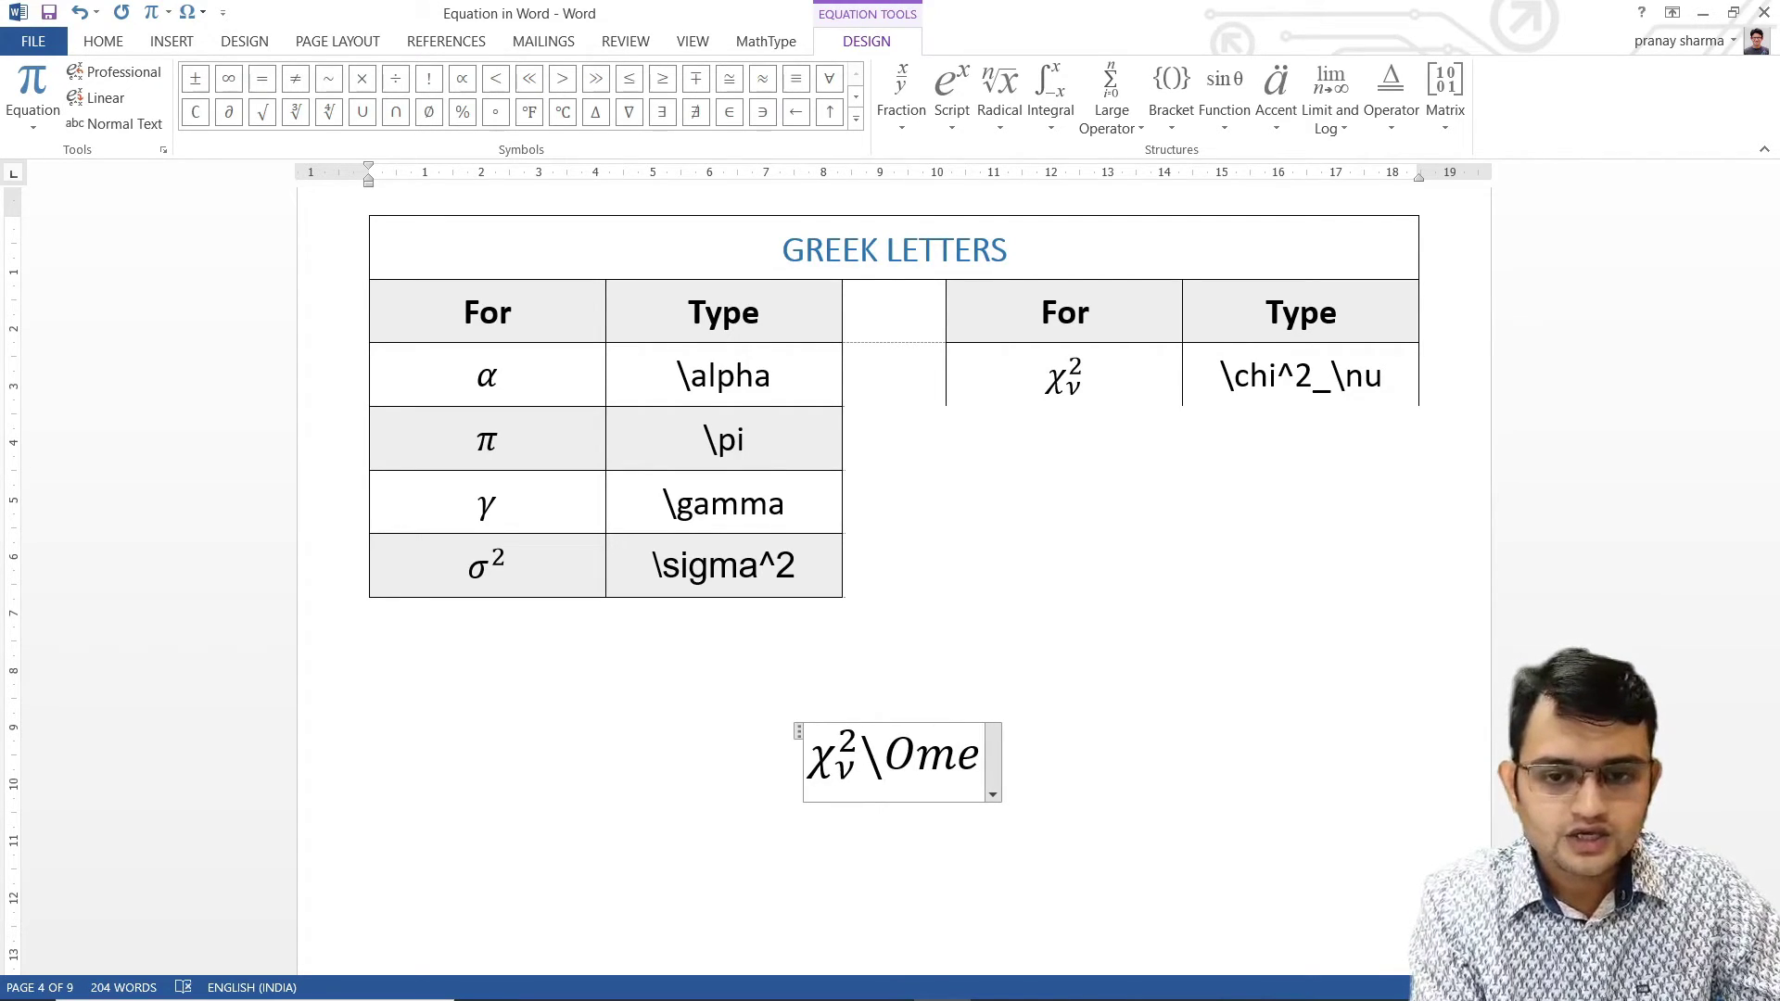
{"action": "type", "text": "ga"}
{"action": "key", "text": "space"}
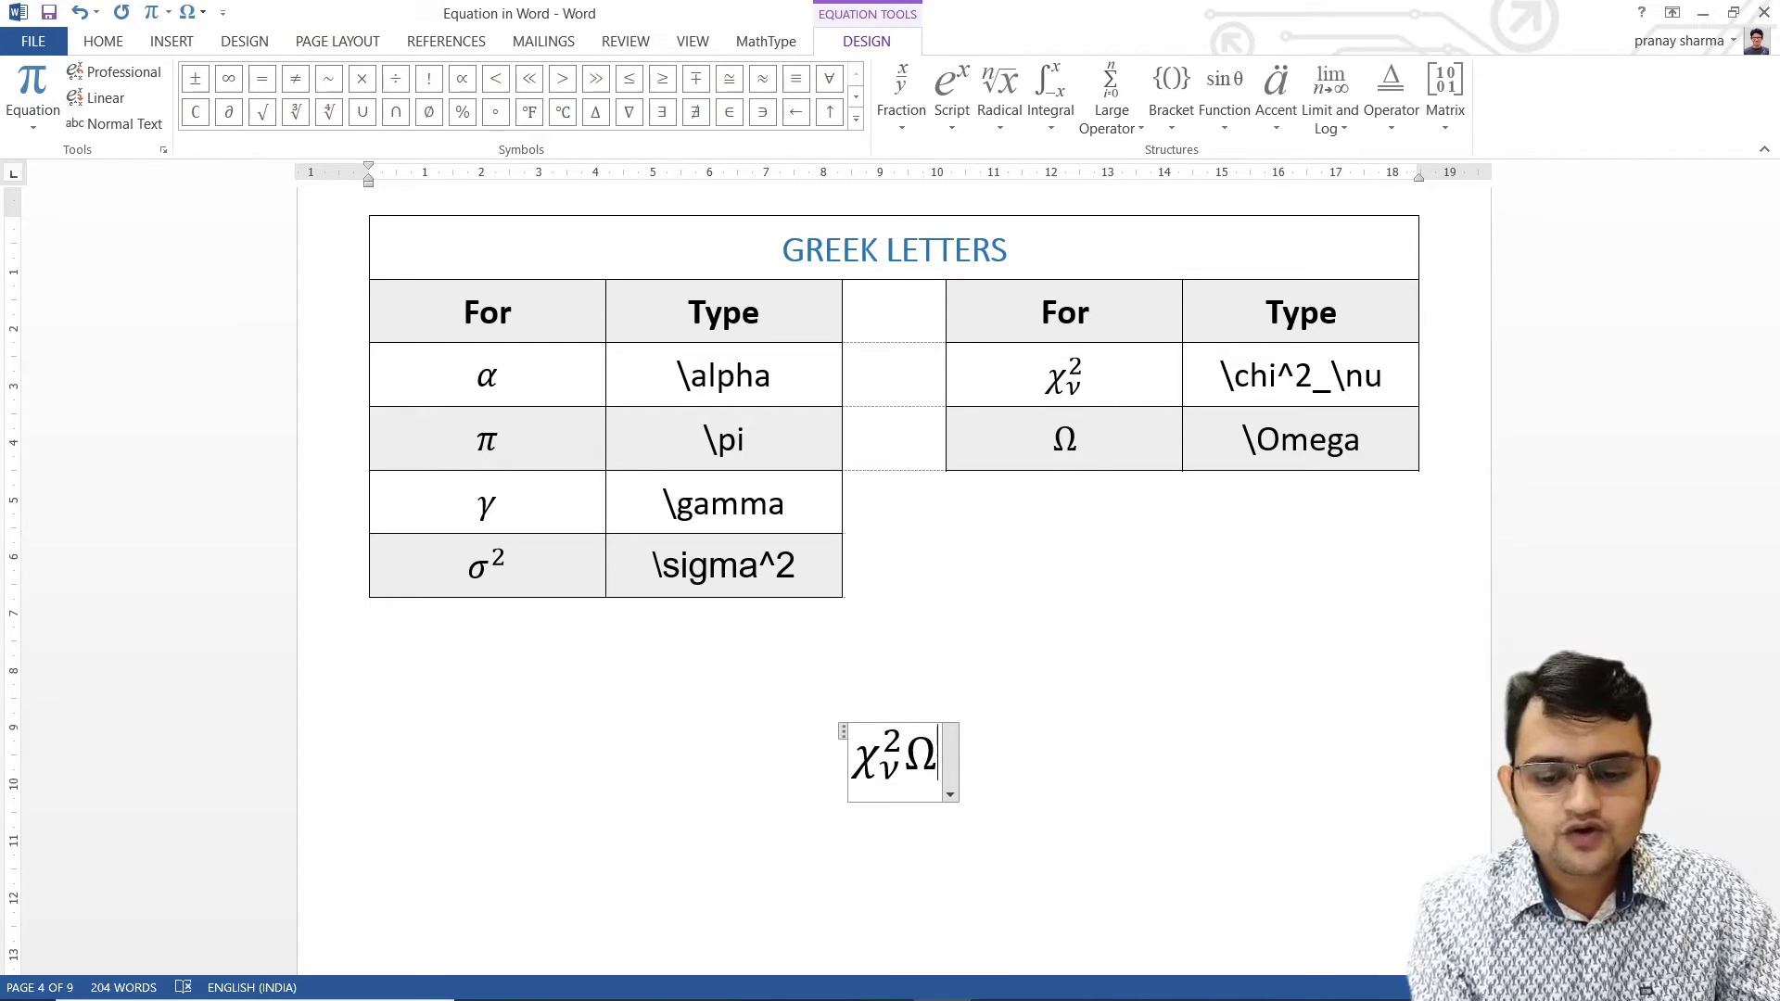
{"action": "type", "text": "\\"}
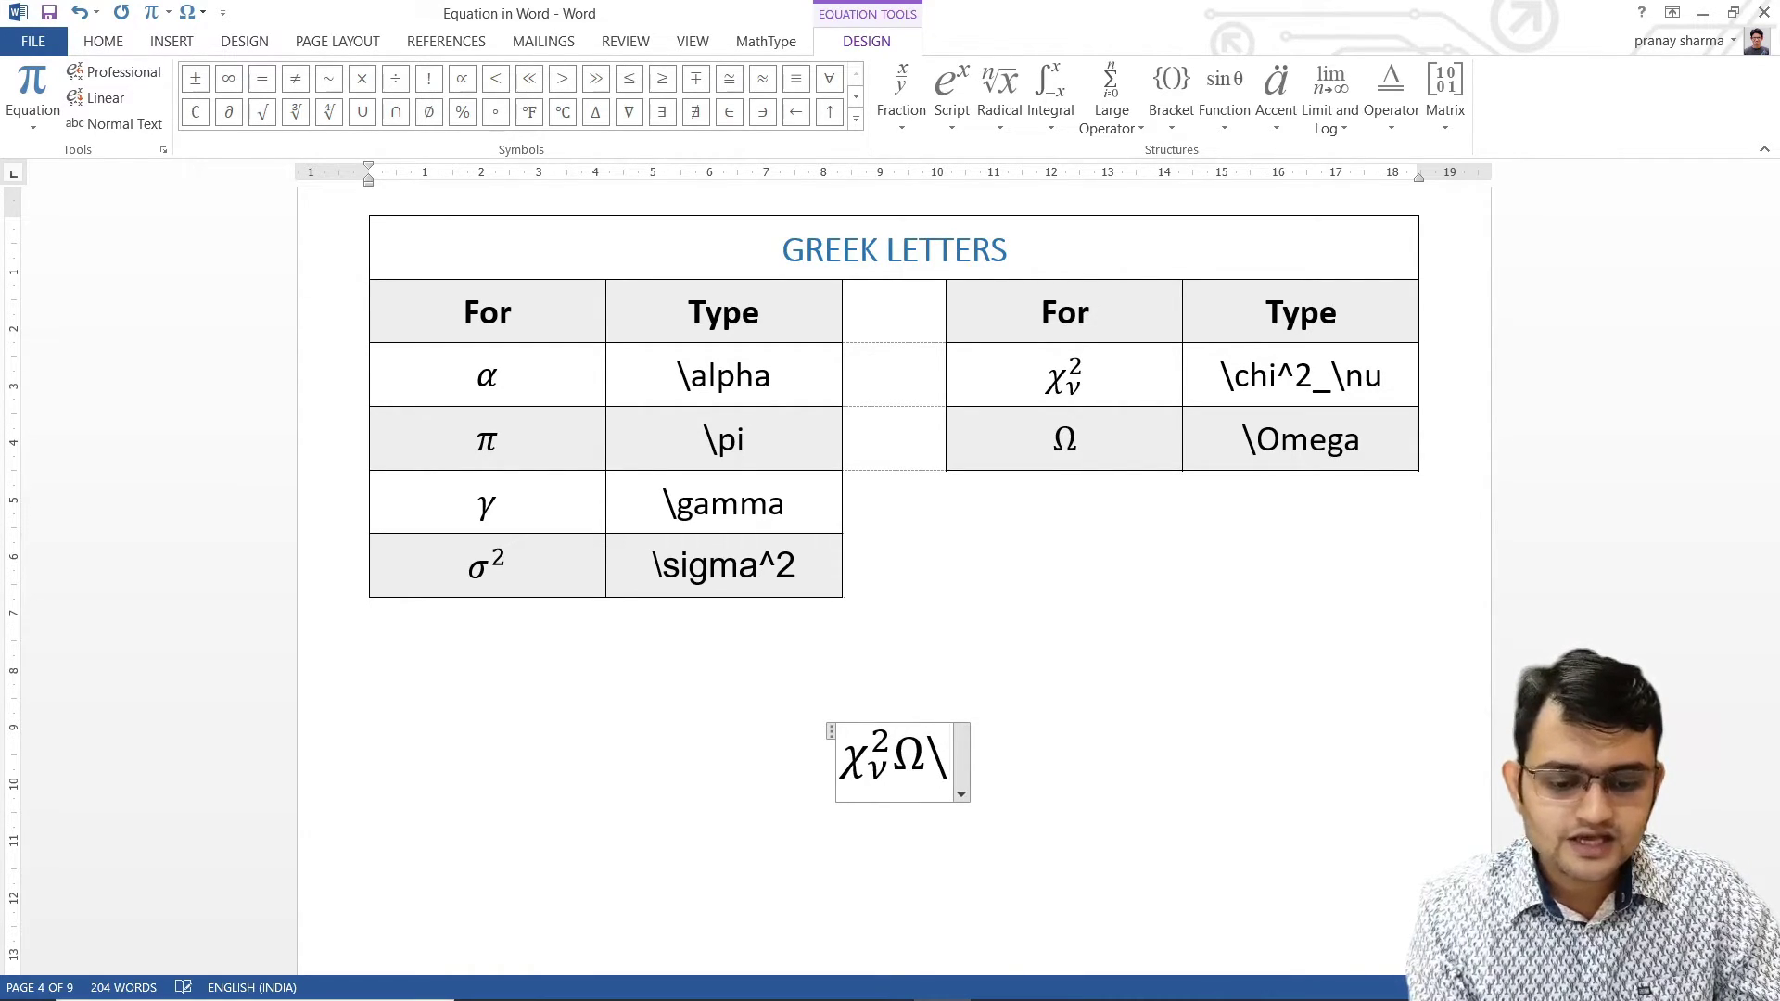
{"action": "type", "text": "Gammma"}
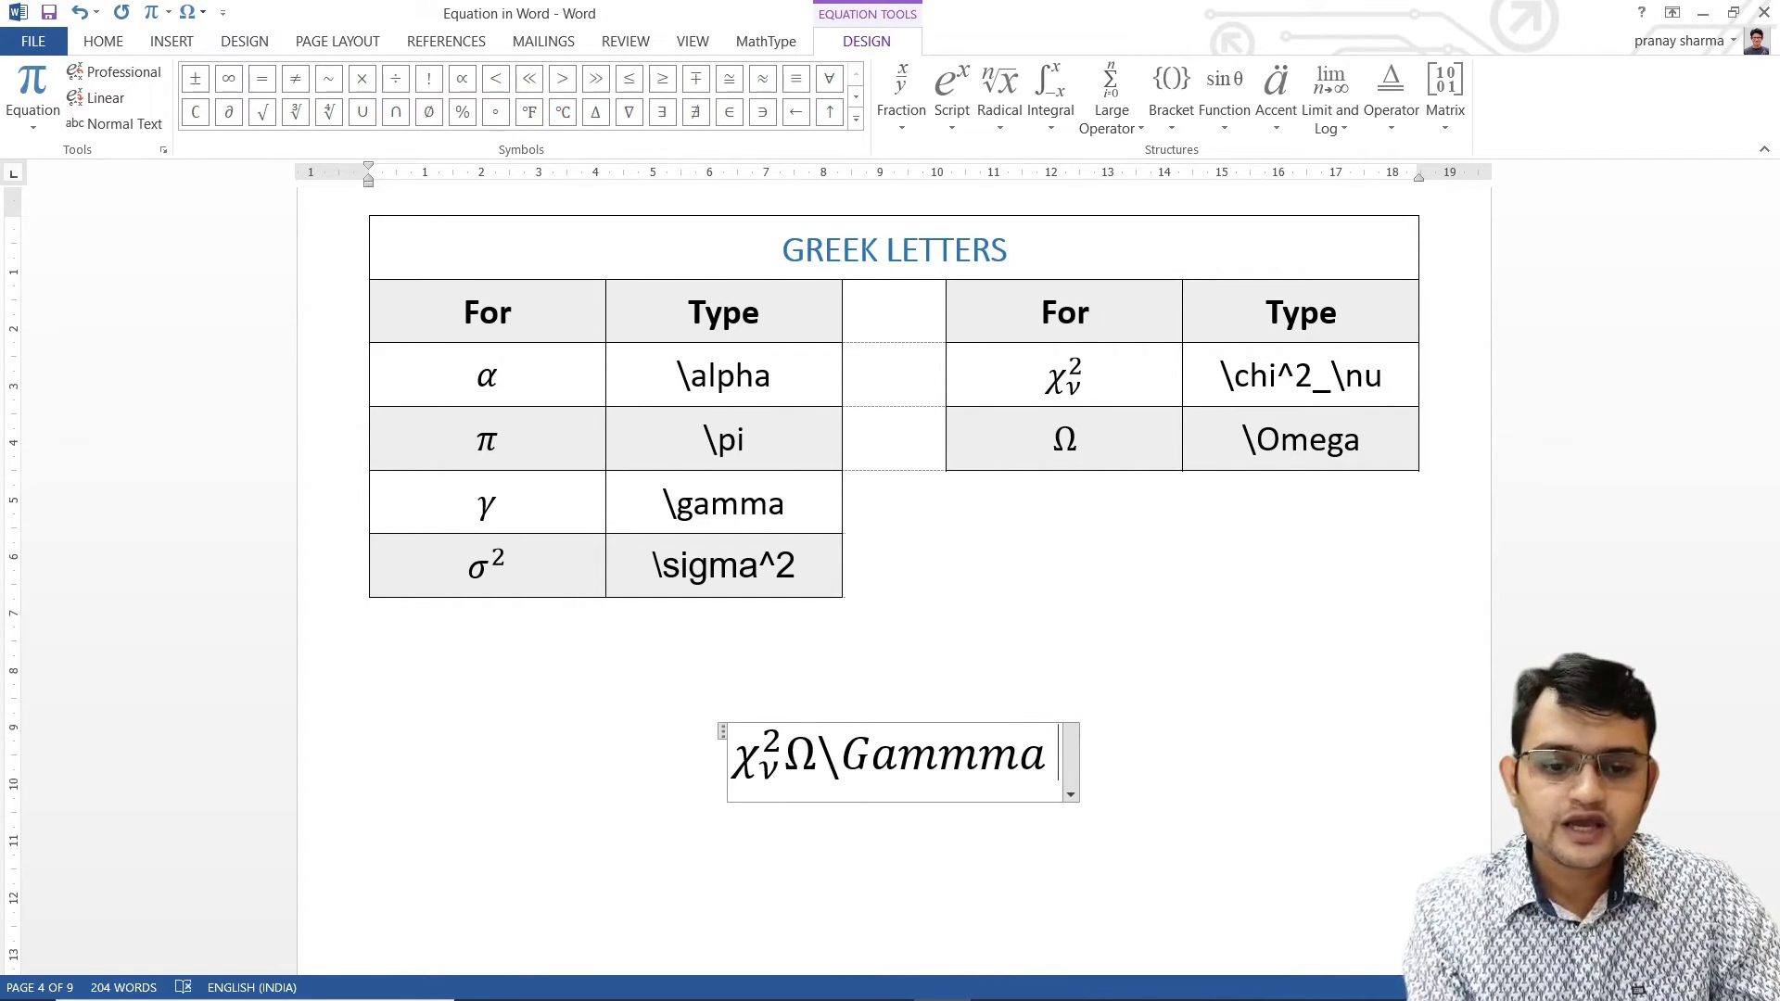
{"action": "key", "text": "BackSpace"}
{"action": "key", "text": "BackSpace"}
{"action": "key", "text": "BackSpace"}
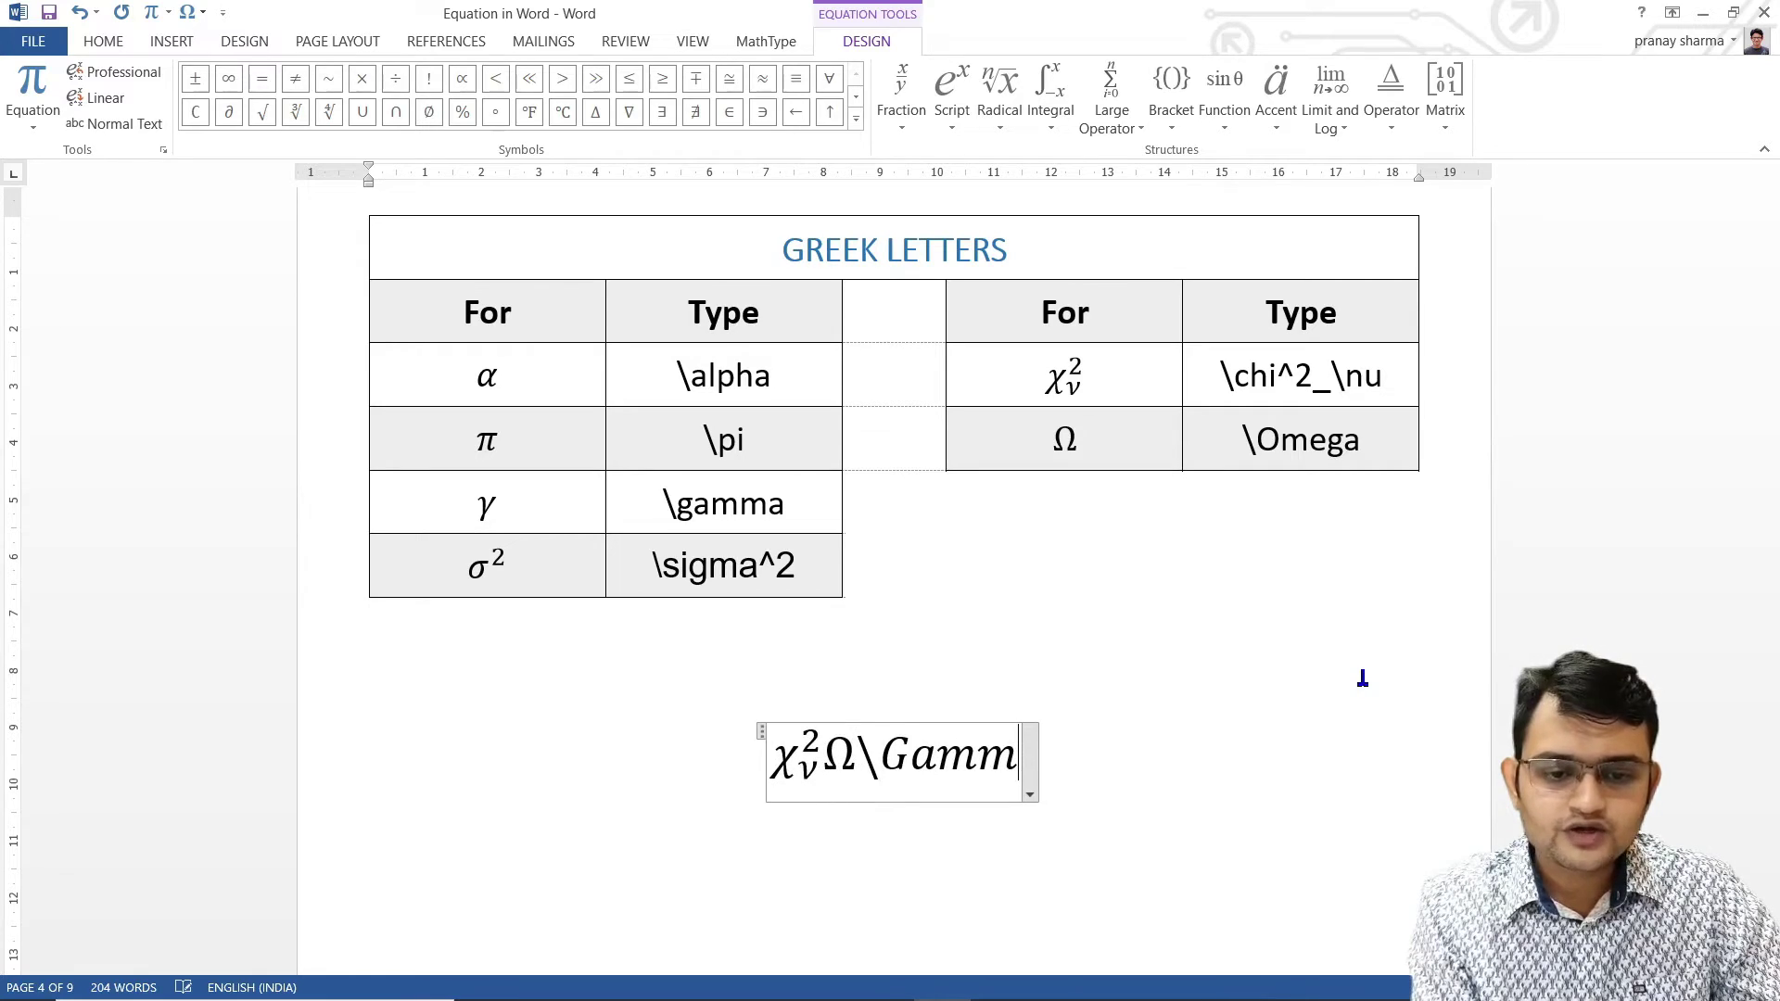
{"action": "type", "text": "a "}
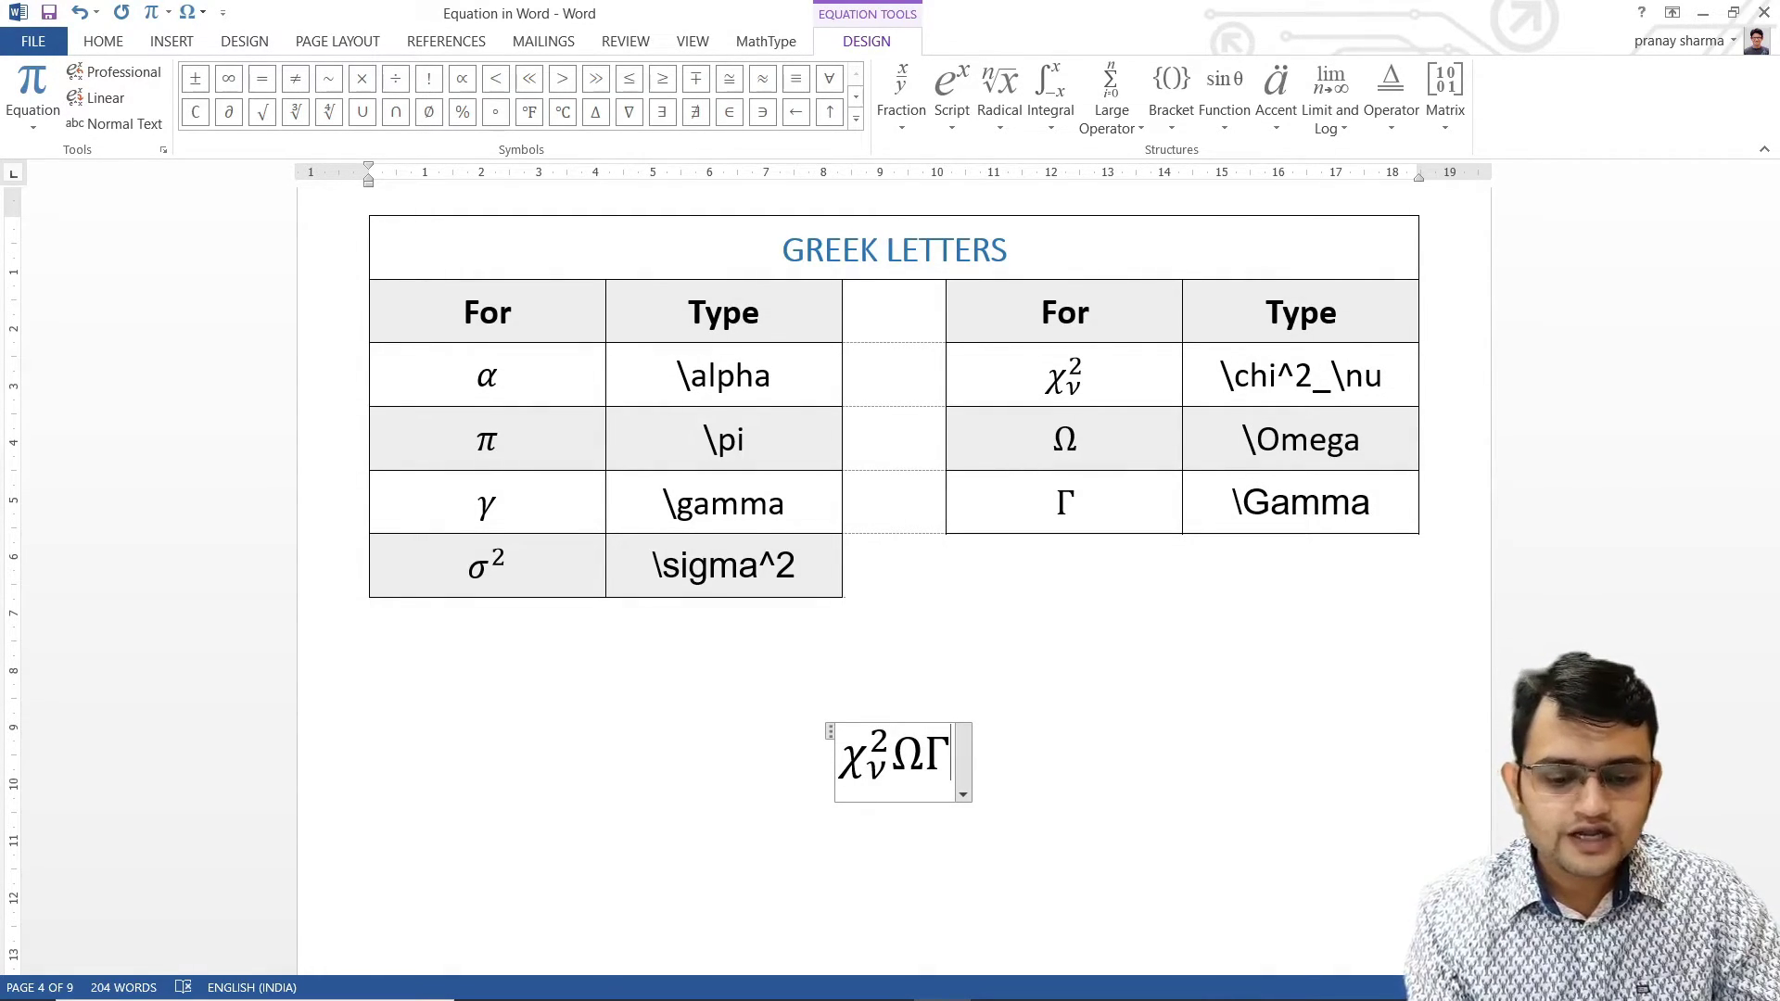
{"action": "type", "text": "\\D"}
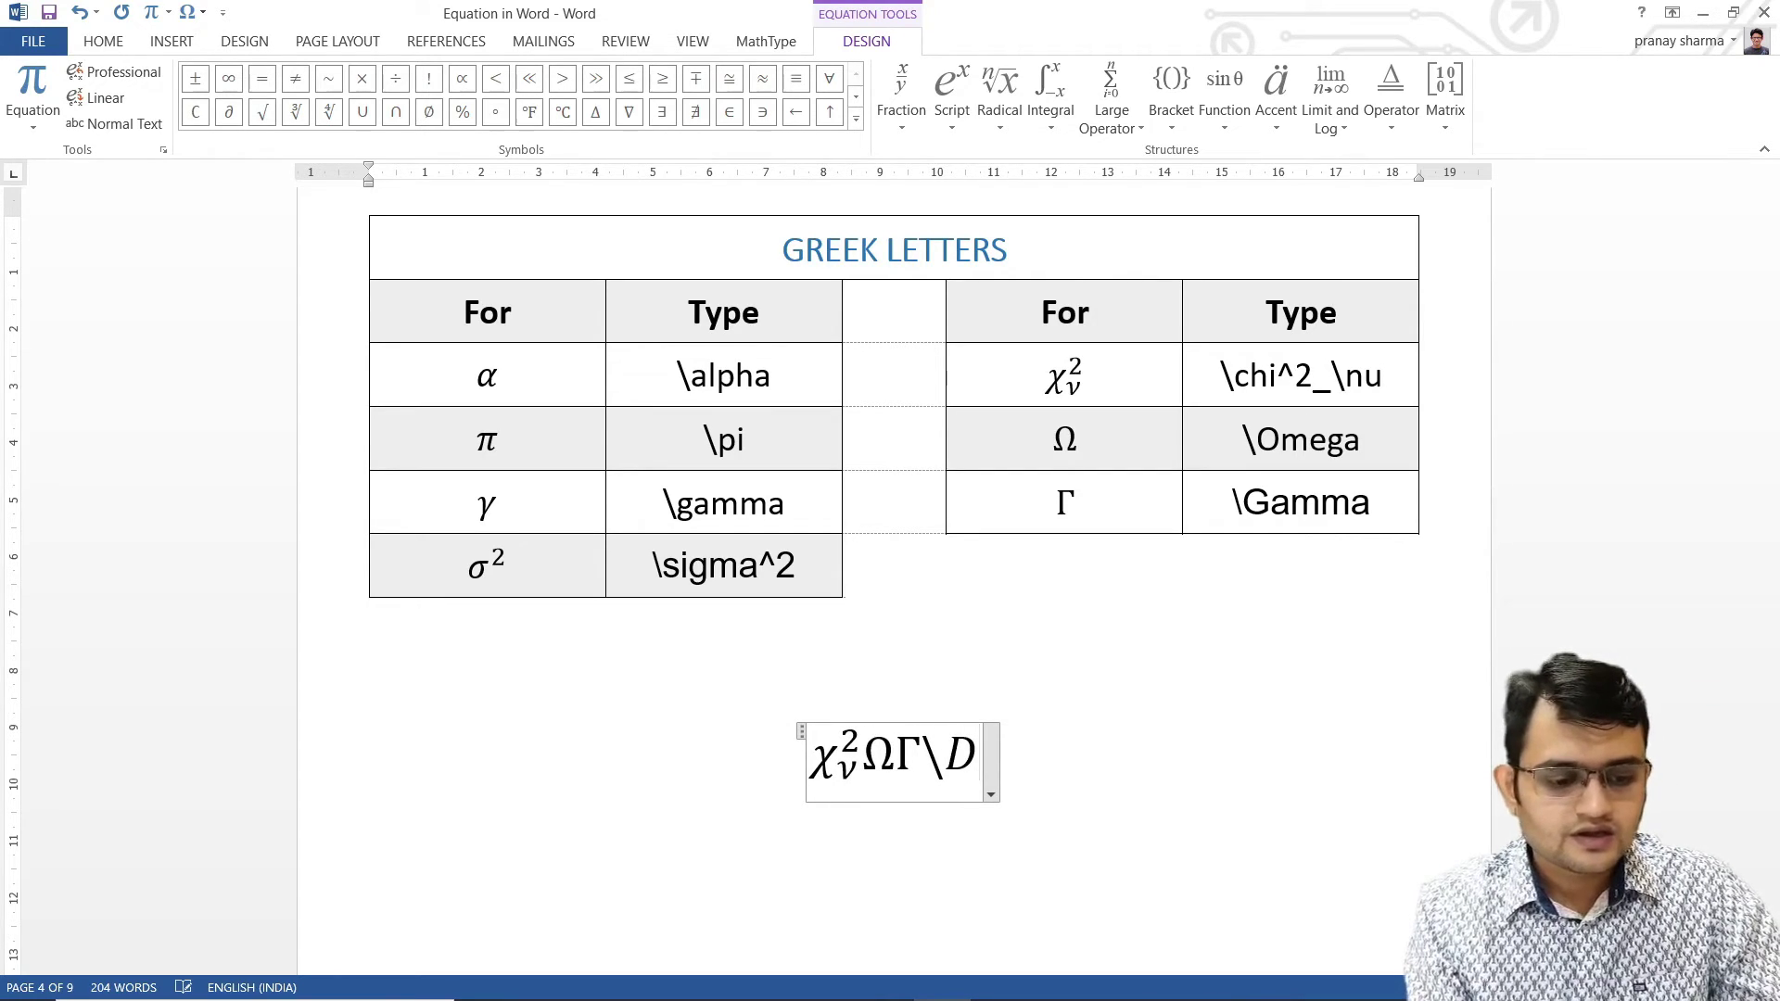
{"action": "type", "text": "el"}
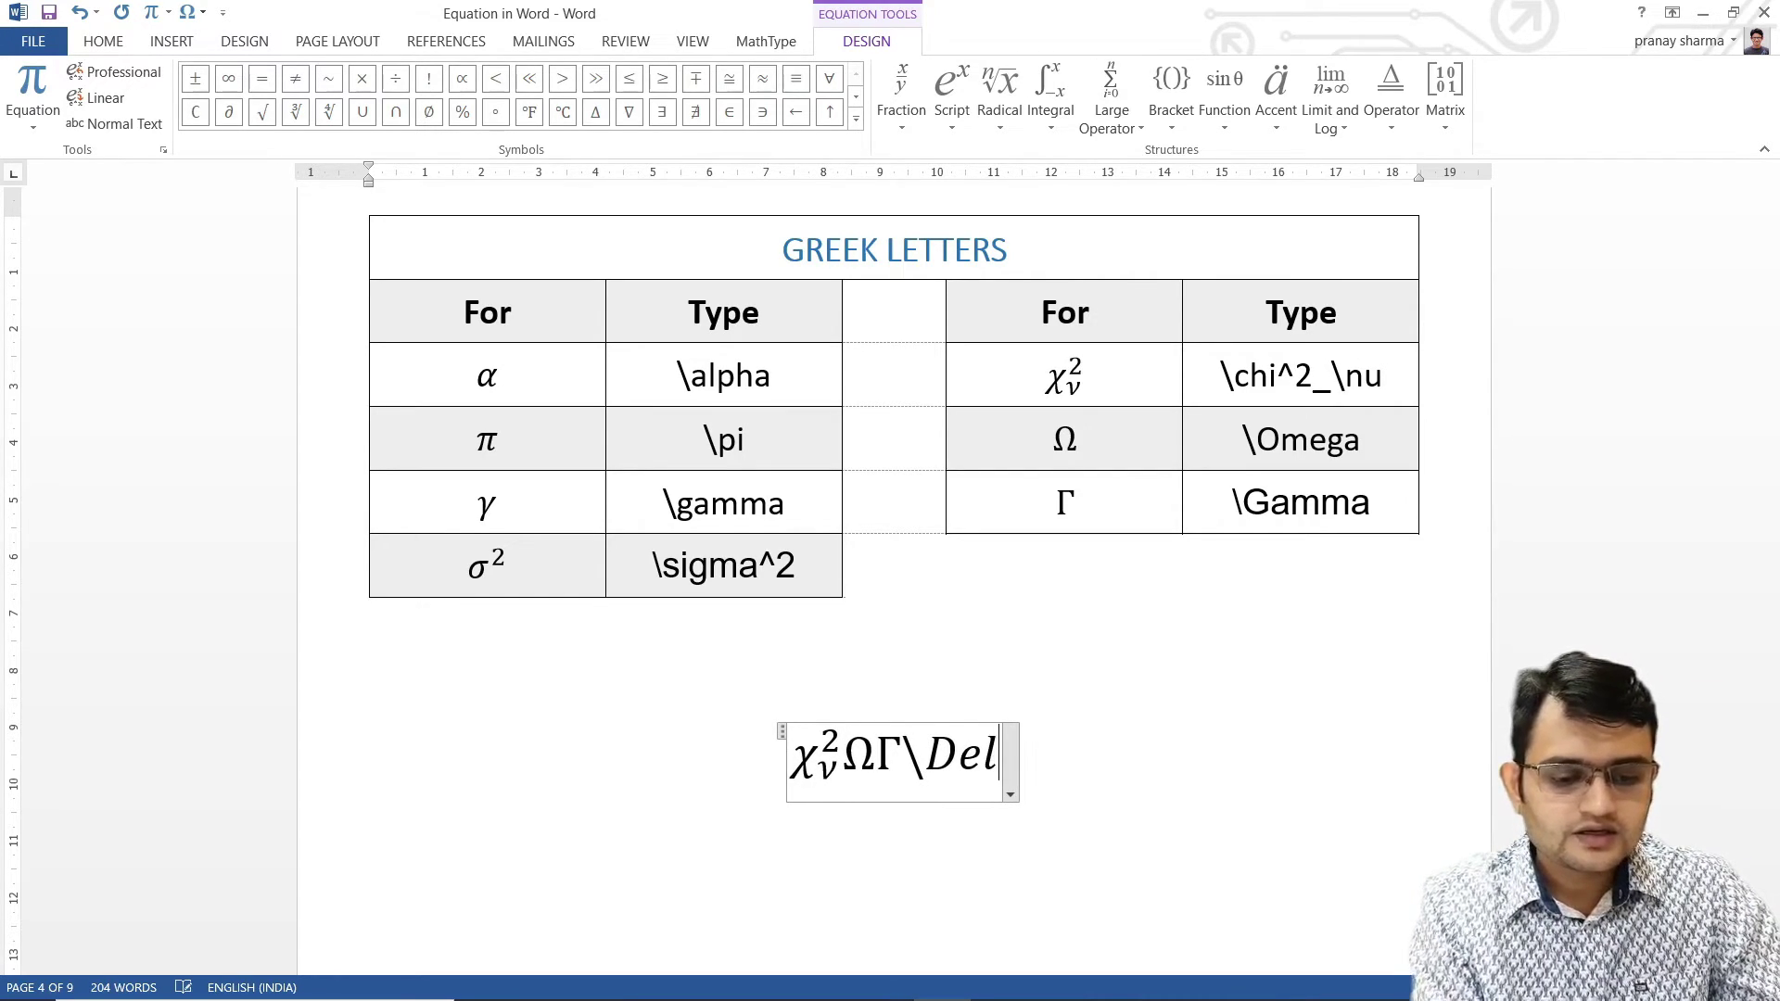
{"action": "type", "text": "ta"}
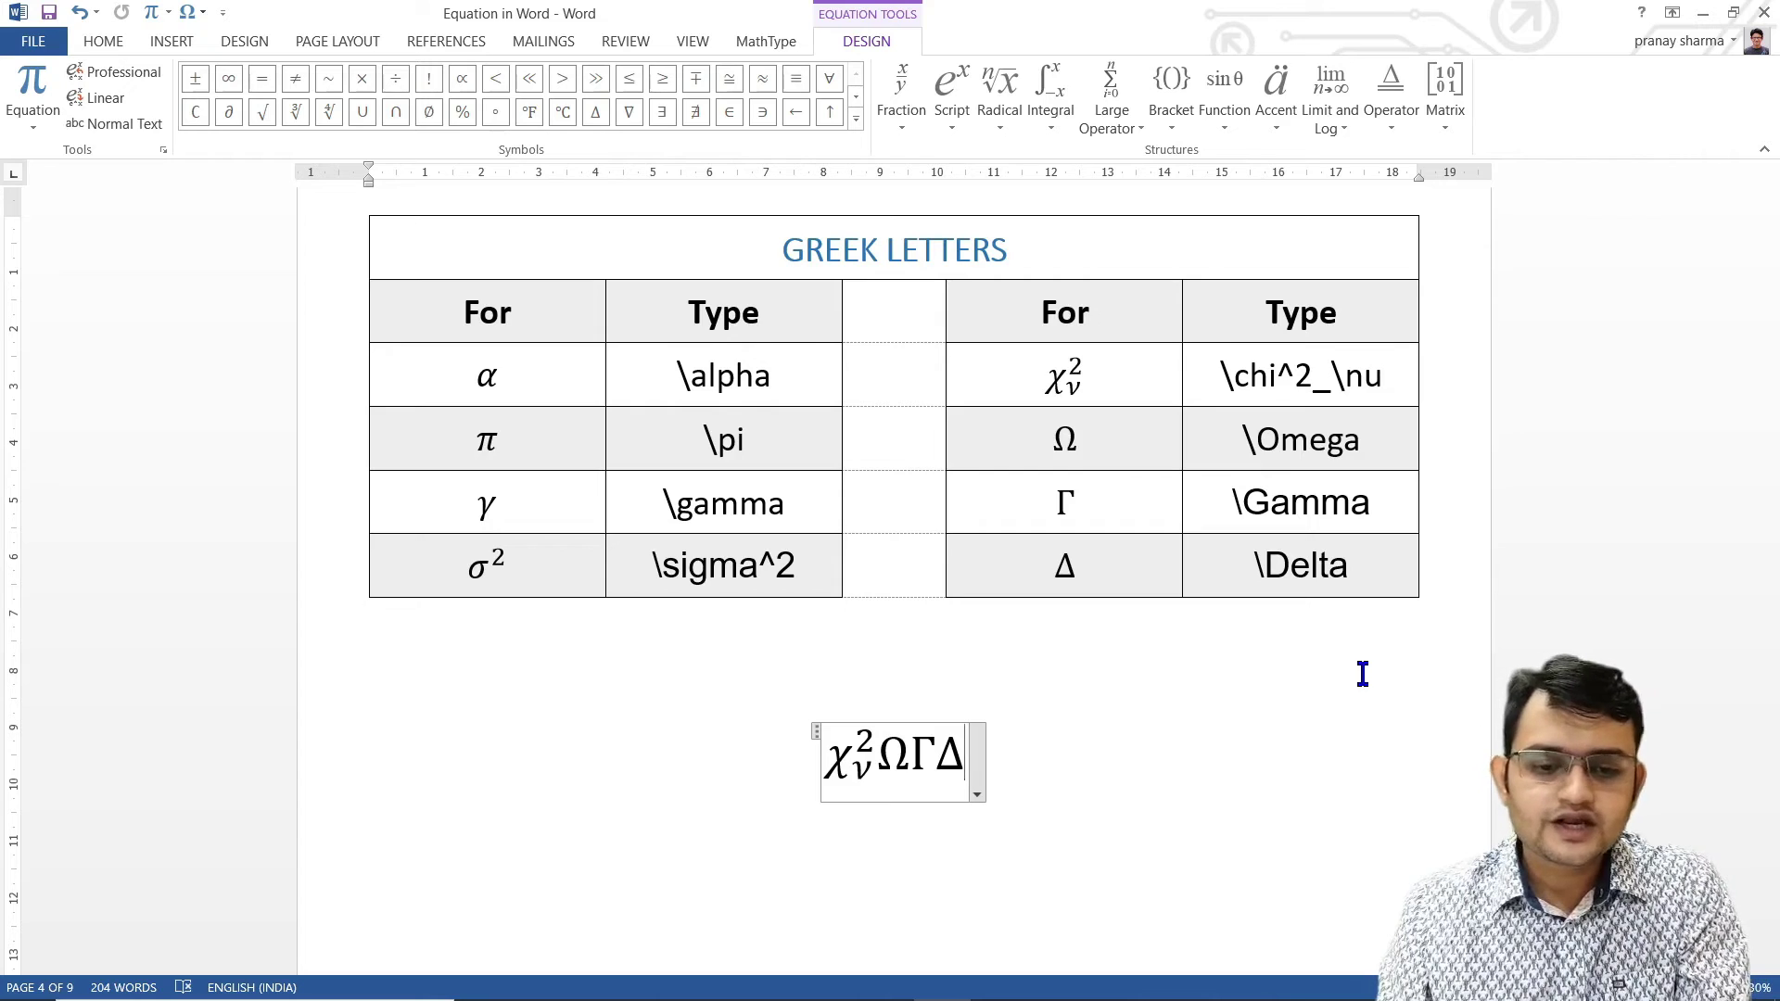
{"action": "key", "text": "BackSpace"}
{"action": "key", "text": "BackSpace"}
{"action": "key", "text": "BackSpace"}
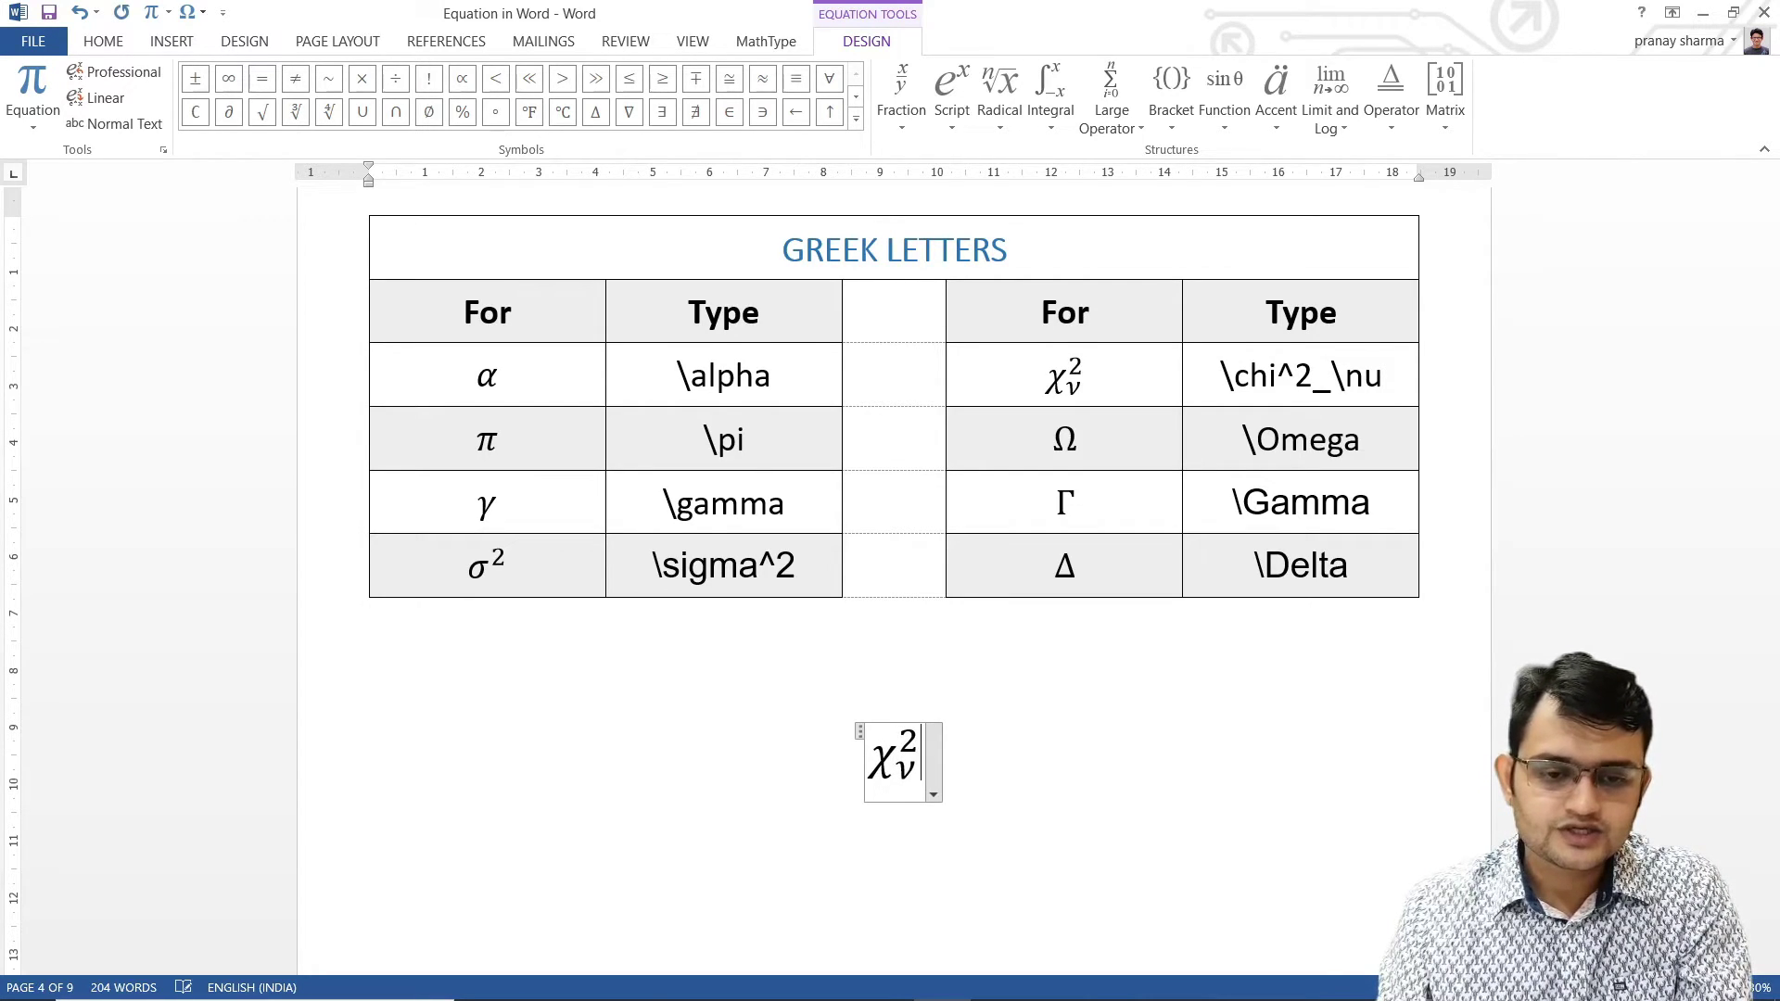
{"action": "key", "text": "ctrl+a"}
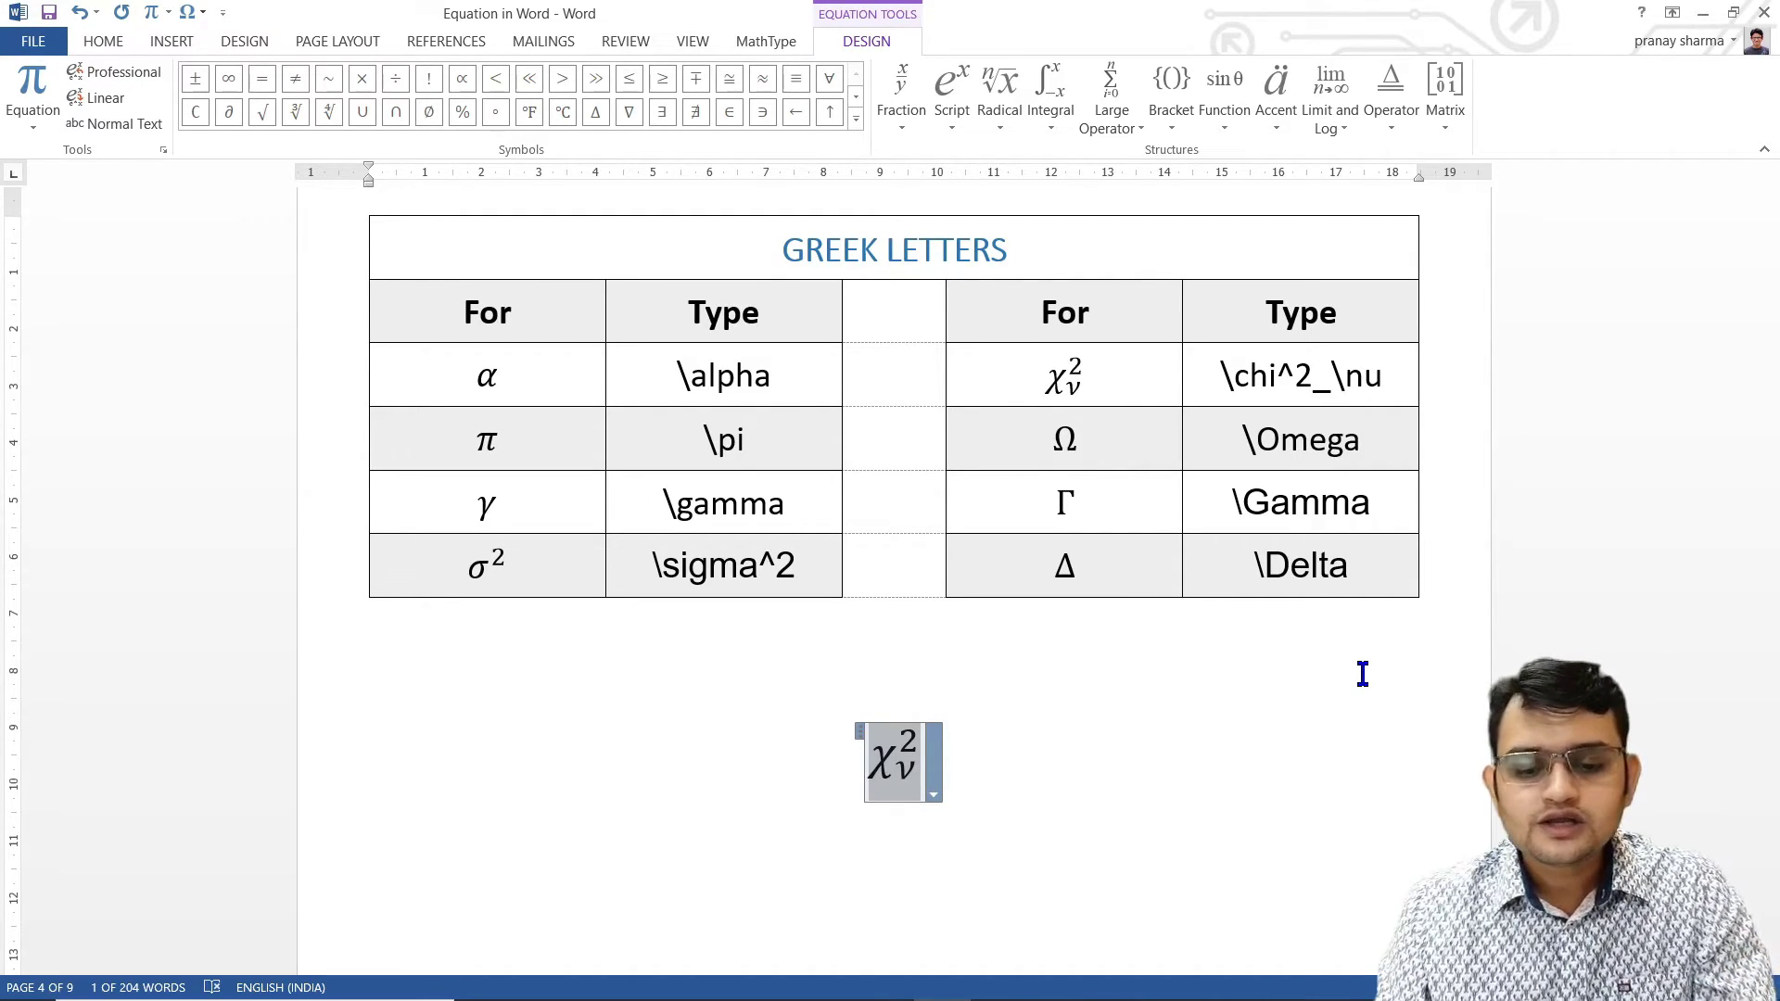
Delete the χ²ν equation and enter \times, \div, \approx, \infty and \degree in the SYMBOLS equation.
{"action": "key", "text": "BackSpace"}
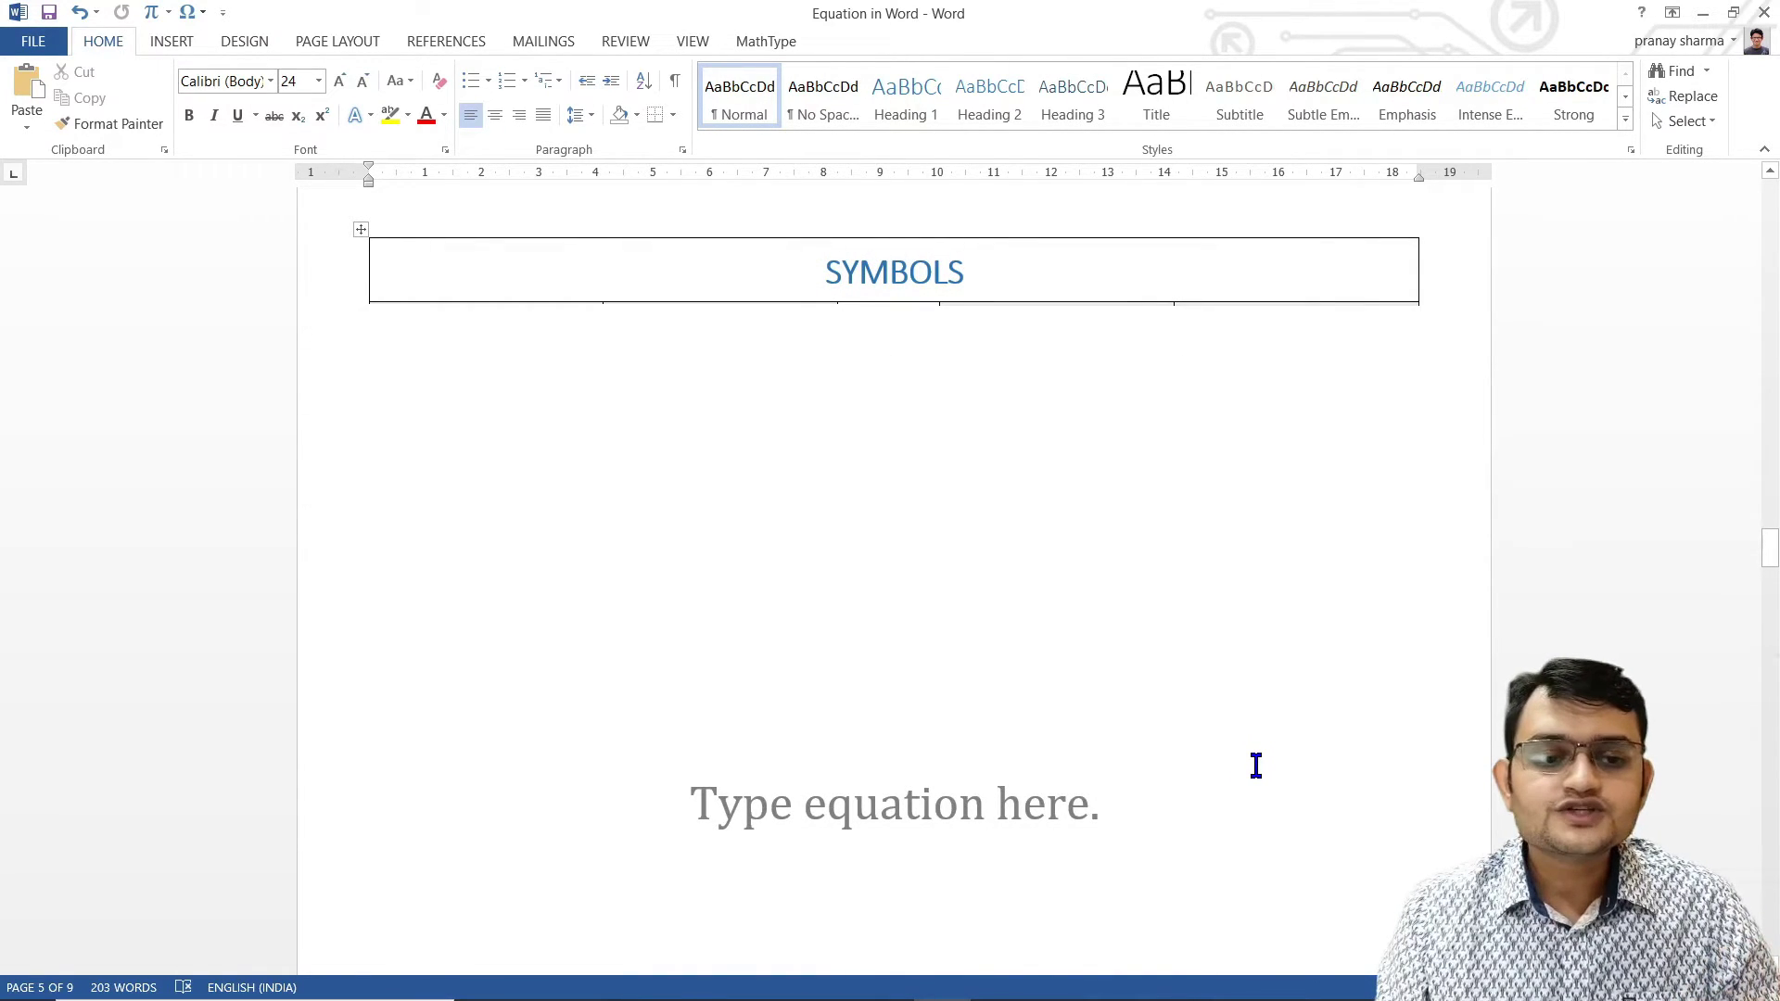
{"action": "left_click", "coordinate": [1047, 805]}
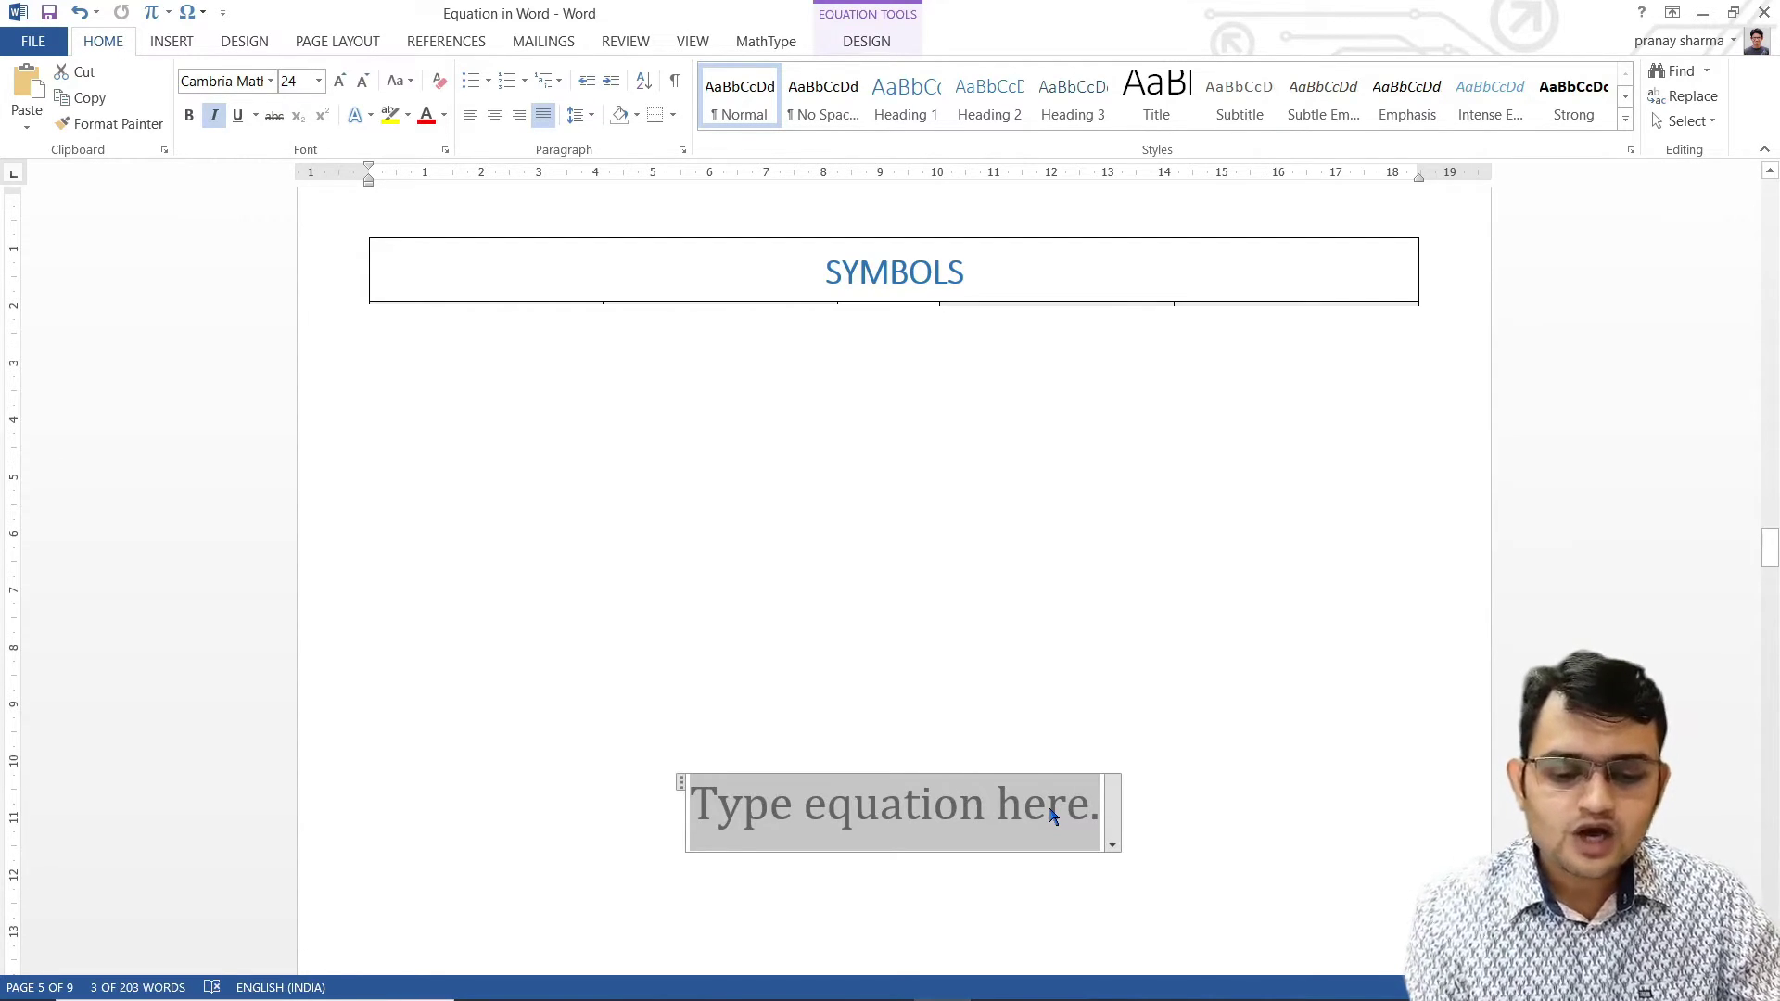
{"action": "type", "text": "\\"}
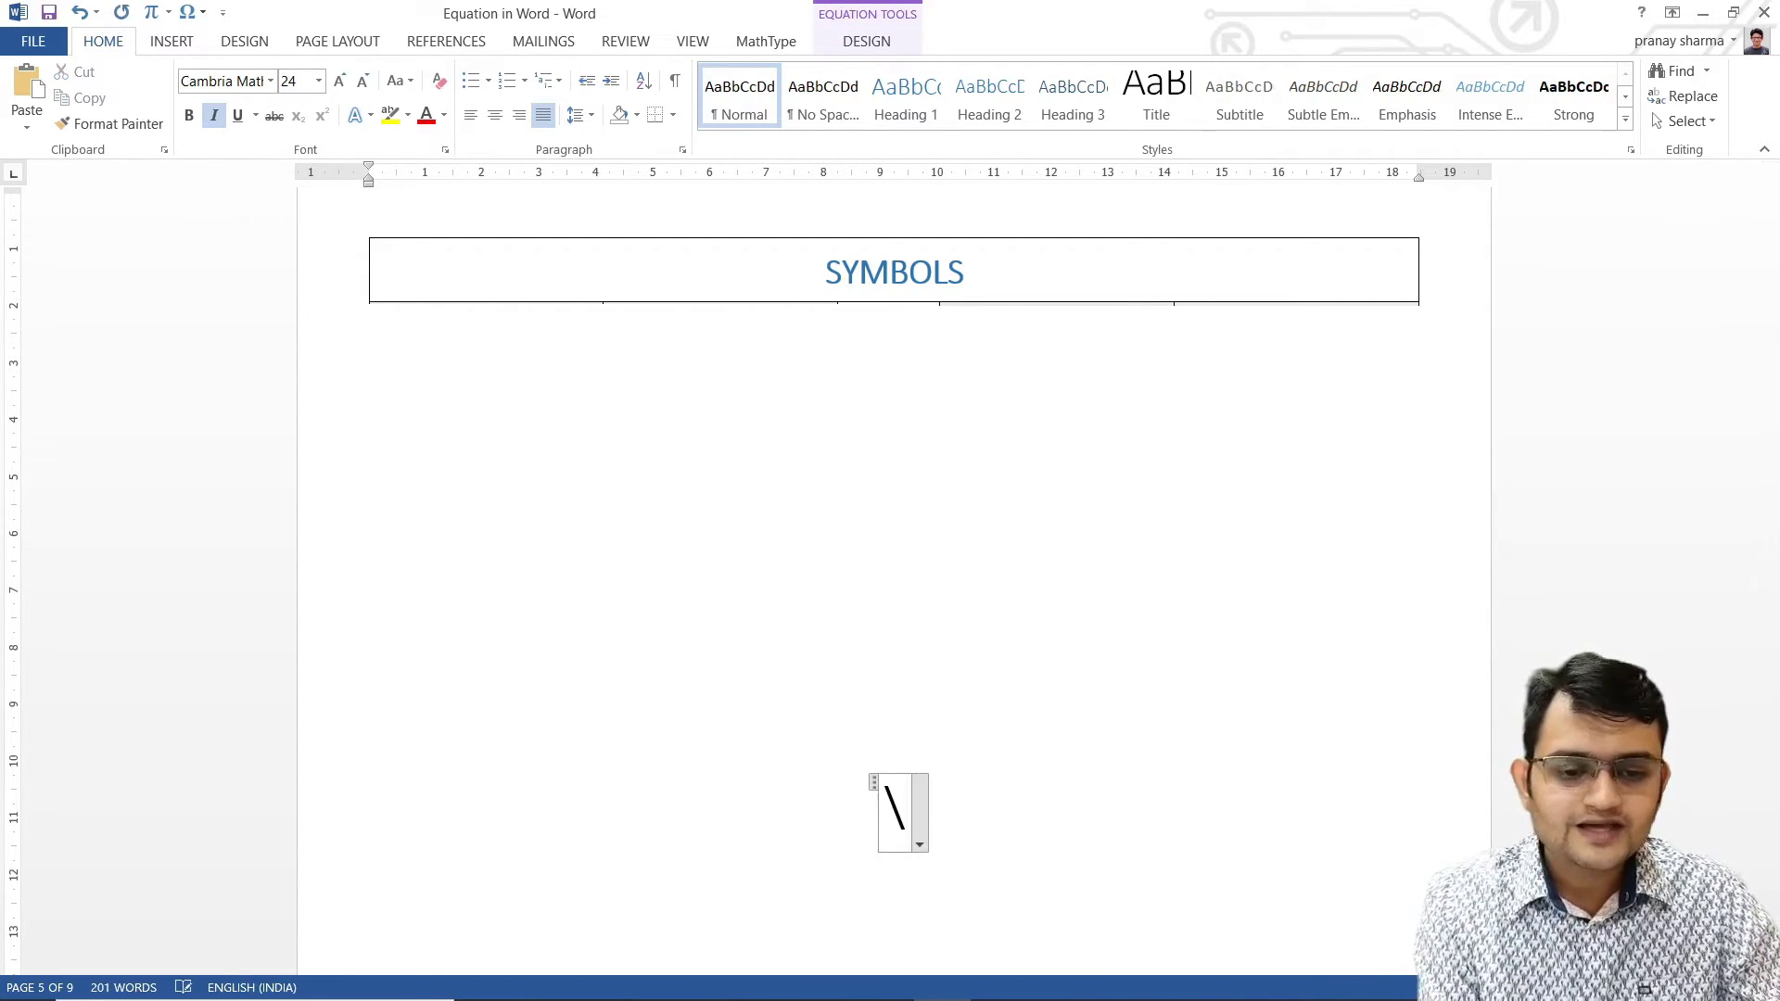
{"action": "type", "text": "times"}
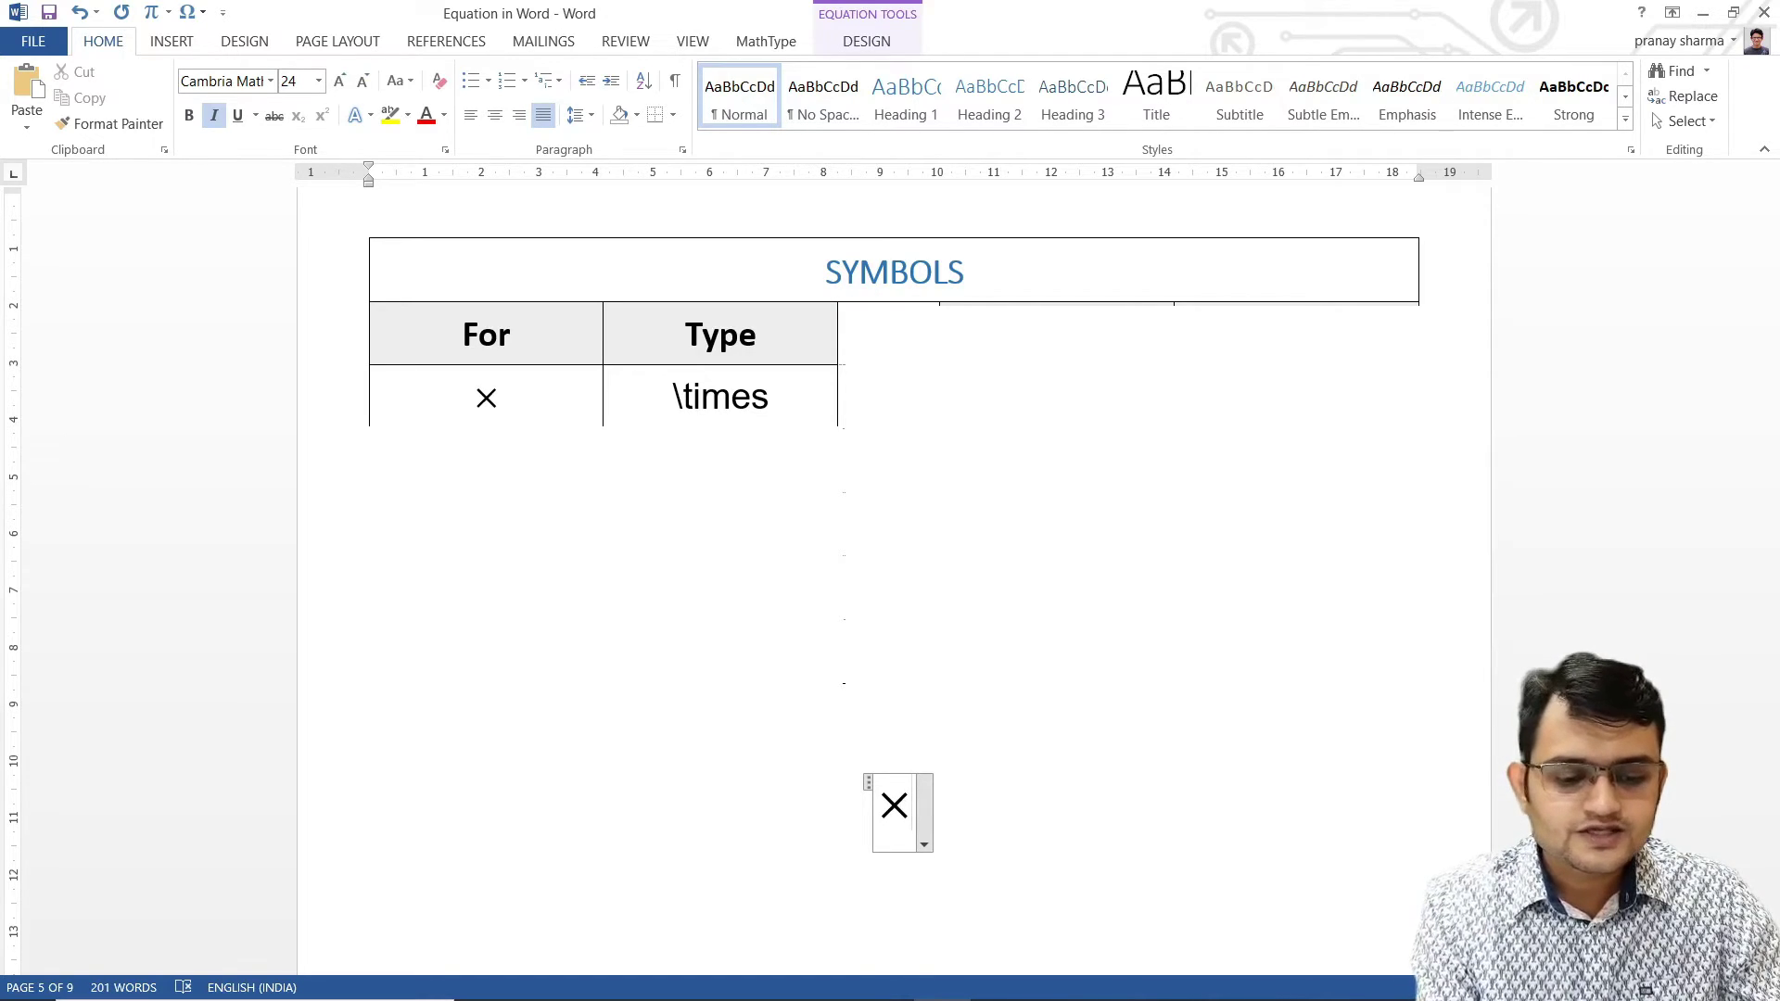
{"action": "type", "text": "\\div"}
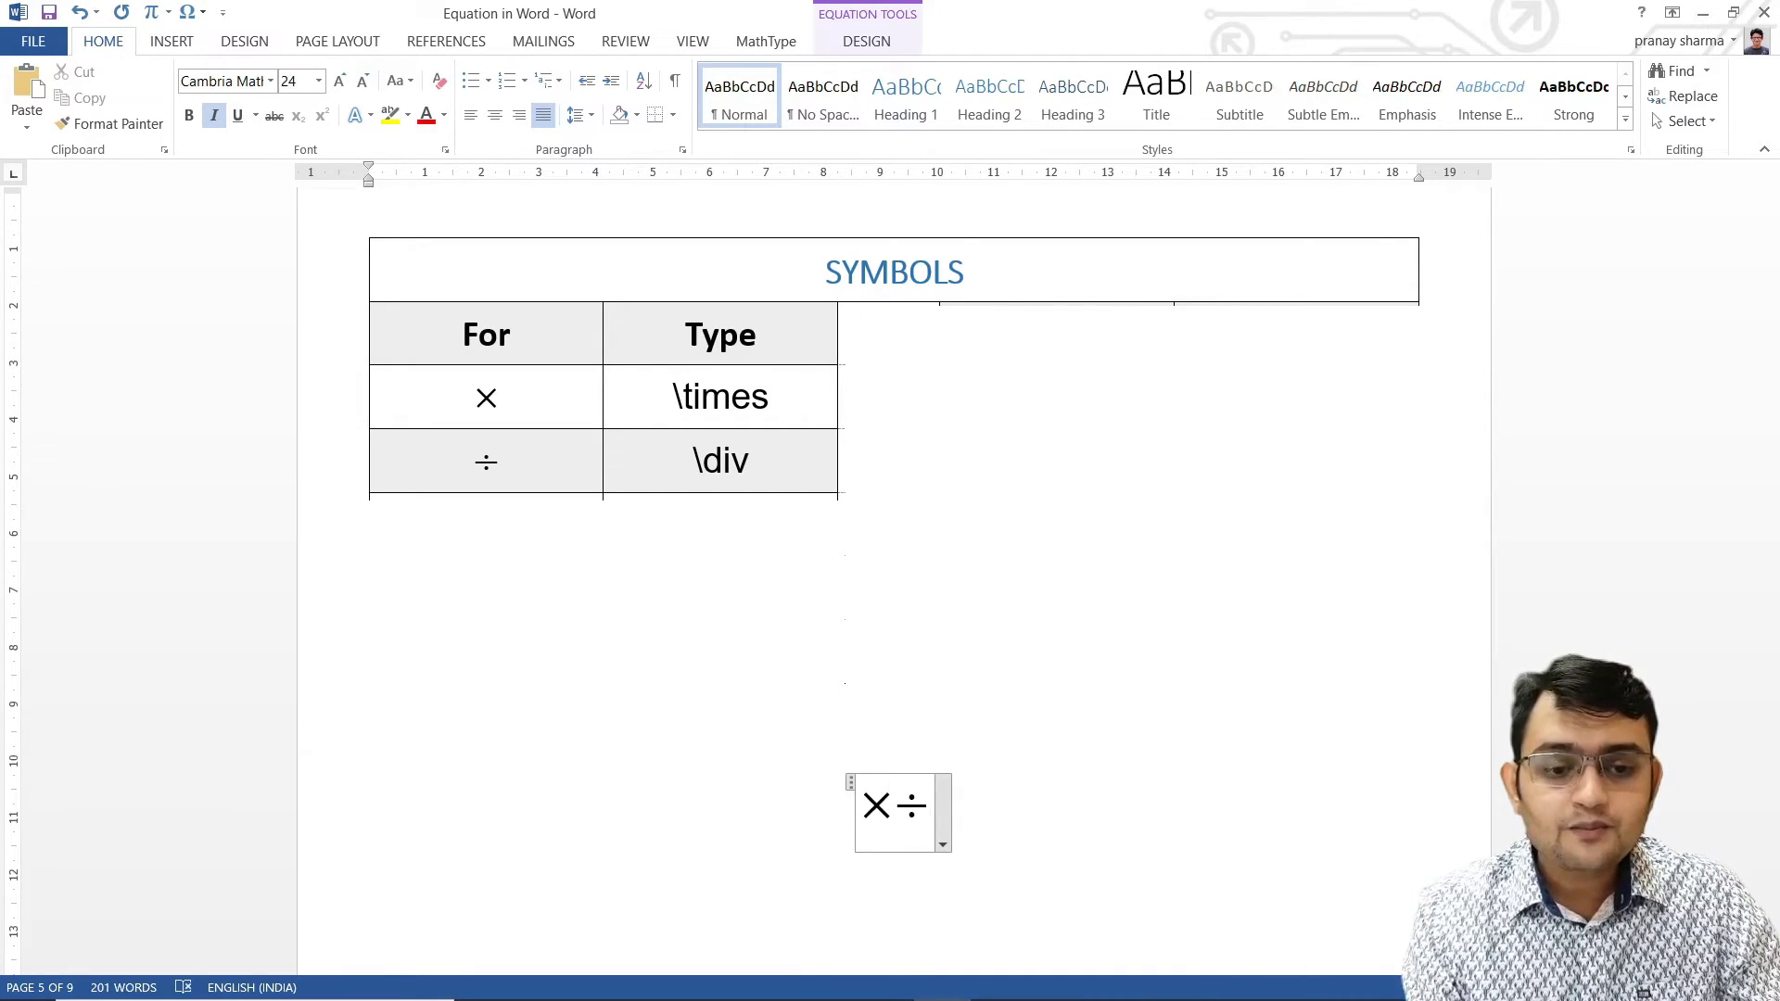
{"action": "type", "text": "\\app"}
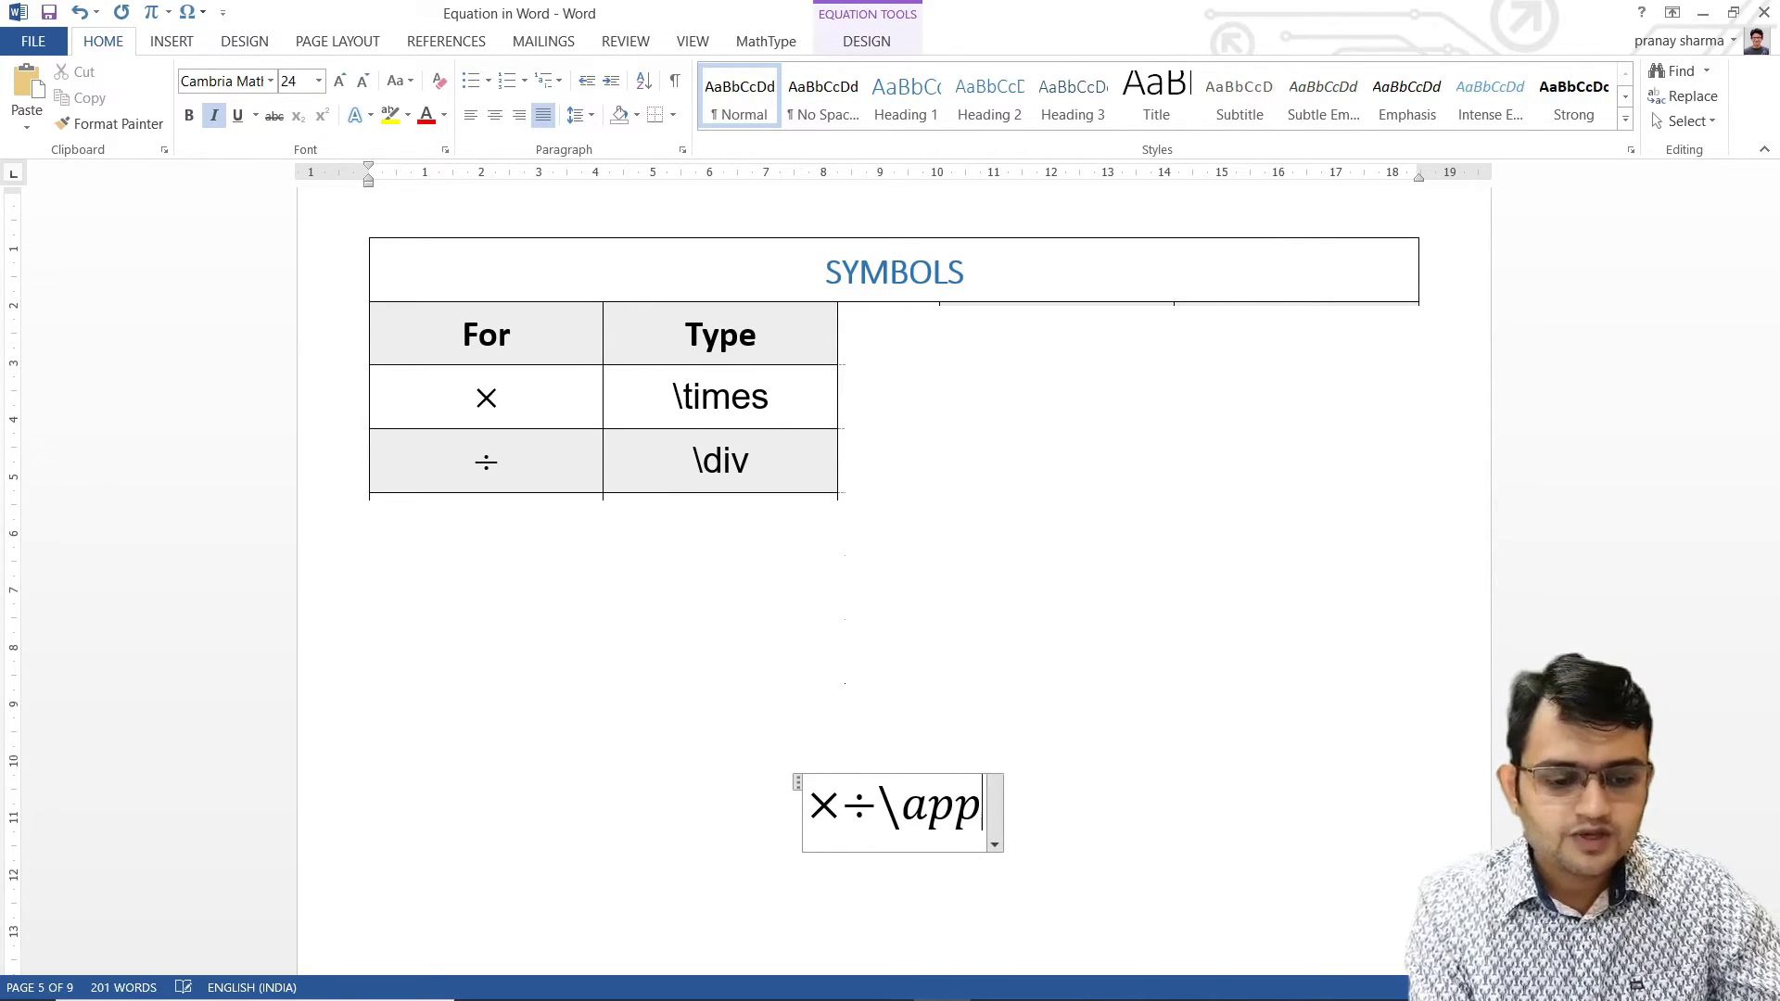
{"action": "type", "text": "rox"}
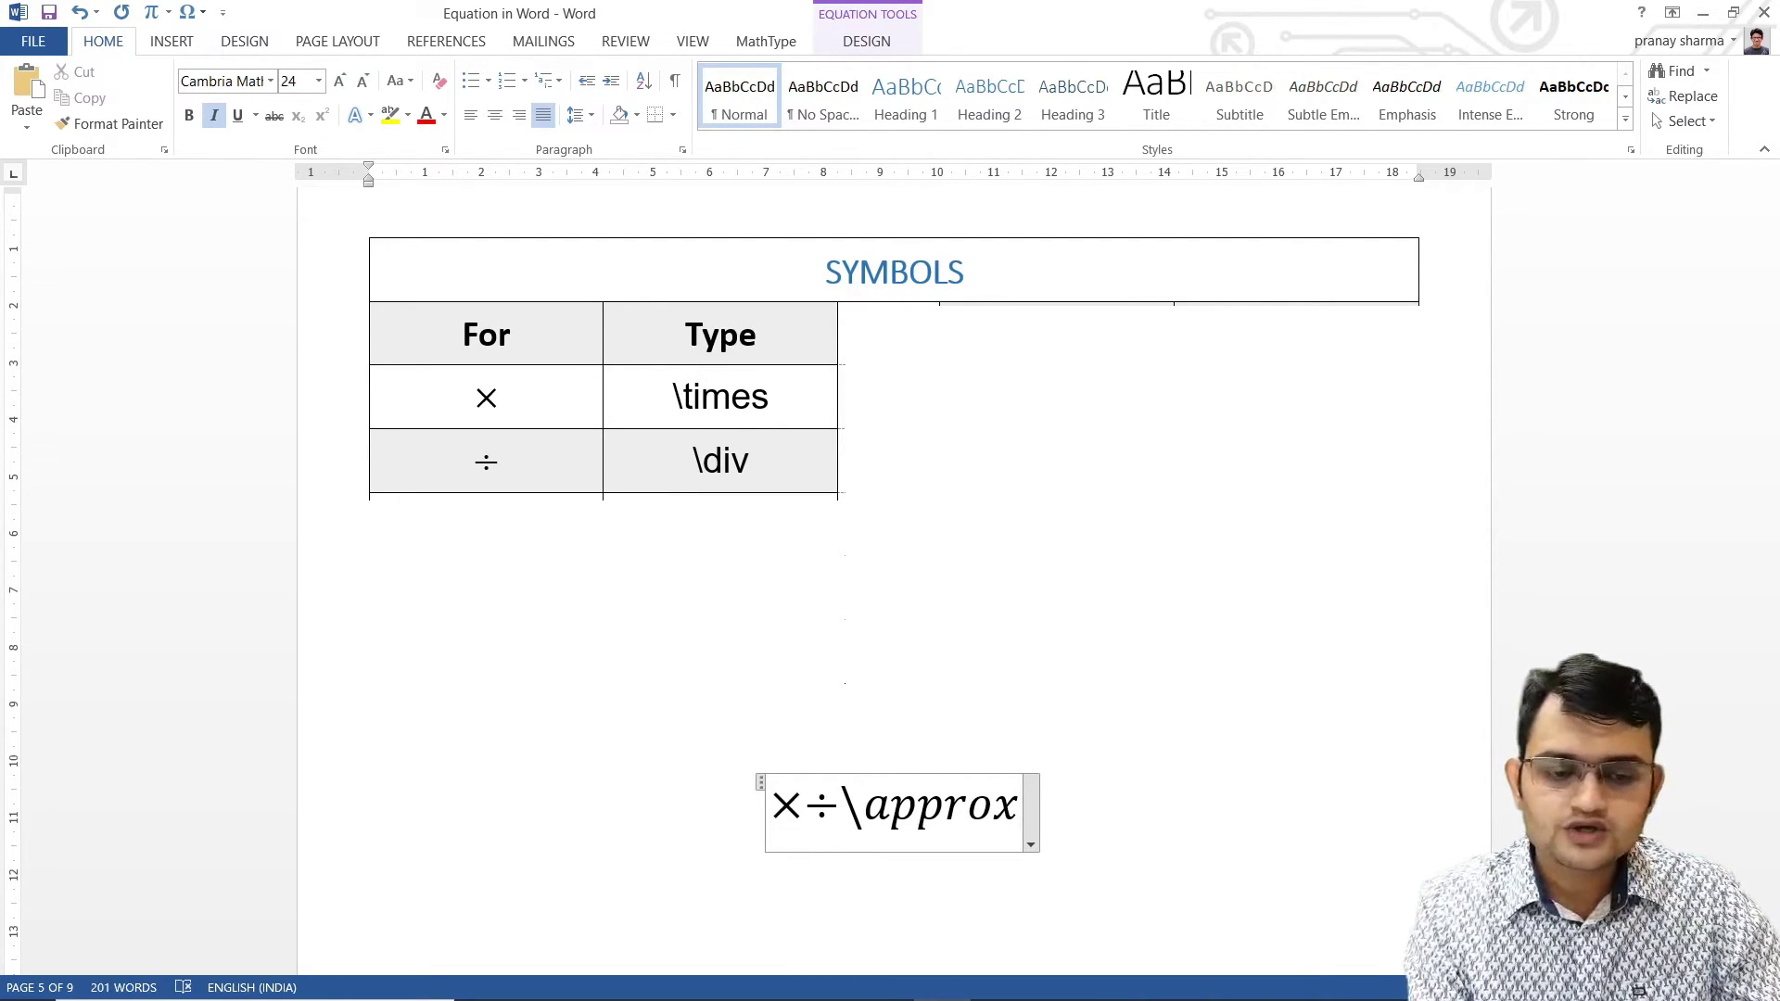
{"action": "key", "text": "space"}
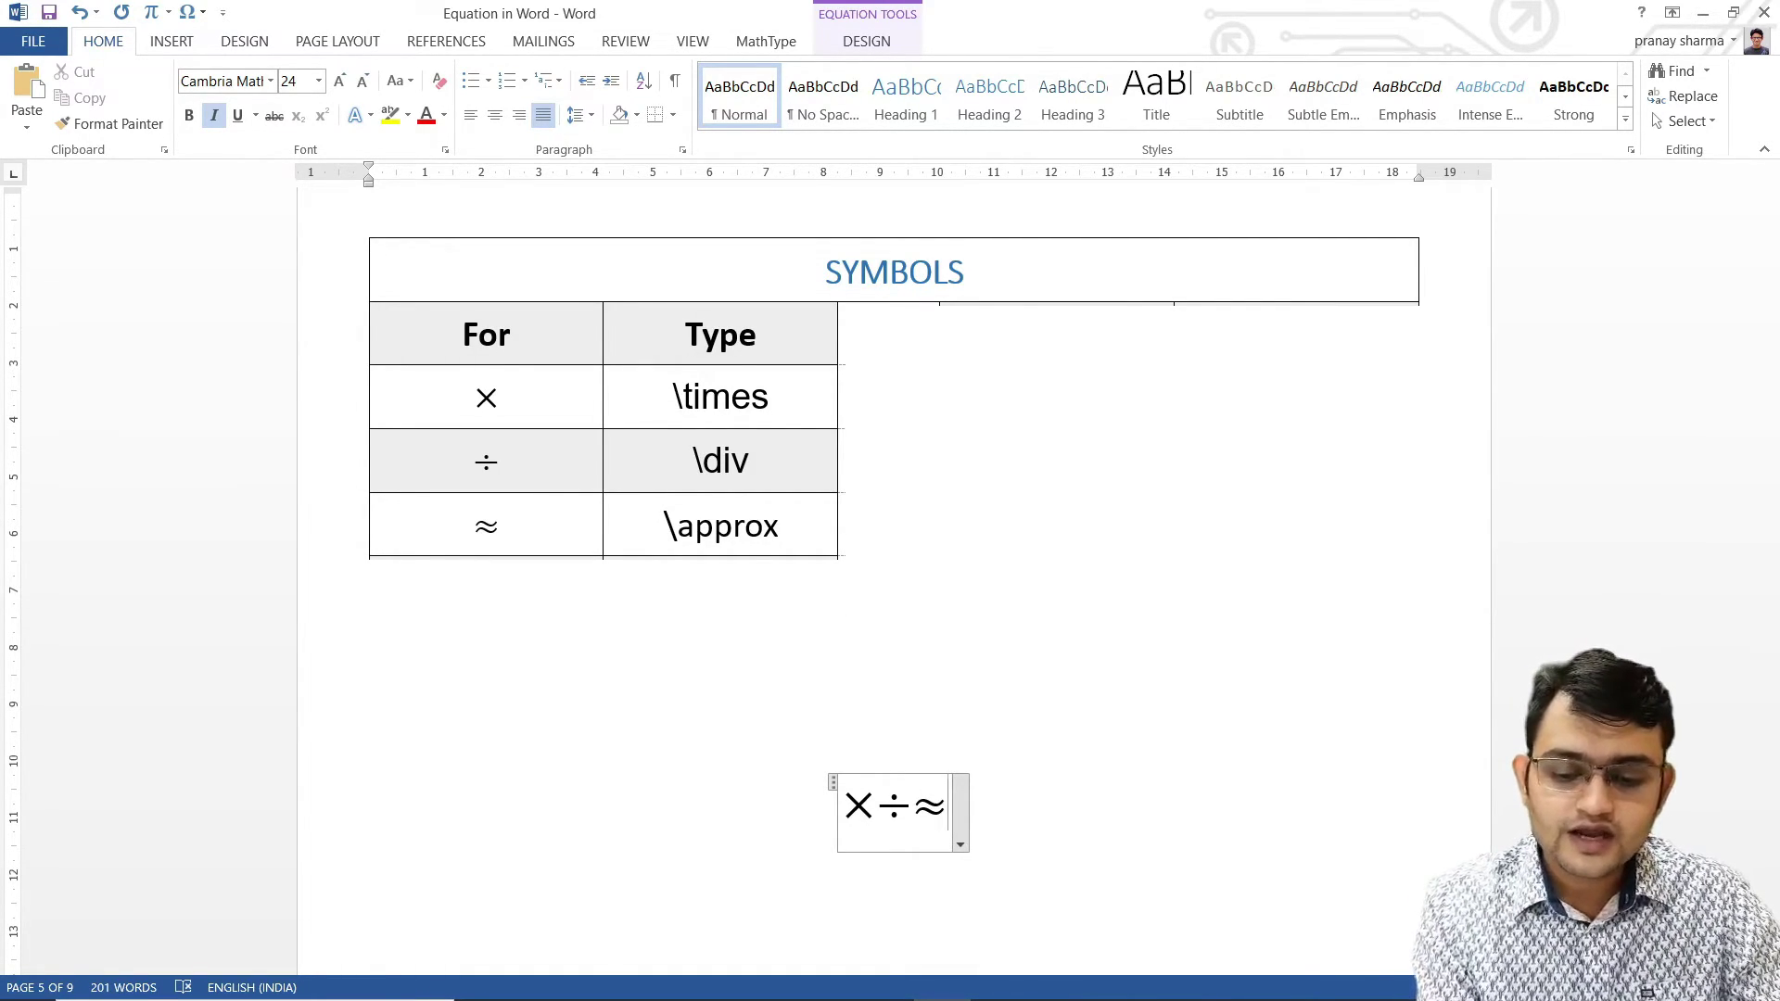
{"action": "type", "text": "\\i"}
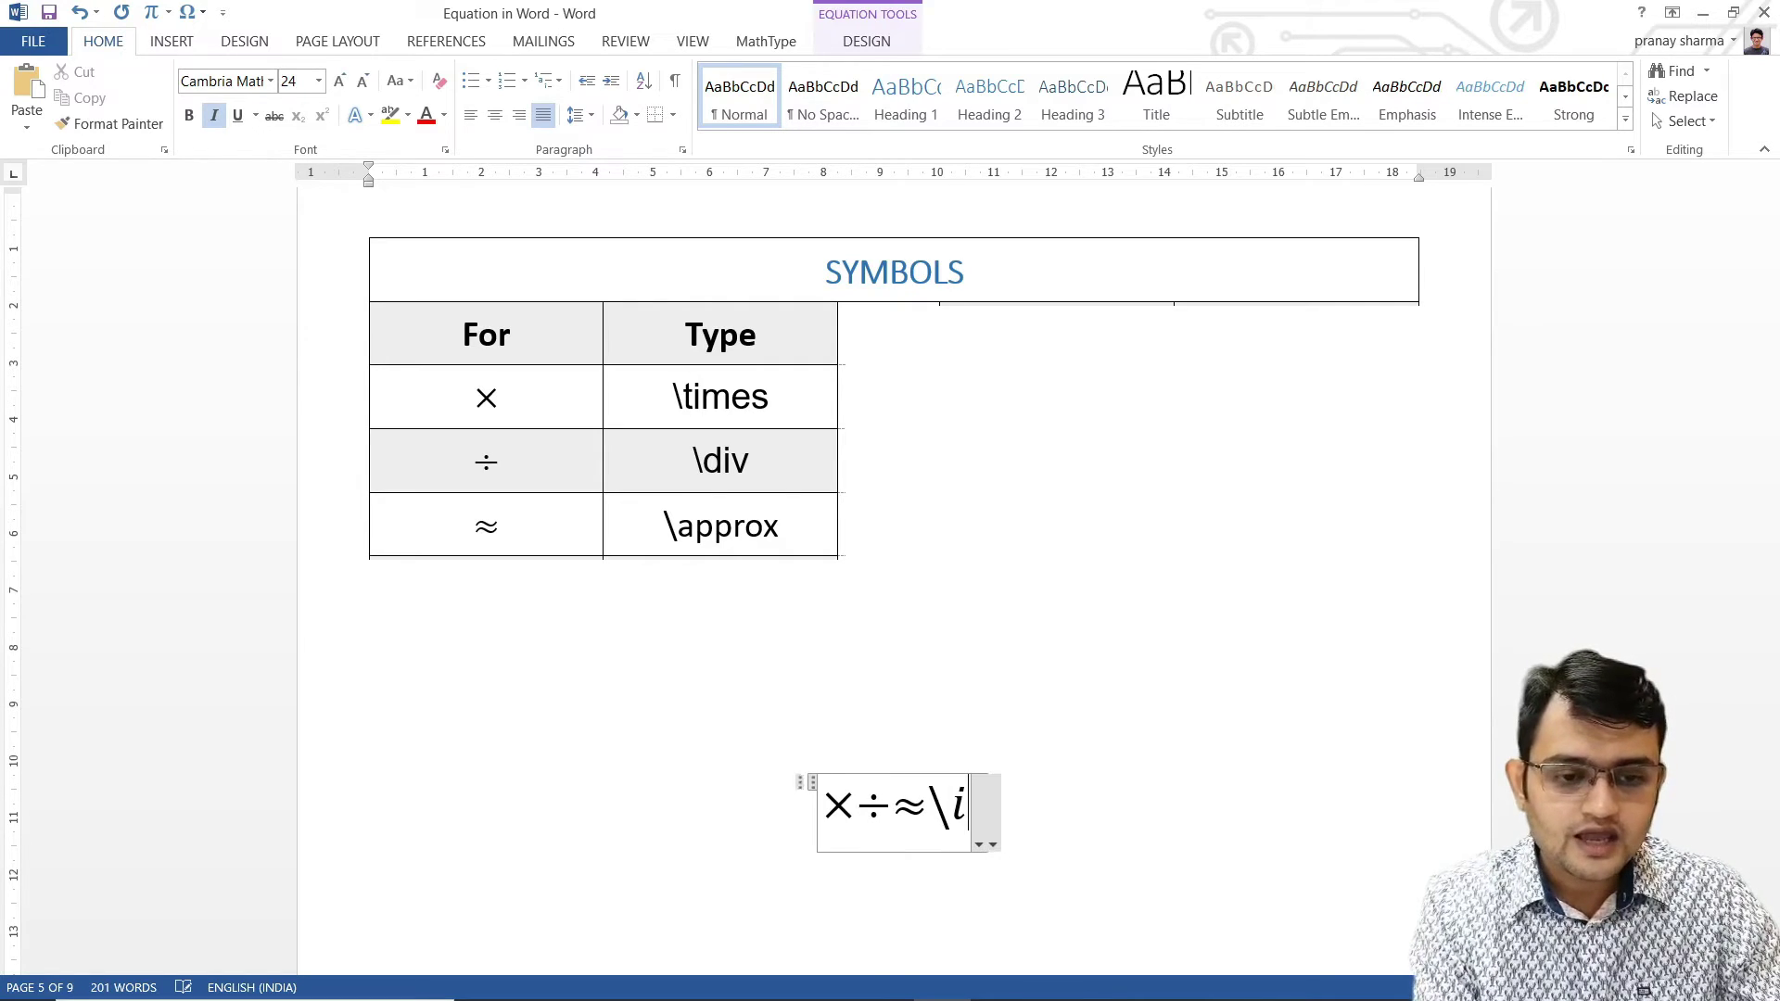
{"action": "type", "text": "nfty"}
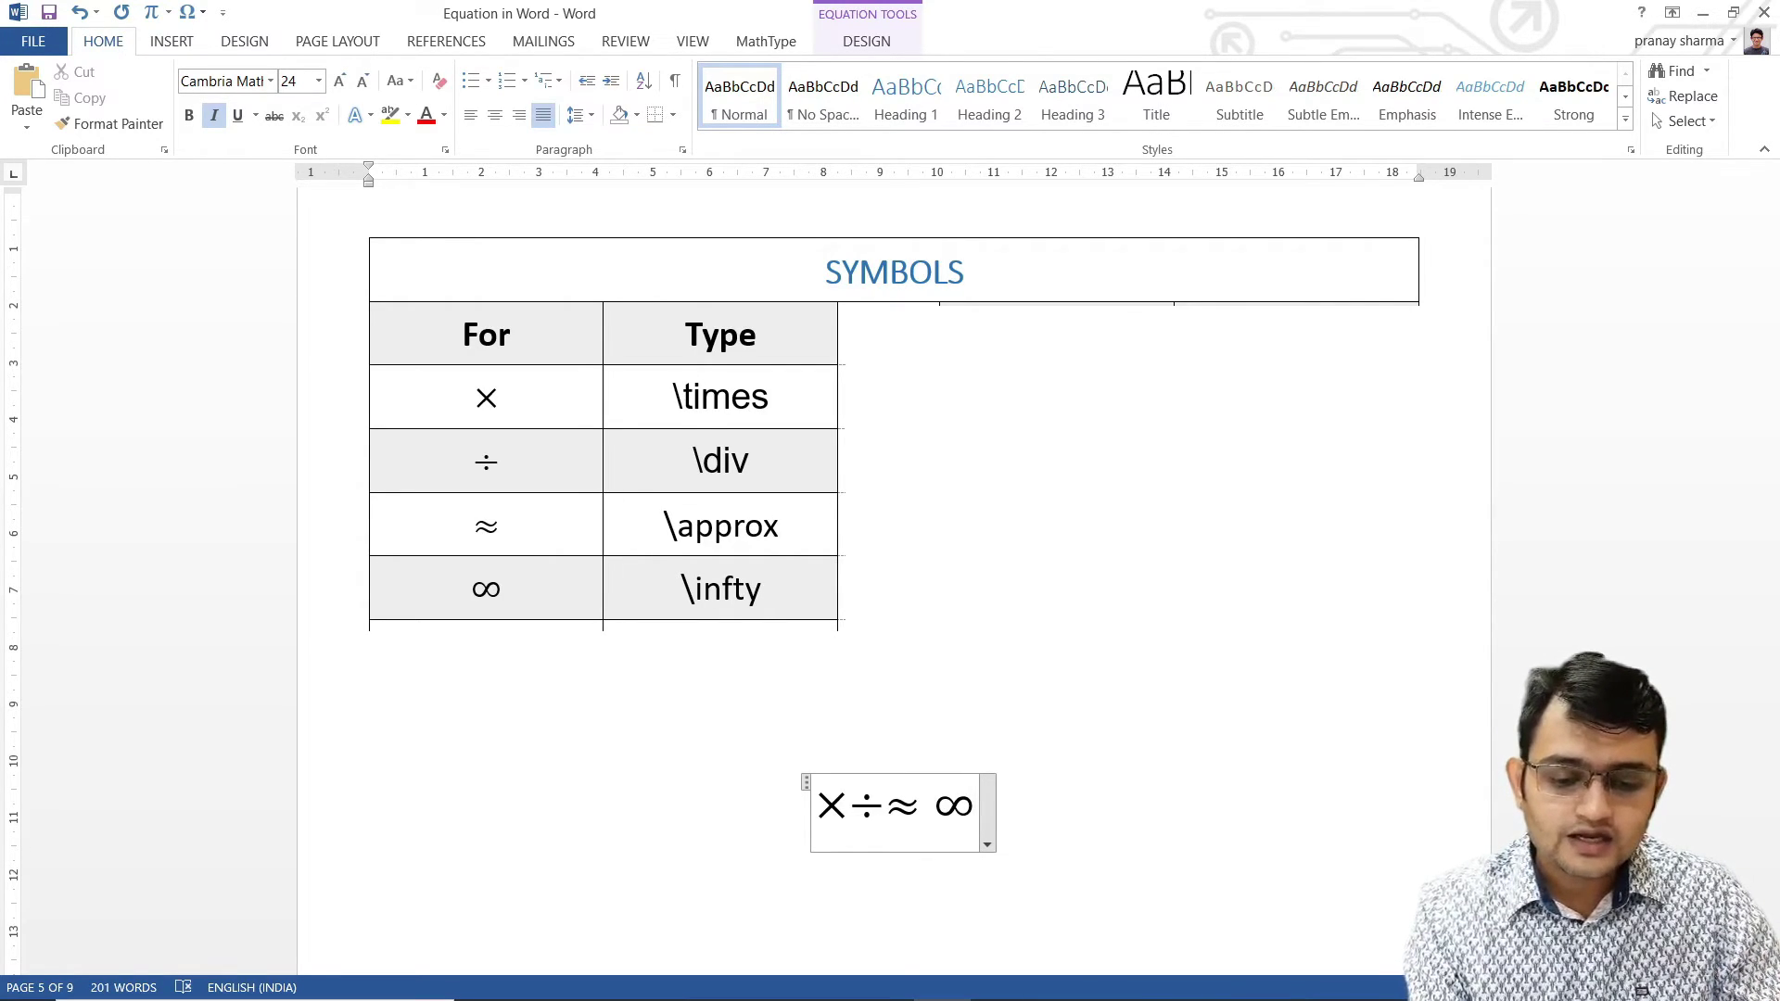
{"action": "type", "text": "\\"}
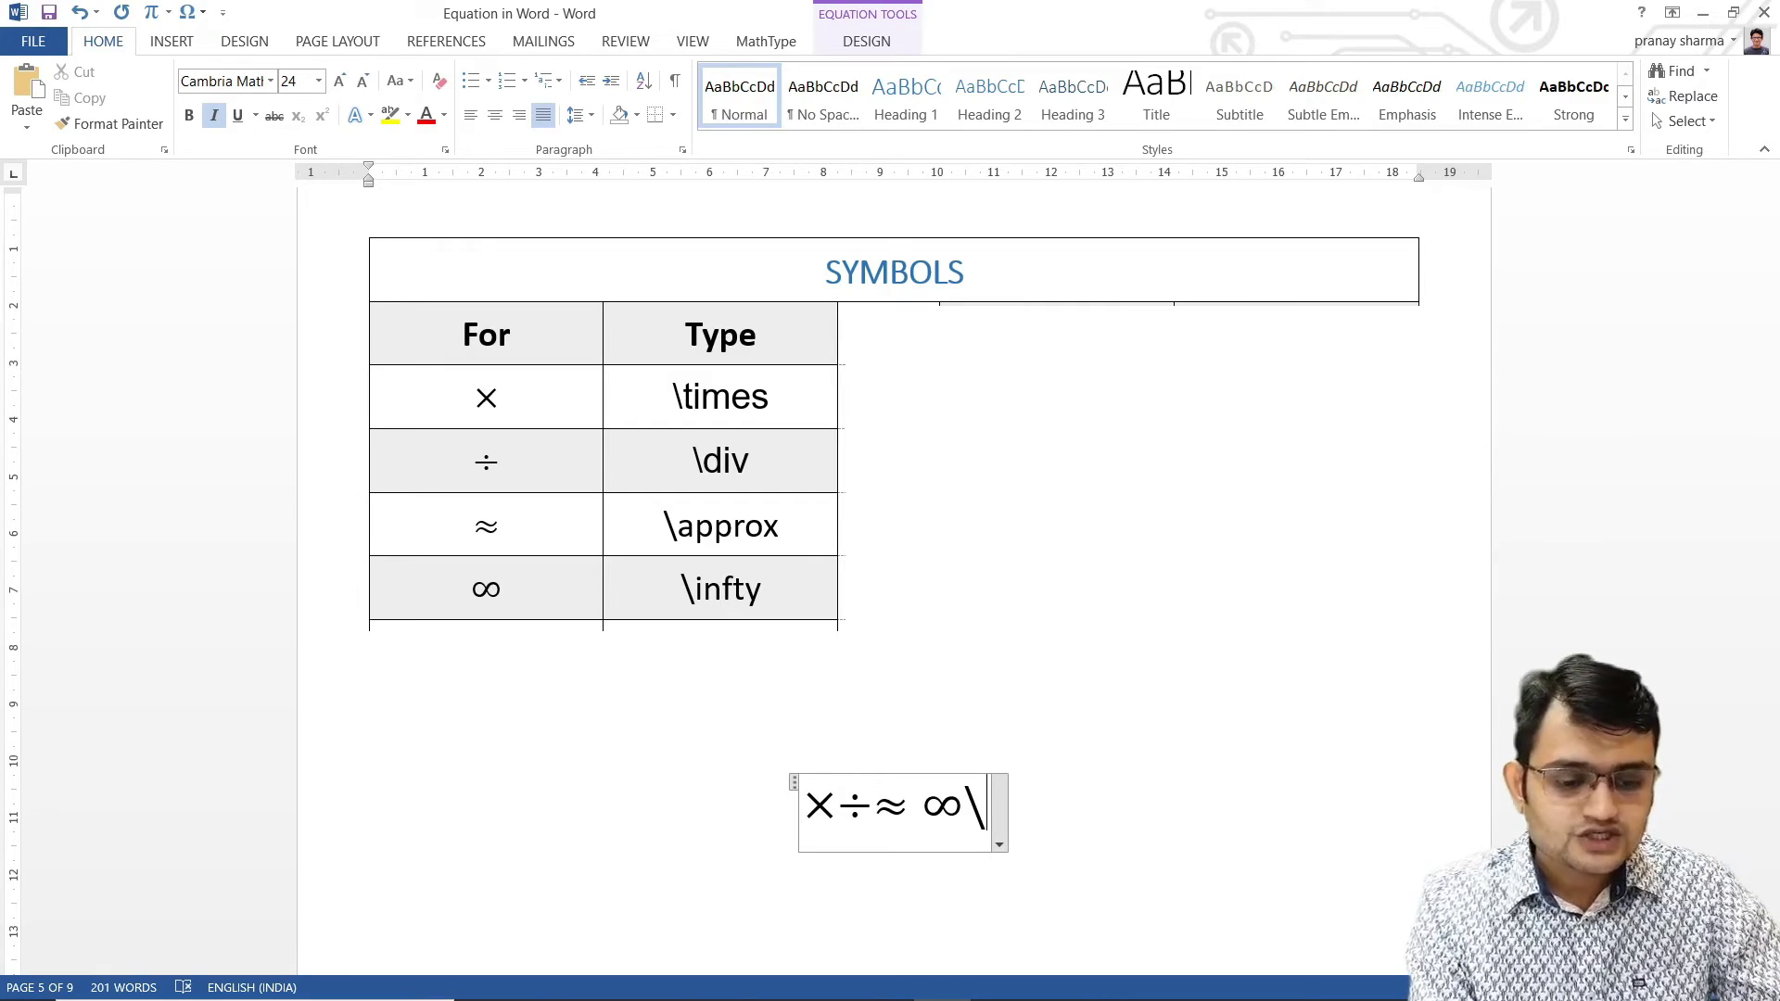
{"action": "type", "text": "degree"}
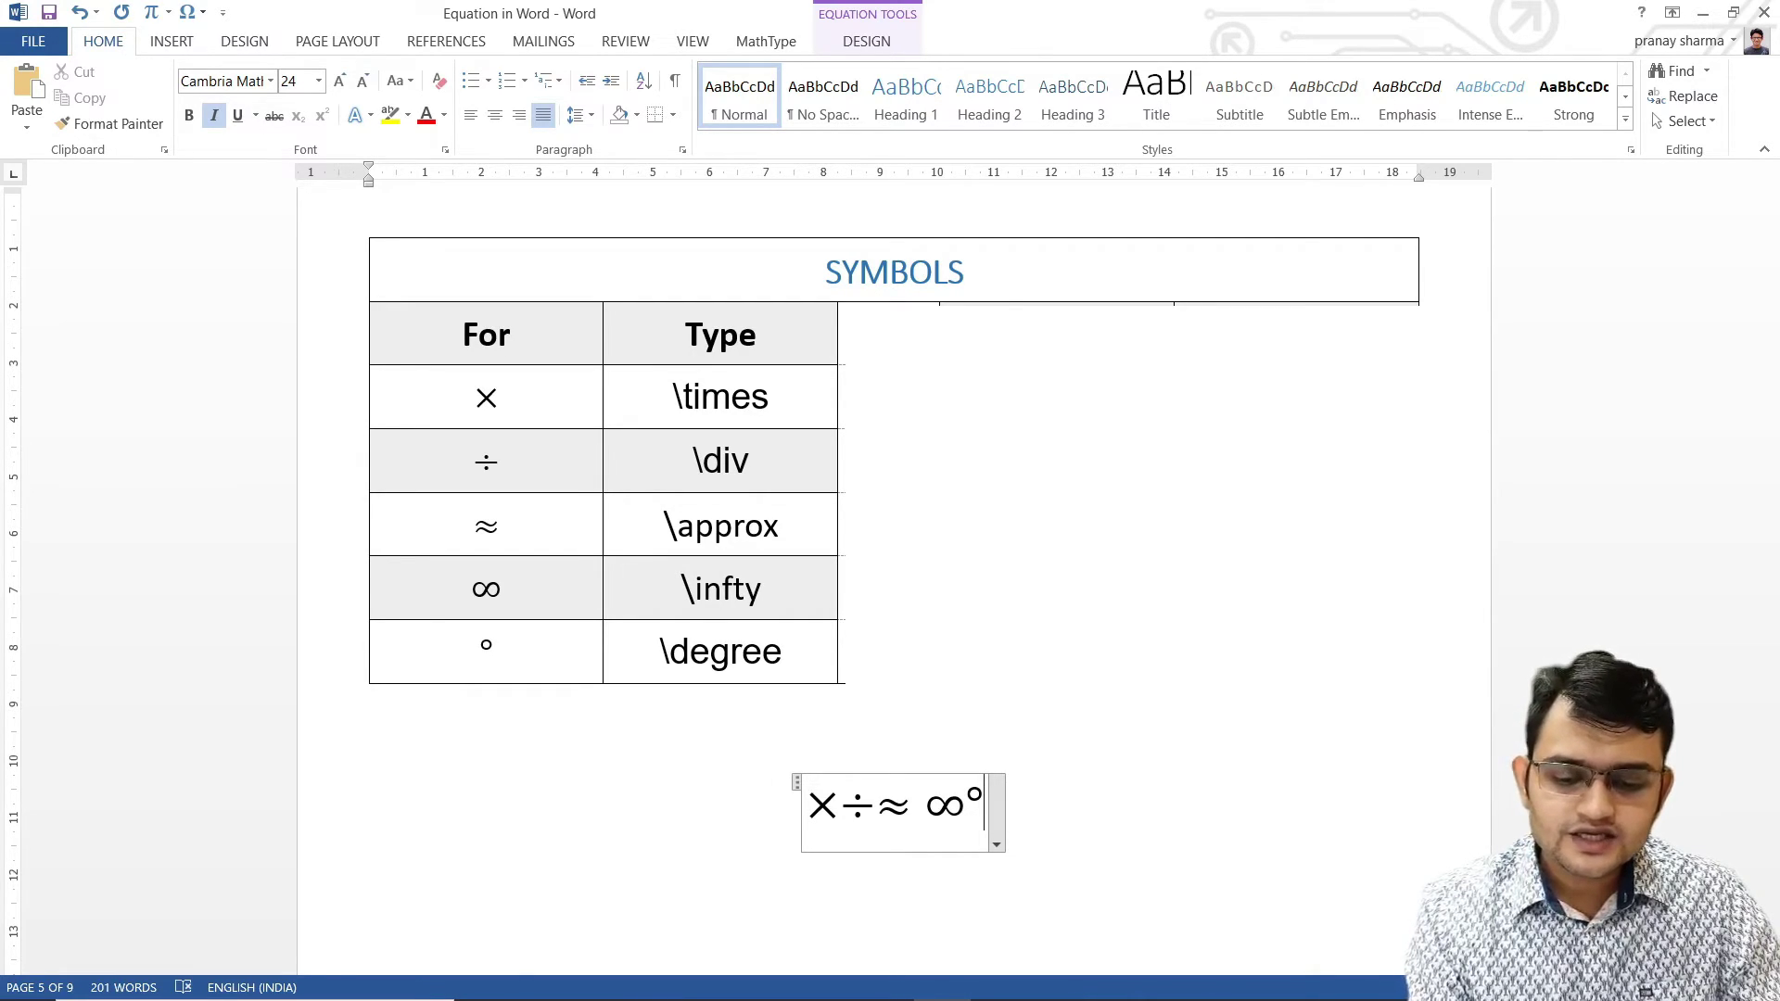
Append ∈, ∋, ∪ and ∩ via \in, \ni, \cup and \cap, then type \subset.
{"action": "type", "text": "\\in"}
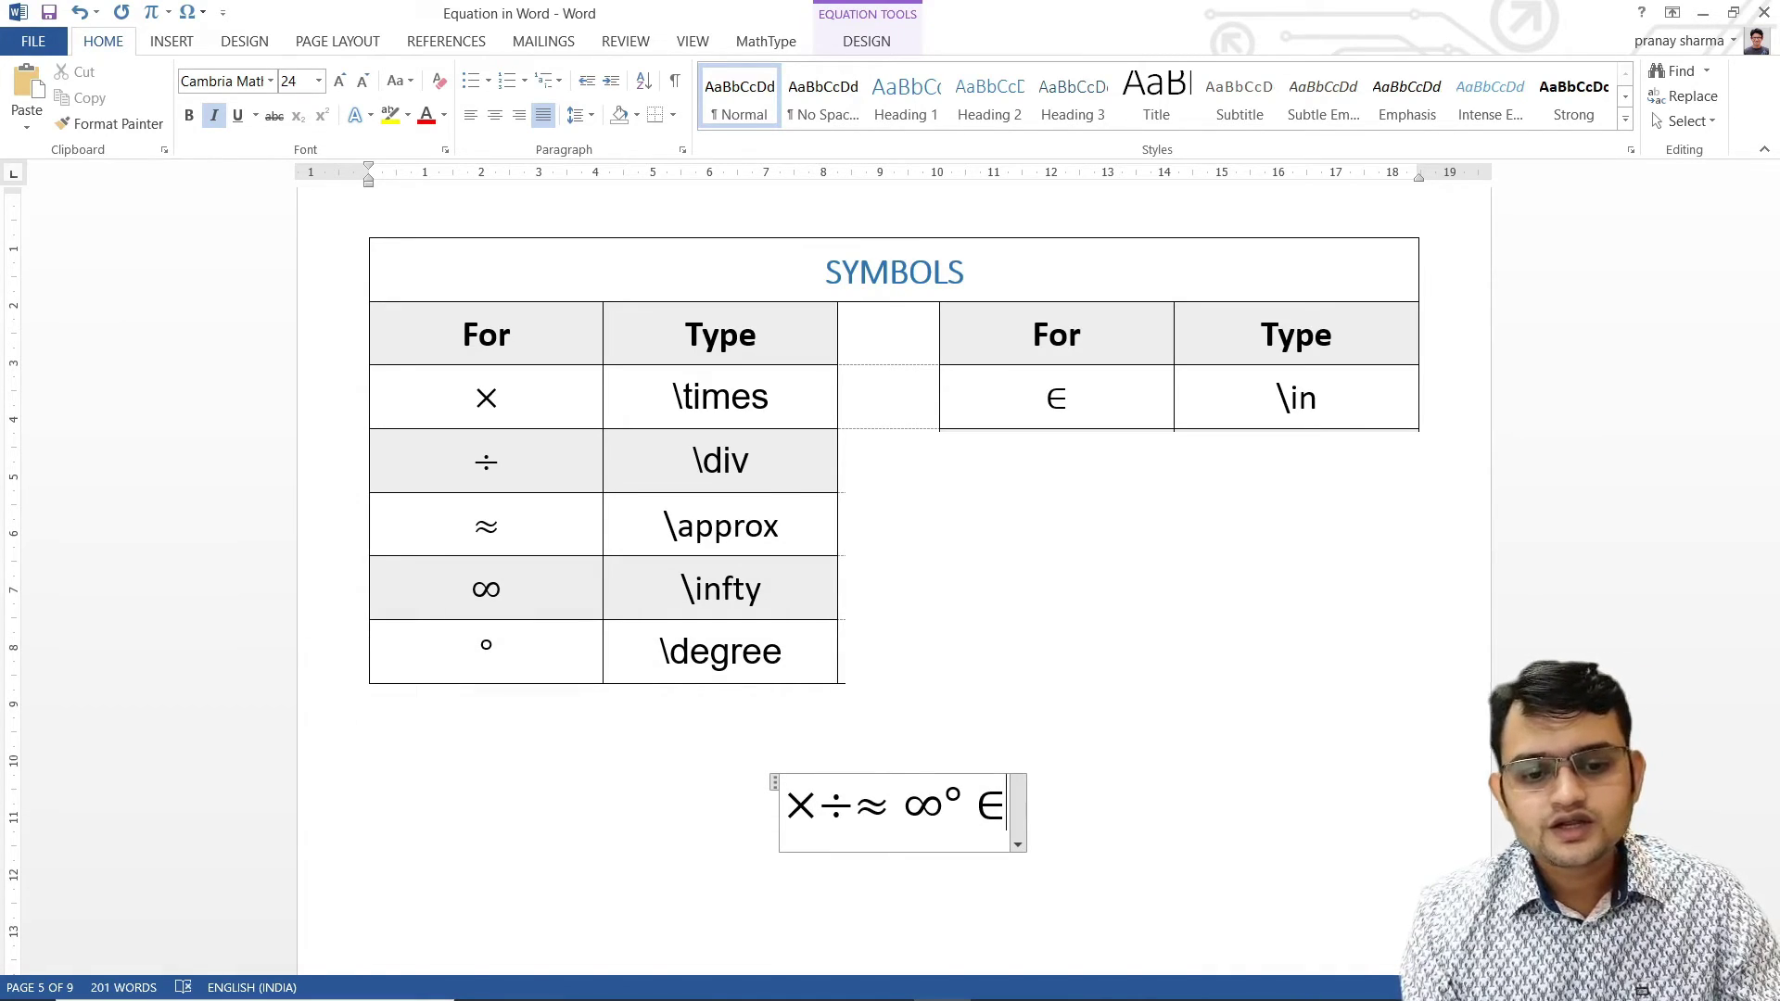
{"action": "type", "text": " \\"}
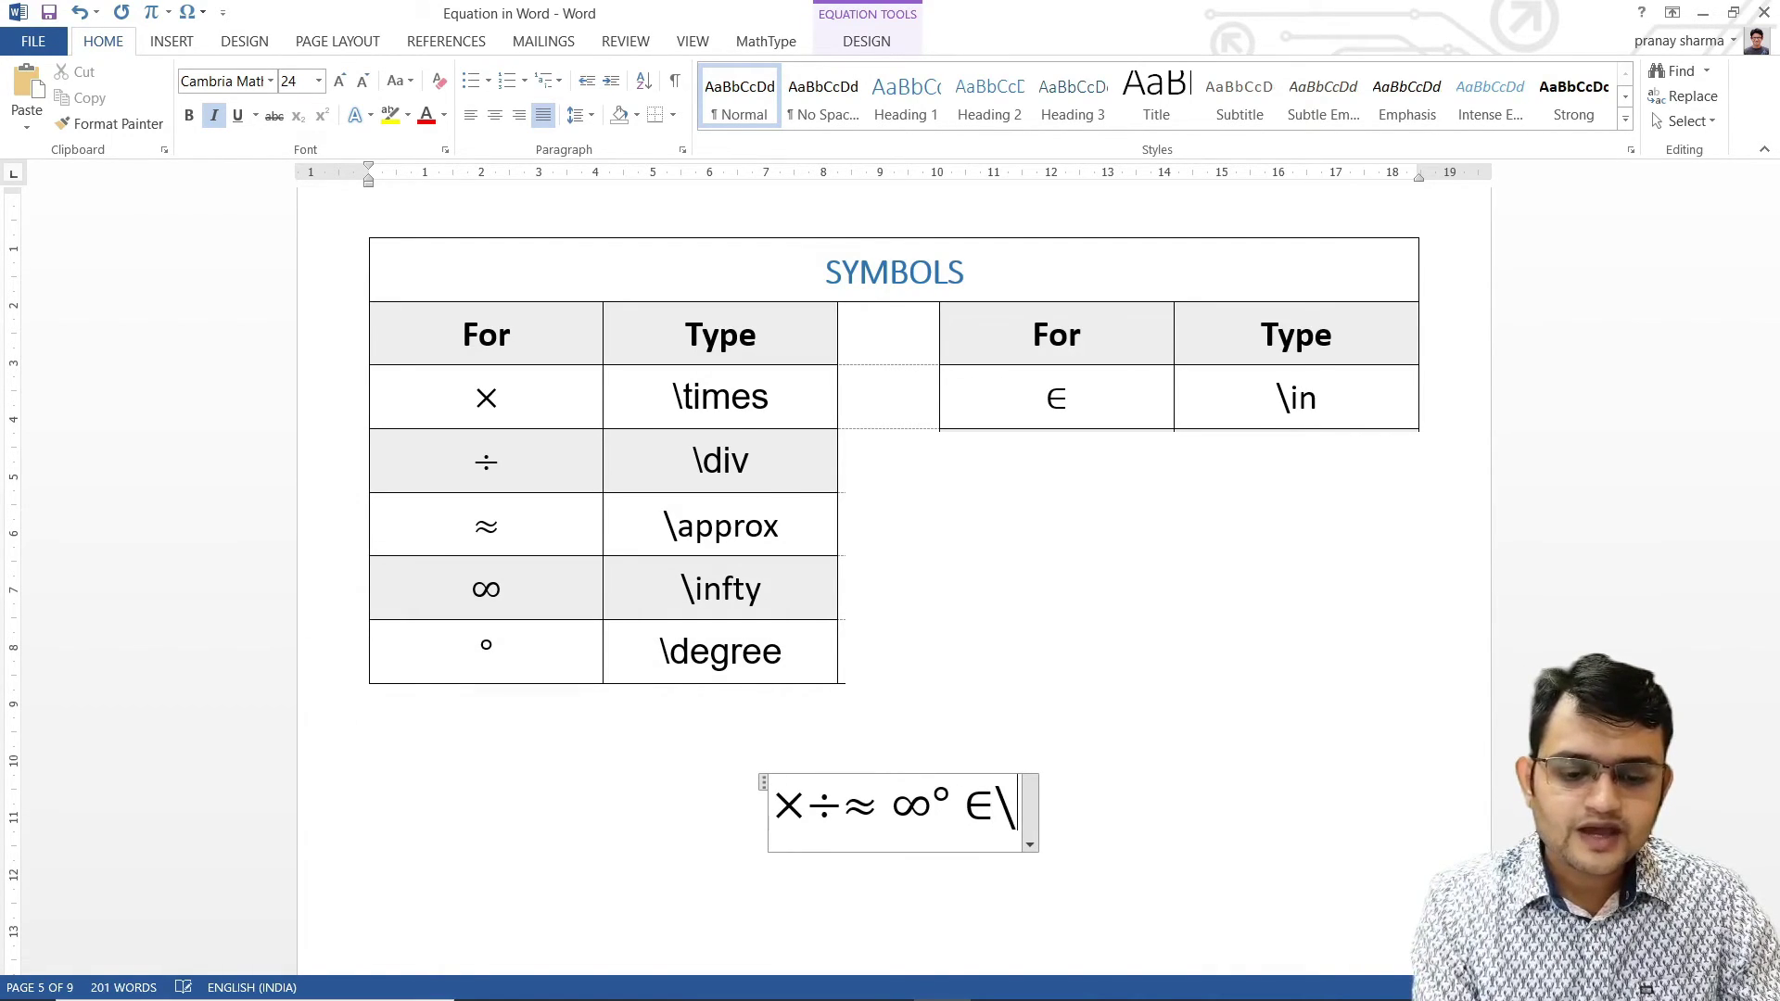
{"action": "type", "text": "ni"}
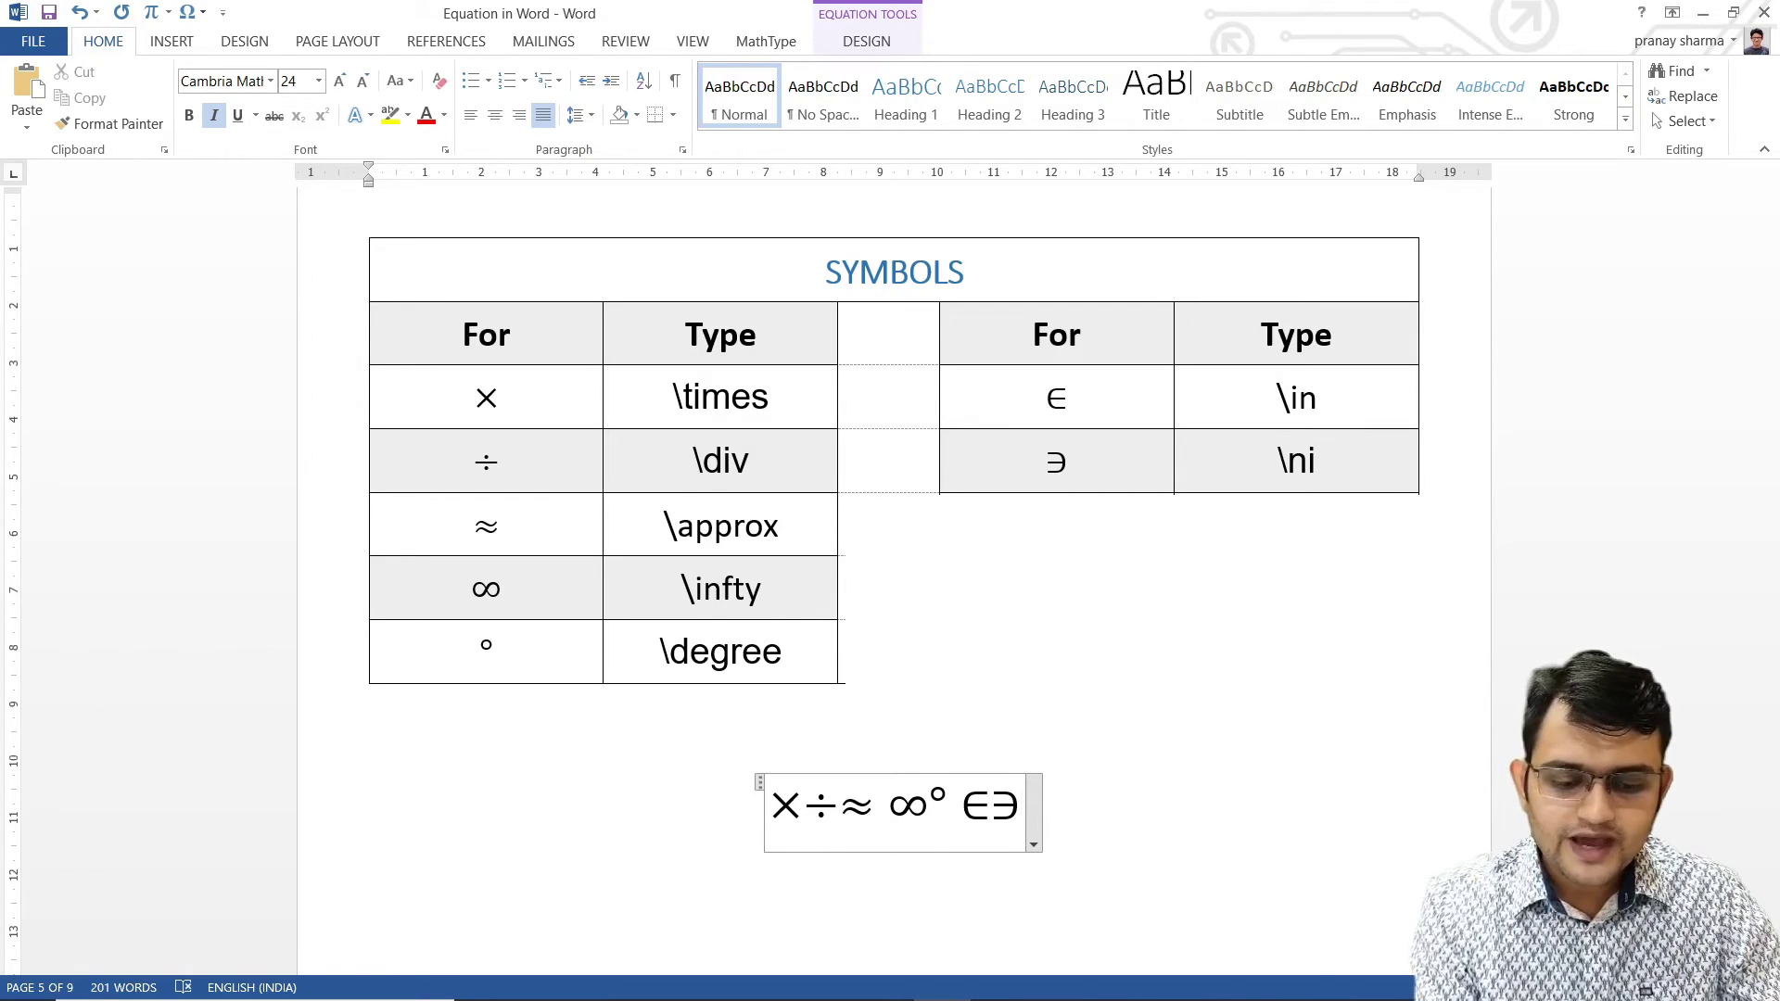
{"action": "type", "text": "\\"}
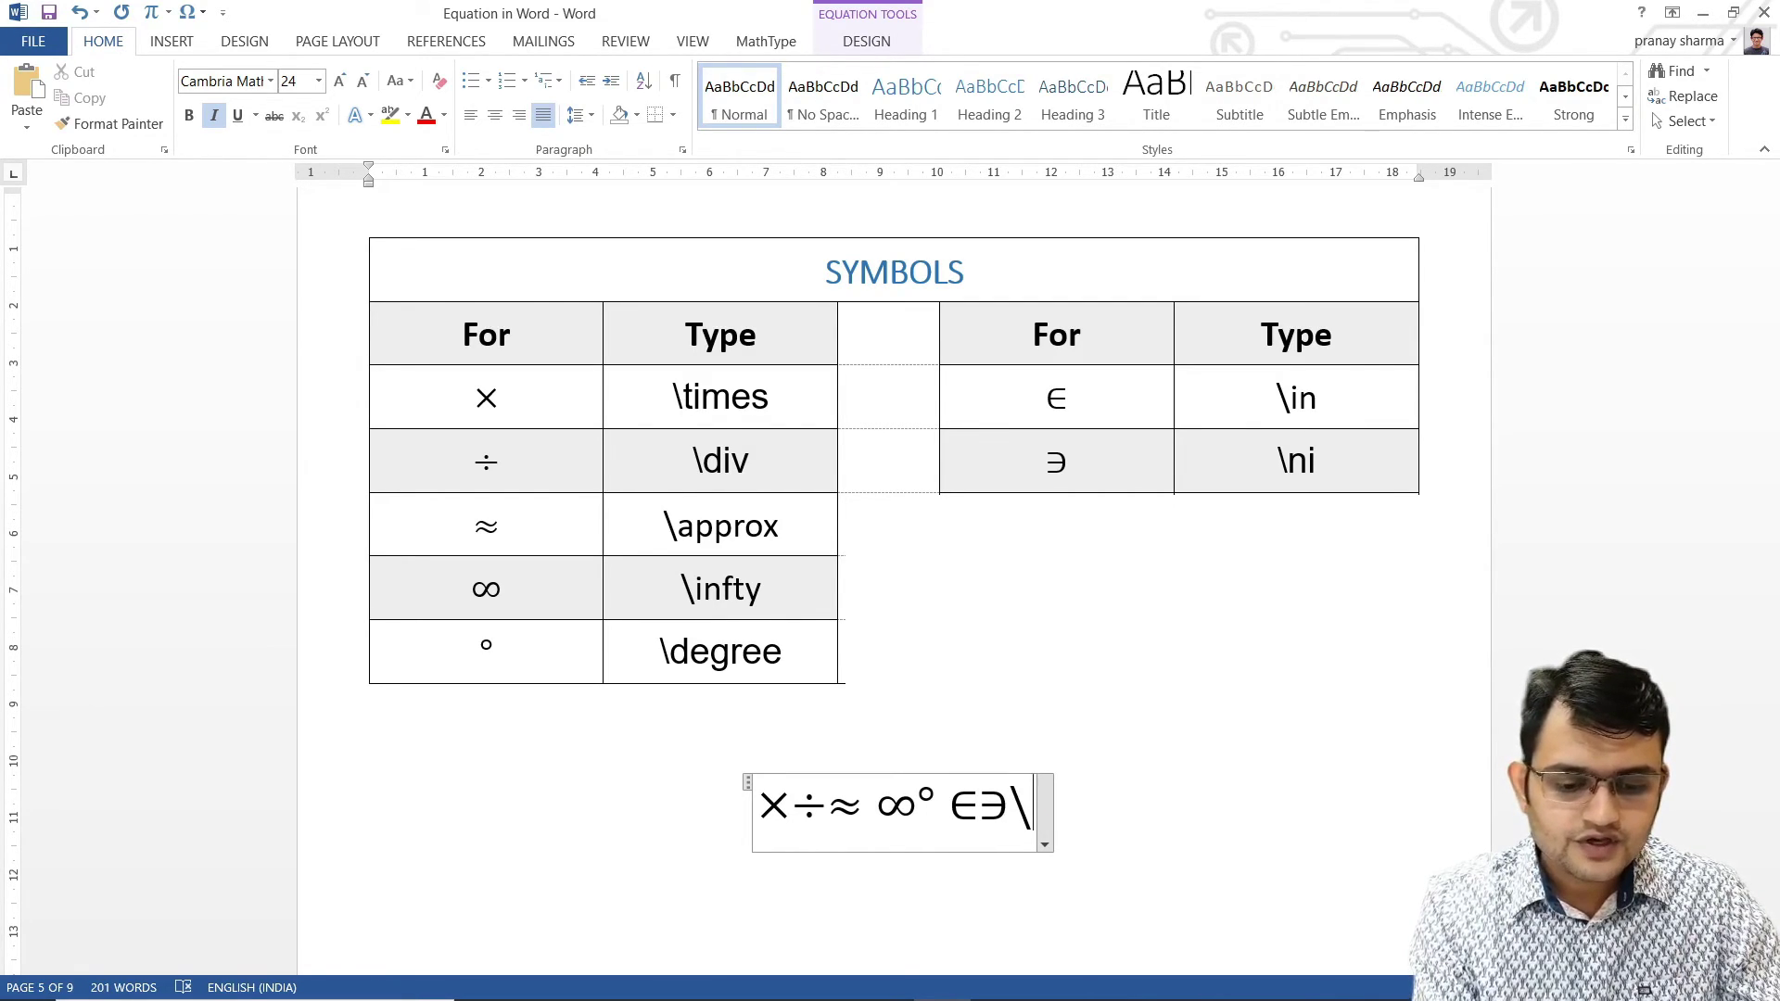
{"action": "type", "text": "cup"}
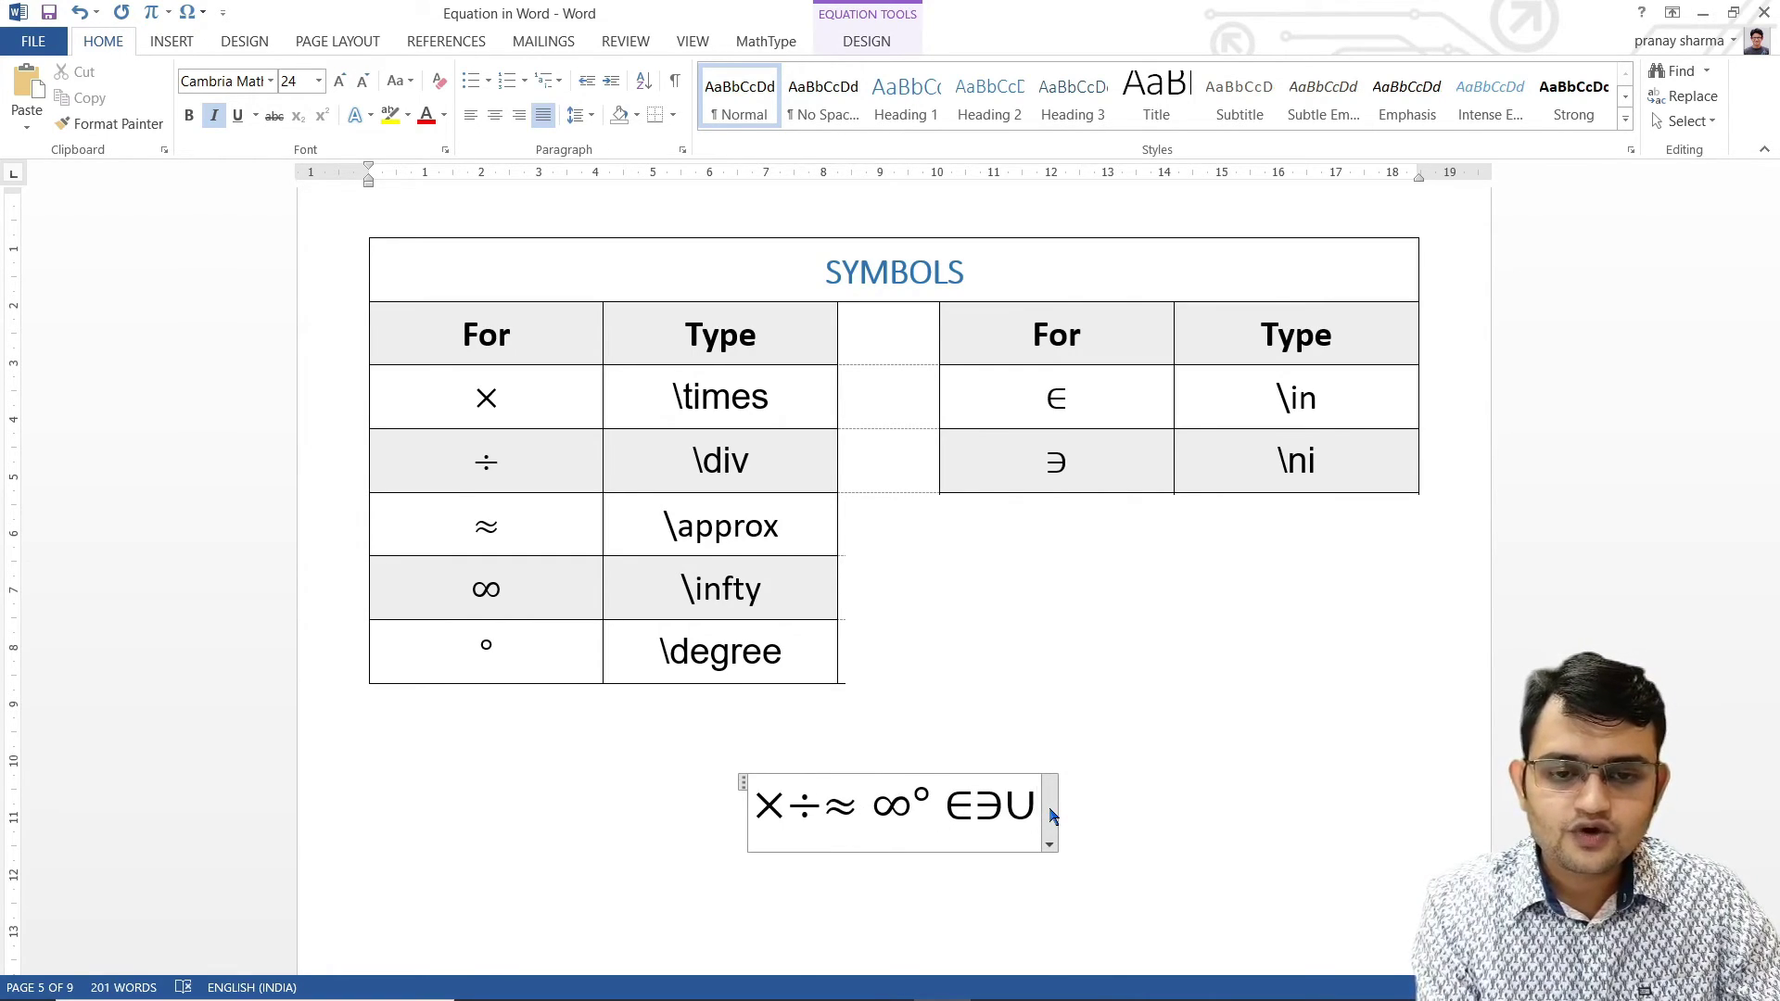
{"action": "type", "text": " \\"}
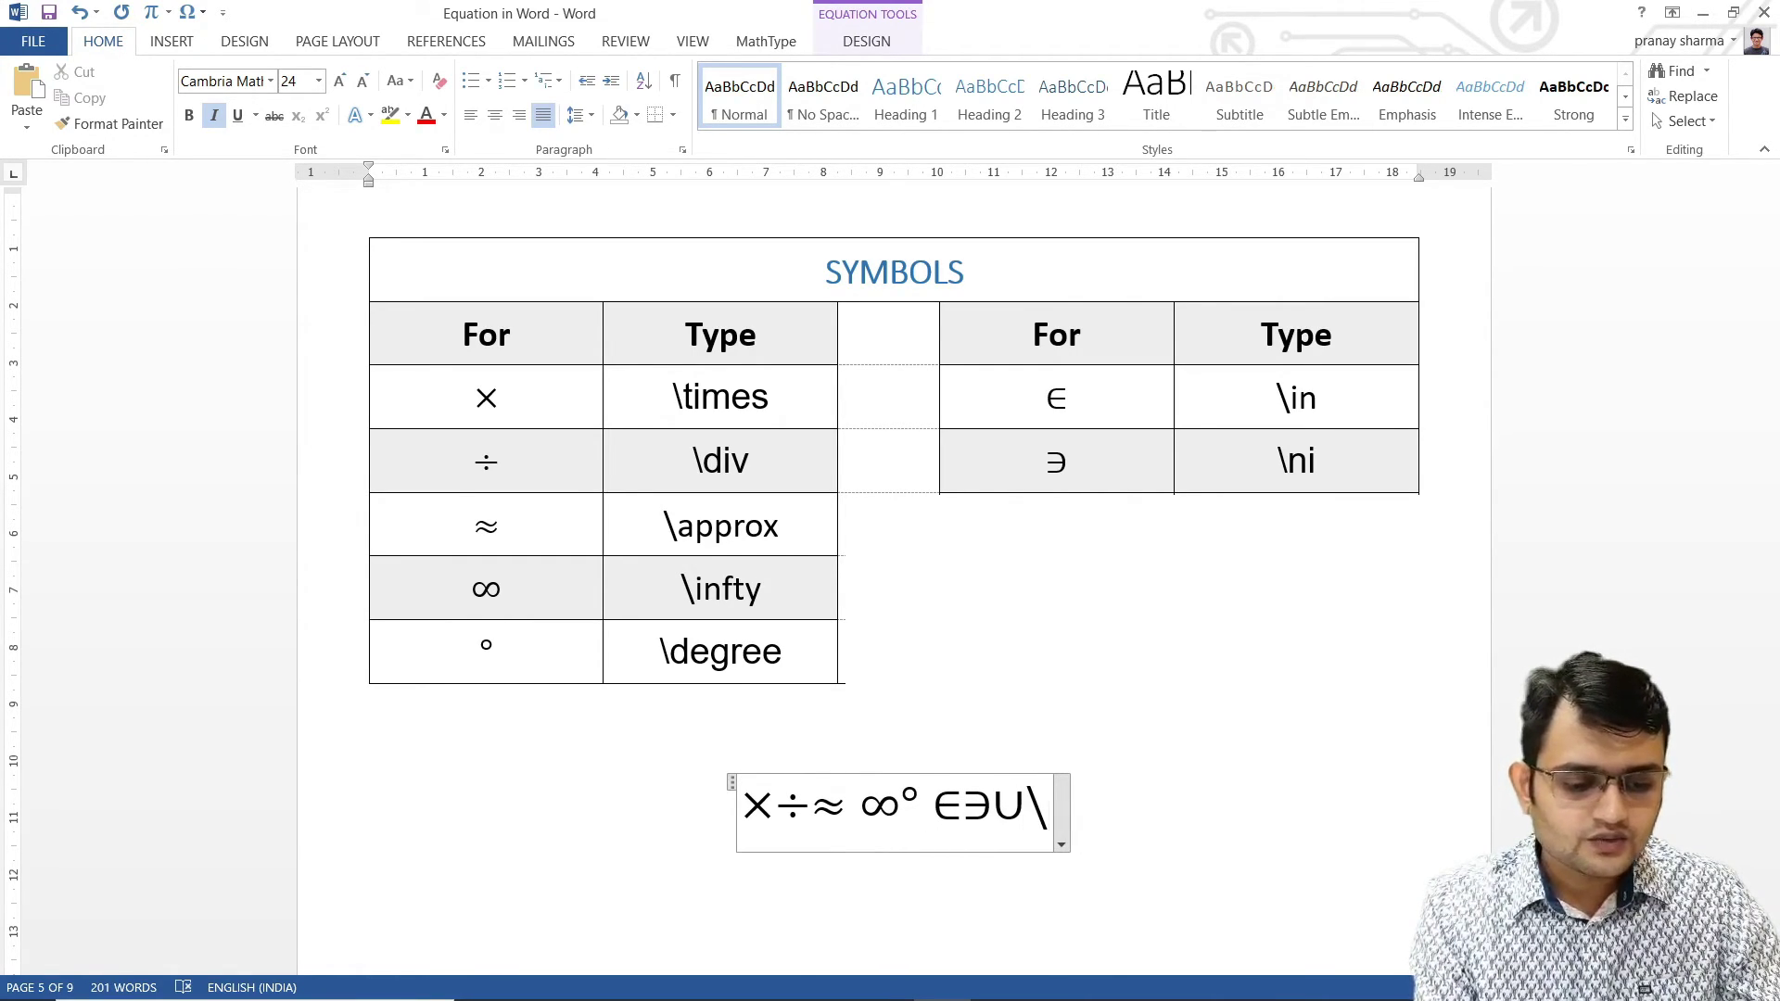
{"action": "type", "text": "ca"}
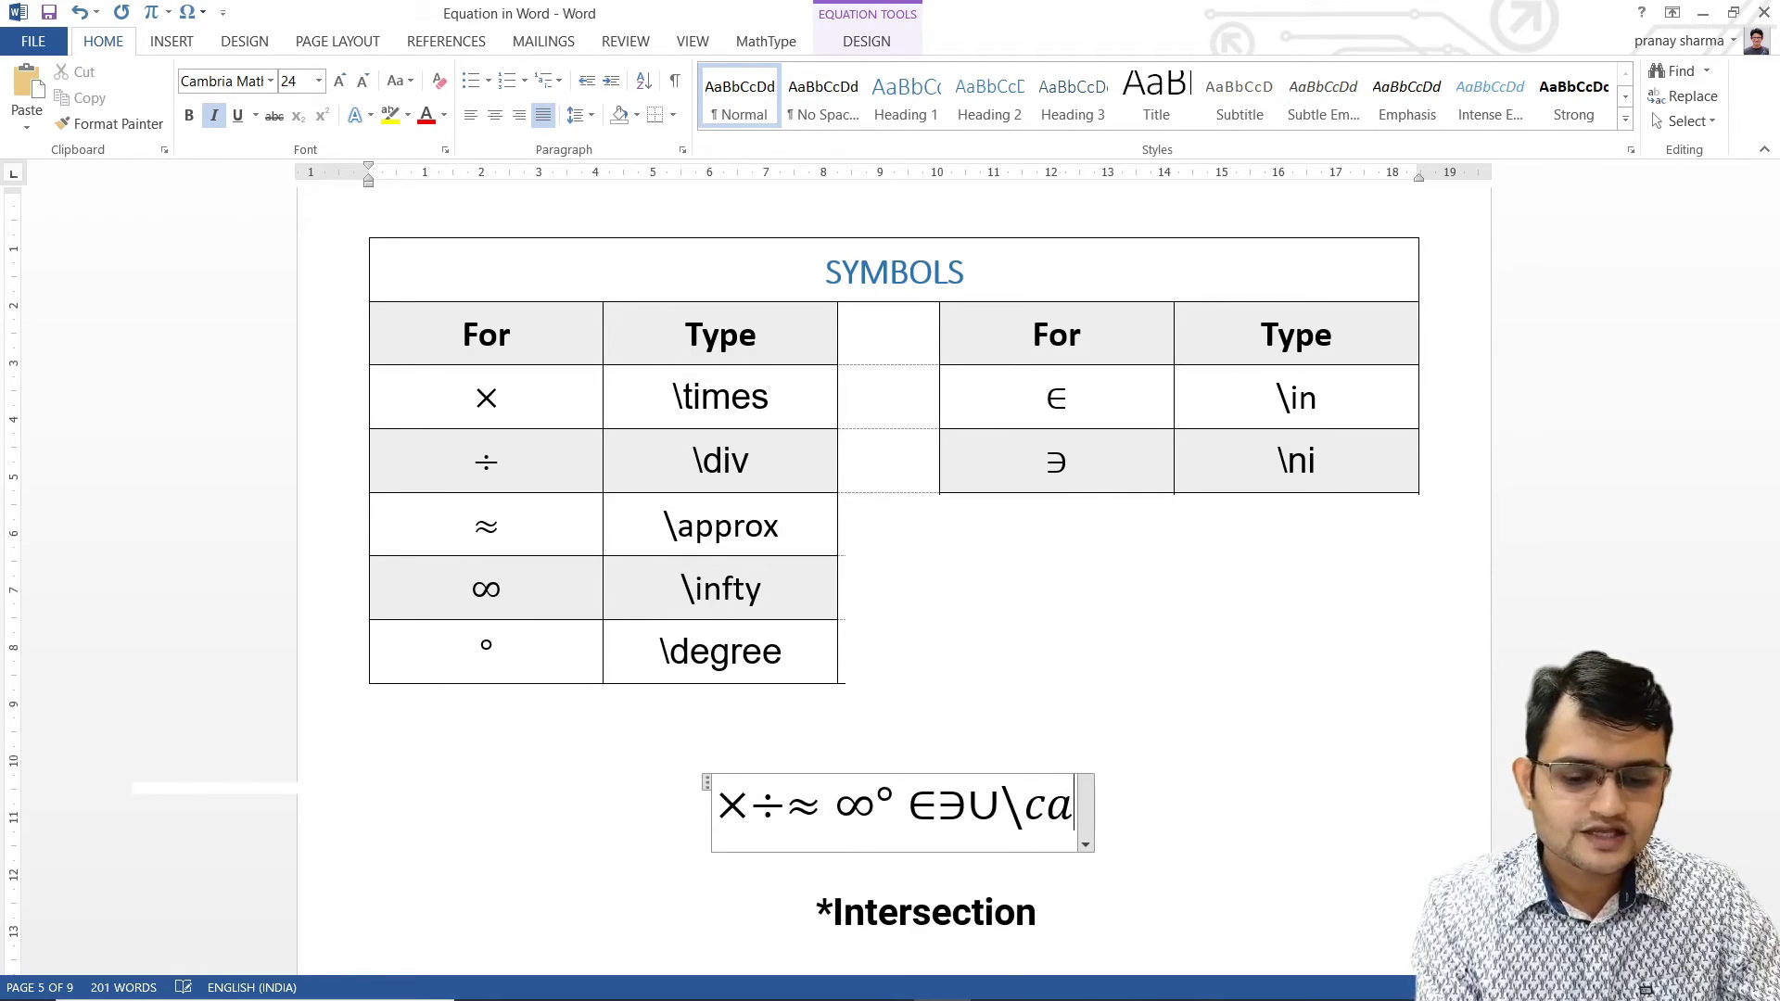
{"action": "type", "text": "p"}
{"action": "key", "text": "space"}
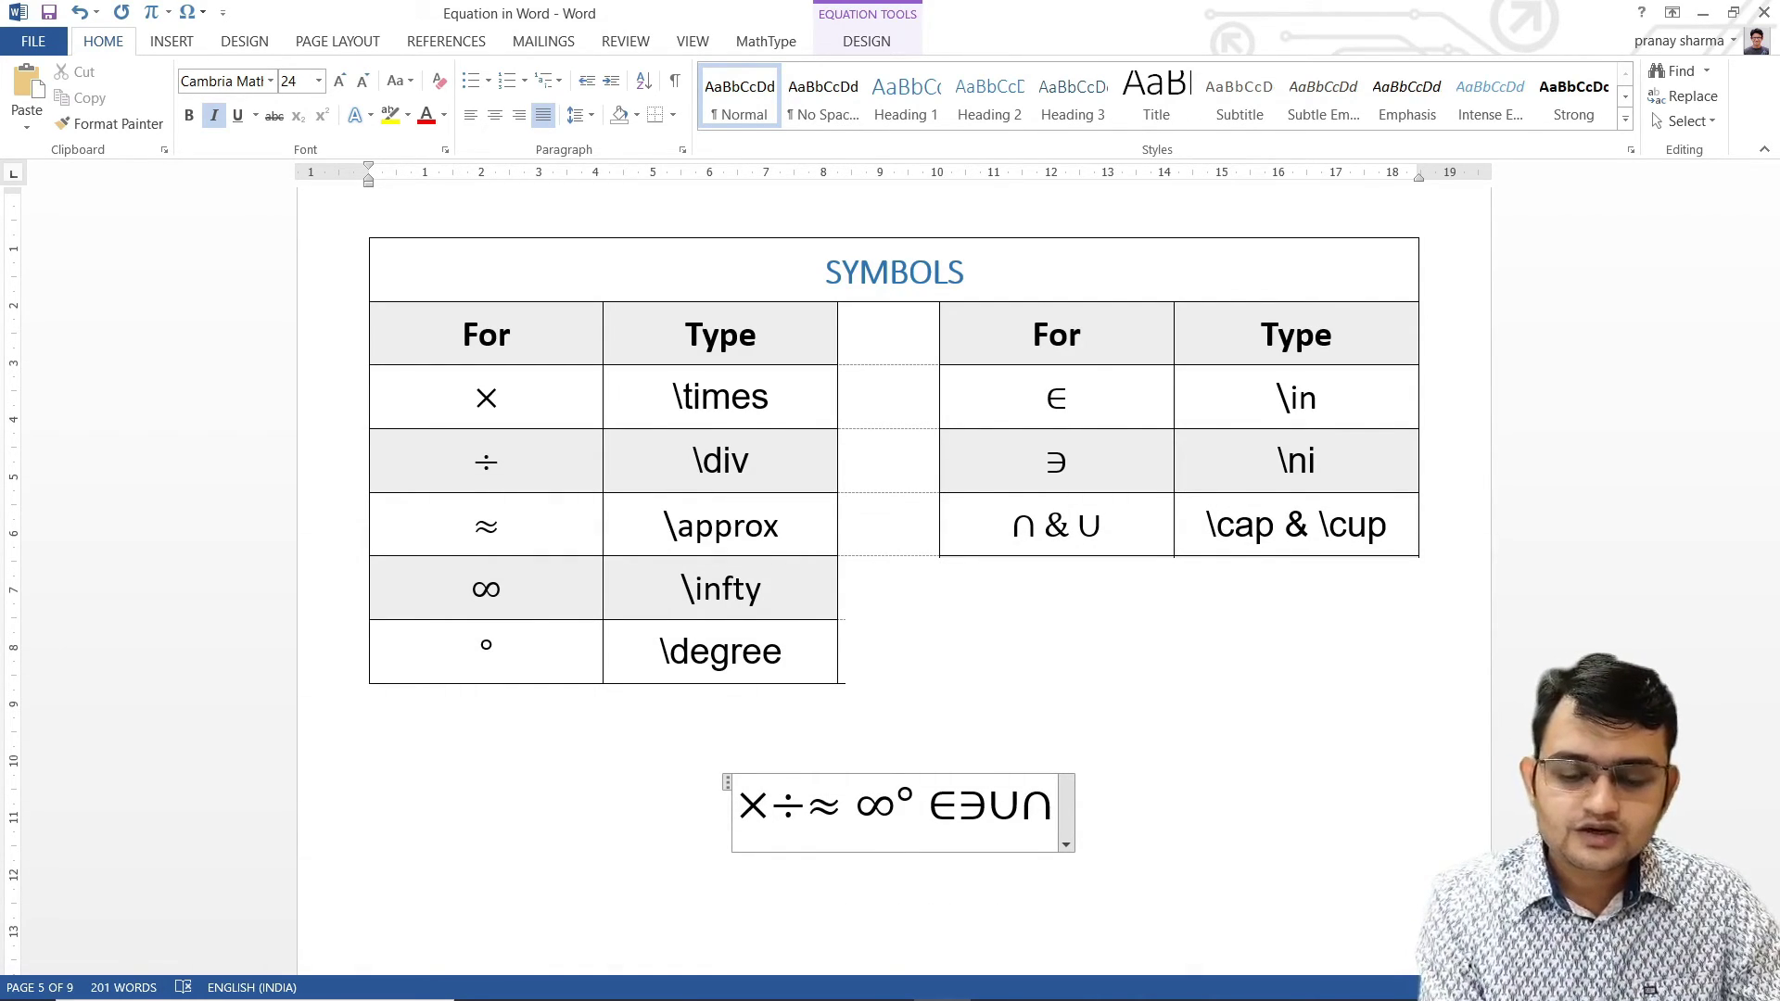
{"action": "type", "text": "\\"}
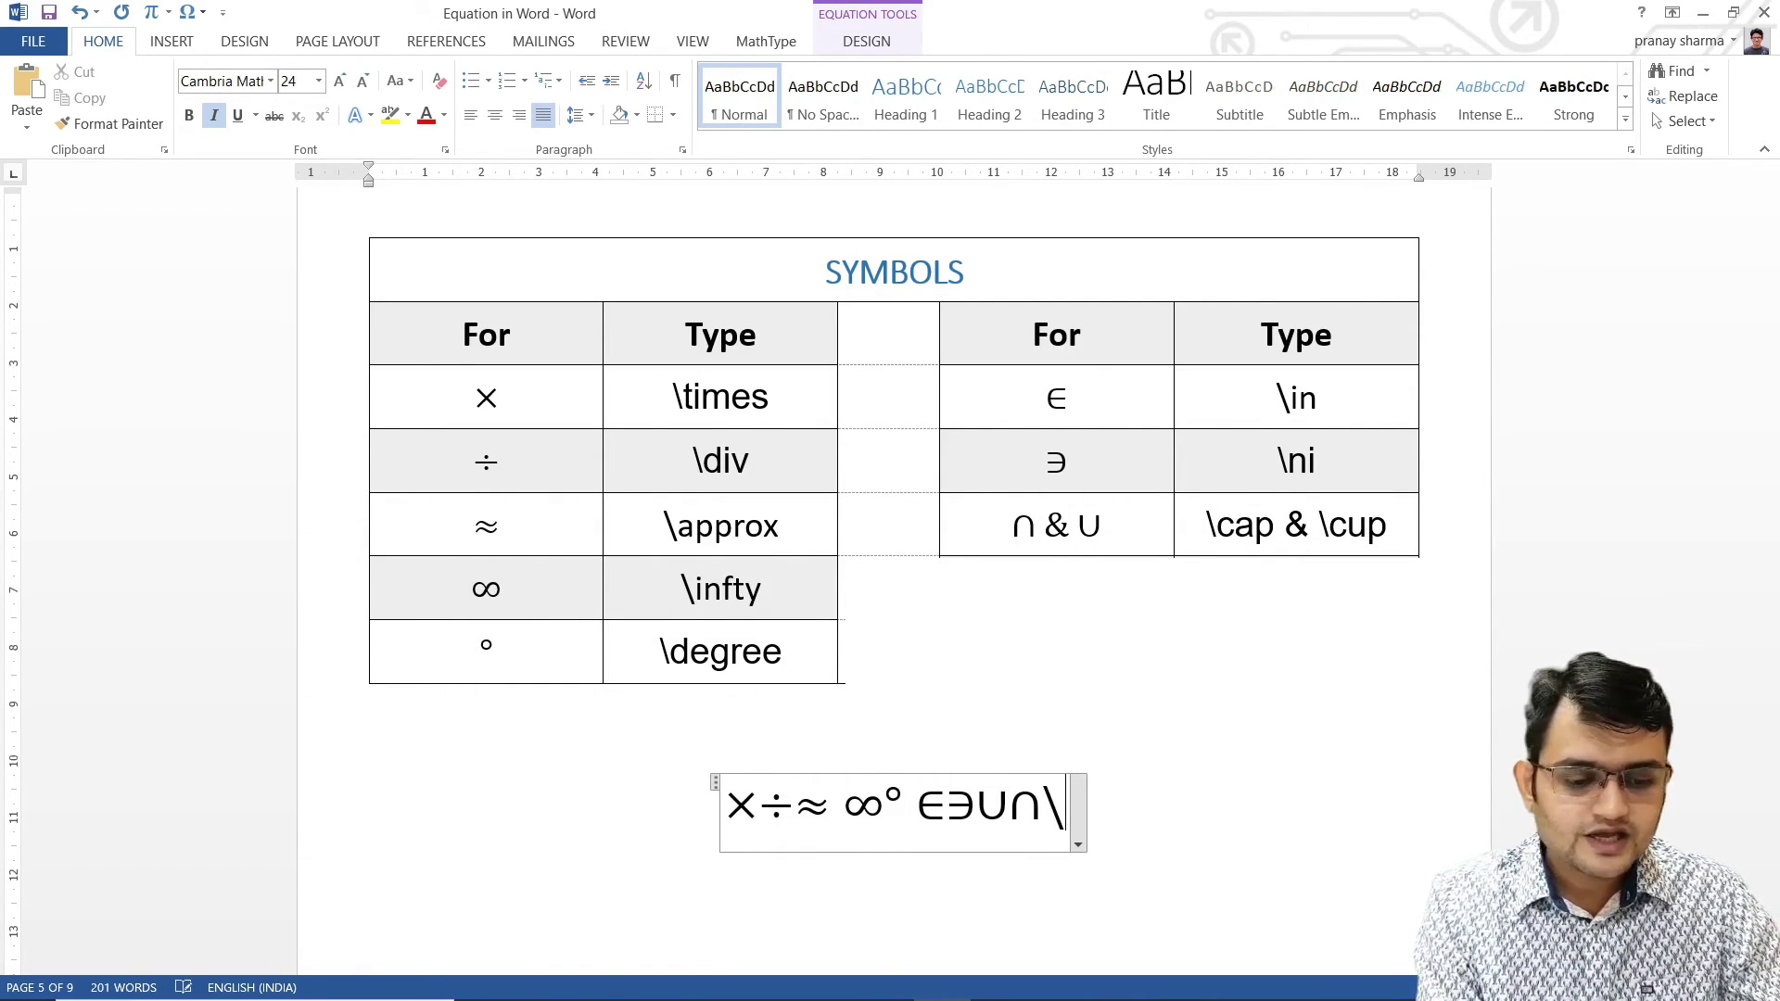
{"action": "type", "text": "subset"}
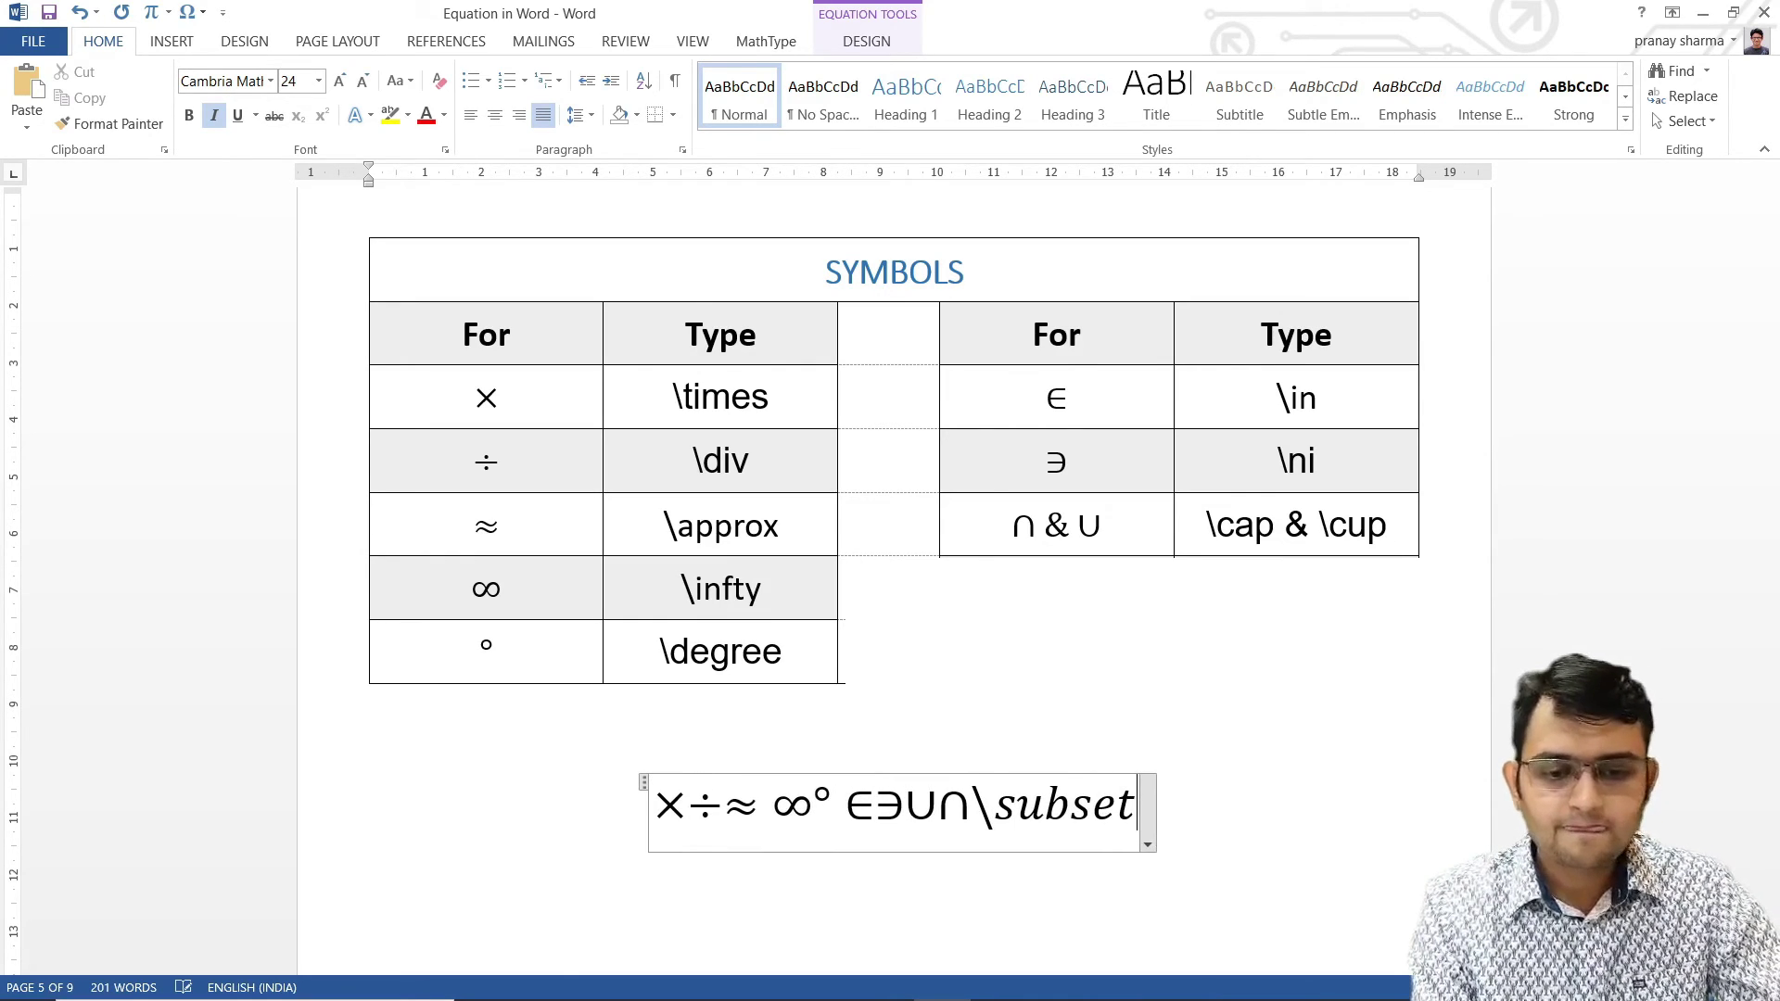
Convert \subset and \subseteq into ⊂ and ⊆, then type \superset and \superseteq, fixing a typo.
{"action": "key", "text": "space"}
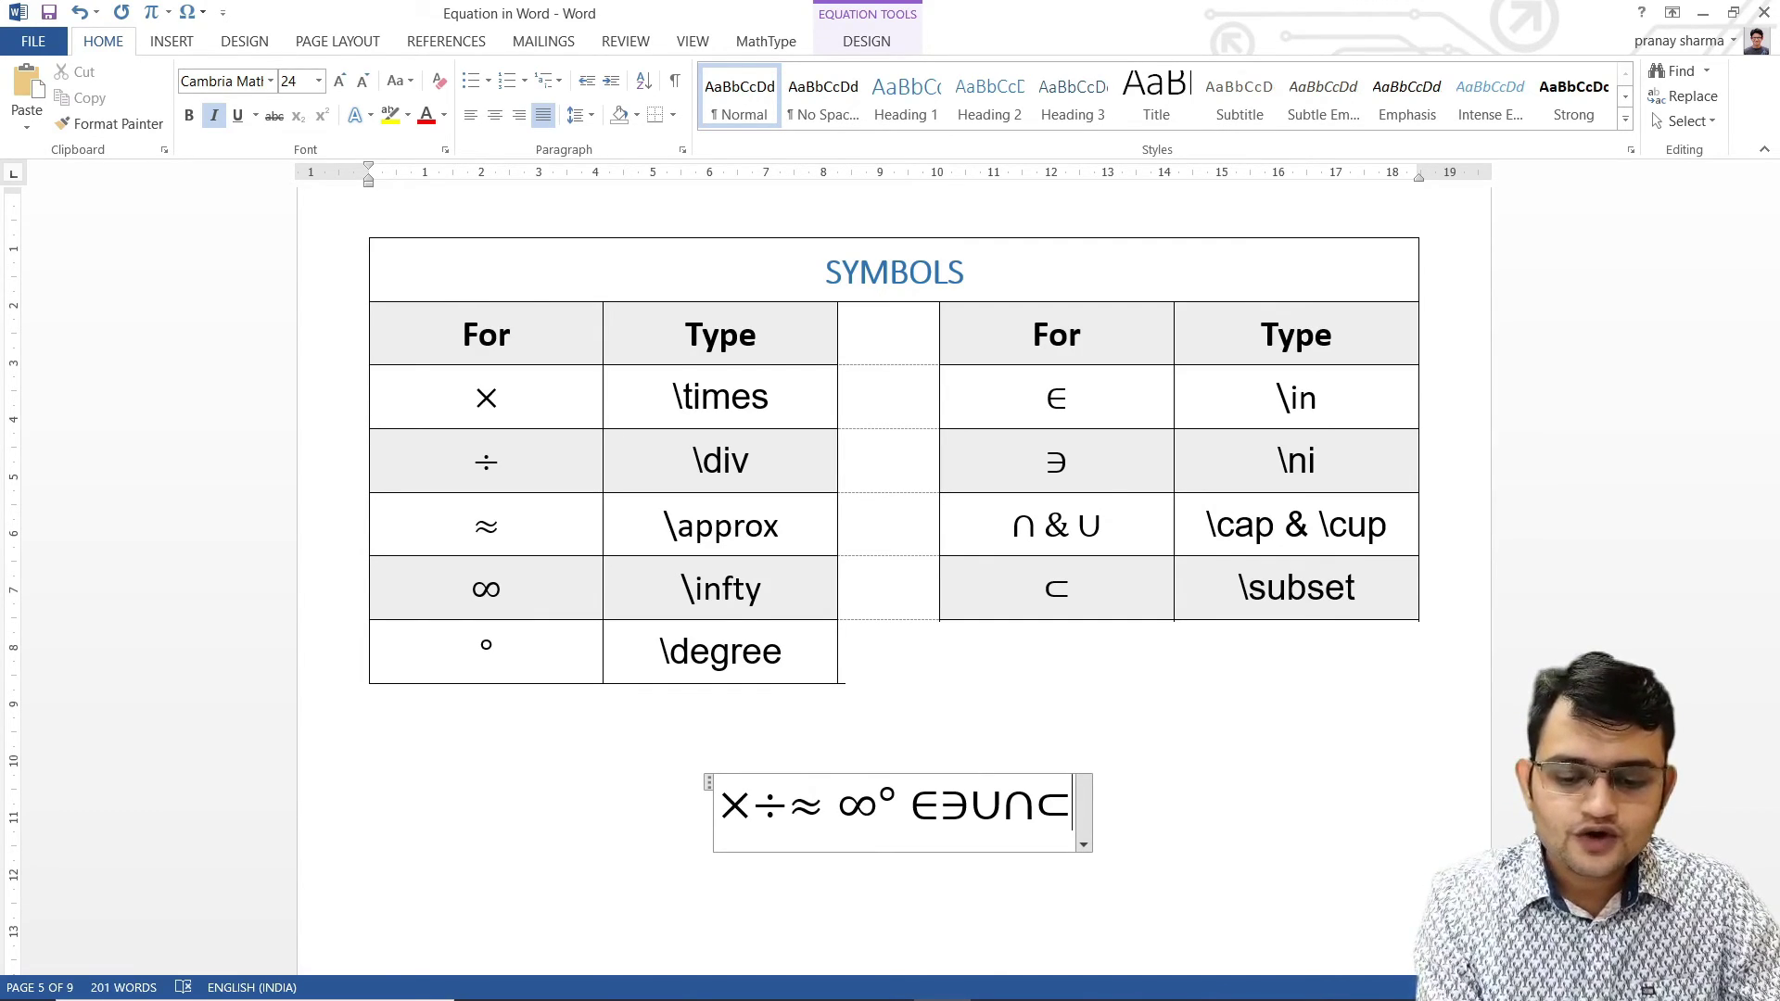
{"action": "type", "text": "\\s"}
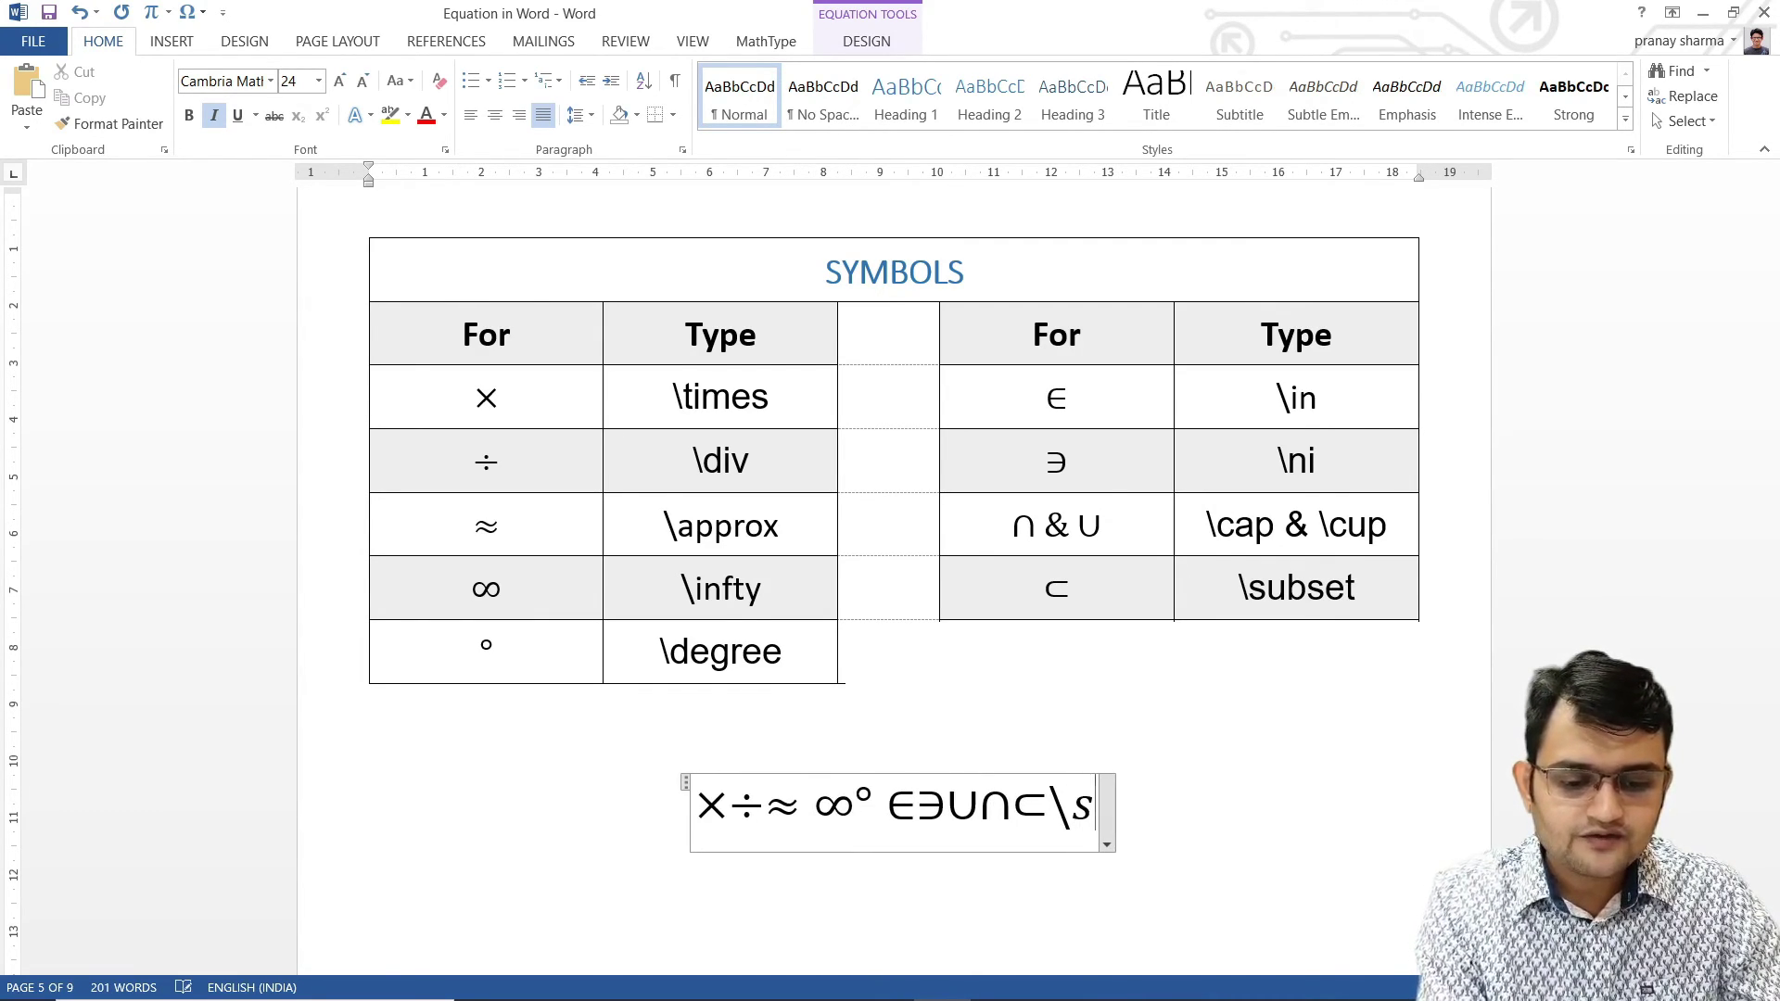
{"action": "type", "text": "ubs"}
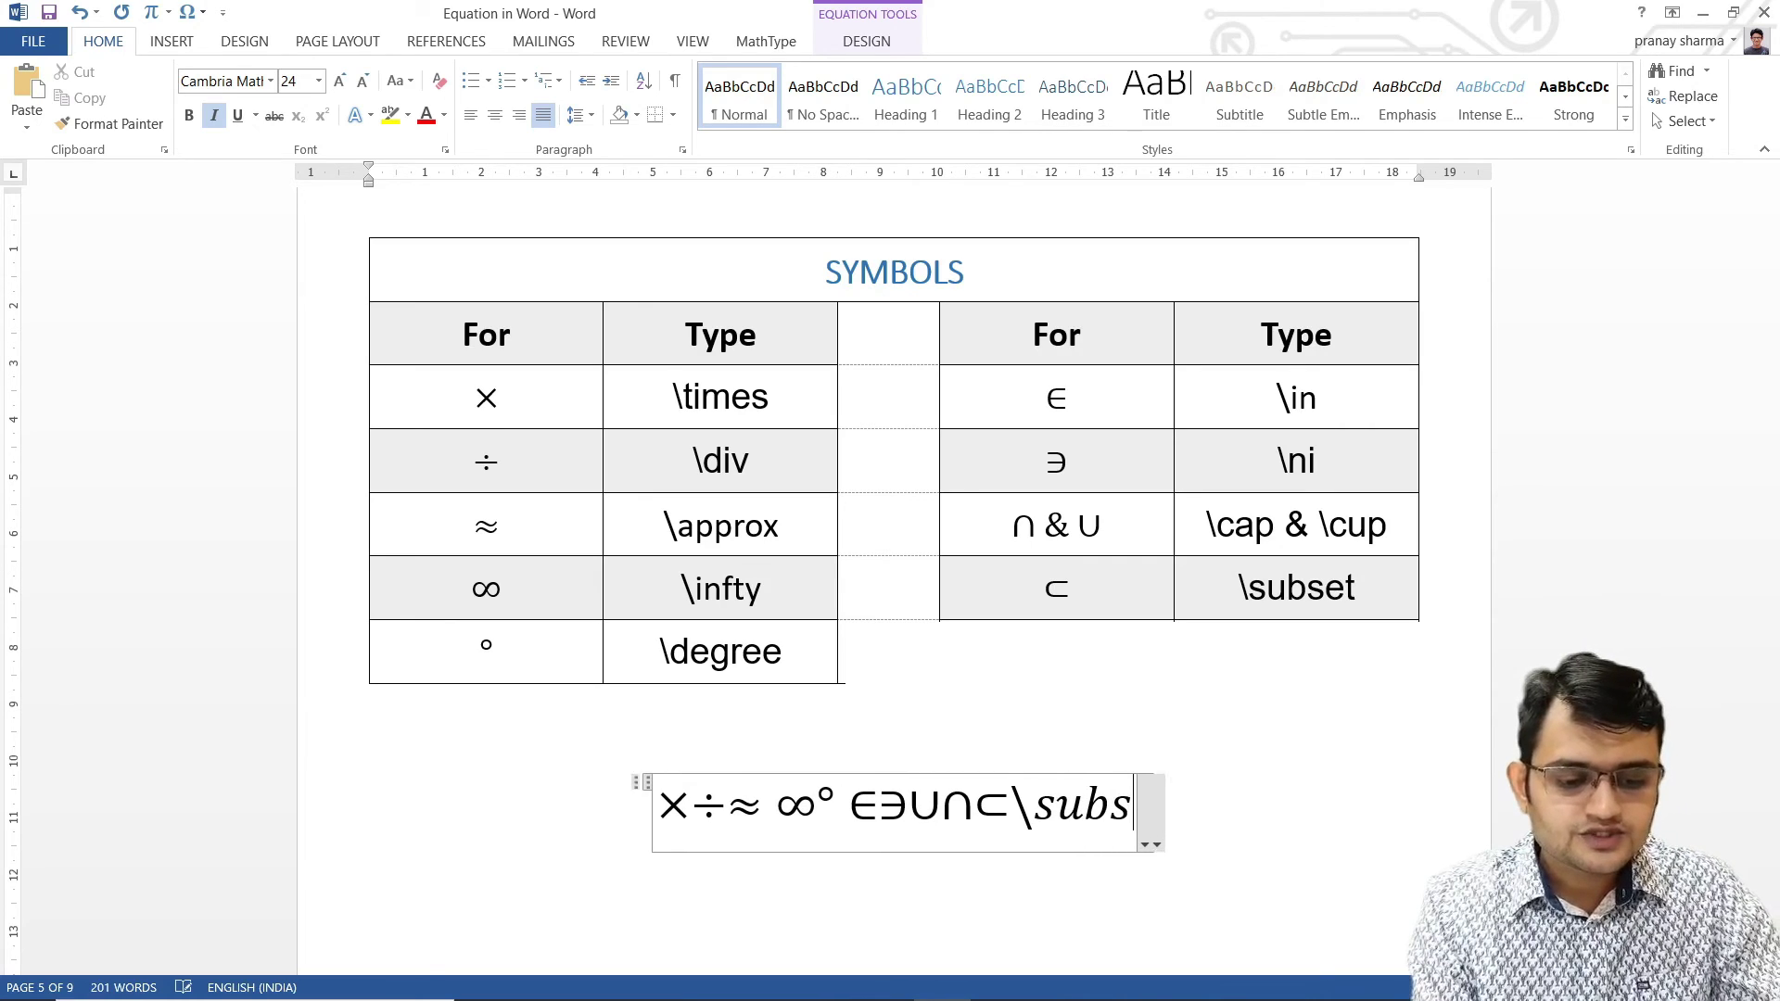
{"action": "type", "text": "eteq"}
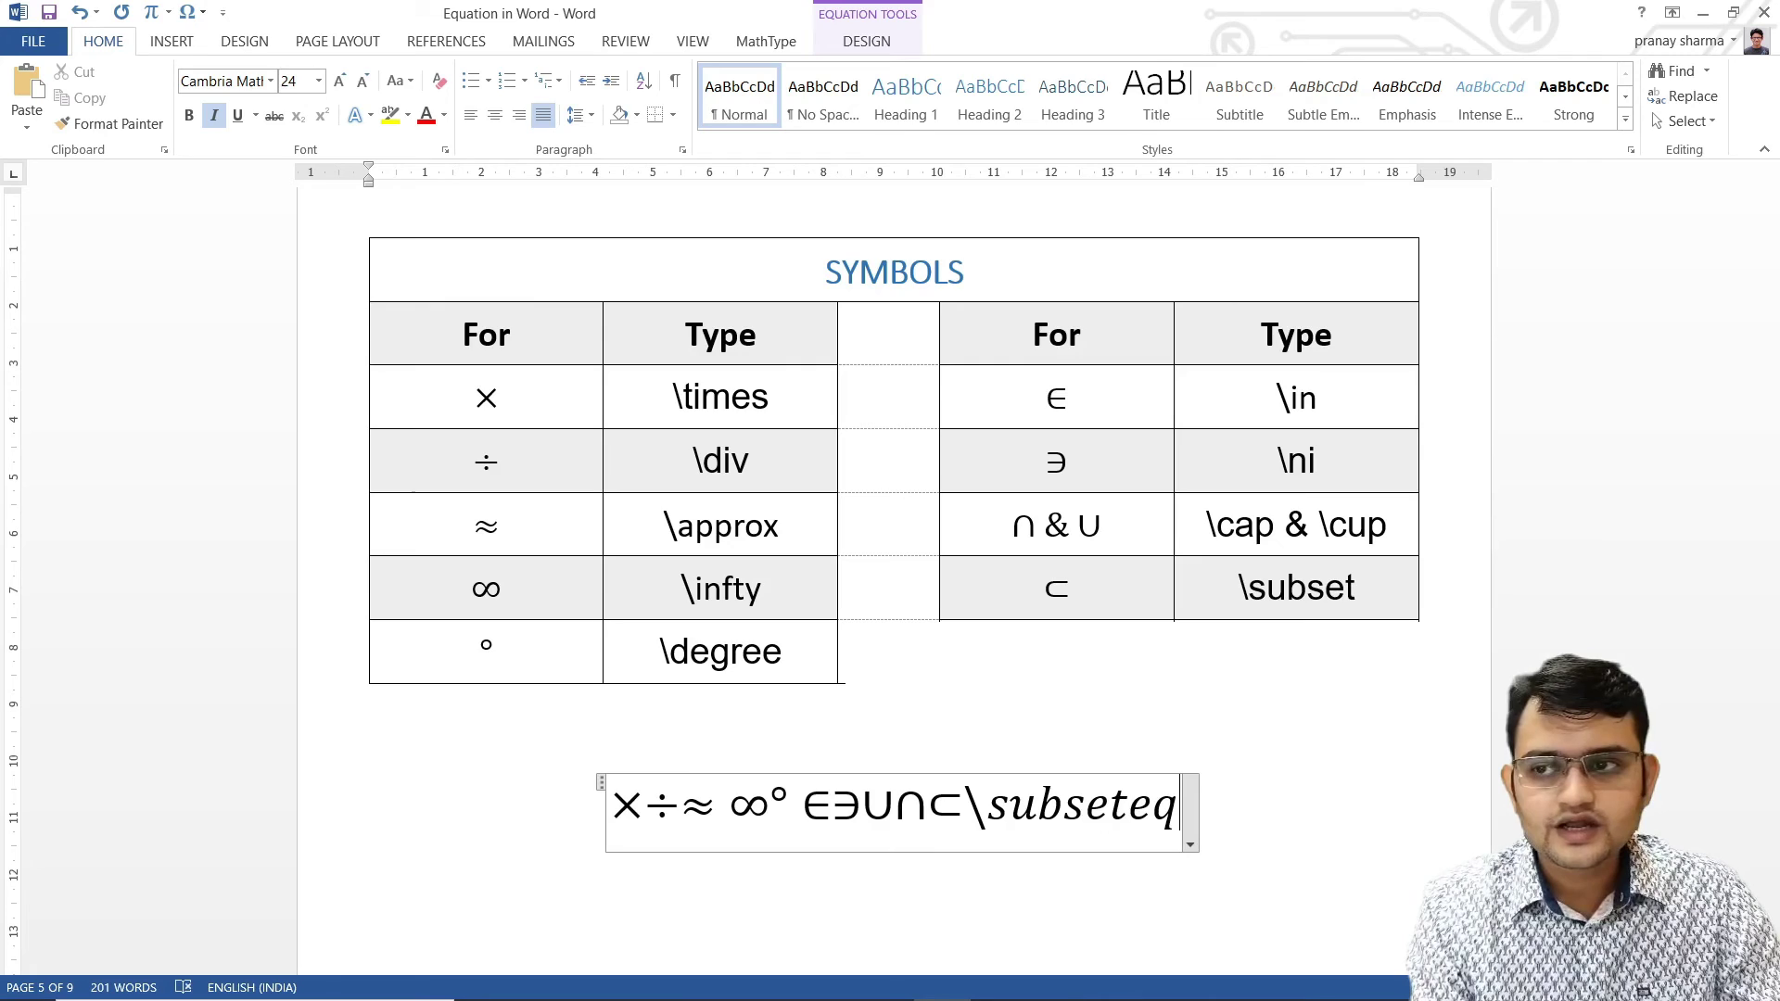
{"action": "key", "text": "space"}
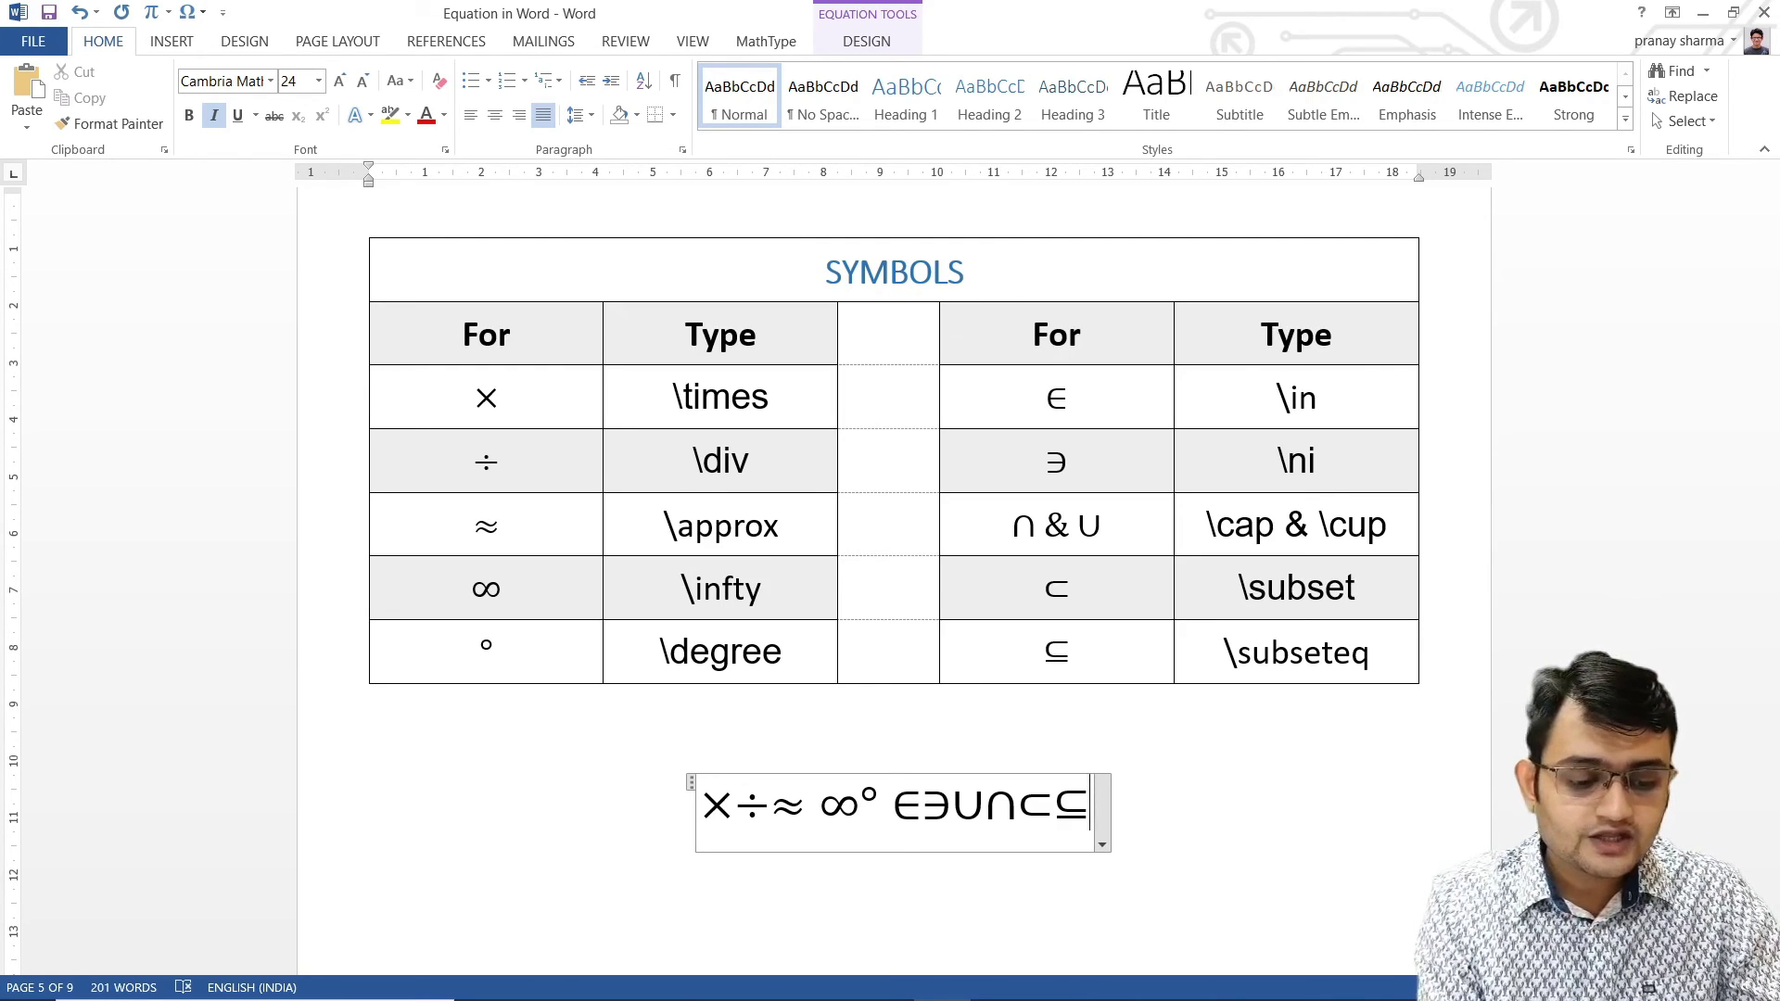
{"action": "type", "text": "\\s"}
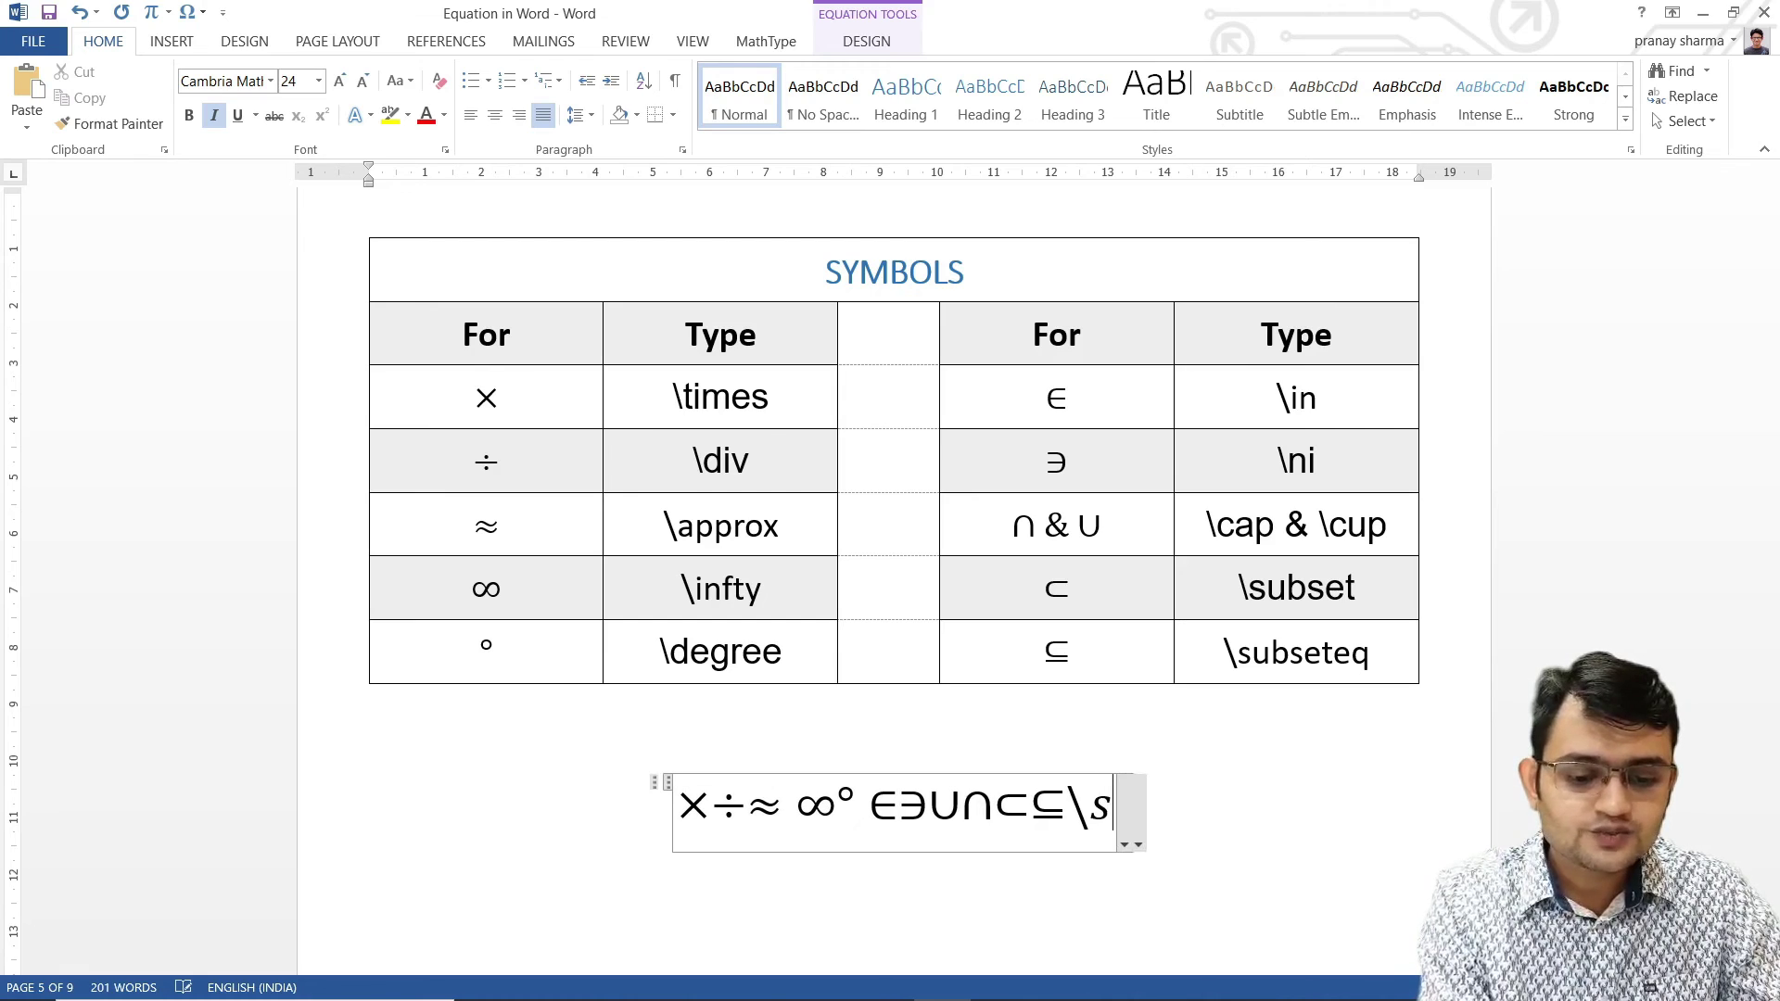
{"action": "type", "text": "uperset "}
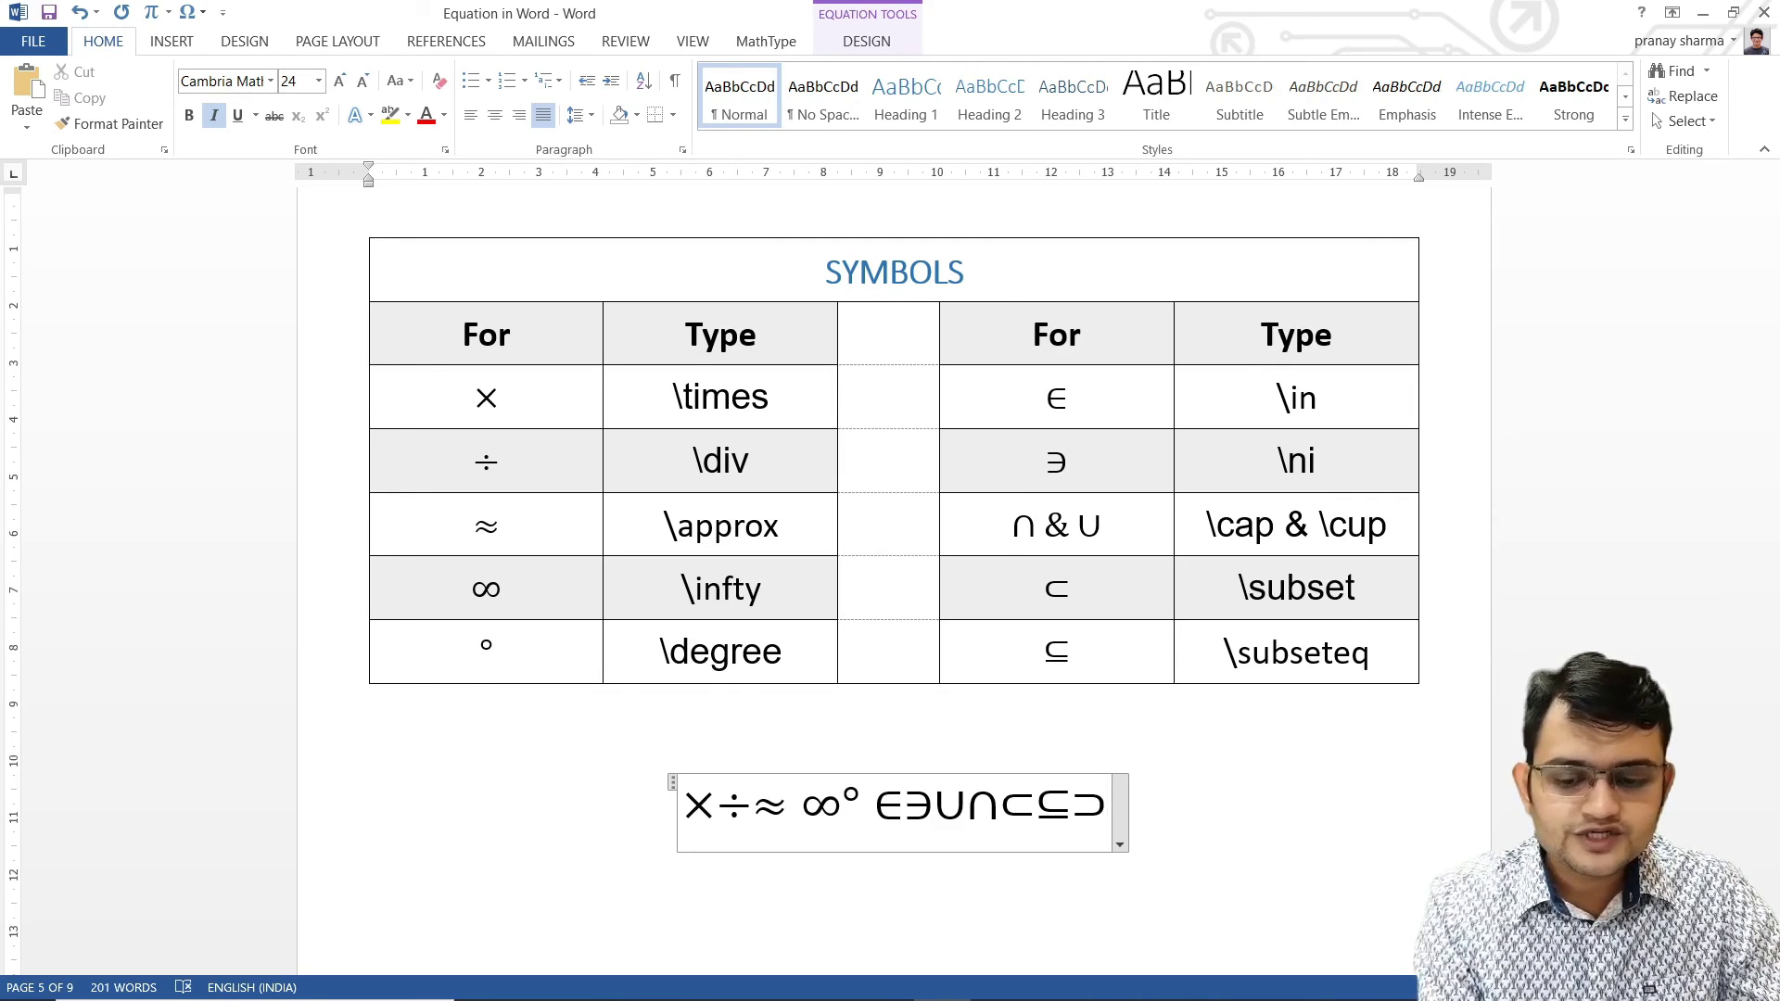
{"action": "type", "text": "\\"}
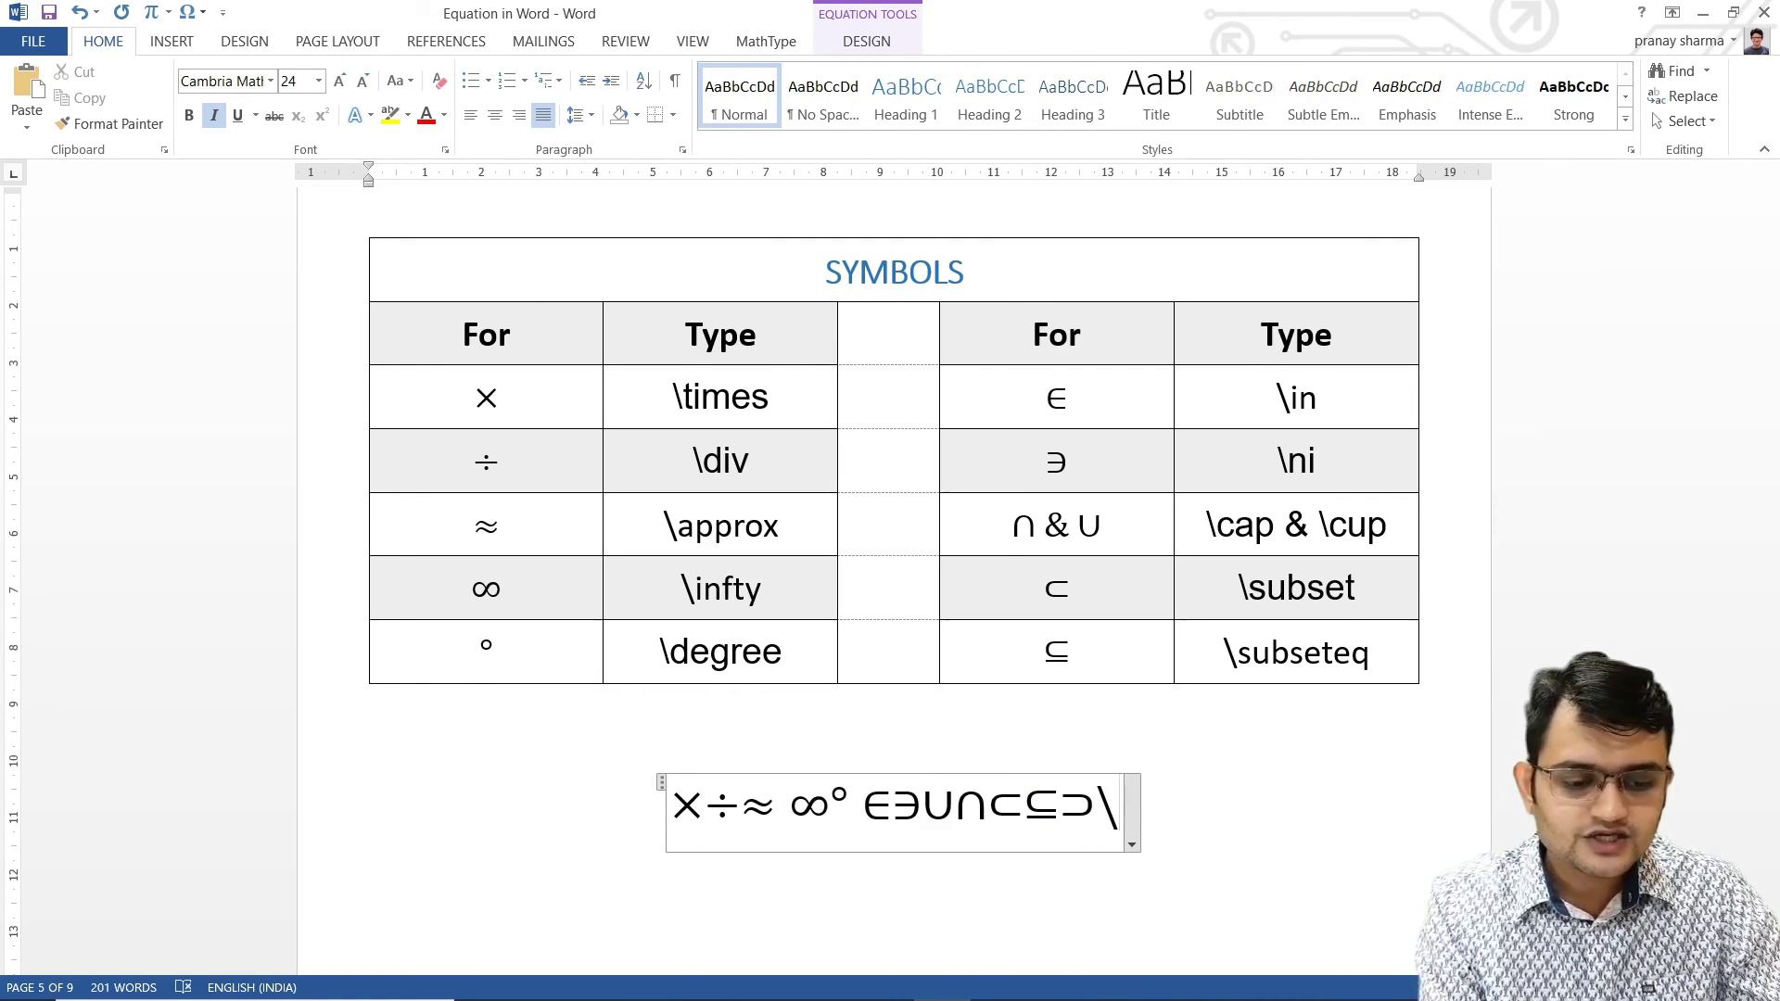
{"action": "type", "text": "se"}
{"action": "key", "text": "BackSpace"}
{"action": "type", "text": "uper"}
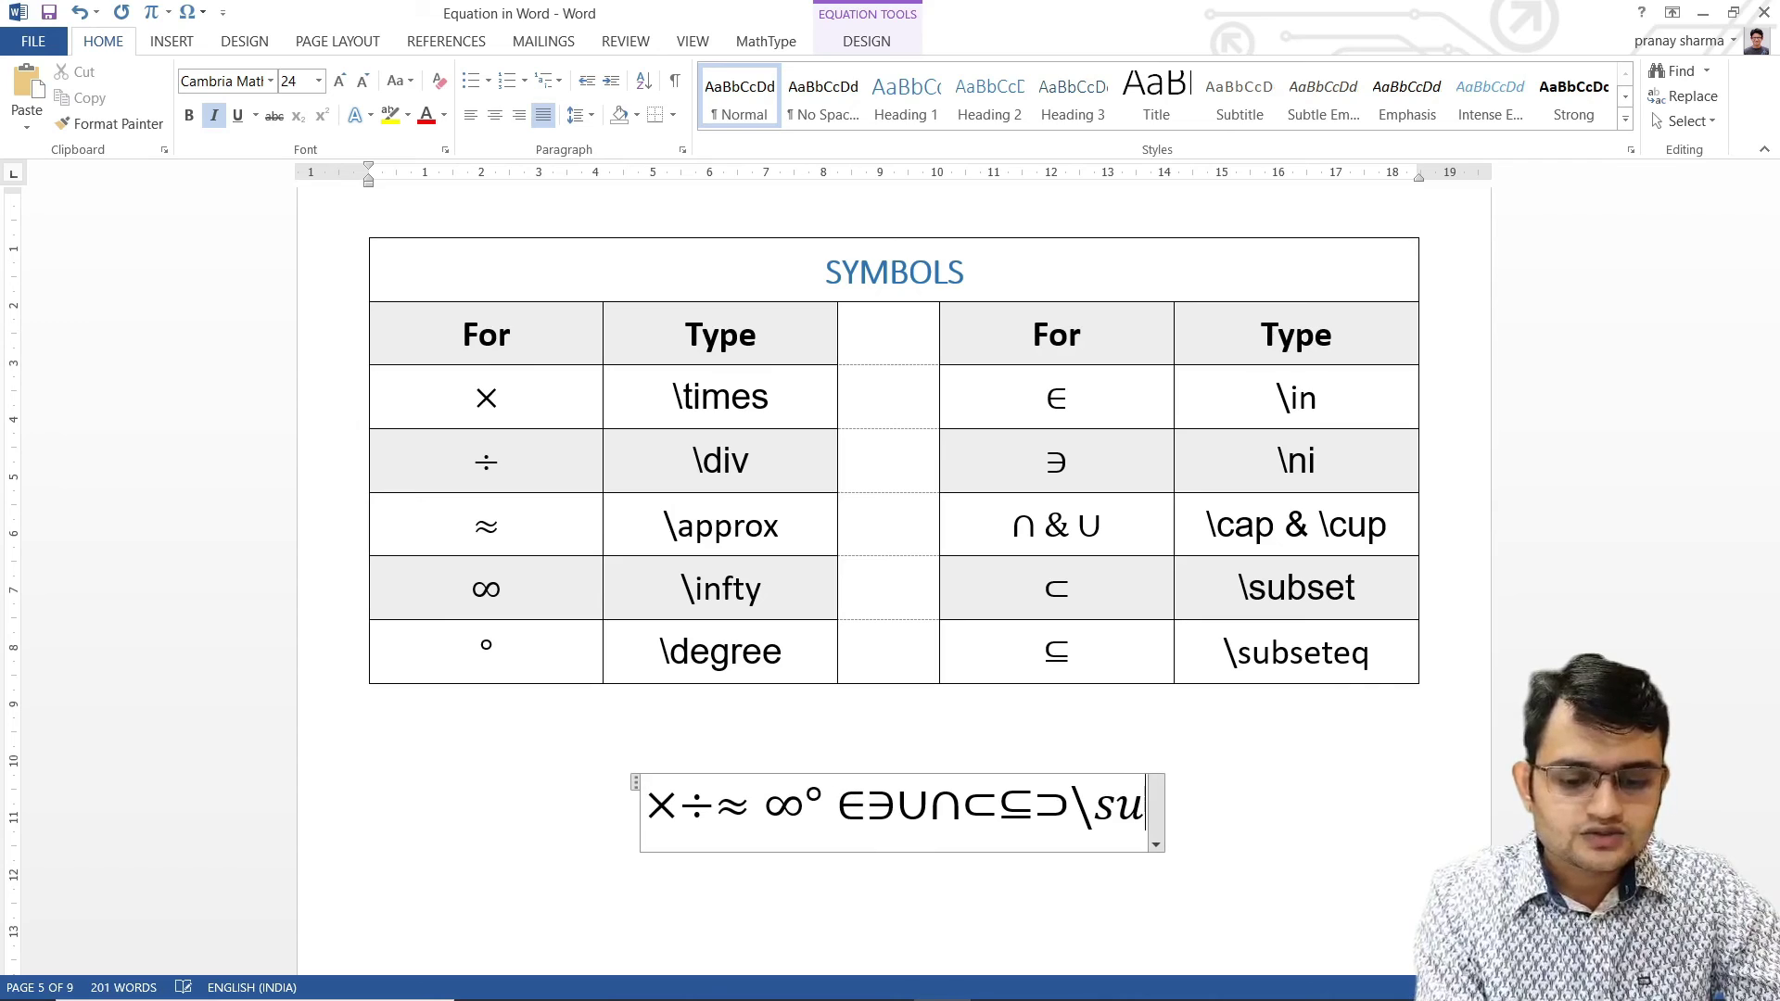
{"action": "type", "text": "et"}
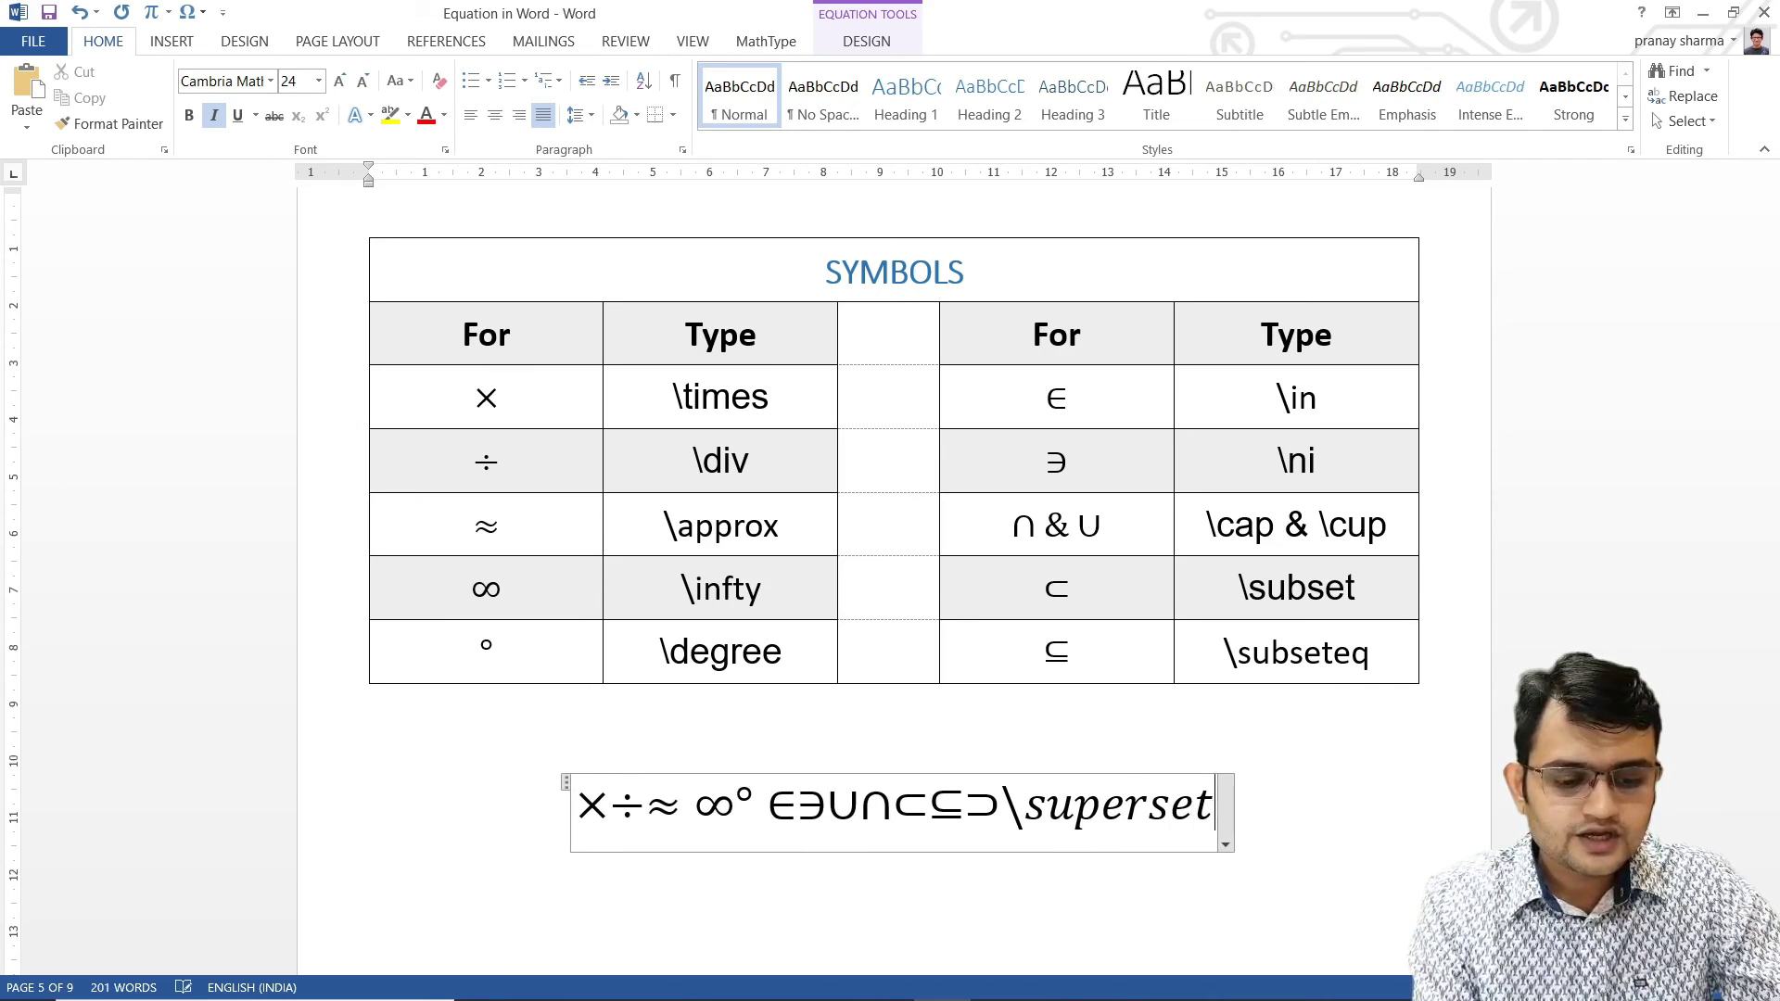
{"action": "type", "text": "eq"}
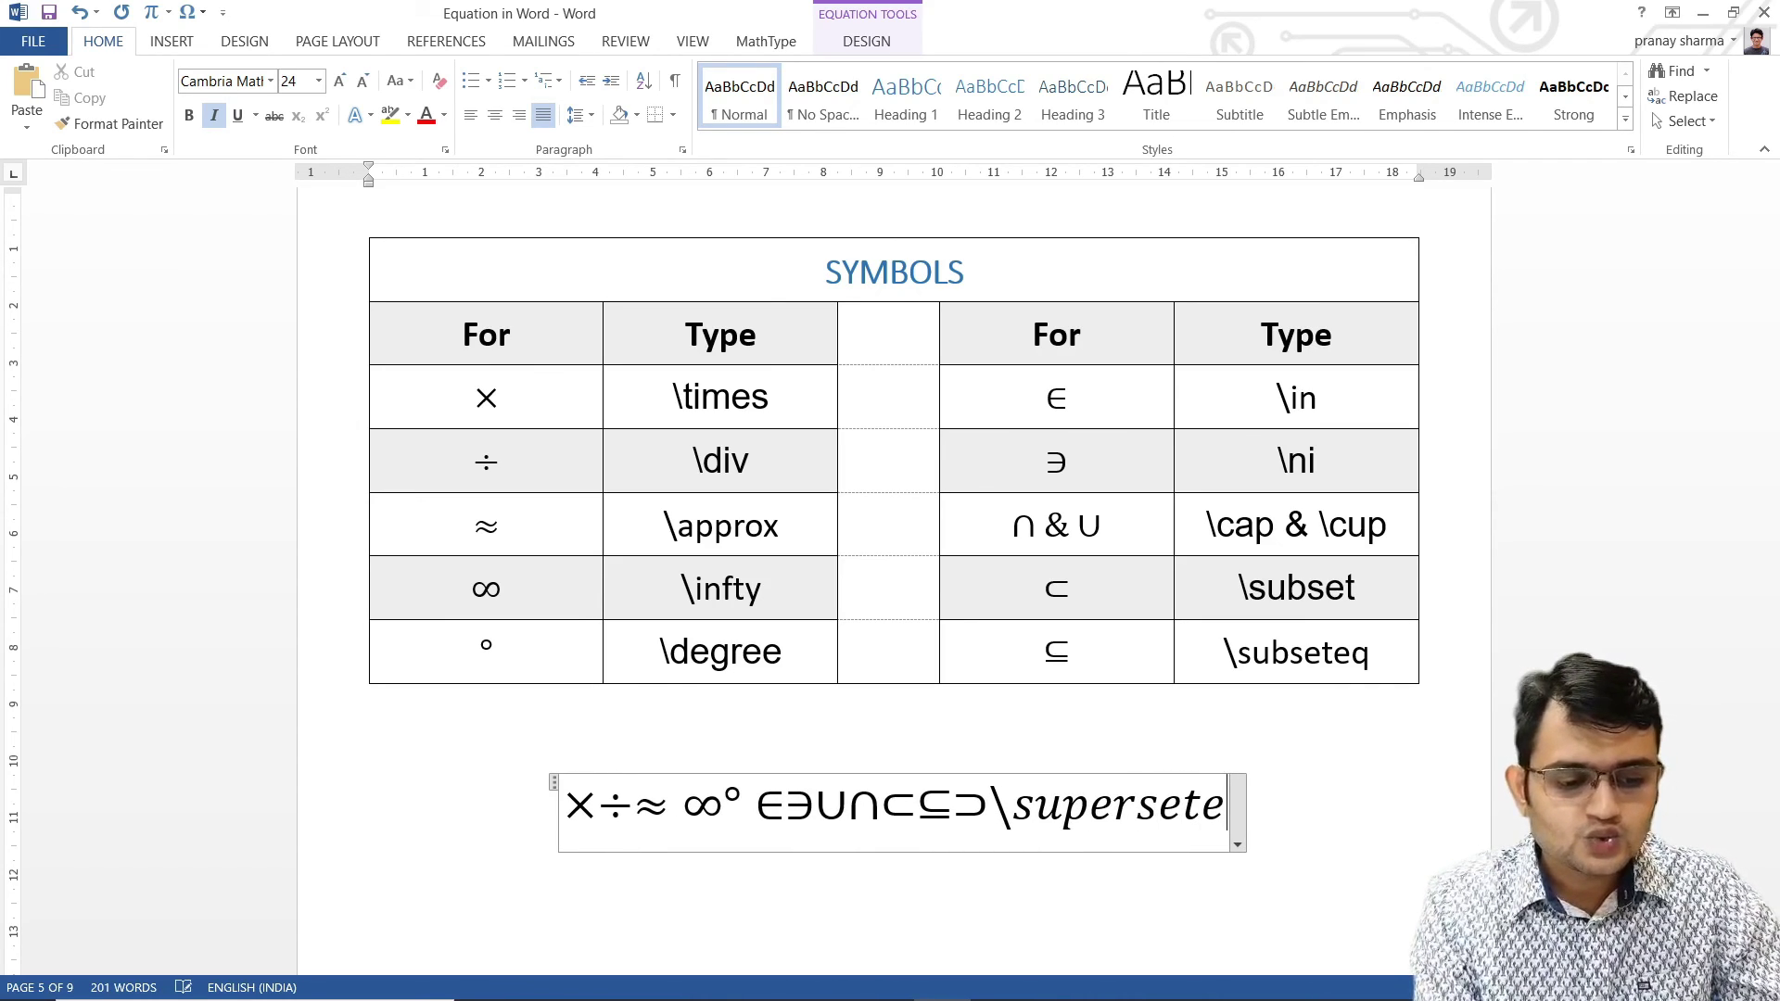